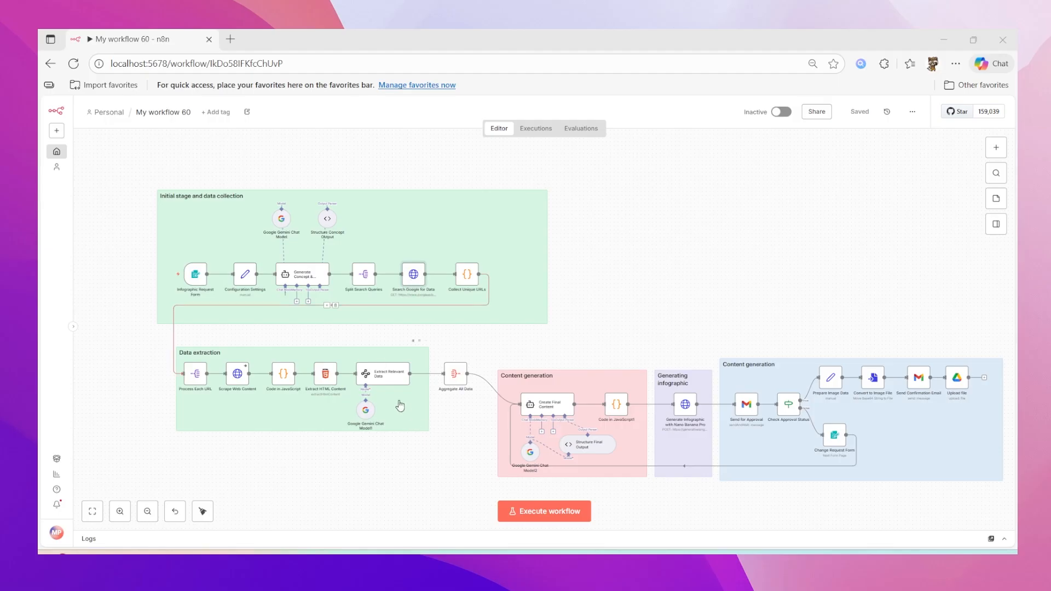
Step: Open the Configuration Settings node, and find Google's Programmable Search Engine site with a web search in a new tab
double_click(244, 284)
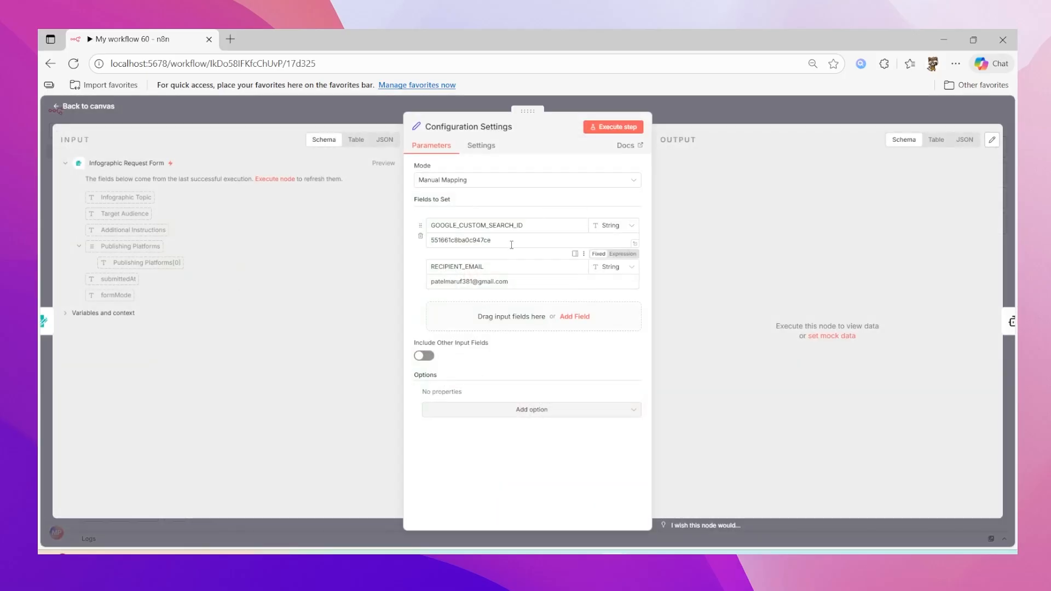
click(230, 39)
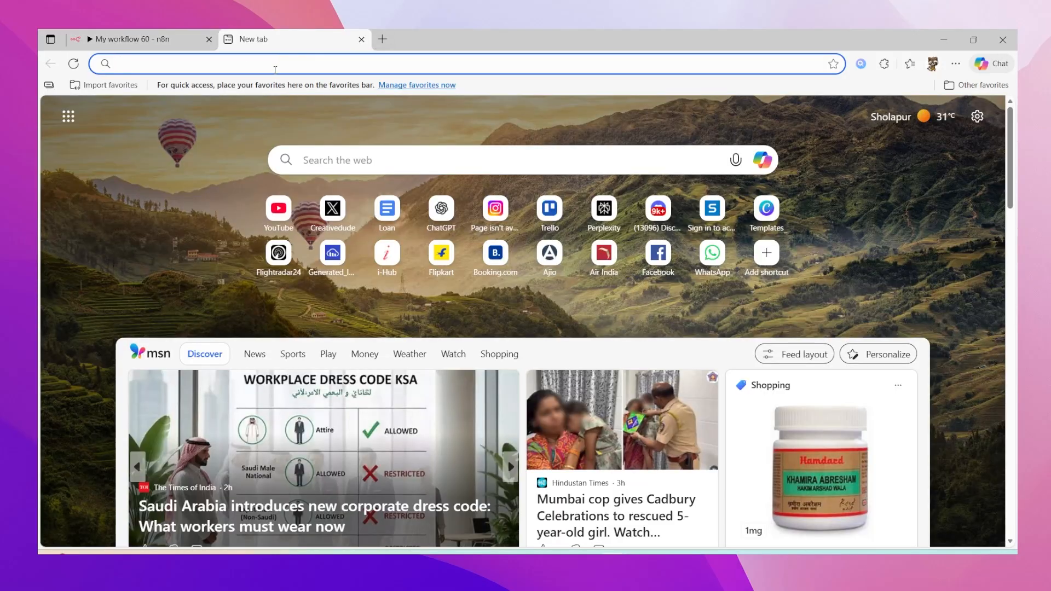
text(p)
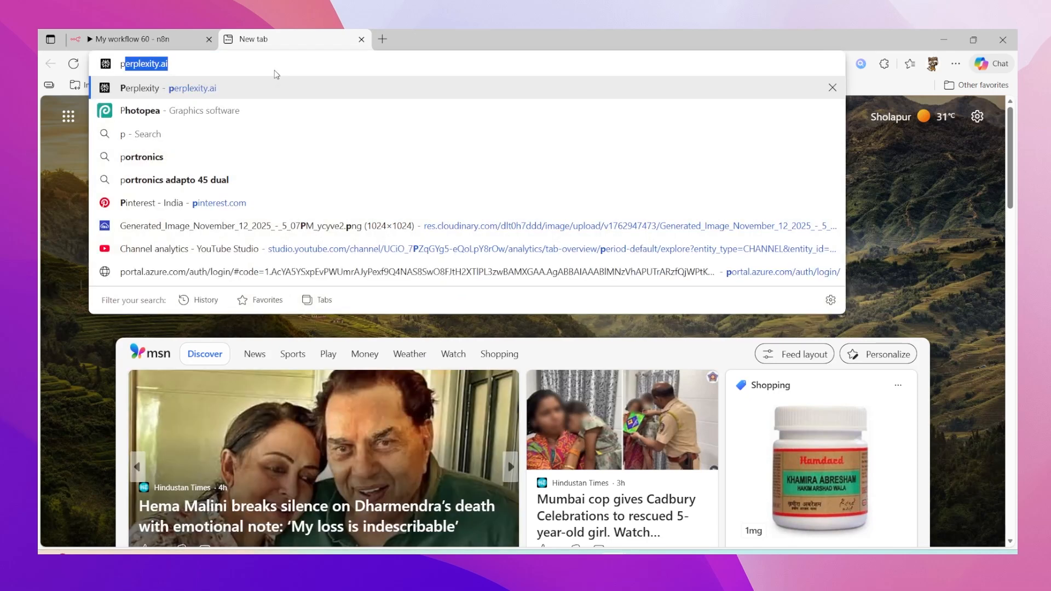
text(rogammable search engine)
key(Return)
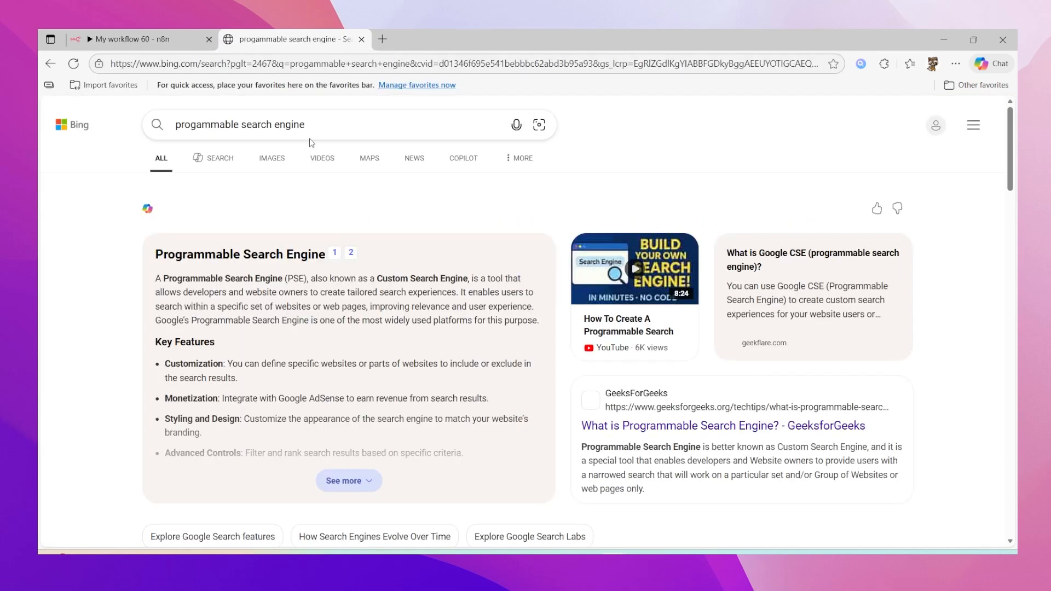
scroll(334, 360, down, 5)
click(301, 386)
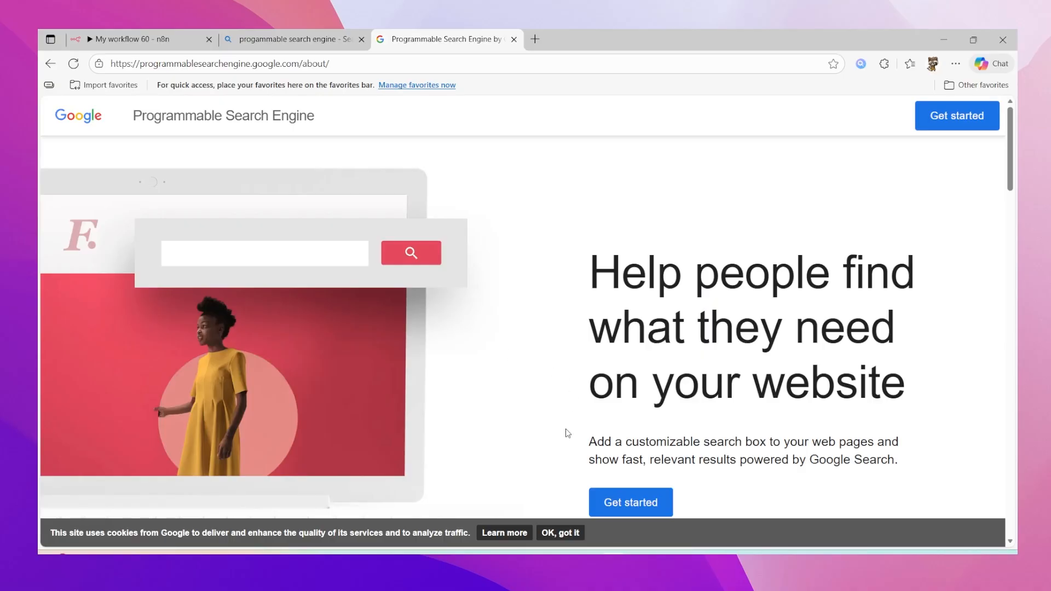
Step: Look over the Programmable Search Engine introduction page and start creating a new search engine
scroll(534, 449, down, 10)
scroll(535, 441, up, 8)
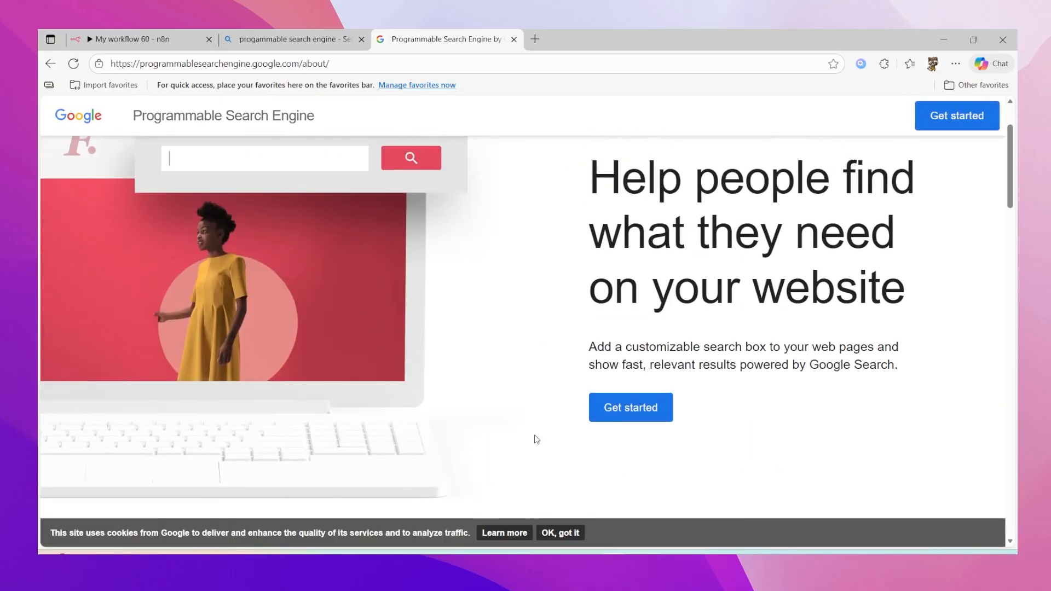
scroll(534, 438, down, 1)
scroll(529, 422, up, 3)
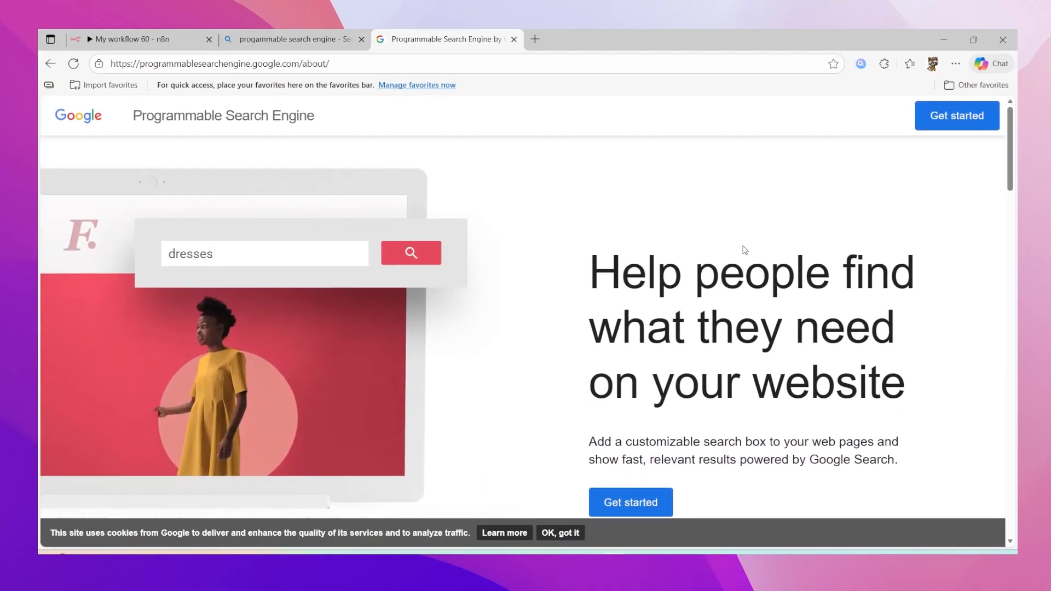
click(957, 121)
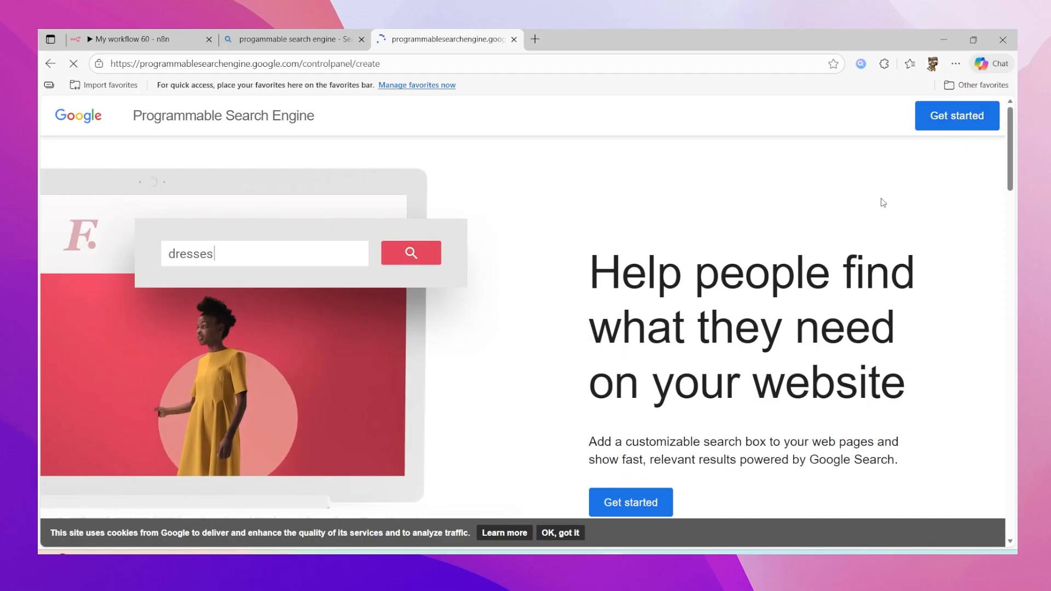
Step: Name the new search engine tutorial1 and set it to search the entire web
click(525, 301)
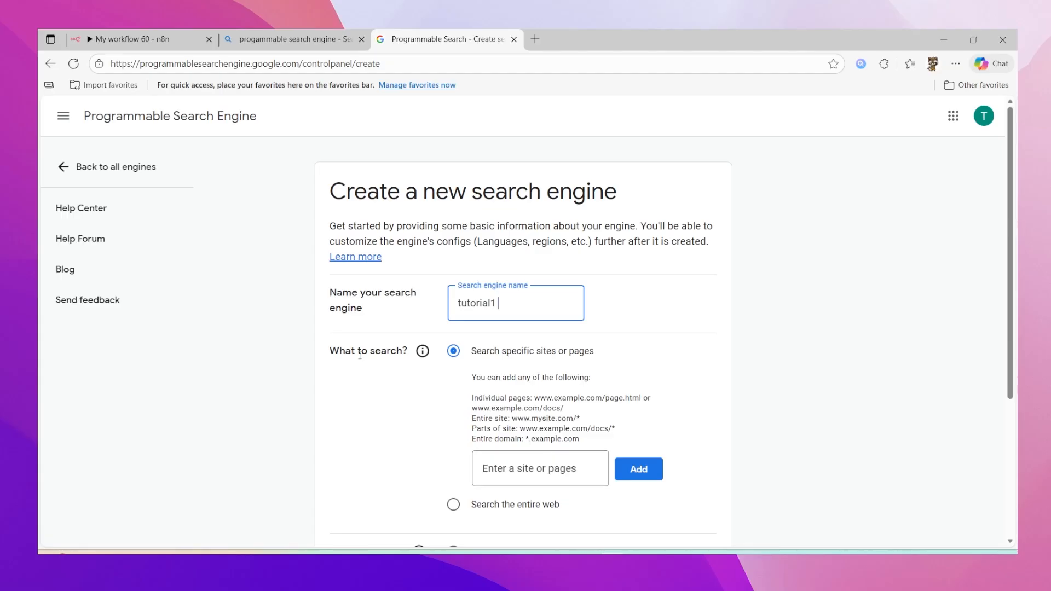
drag(329, 352, 410, 382)
scroll(410, 383, down, 2)
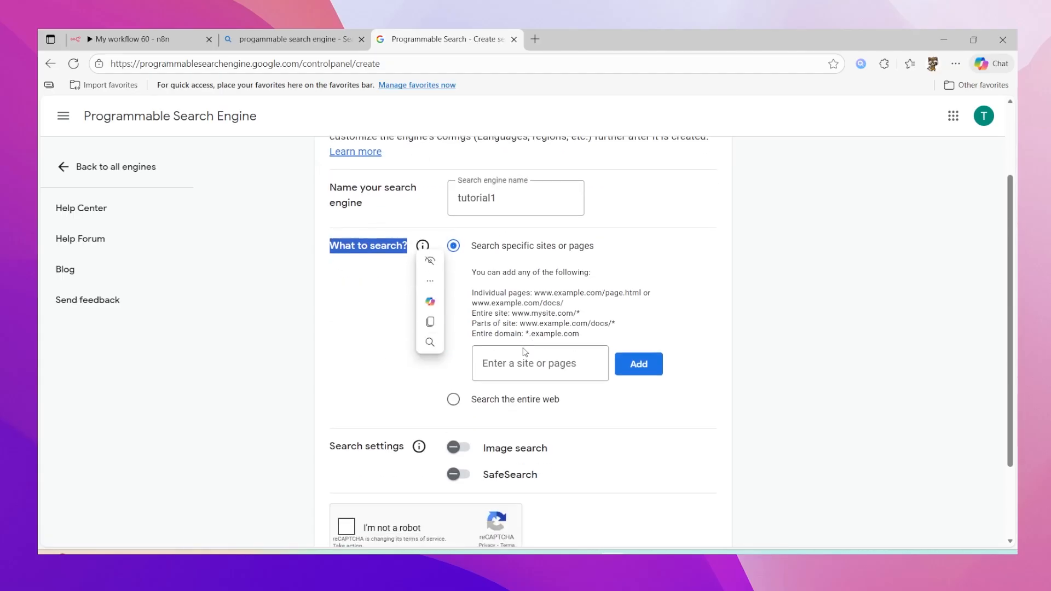
click(734, 265)
scroll(690, 301, down, 1)
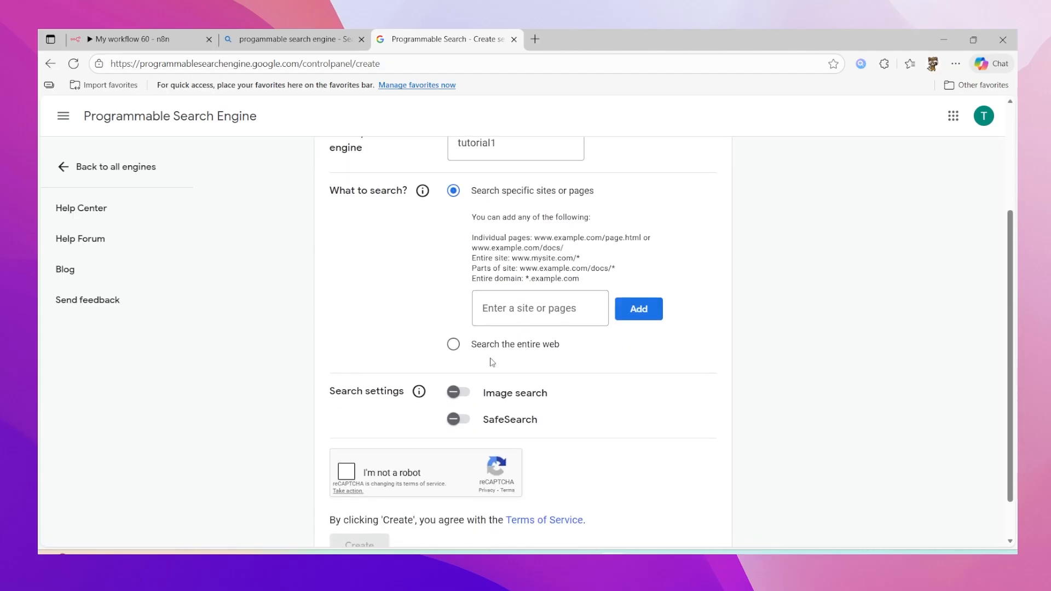
click(454, 346)
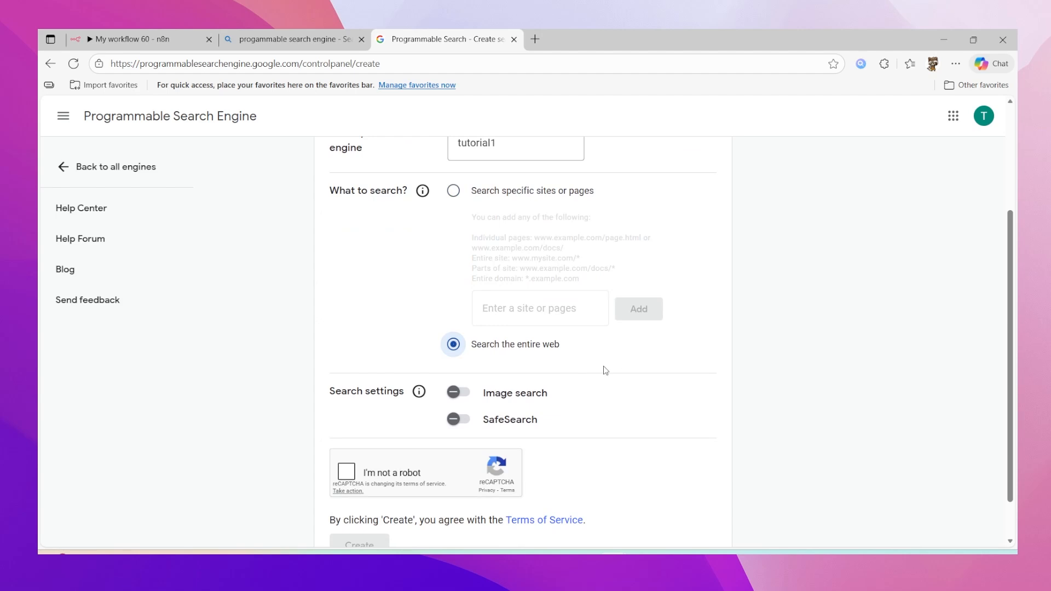
Step: Solve the reCAPTCHA challenge by selecting the bicycle images and create the search engine
scroll(658, 398, down, 1)
click(348, 420)
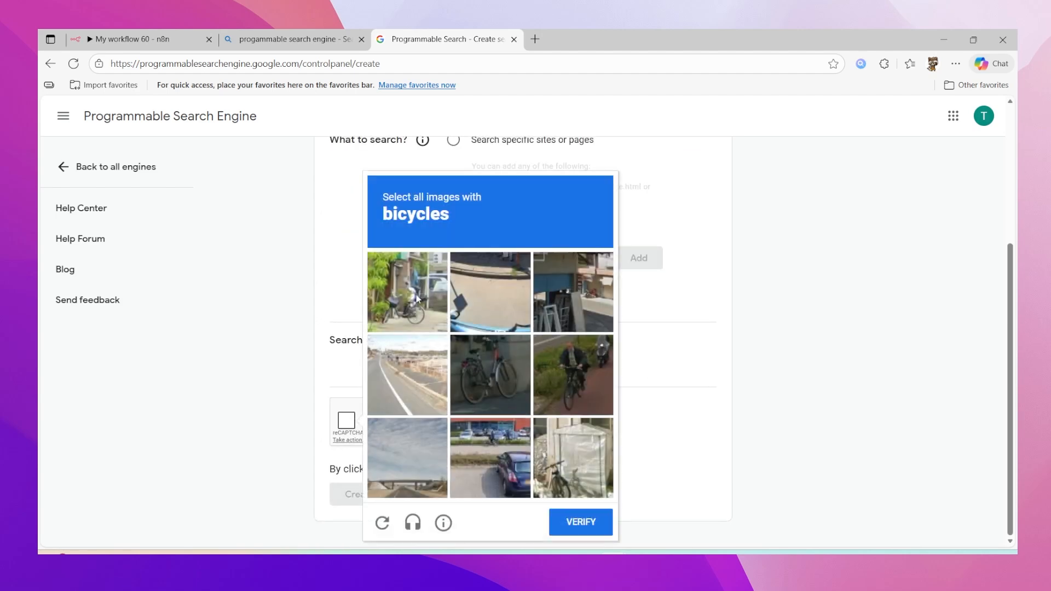
click(420, 296)
click(482, 375)
click(559, 371)
click(580, 521)
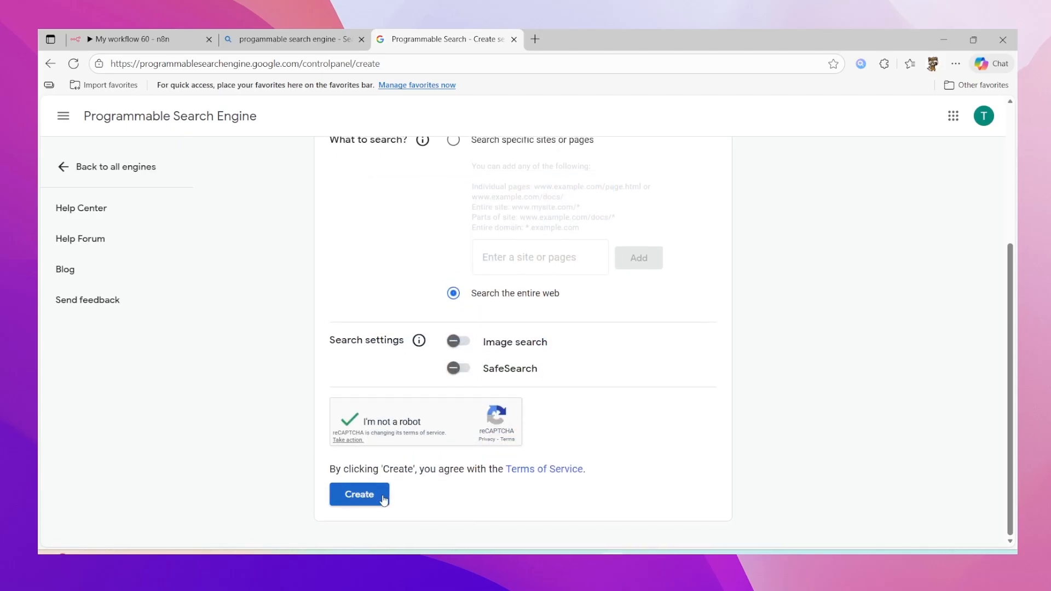
click(375, 496)
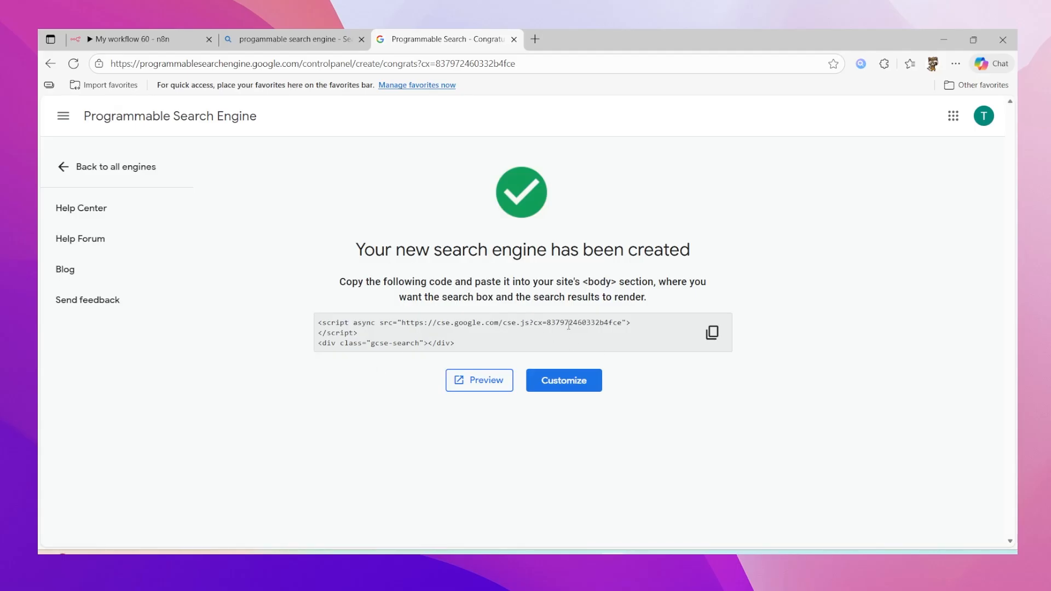
Step: Copy the cx search engine ID from the generated code into GOOGLE_CUSTOM_SEARCH_ID in the n8n Configuration Settings node
drag(549, 322, 619, 327)
key(ctrl+c)
click(112, 34)
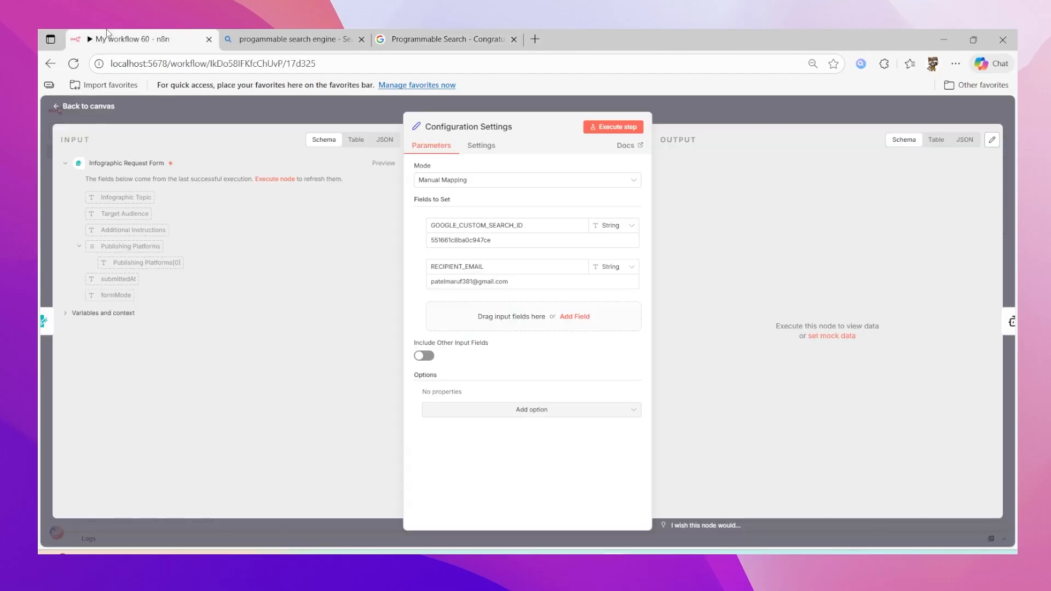
click(548, 240)
key(ctrl+v)
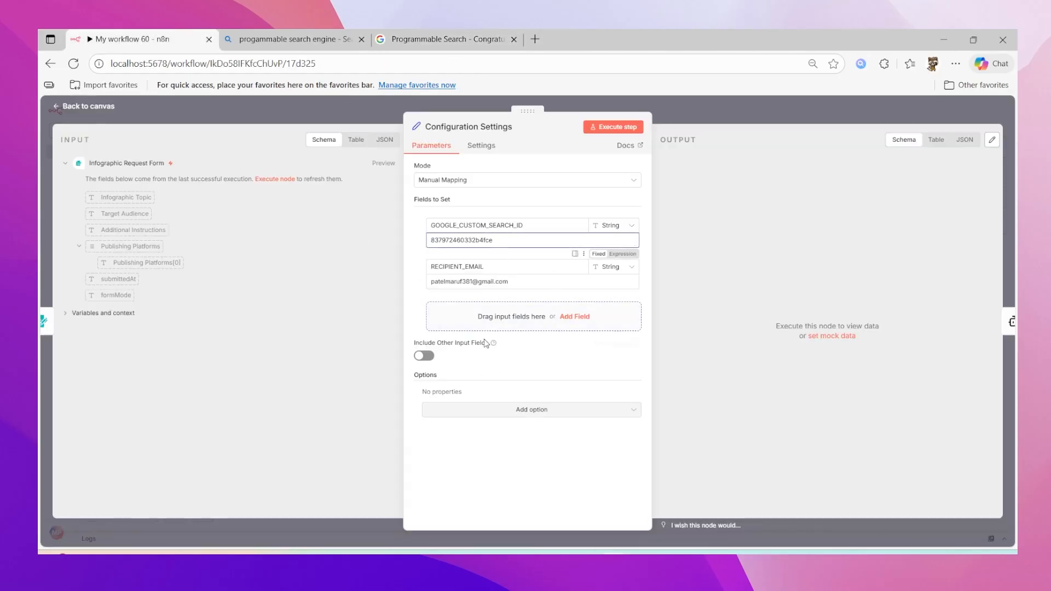
Step: Check the RECIPIENT_EMAIL field and its value in the Configuration Settings node, and return to the workflow canvas
click(515, 267)
double_click(515, 268)
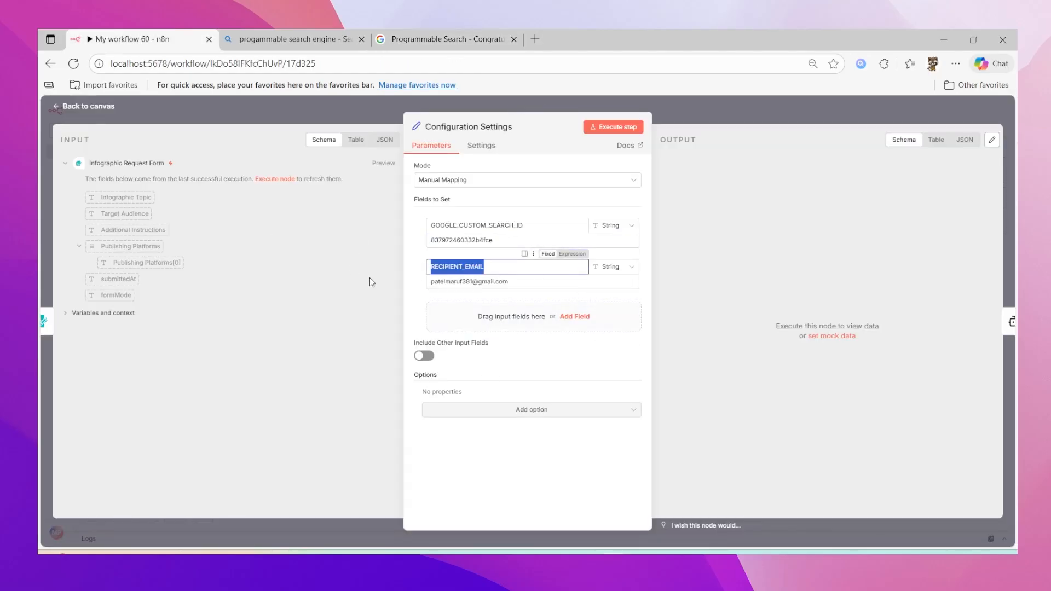
click(522, 280)
key(ctrl+a)
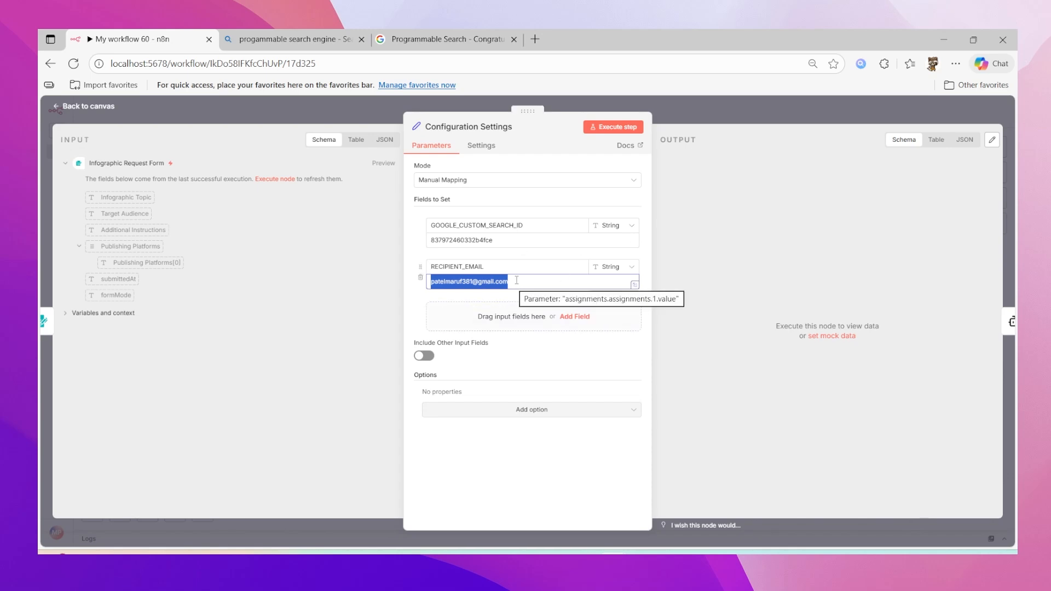
click(688, 116)
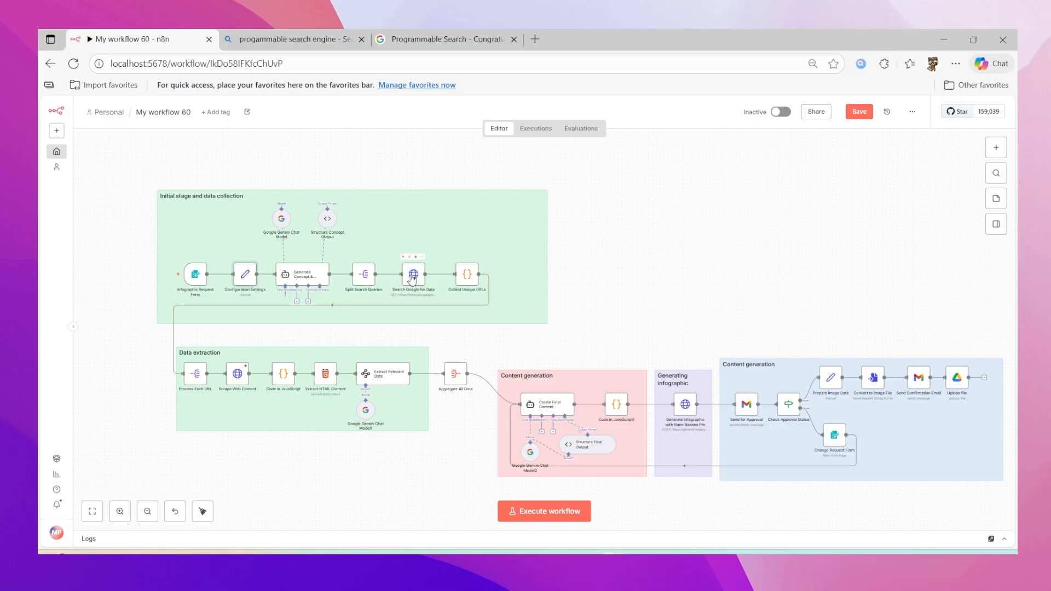
Step: Open the Search Google for Data node and review its Authentication and Generic Auth Type options
double_click(413, 274)
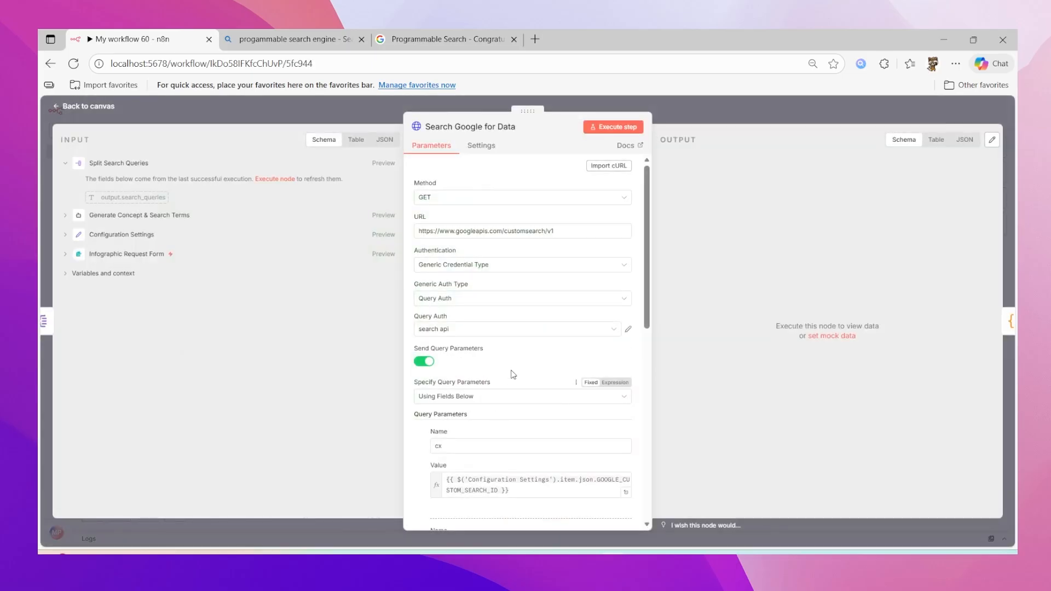
click(498, 266)
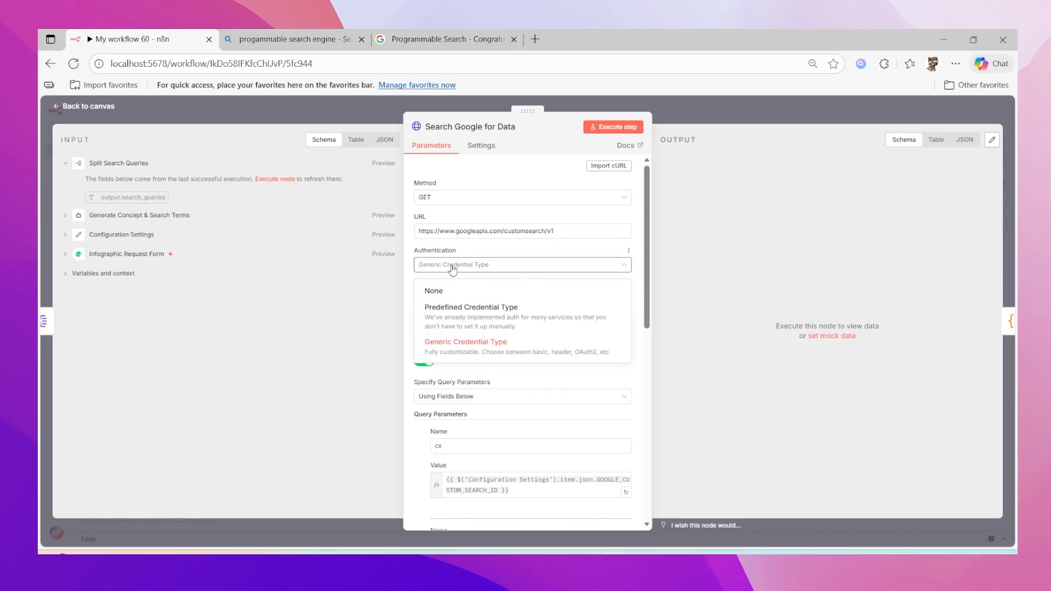
click(324, 303)
click(432, 299)
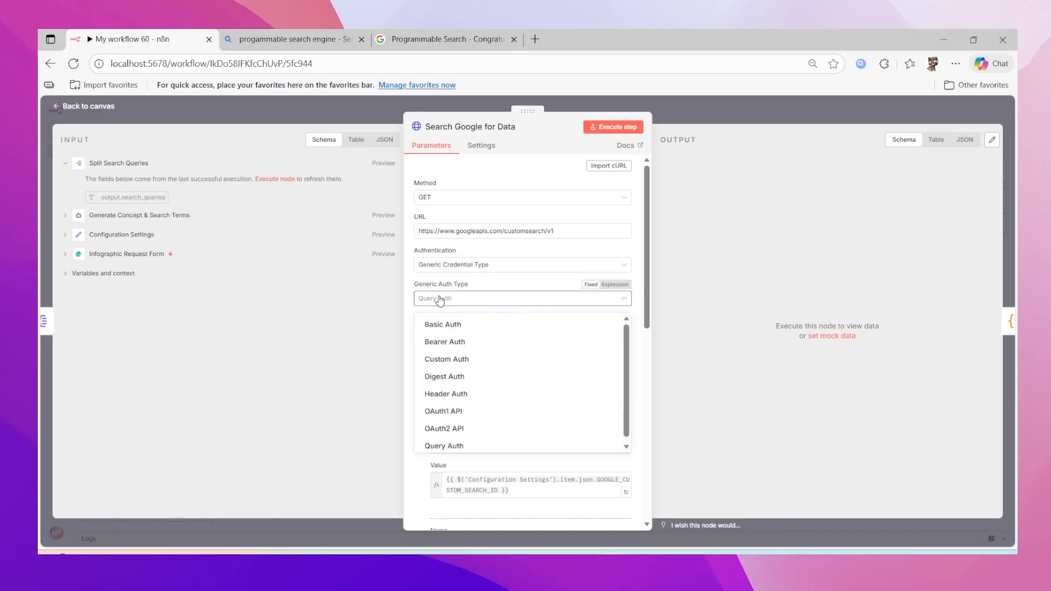
click(495, 299)
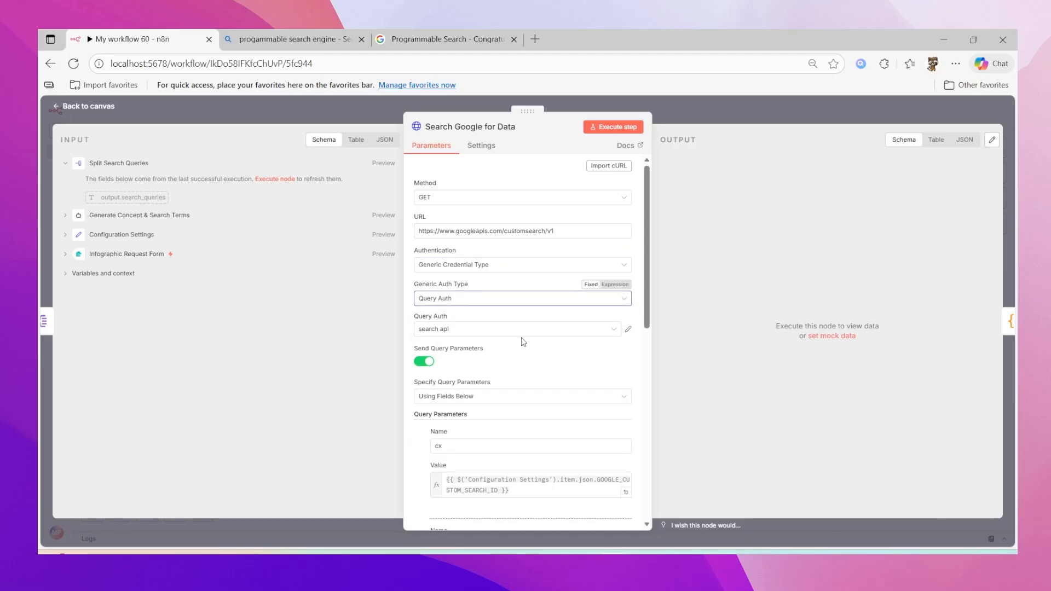
Step: Start a new Query Auth credential for the Search Google for Data node and go to its Name field
click(585, 332)
click(524, 409)
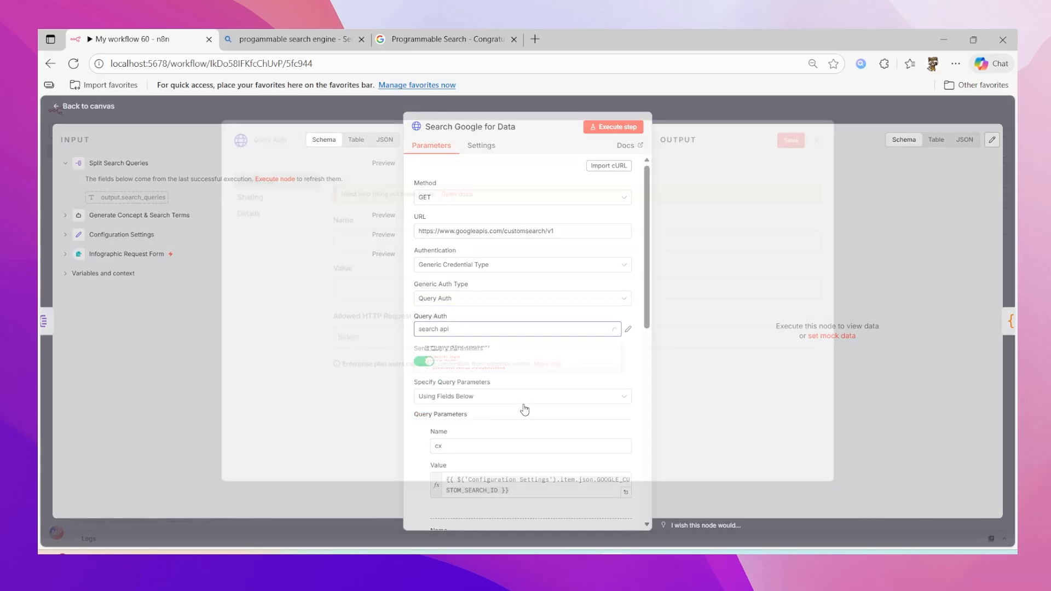
click(371, 250)
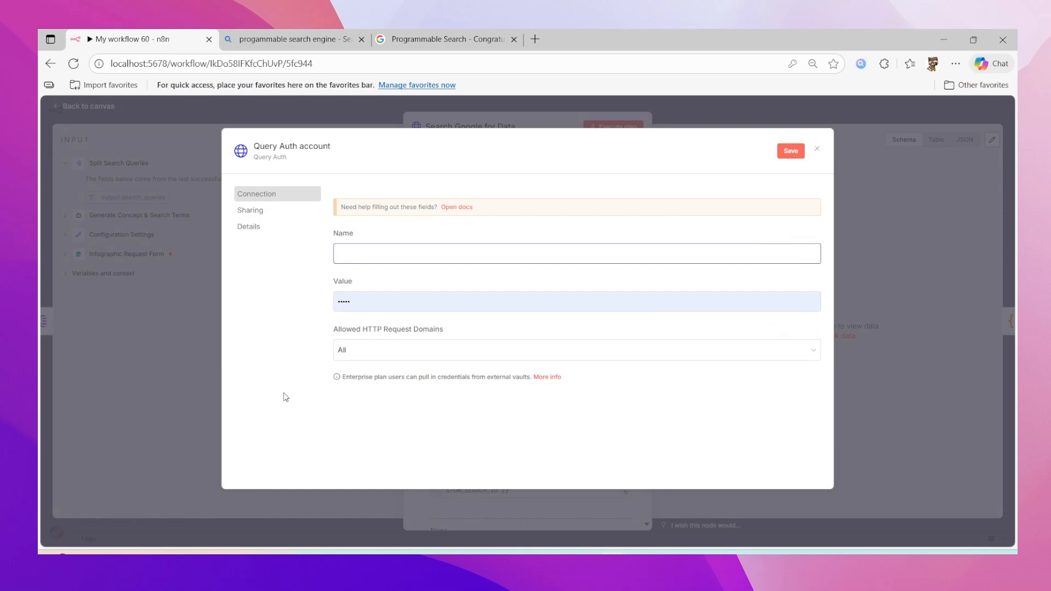
Step: Close the finished search tabs and open Google Cloud Platform from a web search for "google console cloud" in a new tab
click(361, 39)
click(360, 40)
click(229, 39)
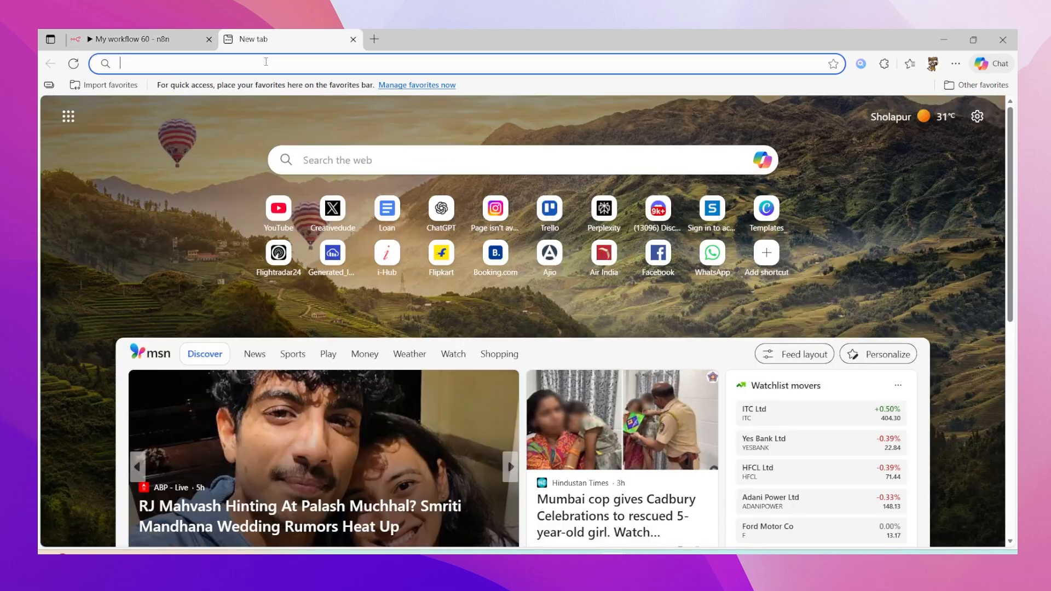
click(266, 62)
text(google cons)
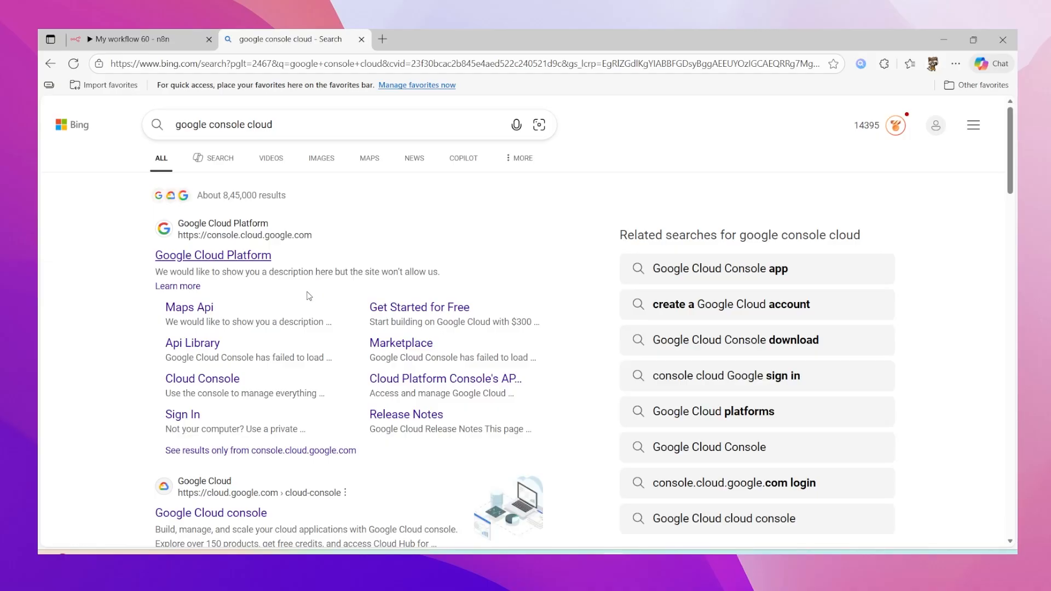
click(267, 255)
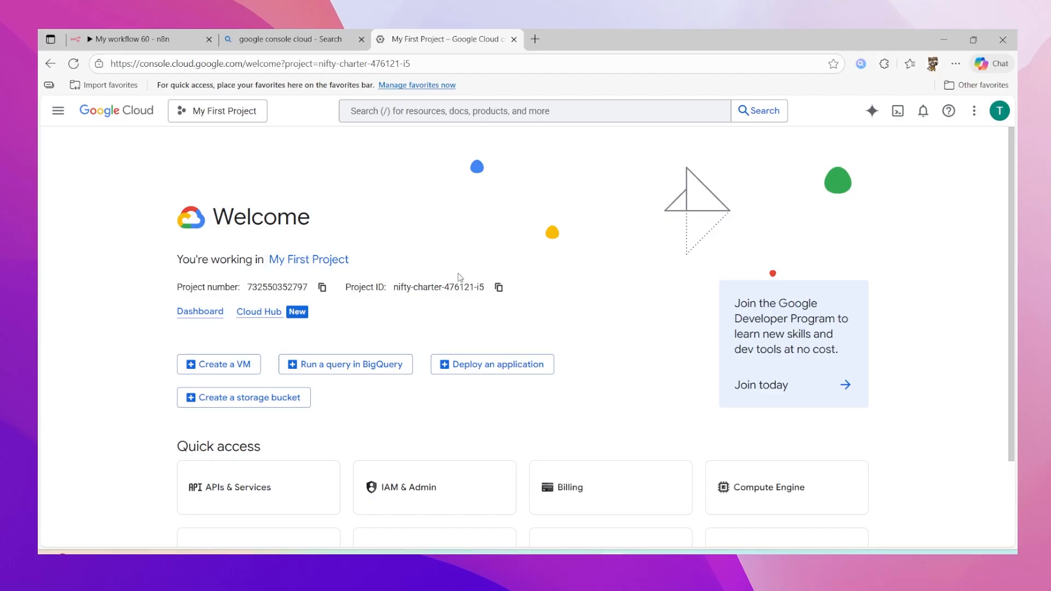
Step: Look at Vertex AI Studio and its Veo 3.1 media playground, and return to the Google Cloud welcome page
click(58, 111)
mouse_move(92, 358)
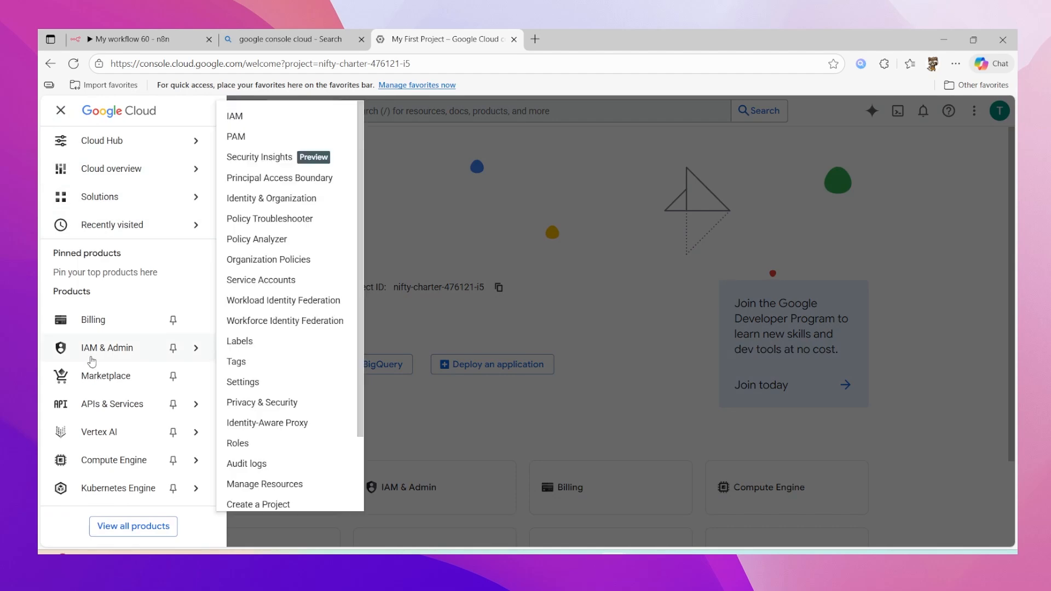
mouse_move(116, 432)
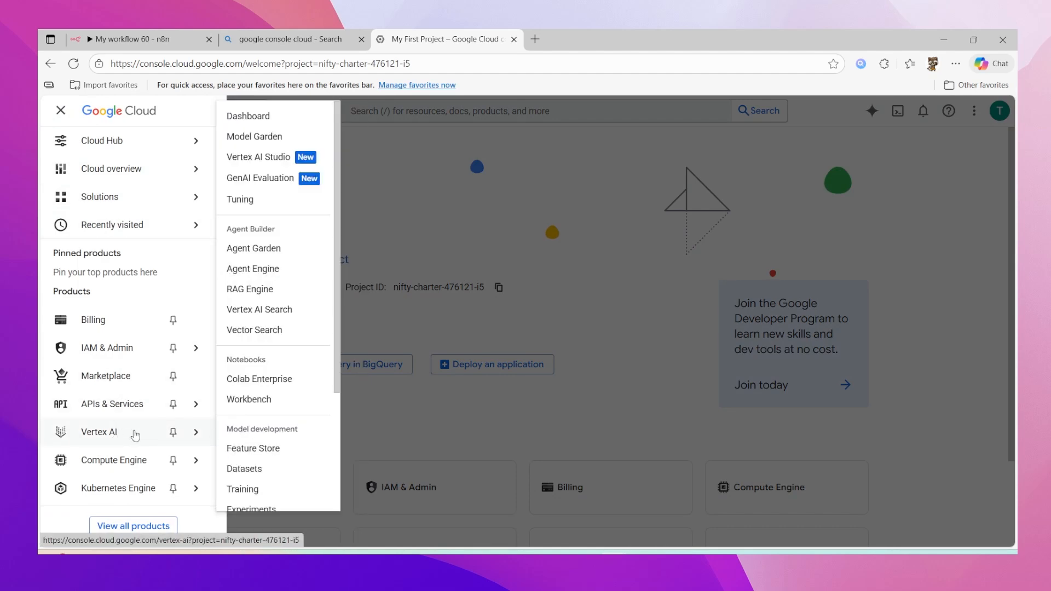
click(272, 159)
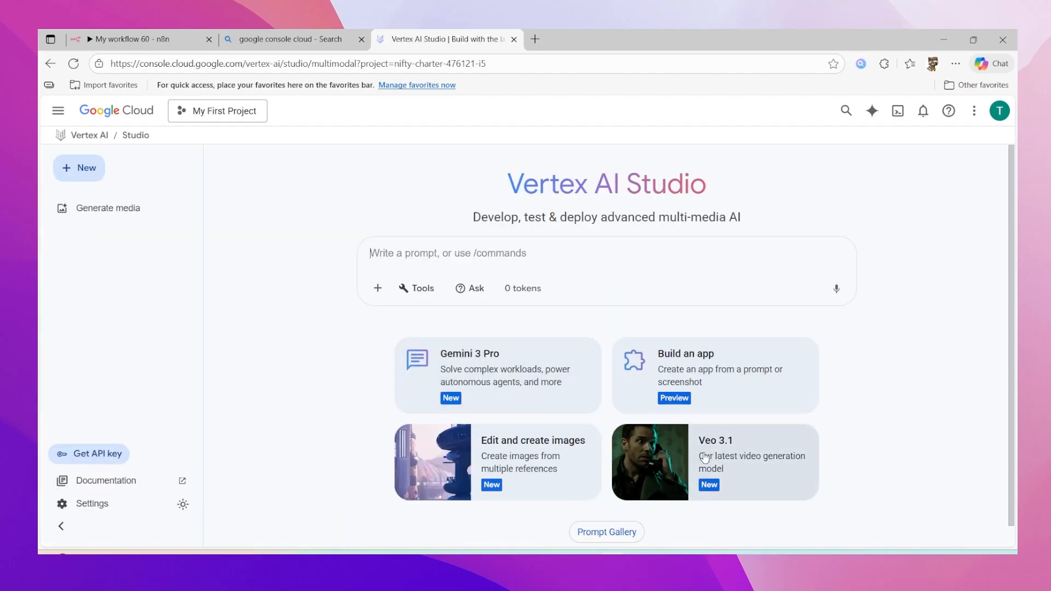
click(705, 457)
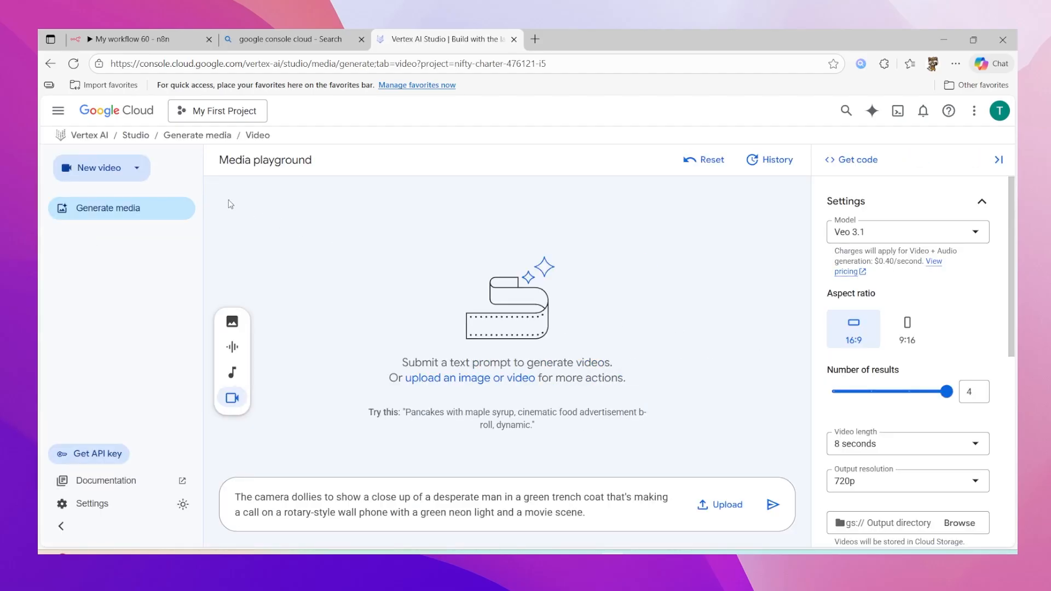
click(96, 111)
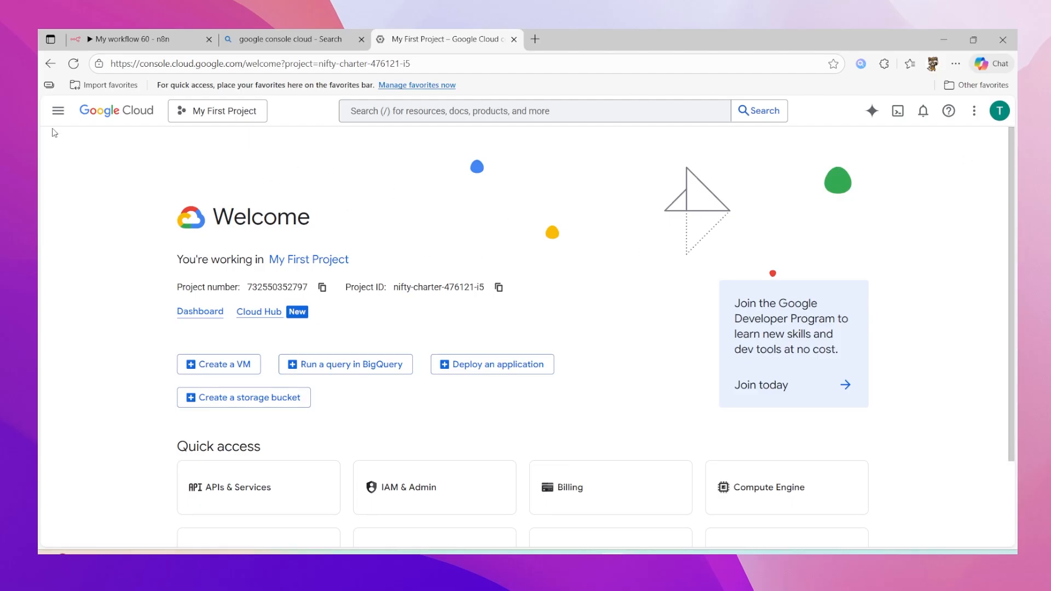
Step: Open Google Cloud Billing and examine the billing account overview, then the payment overview with its credit and transactions
click(58, 112)
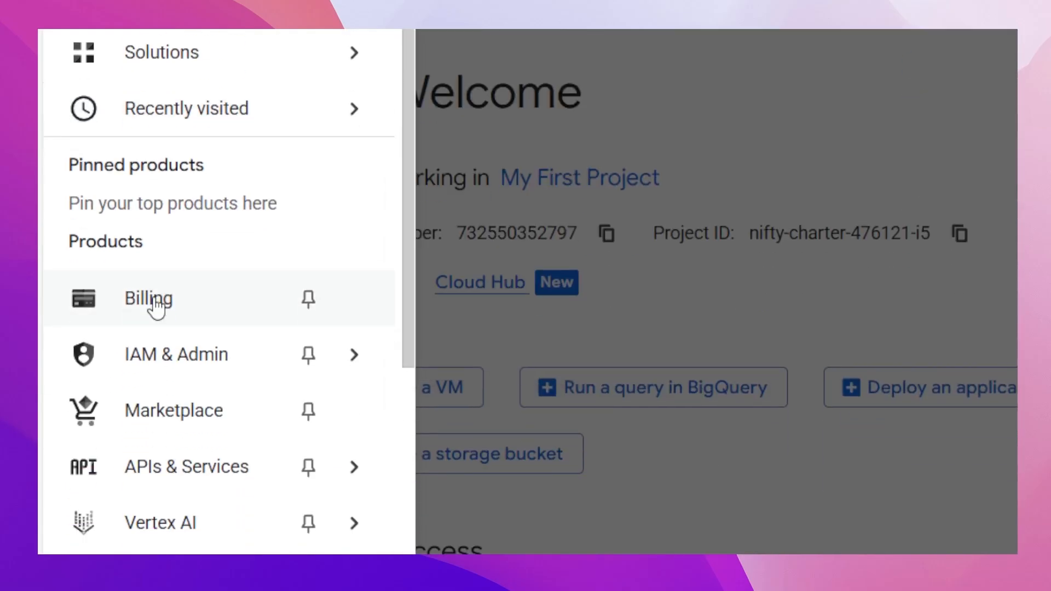
click(155, 303)
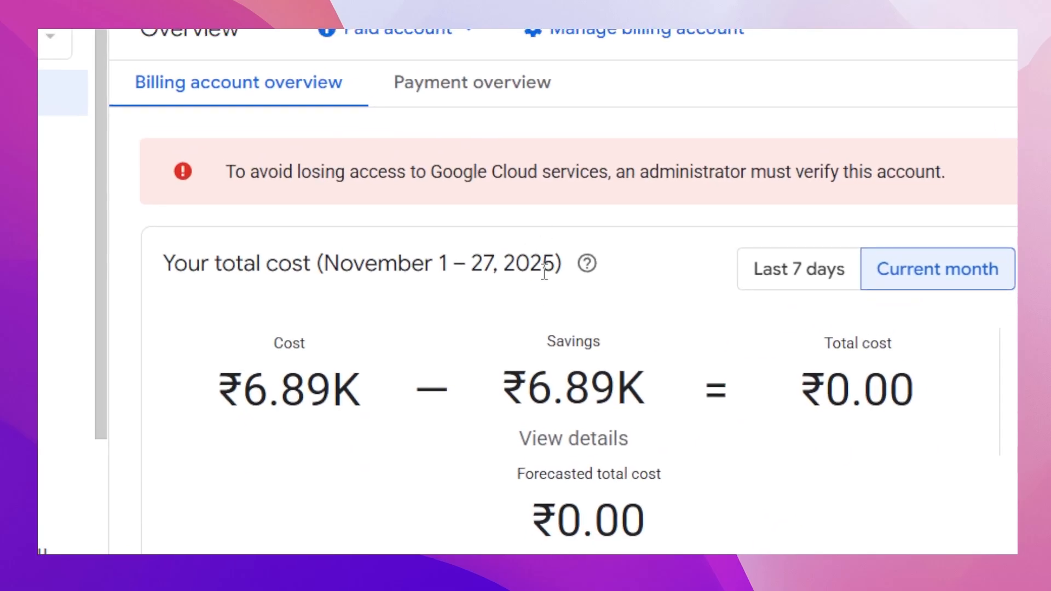
click(587, 264)
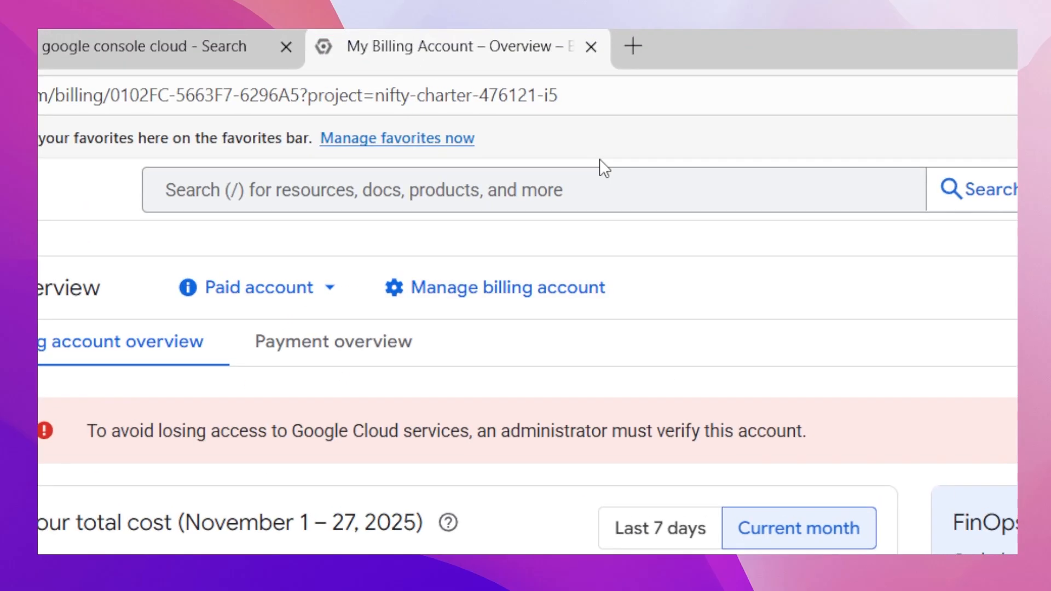
click(472, 82)
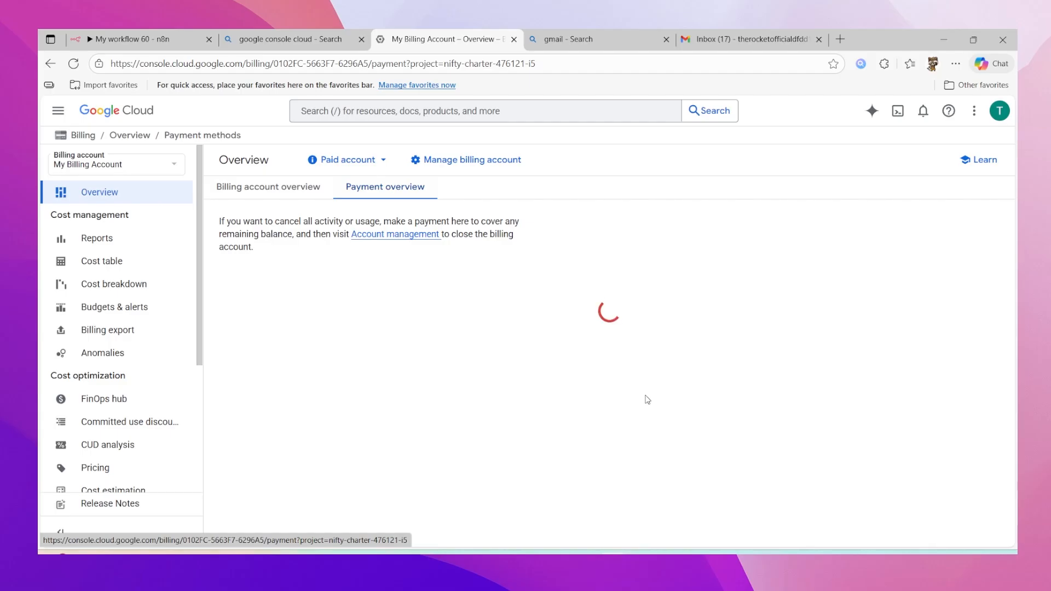
scroll(645, 399, down, 3)
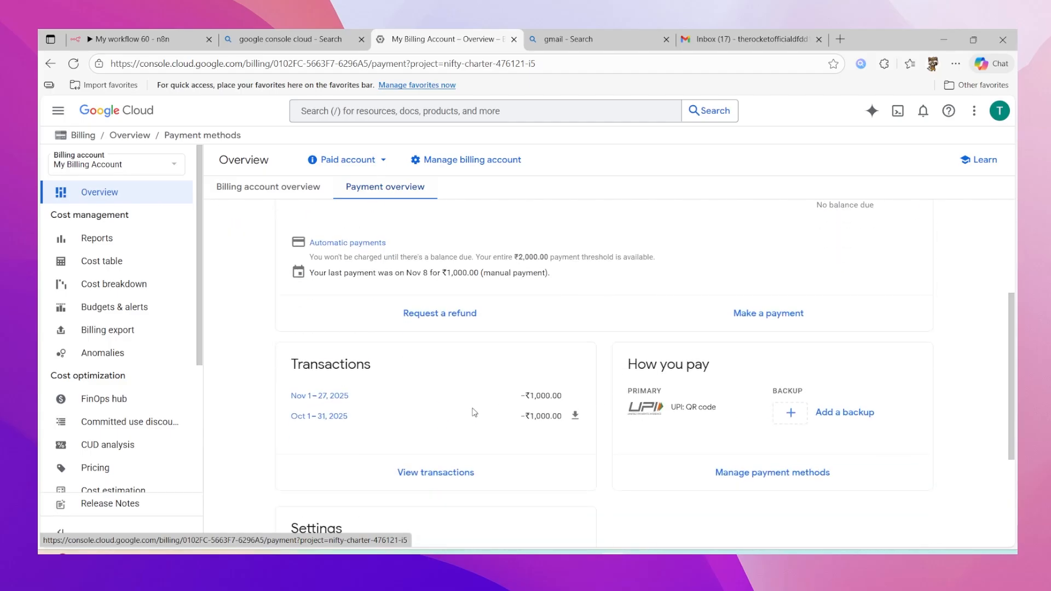
drag(263, 391, 349, 422)
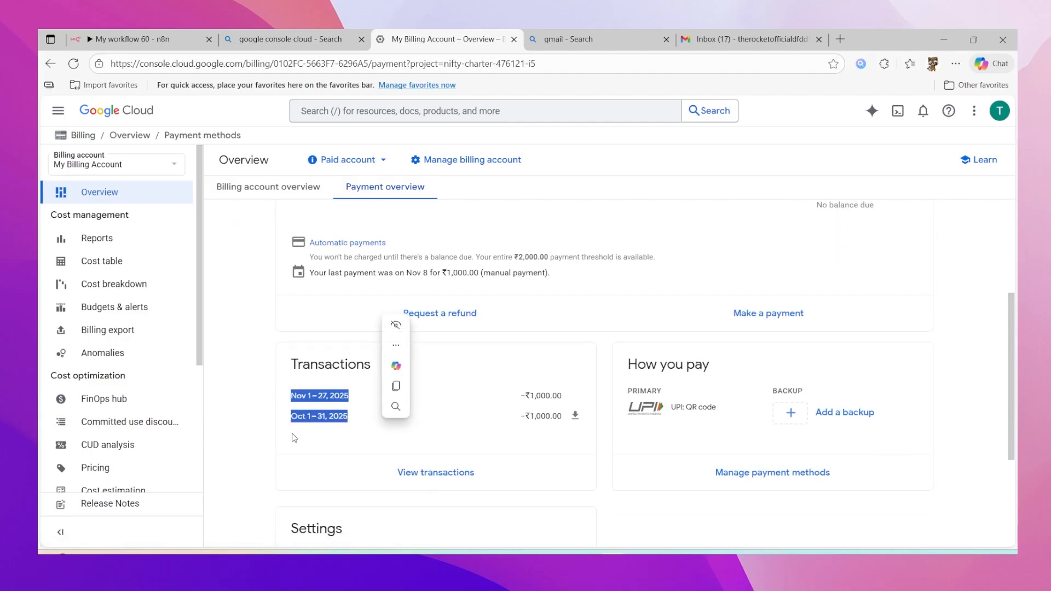
click(611, 343)
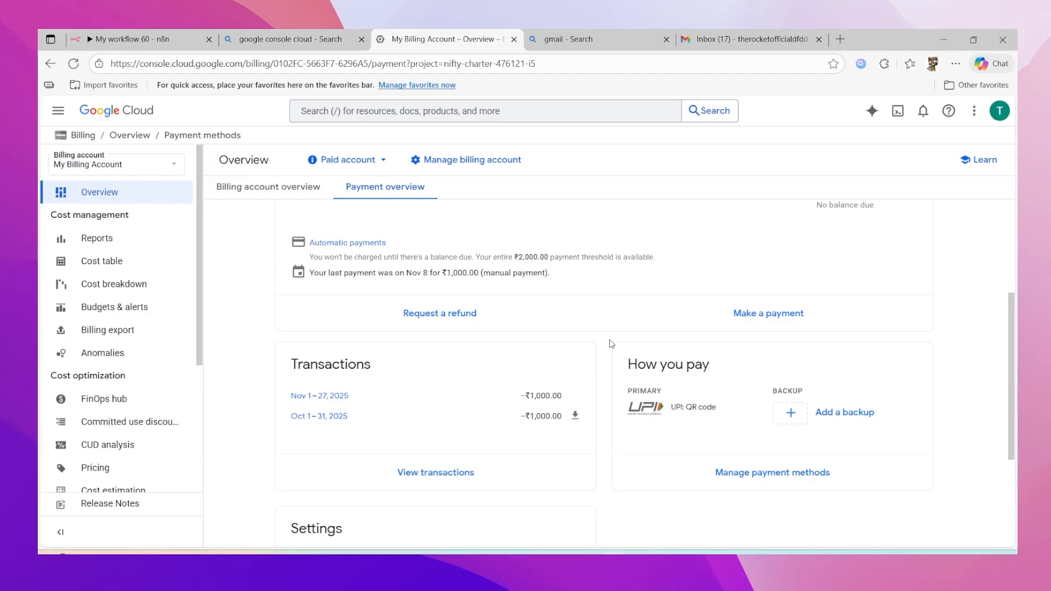
scroll(611, 344, up, 4)
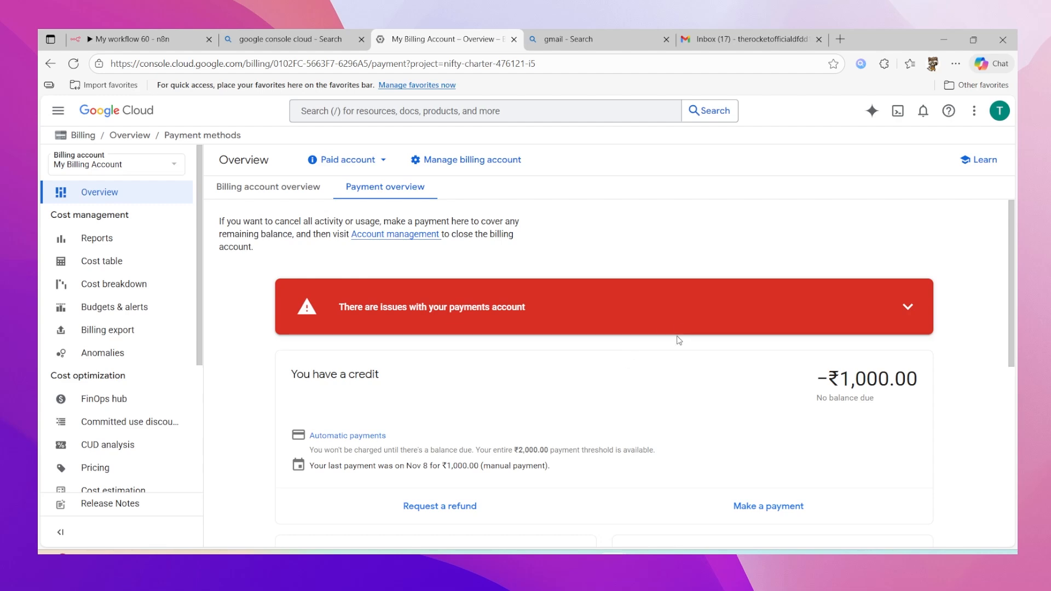
Step: Switch to Gmail and read the Google Payments email about the Google Cloud Platform & APIs refund request
click(724, 35)
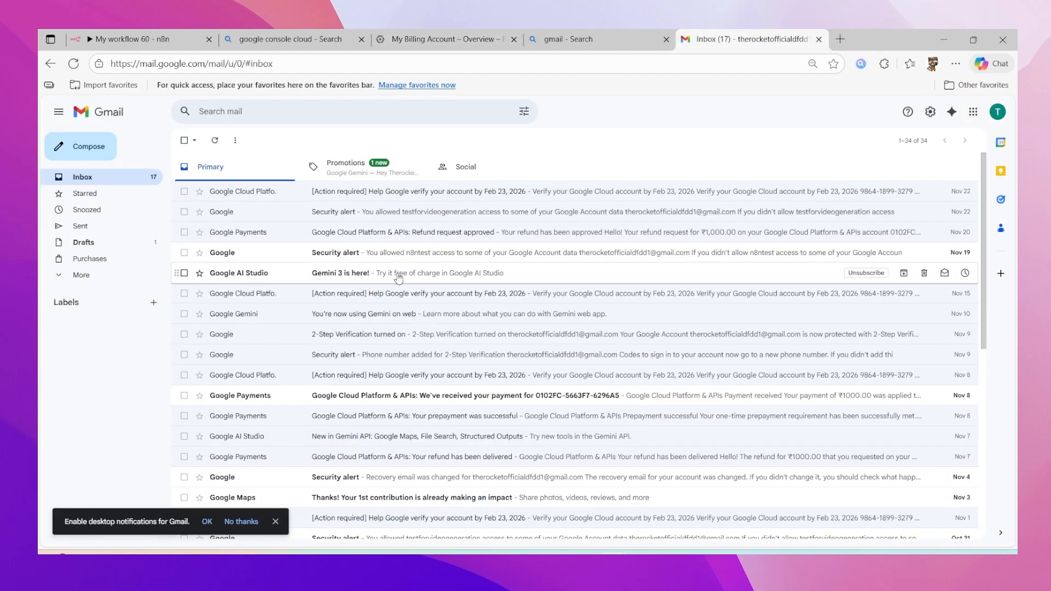
click(408, 232)
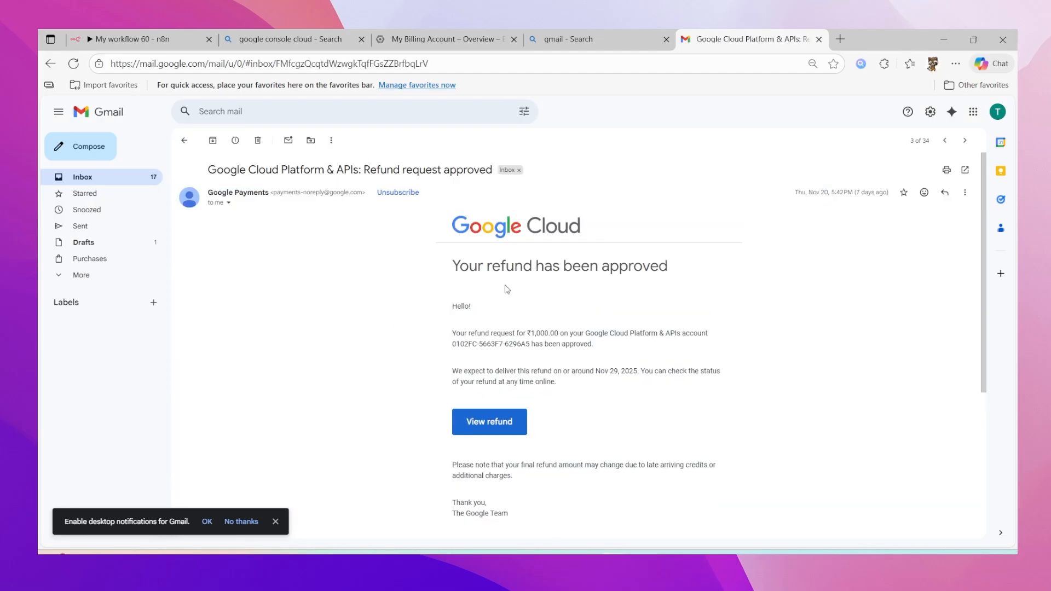
drag(454, 277, 676, 276)
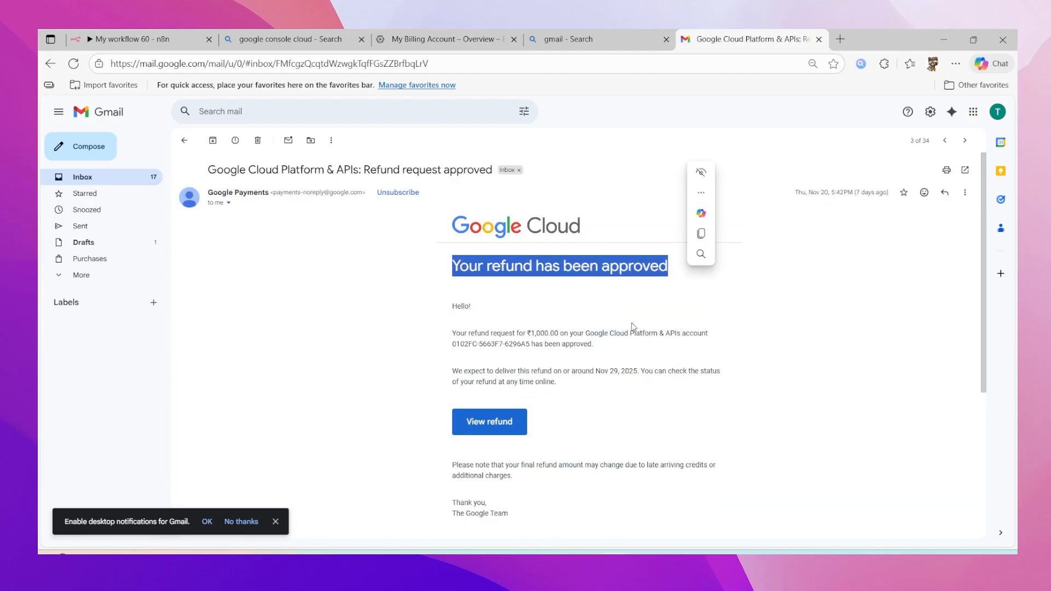
Step: Switch back to the billing page, check the payments account issues notice, and return to the Google Cloud welcome page
click(444, 39)
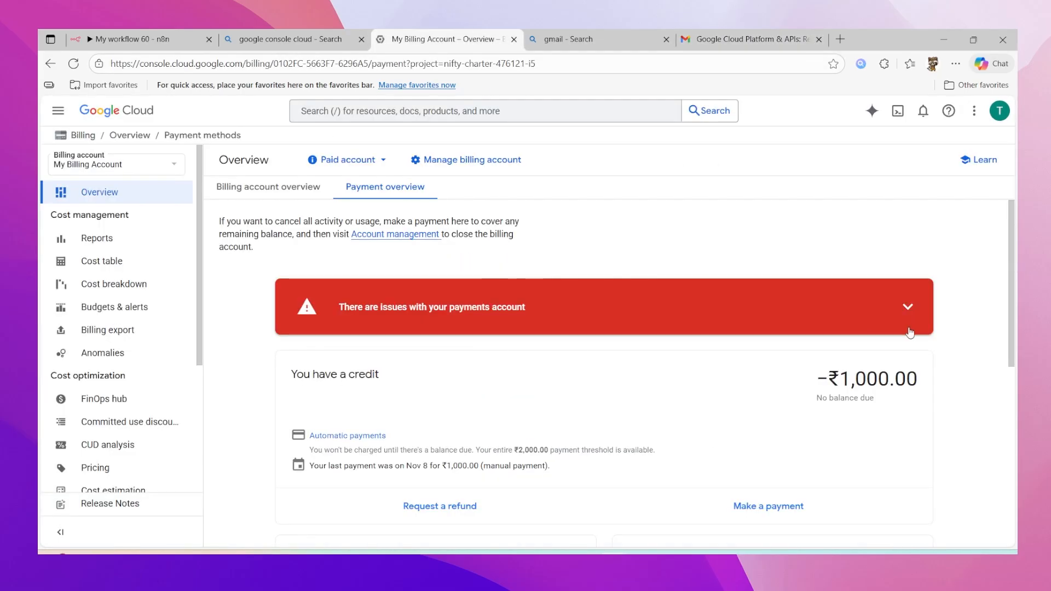
click(908, 307)
click(859, 307)
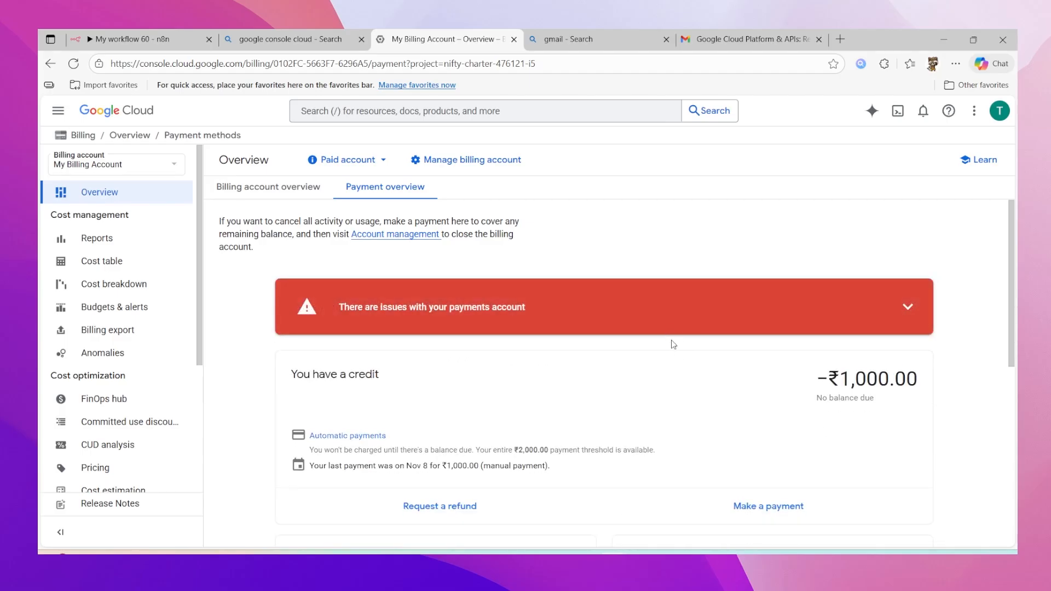
click(82, 204)
click(105, 120)
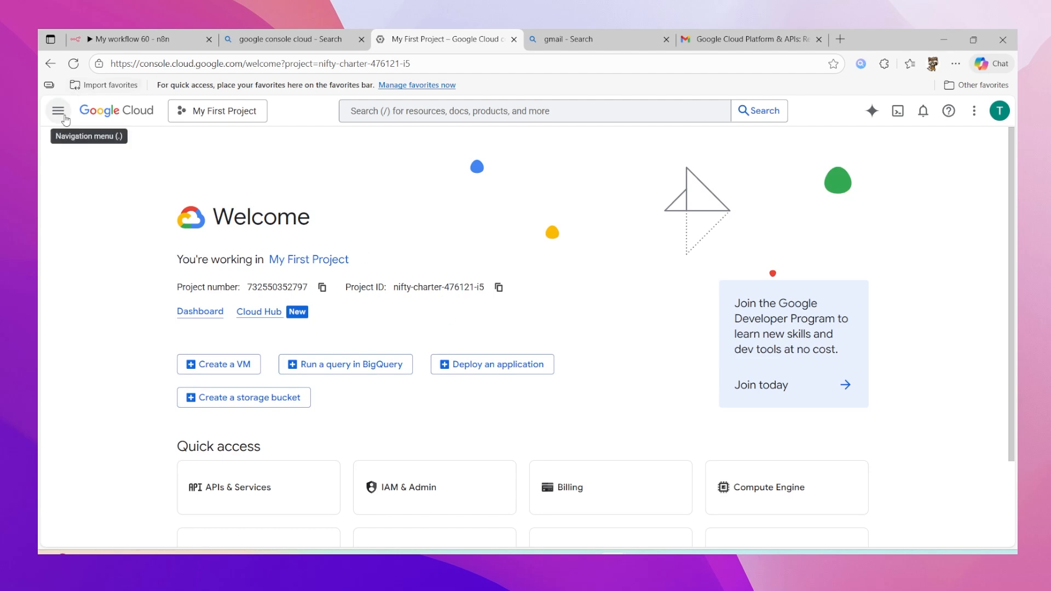
Step: Create a new Google Cloud project named "tutorial" with no organization and select it as the active project
click(111, 37)
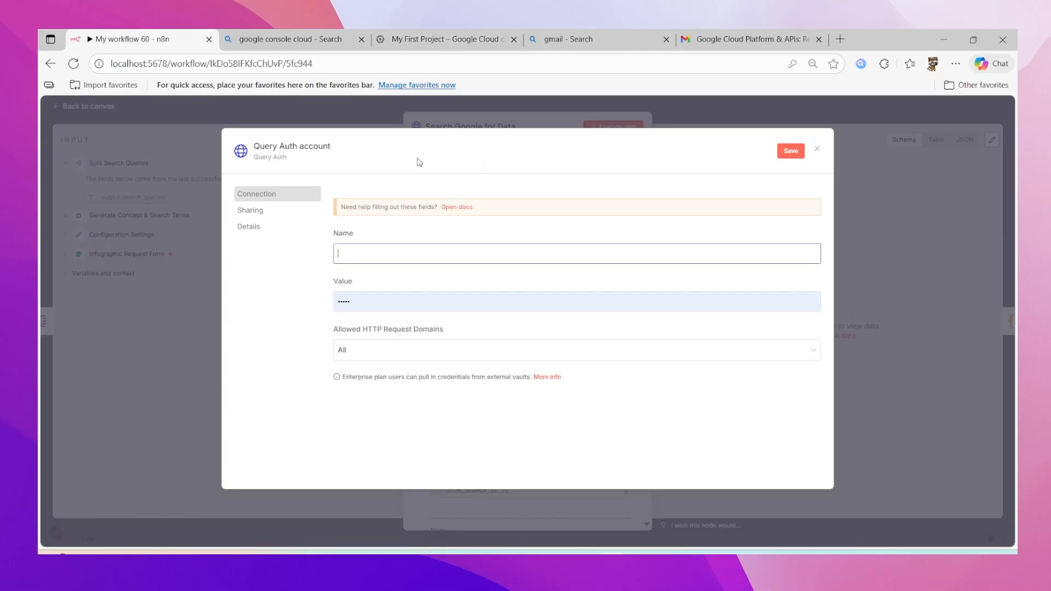
click(431, 33)
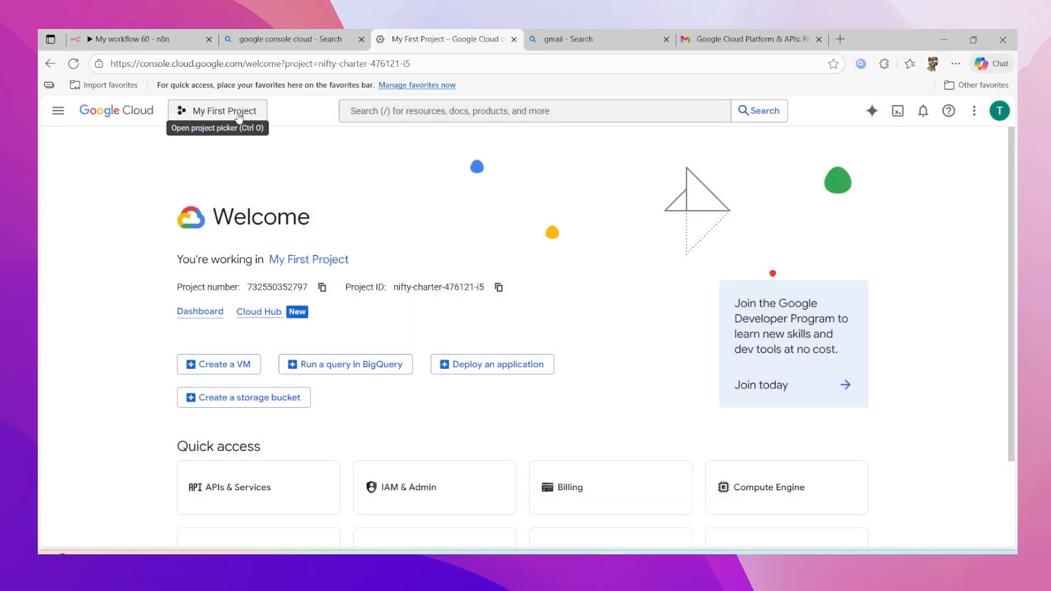
click(239, 117)
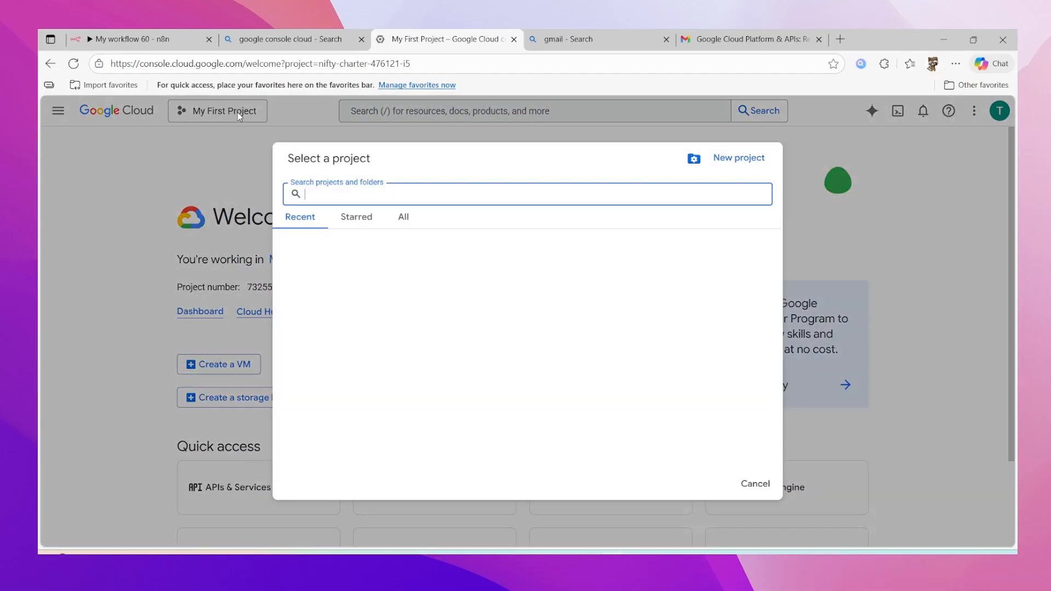
click(739, 158)
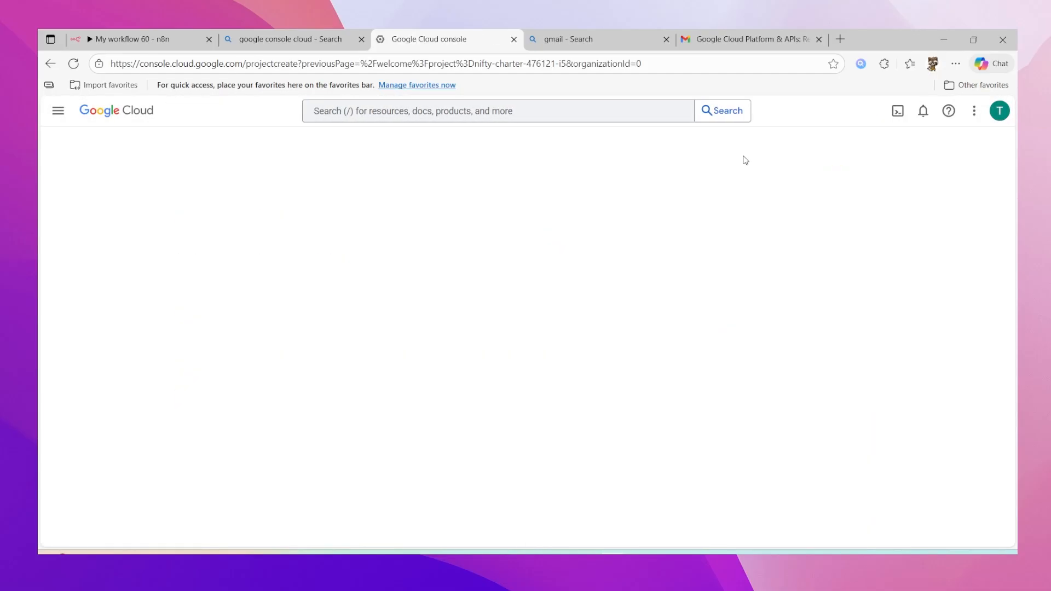
click(113, 254)
text(tutoria)
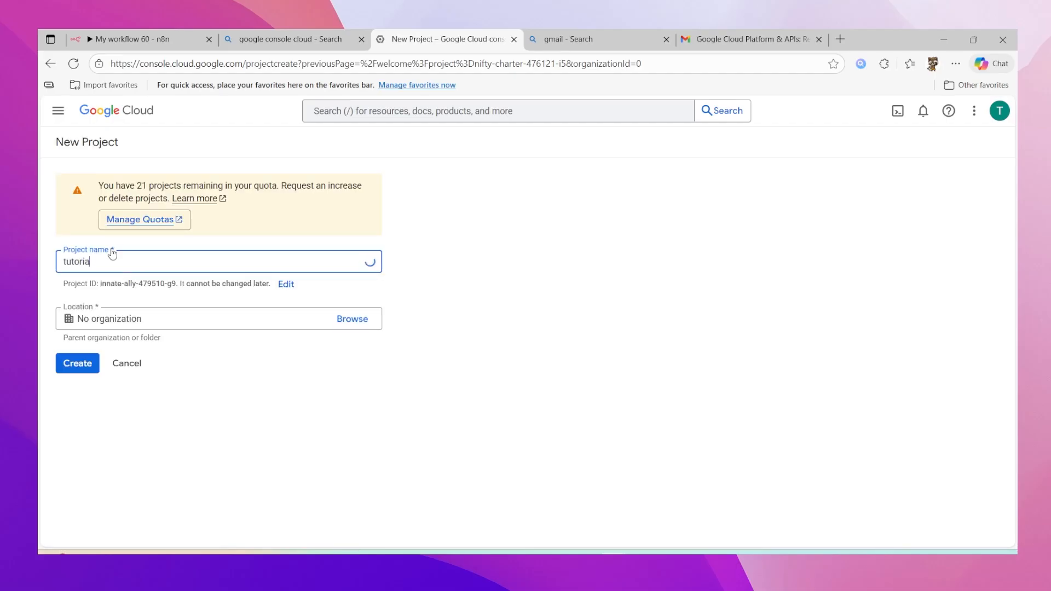
text(l)
click(80, 364)
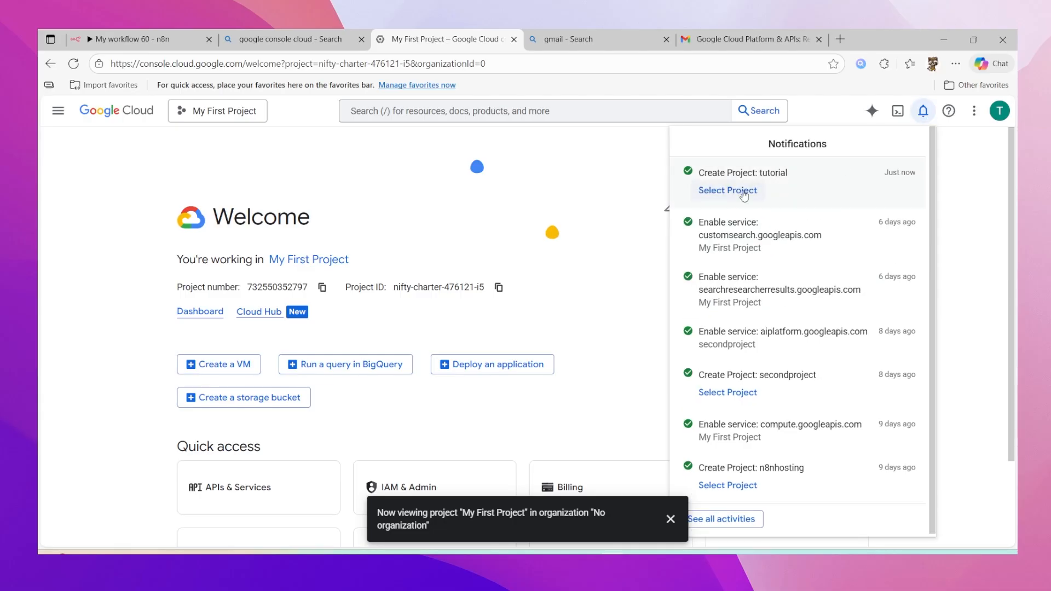
click(739, 191)
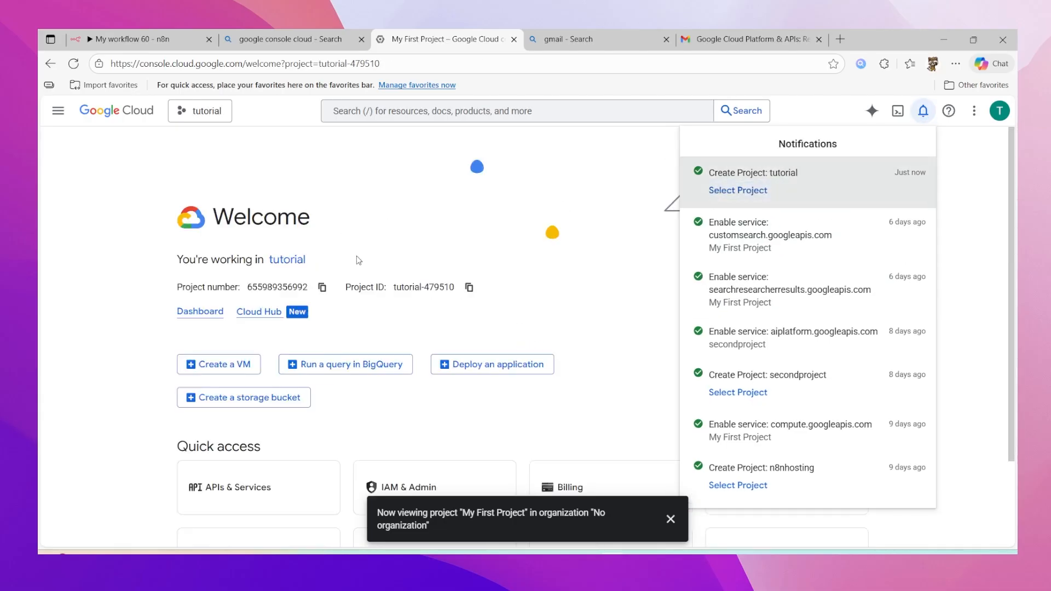
click(58, 112)
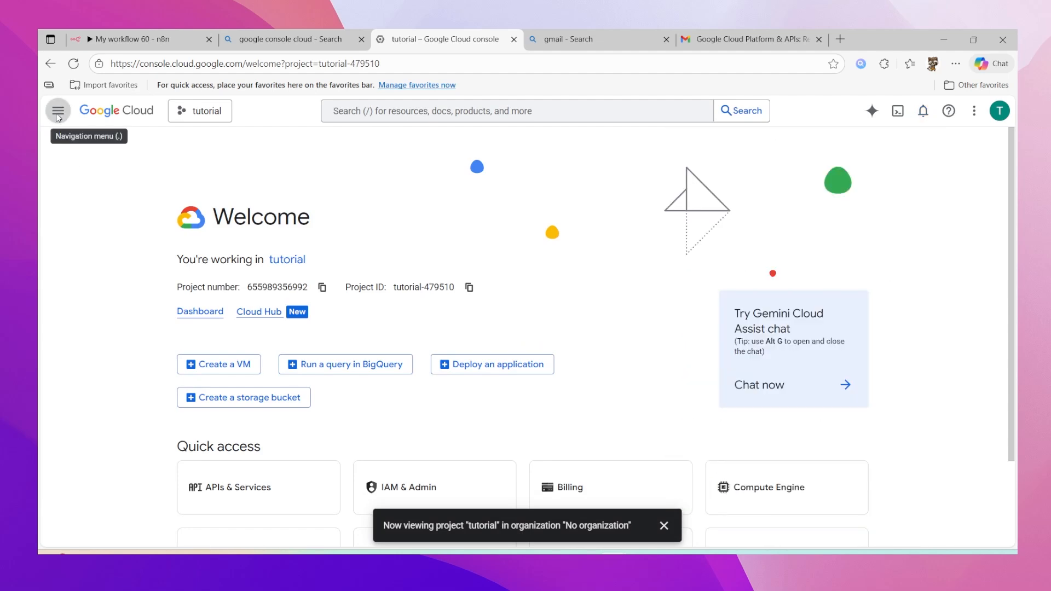
click(58, 111)
mouse_move(147, 465)
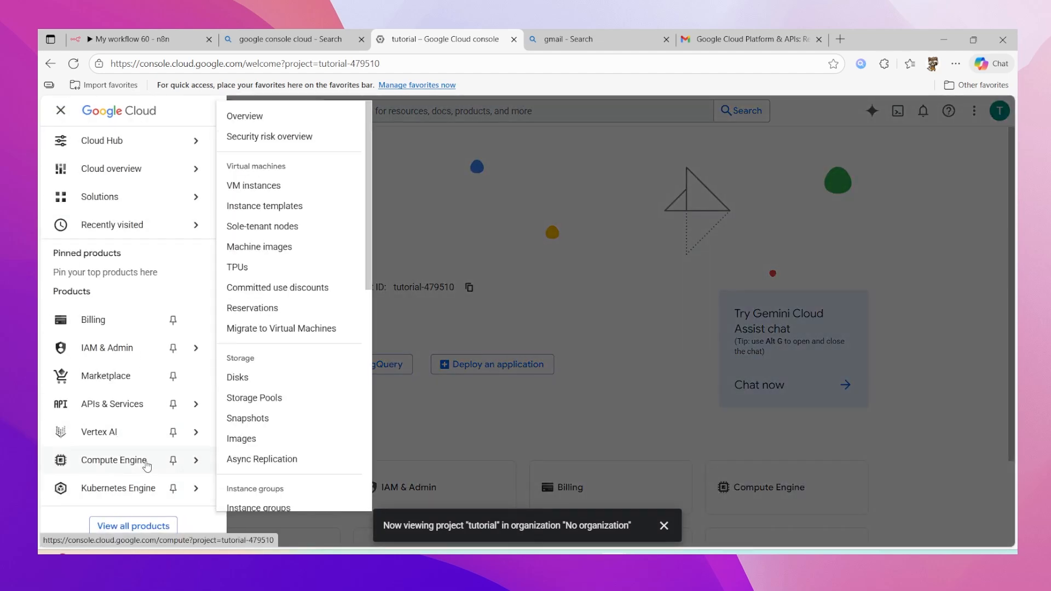
mouse_move(123, 431)
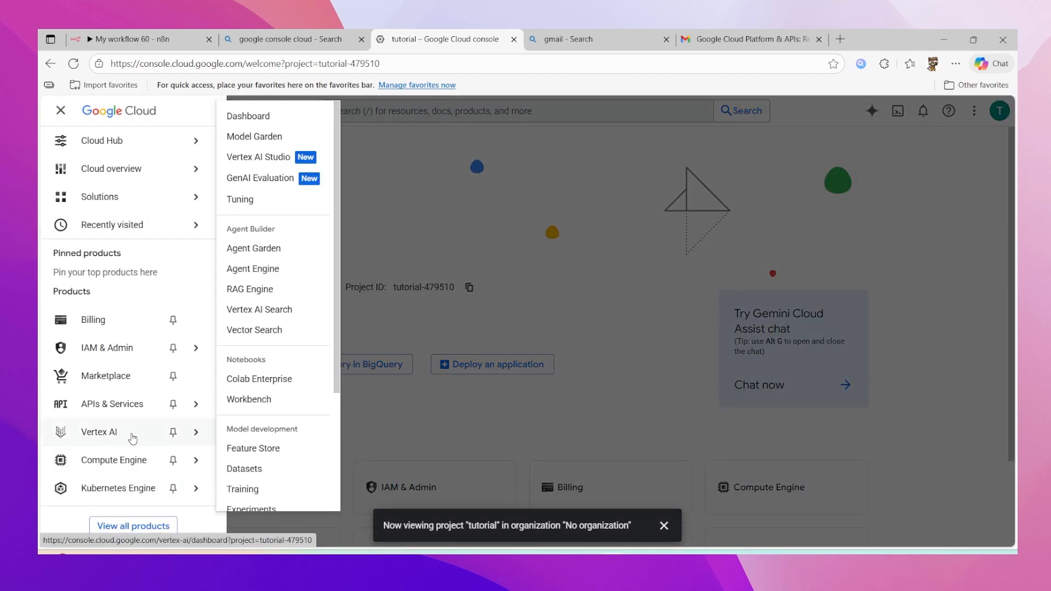
mouse_move(112, 409)
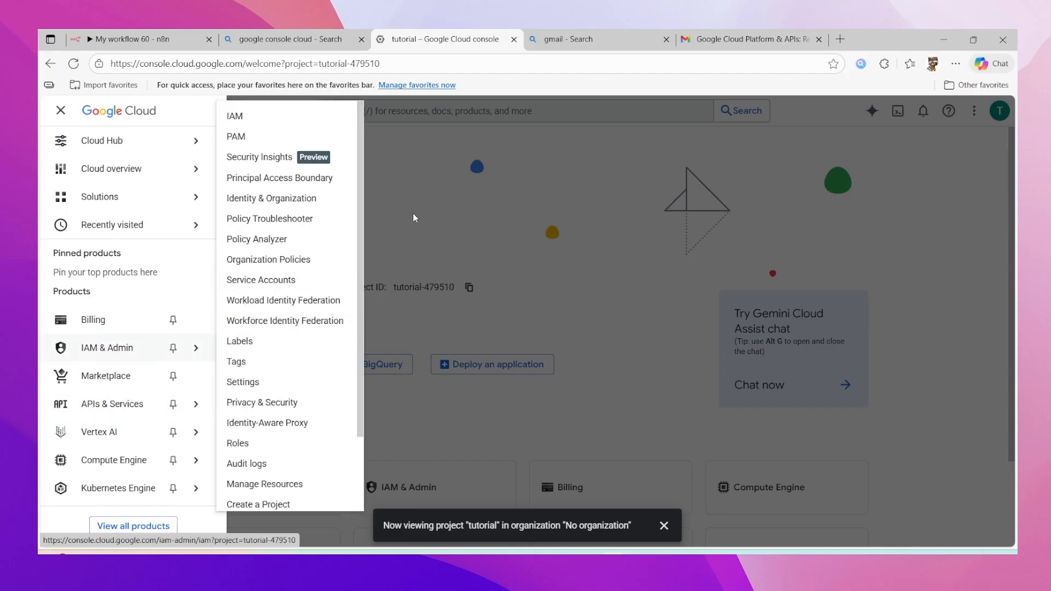
click(413, 215)
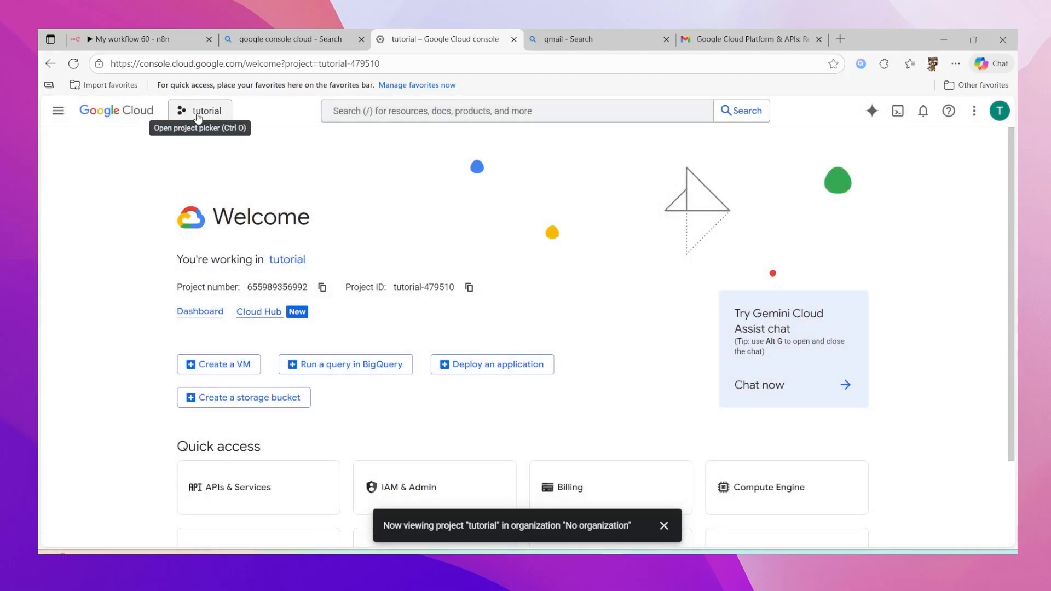
Step: Open the API Library for the tutorial project and search it for "google search"
click(59, 110)
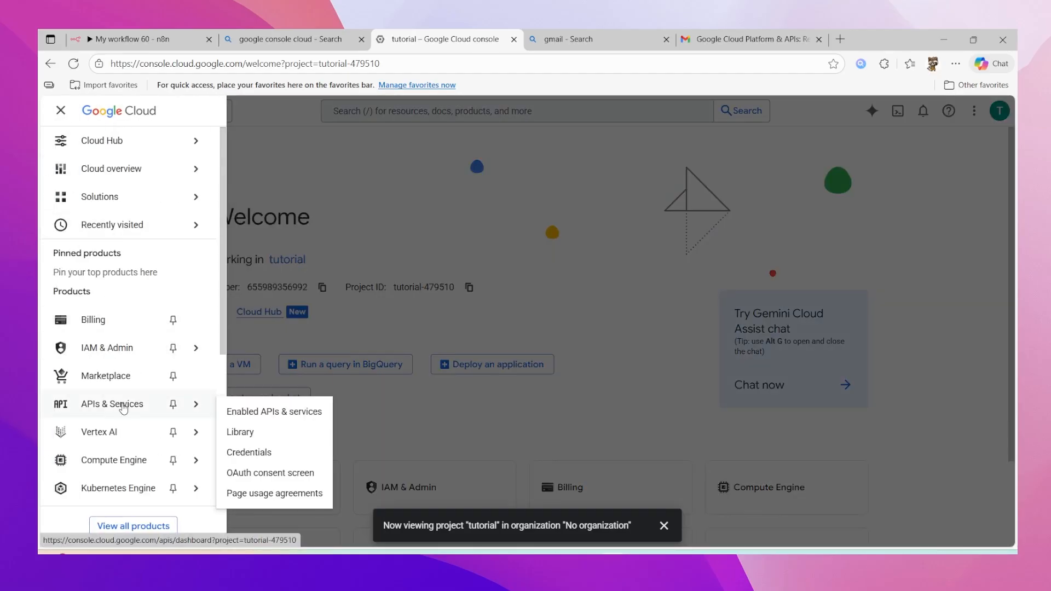
click(241, 430)
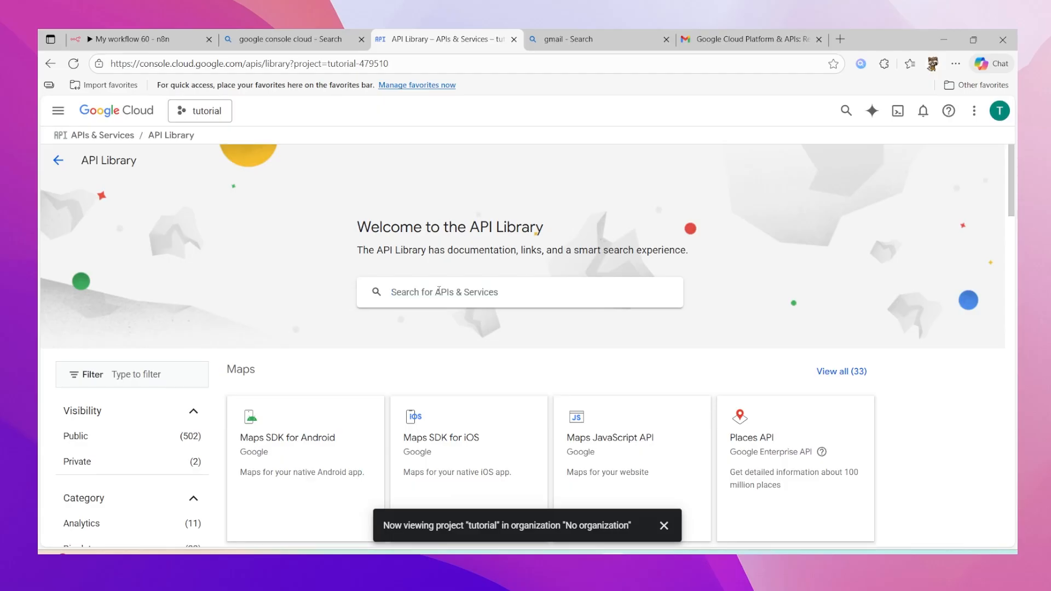
click(444, 295)
text(go)
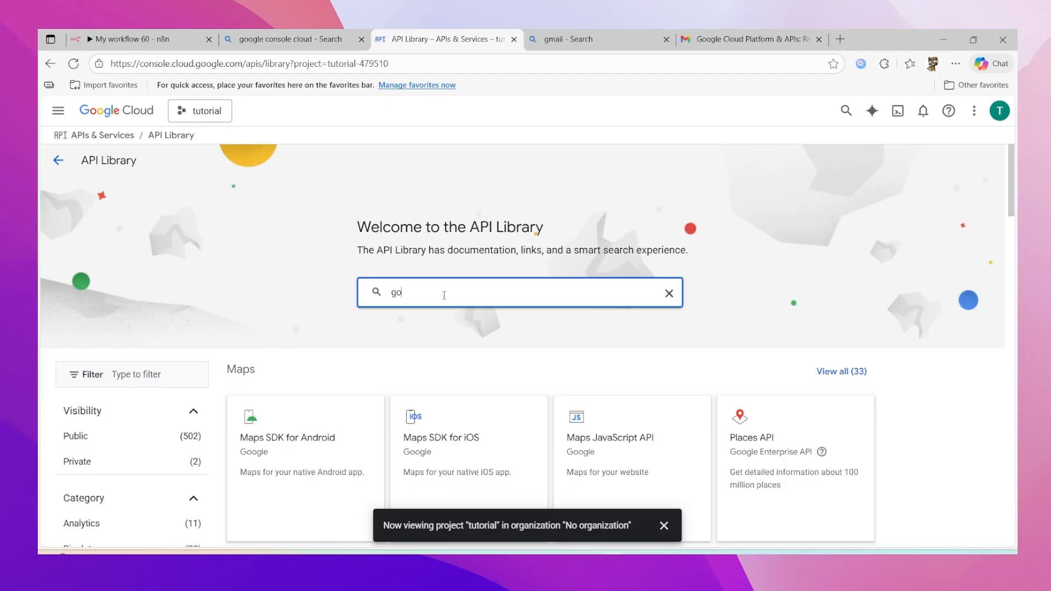
text(ogle search)
key(Return)
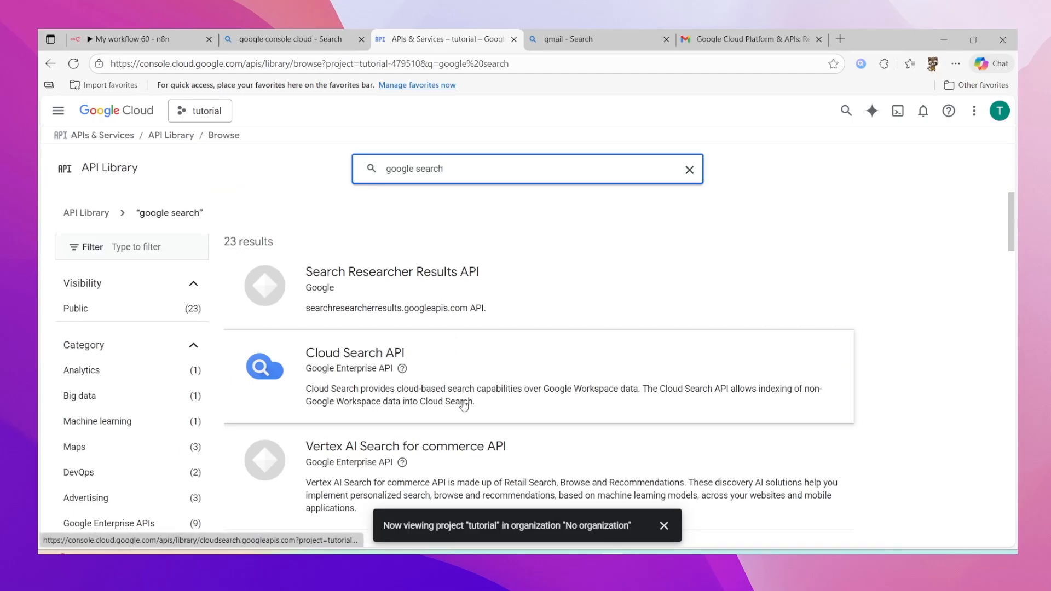
Step: Enable the Custom Search API from the search results and switch back to the Query Auth credential in n8n
scroll(480, 398, down, 3)
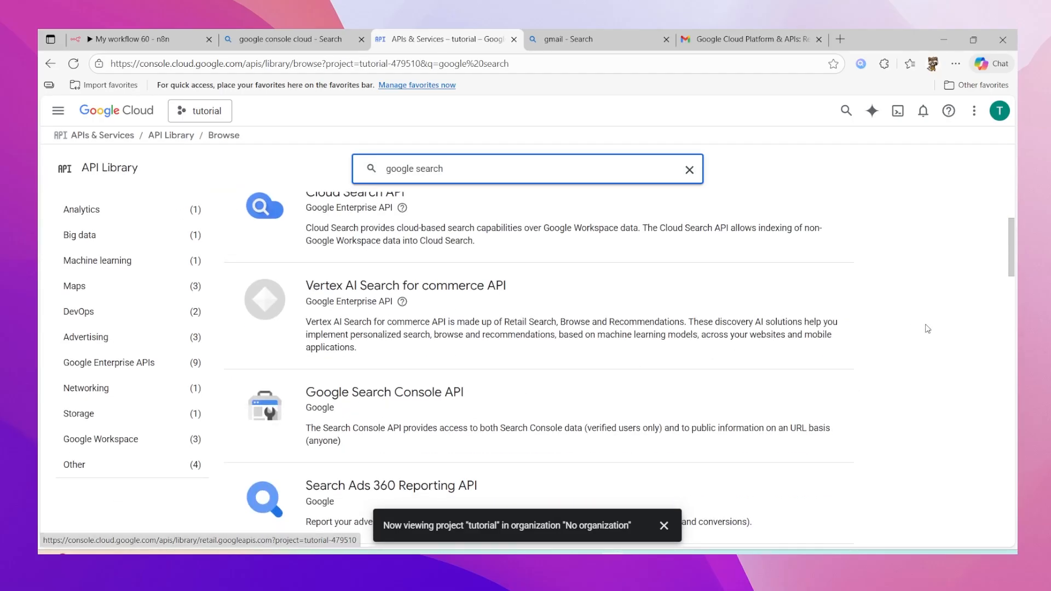
scroll(694, 365, down, 6)
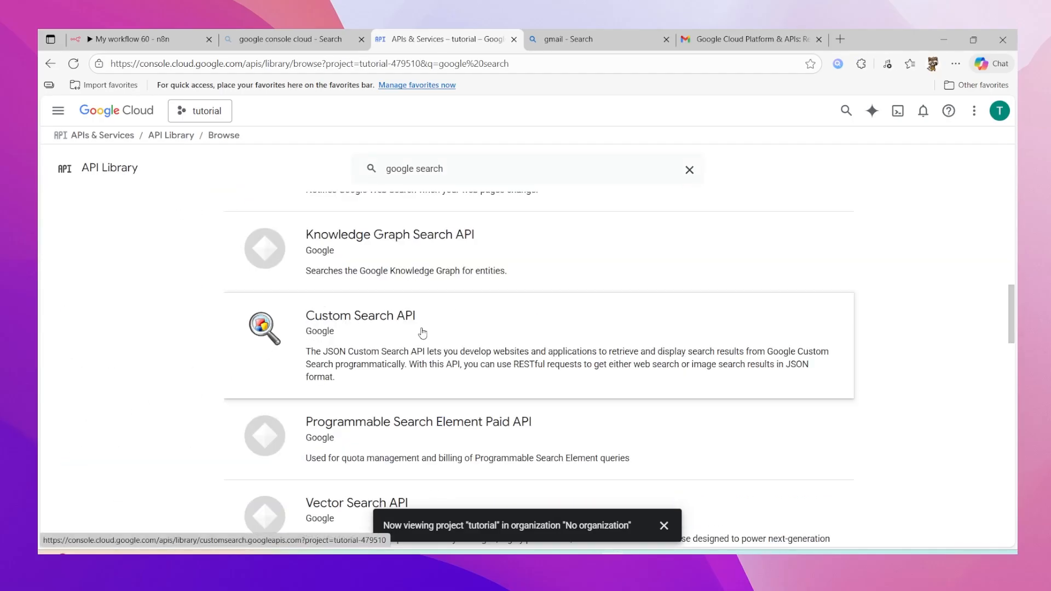
click(307, 314)
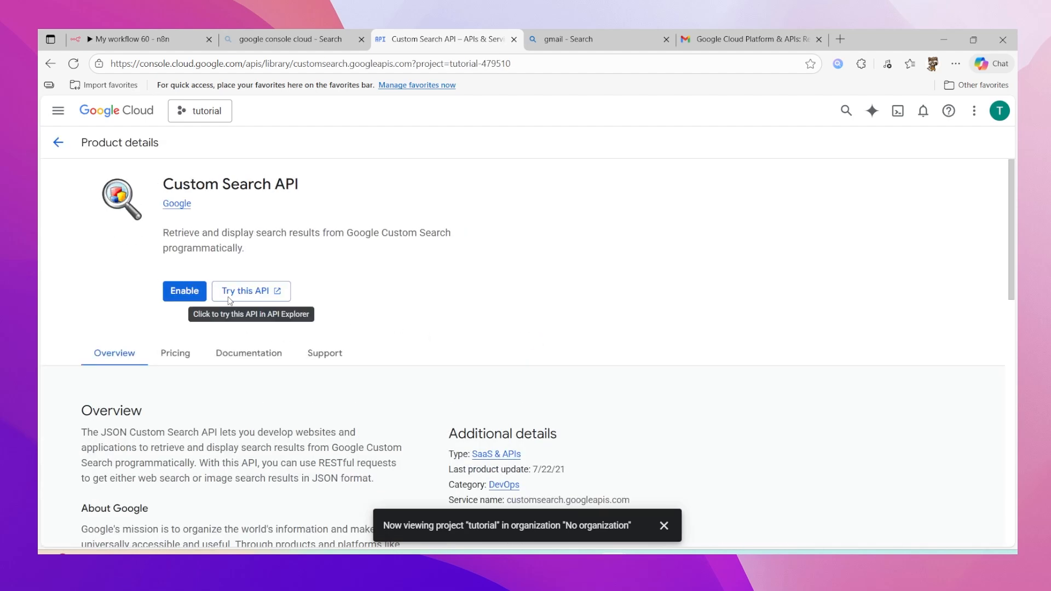
click(190, 293)
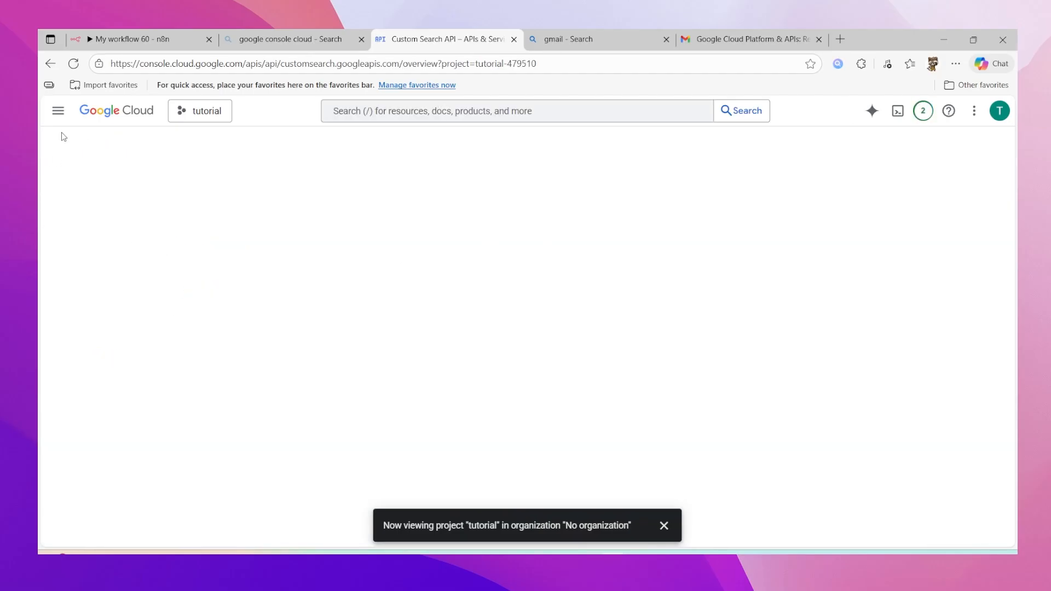
click(118, 33)
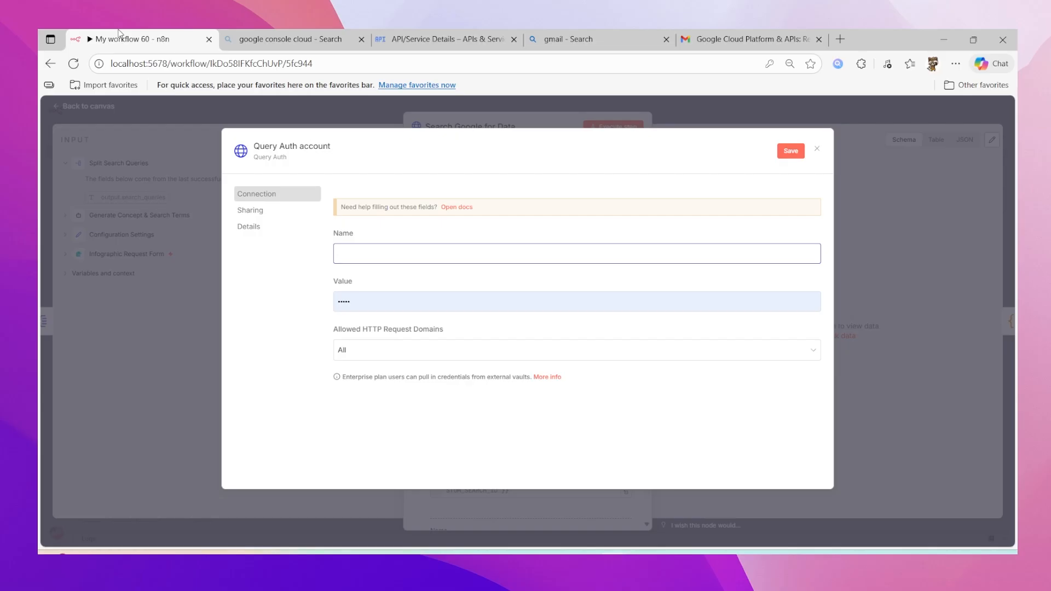
Step: Switch to Google Cloud and start configuring the OAuth consent screen for the tutorial project
click(400, 39)
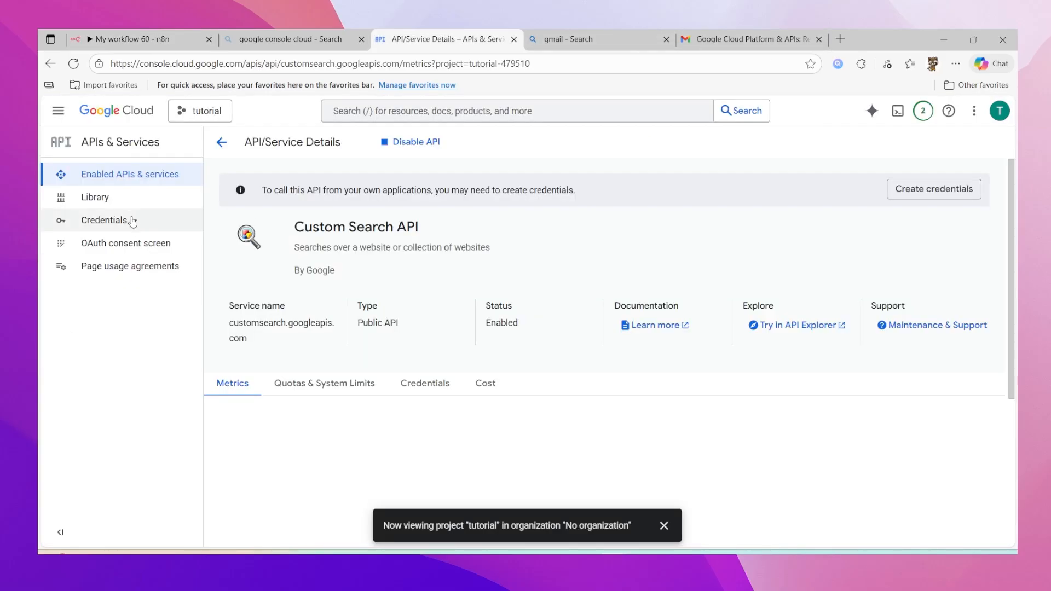
click(138, 250)
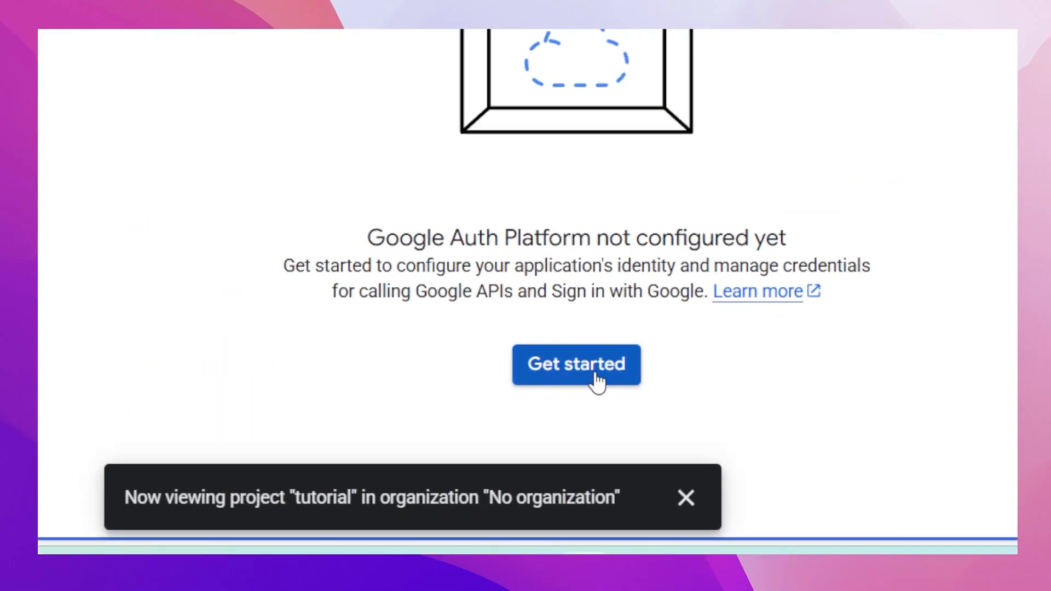
click(583, 371)
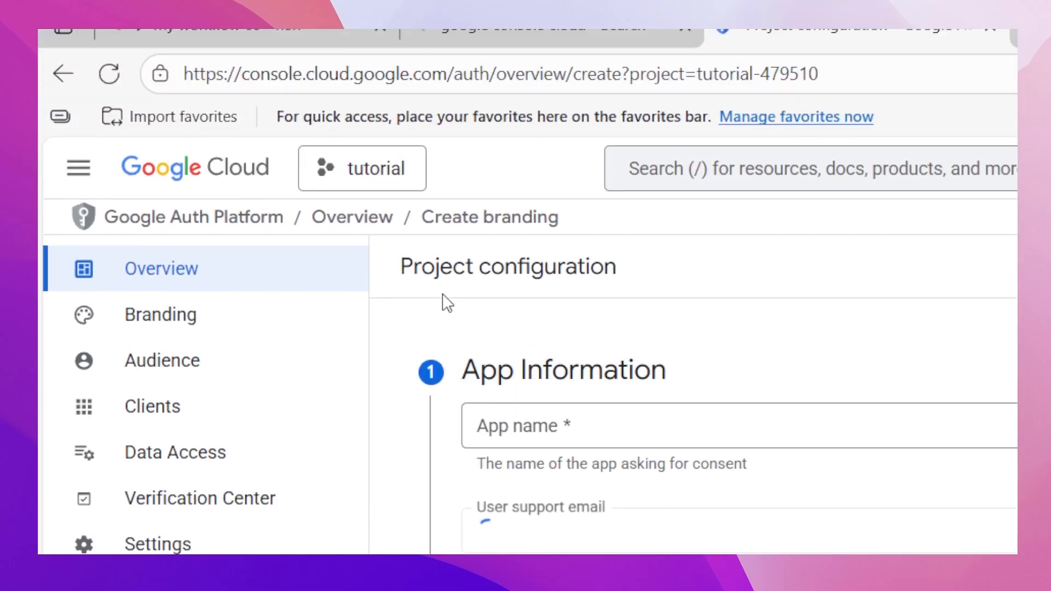
Step: Set the app name to "TUTORIAL", choose the account's address as the user support email, and continue to the audience section
click(509, 434)
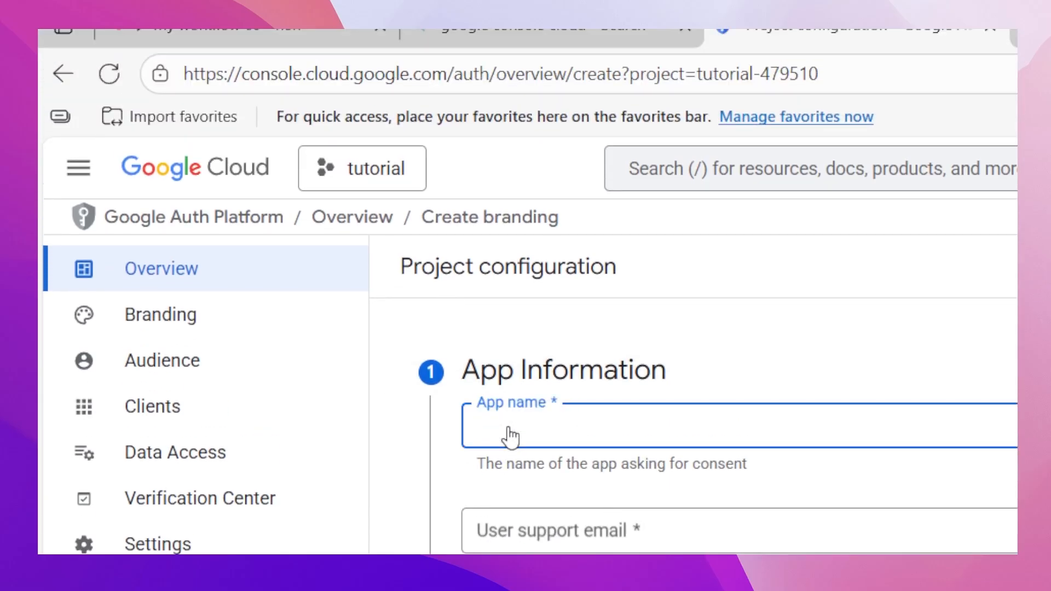
text(TUTORIAL)
click(562, 539)
click(574, 558)
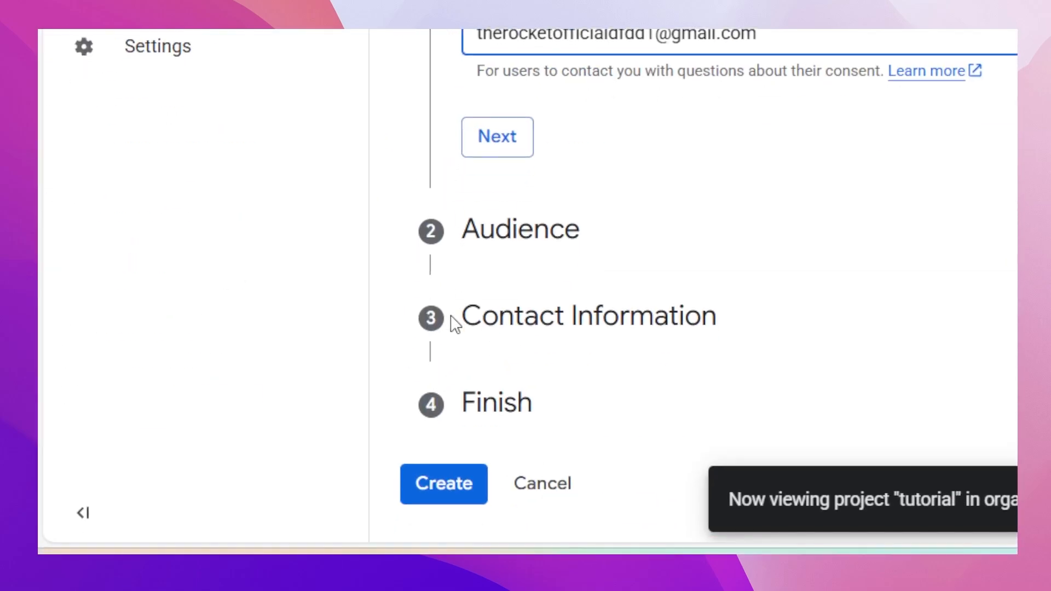
click(474, 220)
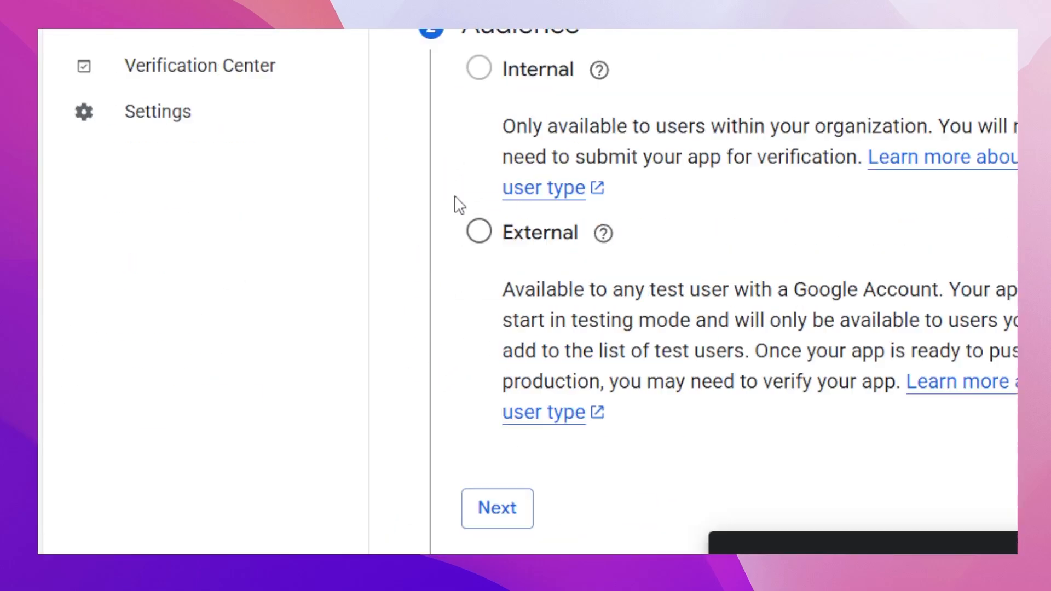
Step: Set the app's audience to External and continue to the contact information
drag(464, 24, 581, 27)
click(480, 232)
click(495, 454)
click(586, 106)
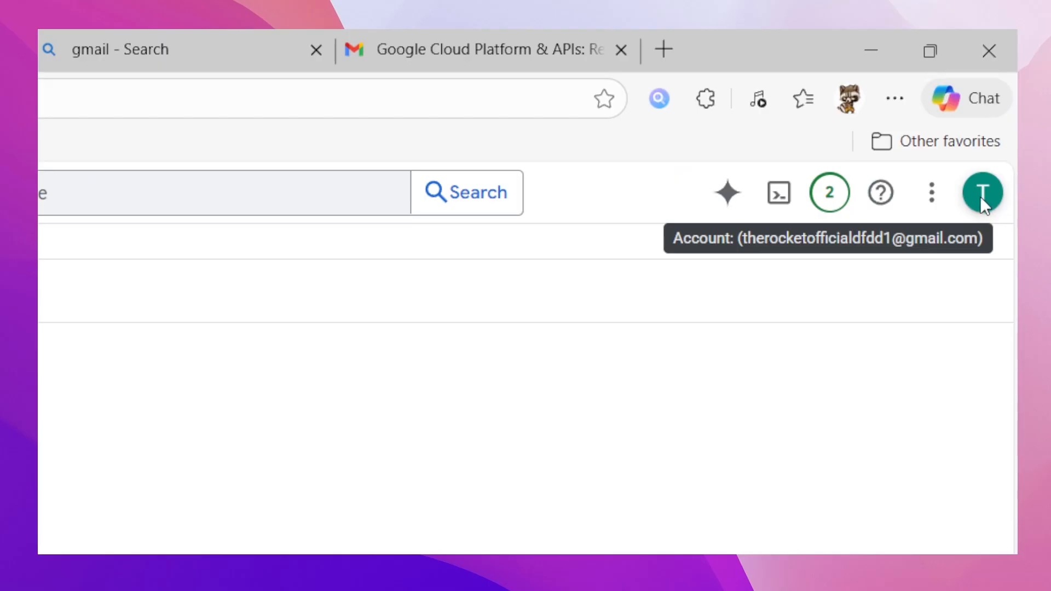
Step: Look up the signed-in account's email, fill it in as the contact email address, and continue to the final section
click(981, 197)
triple_click(801, 241)
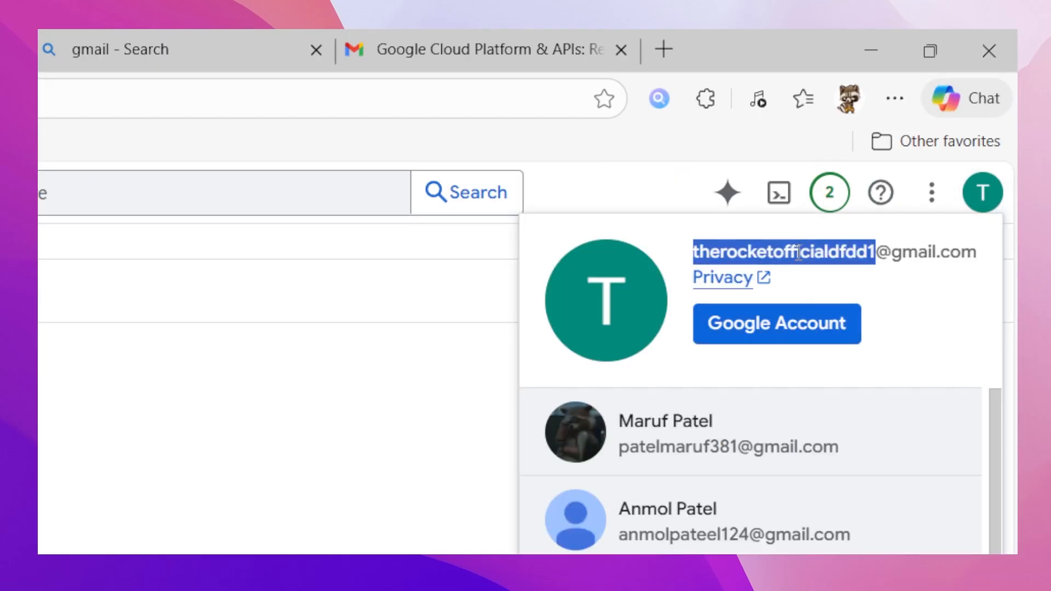
right_click(796, 251)
click(461, 284)
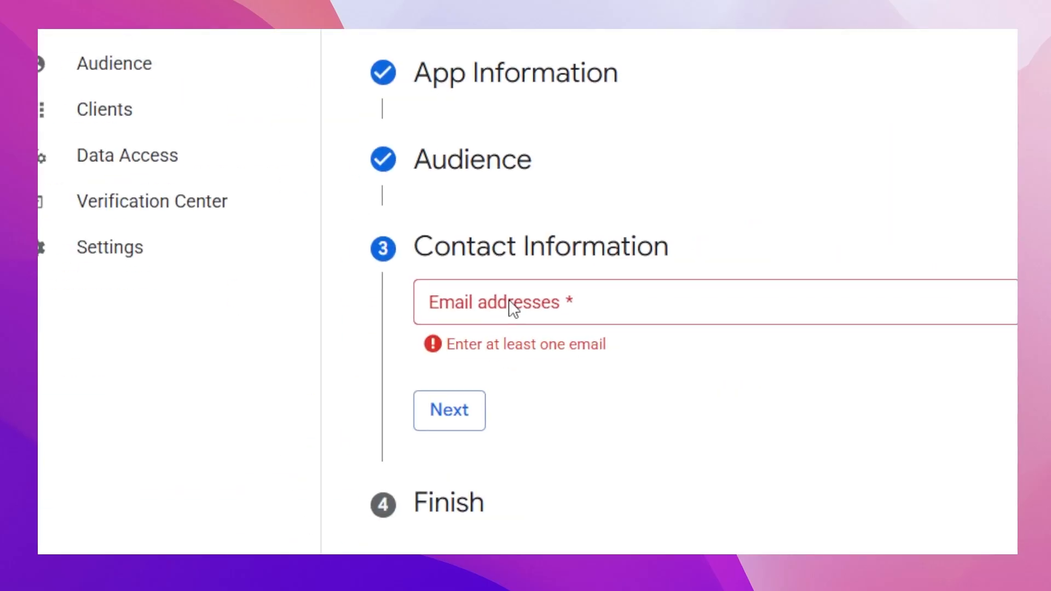
click(534, 290)
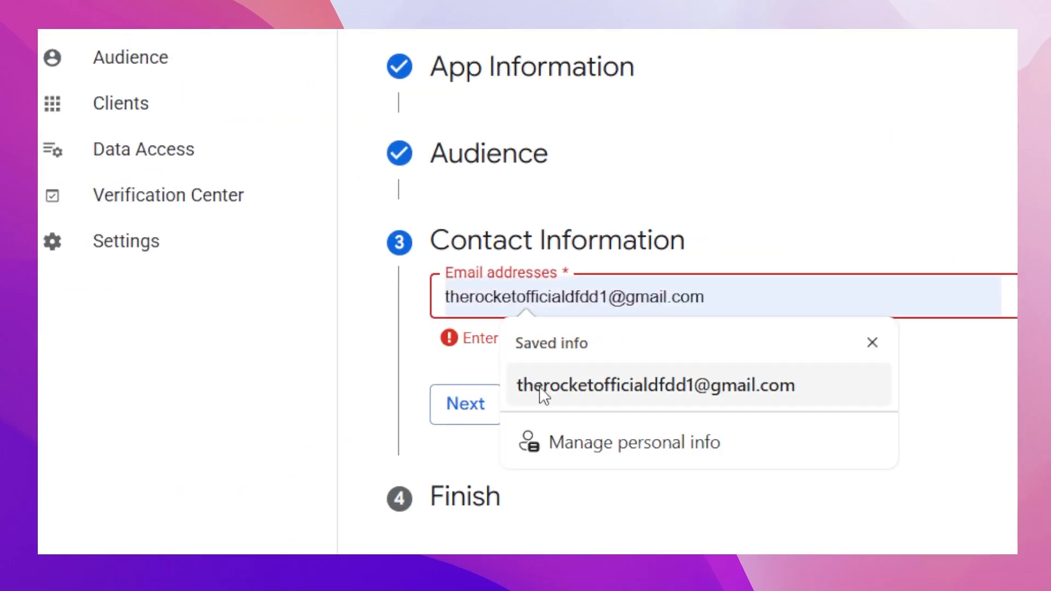
click(470, 422)
Step: Agree to the Google API Services User Data Policy and create the app's consent configuration
click(447, 374)
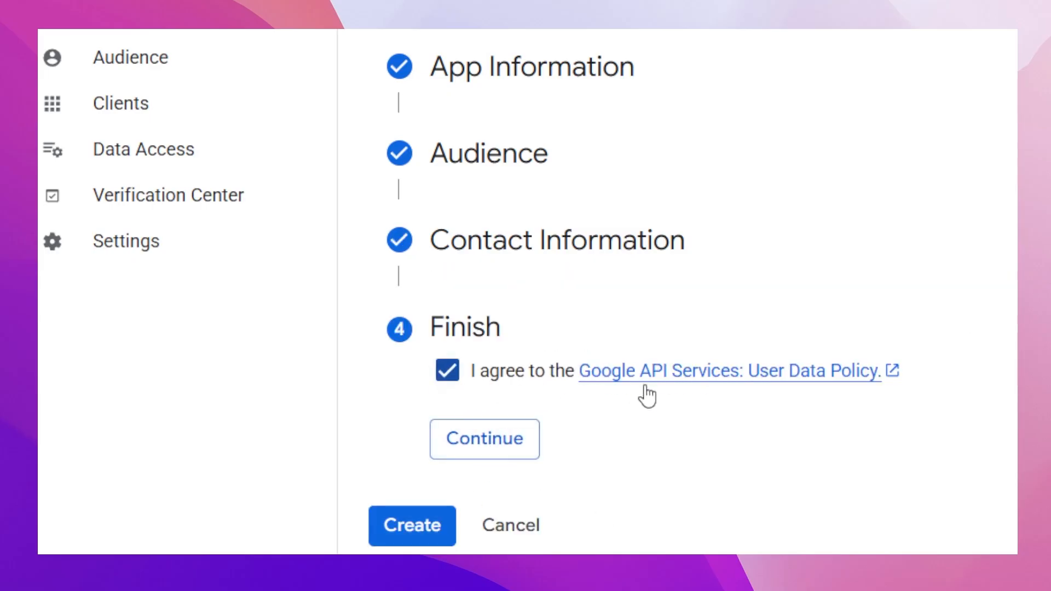
click(513, 446)
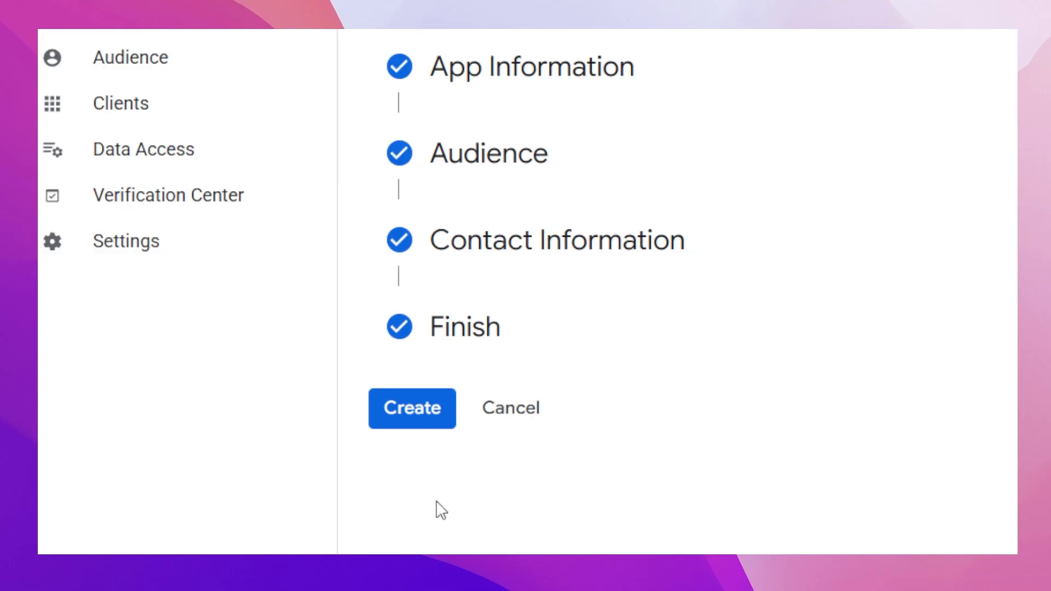
click(423, 419)
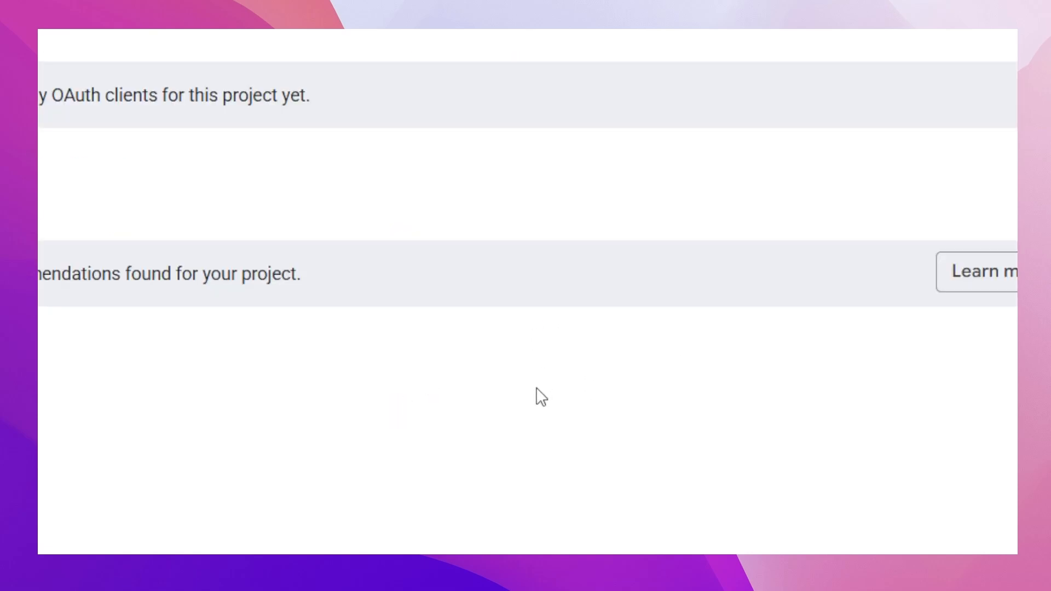
Step: Create an API key from the project's credentials page with the default name, Websites as application restriction, and no API restriction
click(542, 491)
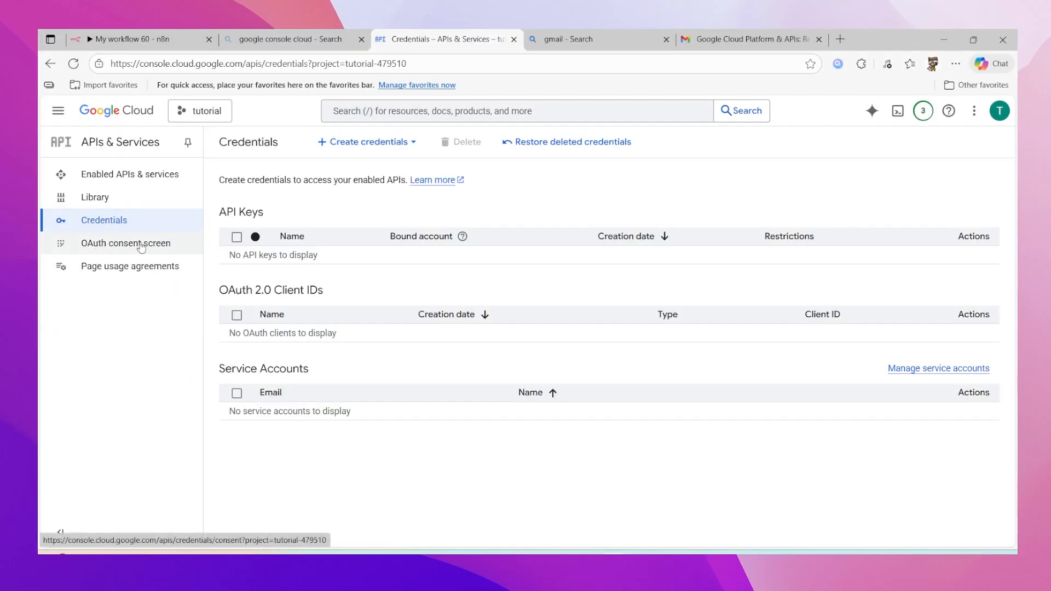
click(361, 143)
click(345, 174)
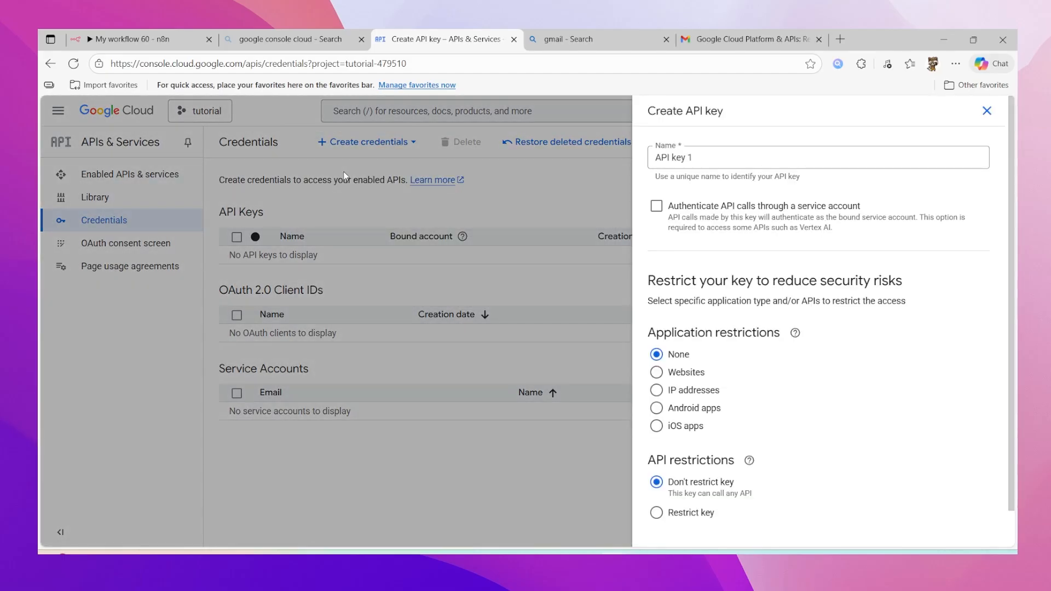
triple_click(709, 158)
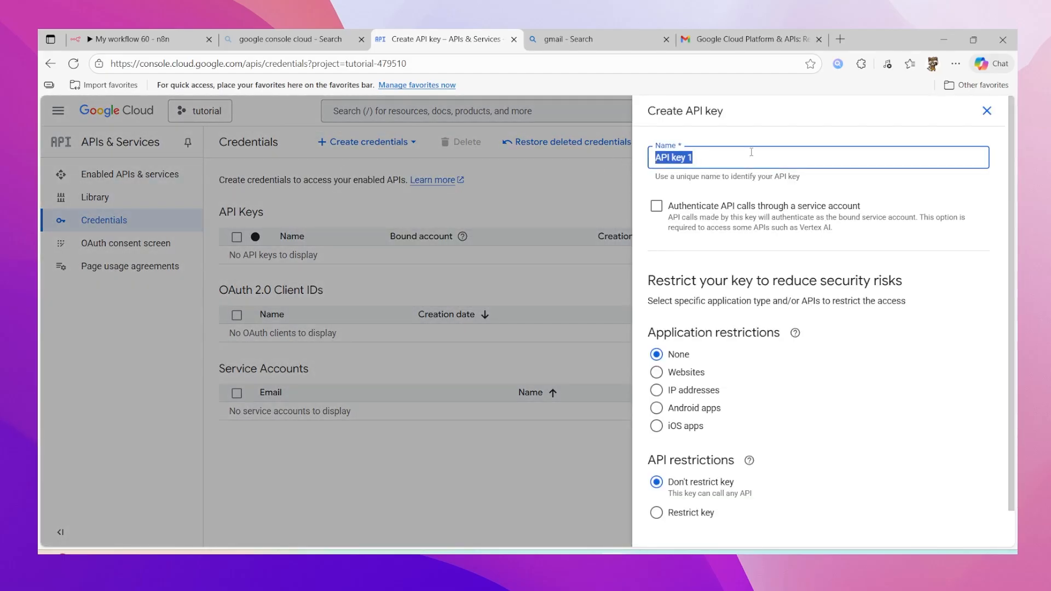
drag(677, 215, 745, 219)
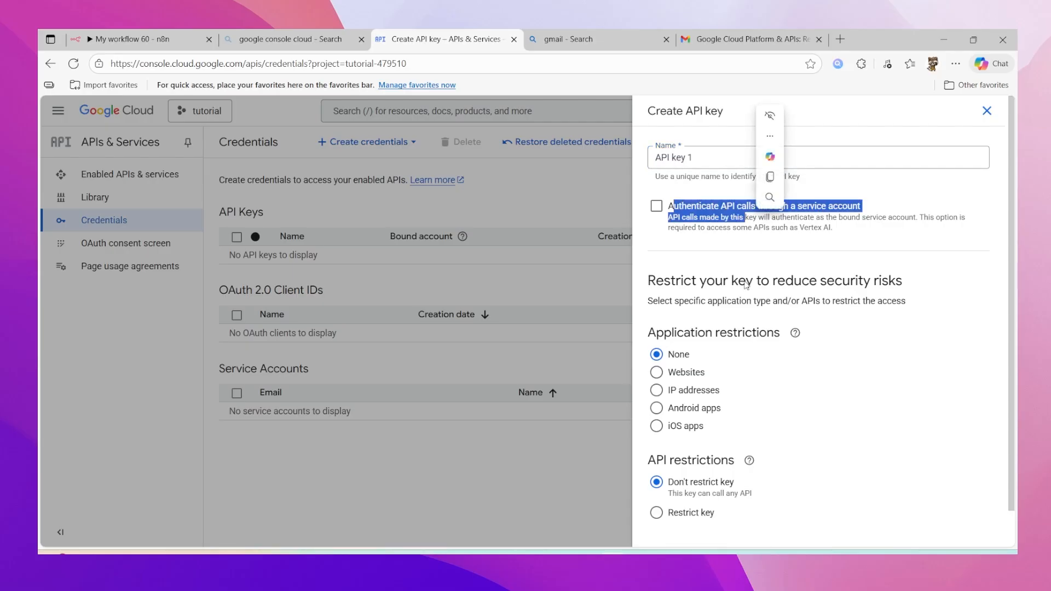
click(919, 293)
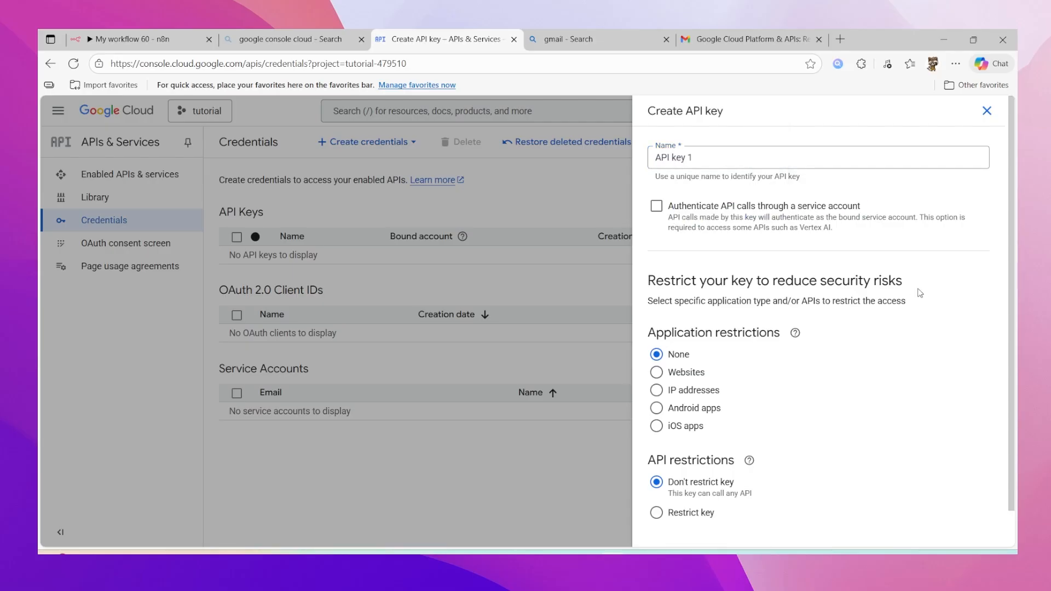
click(657, 373)
drag(656, 332, 767, 333)
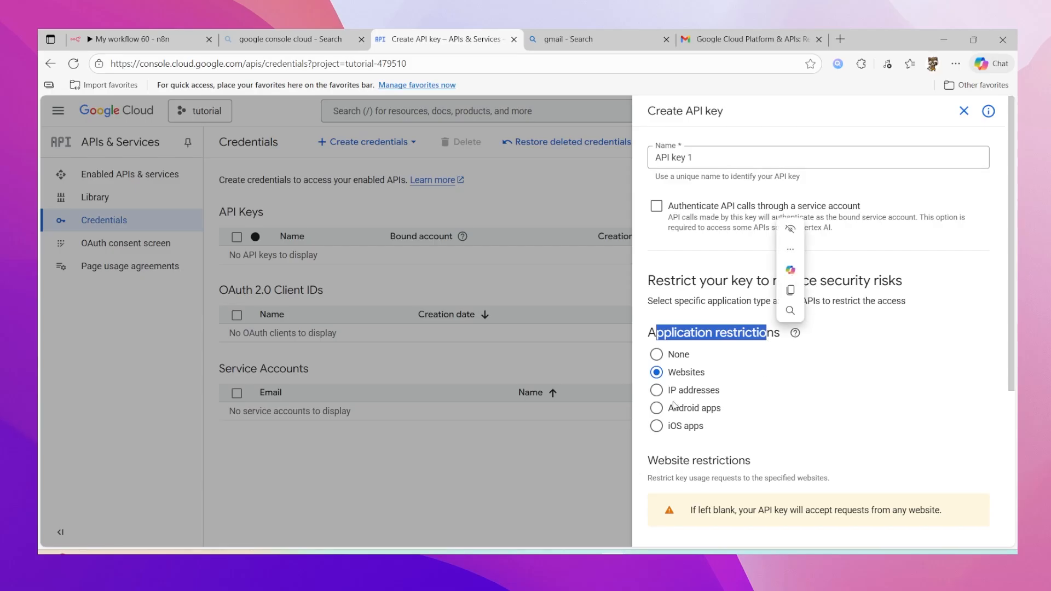
scroll(748, 400, down, 4)
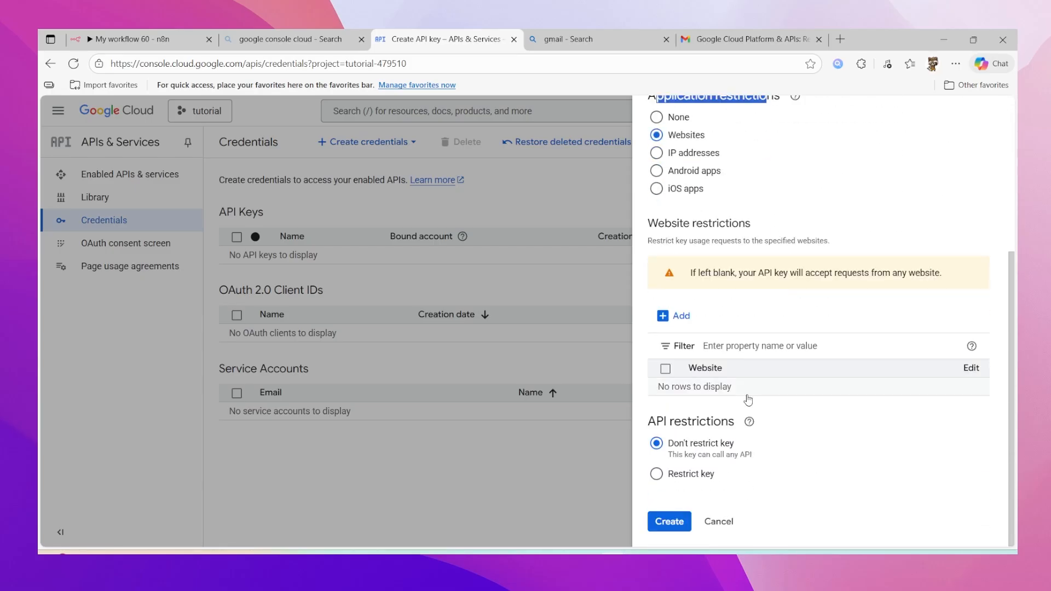
click(672, 527)
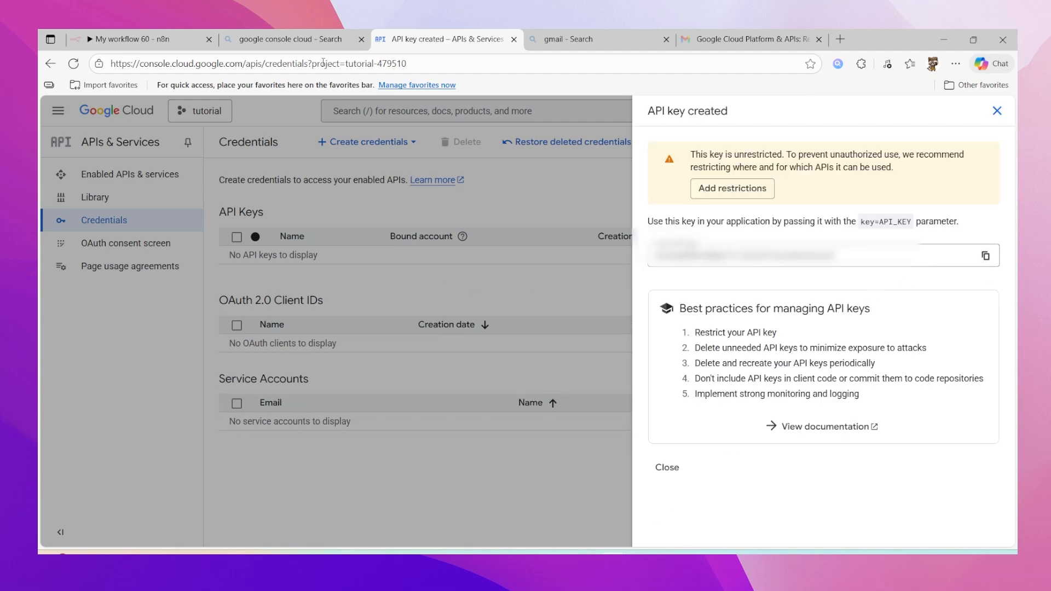
Step: Switch to n8n, name the Query Auth parameter "key", paste the API key as its value, and save the credential
click(132, 39)
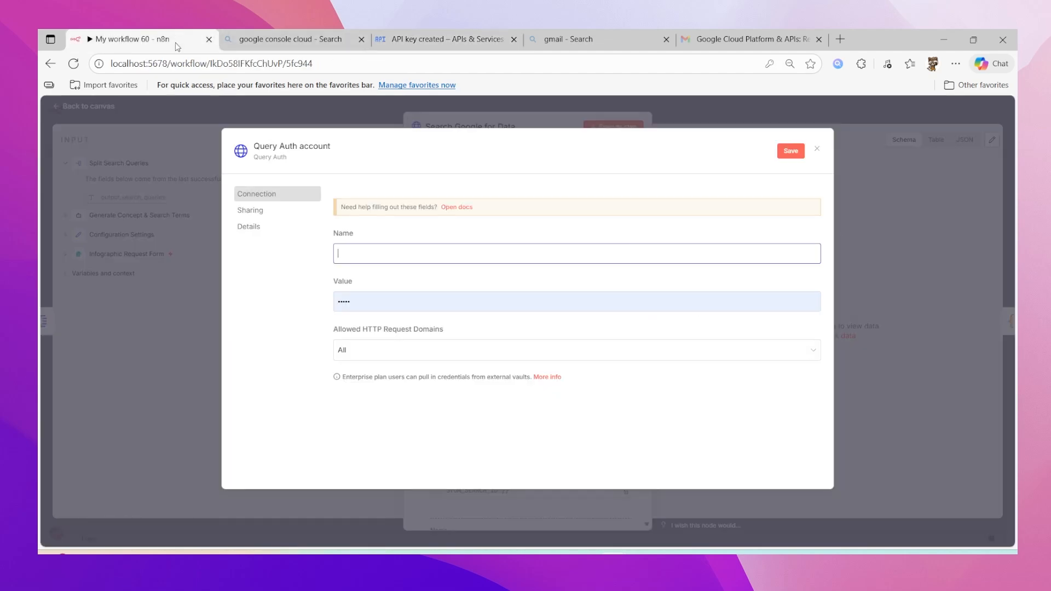
click(358, 258)
text(ke)
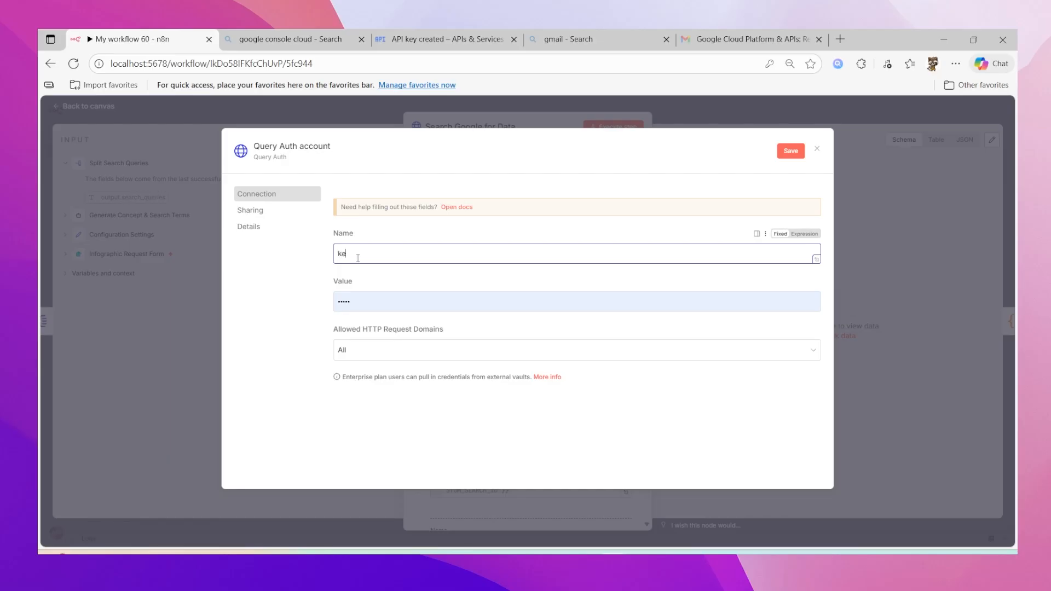
text(y)
click(790, 151)
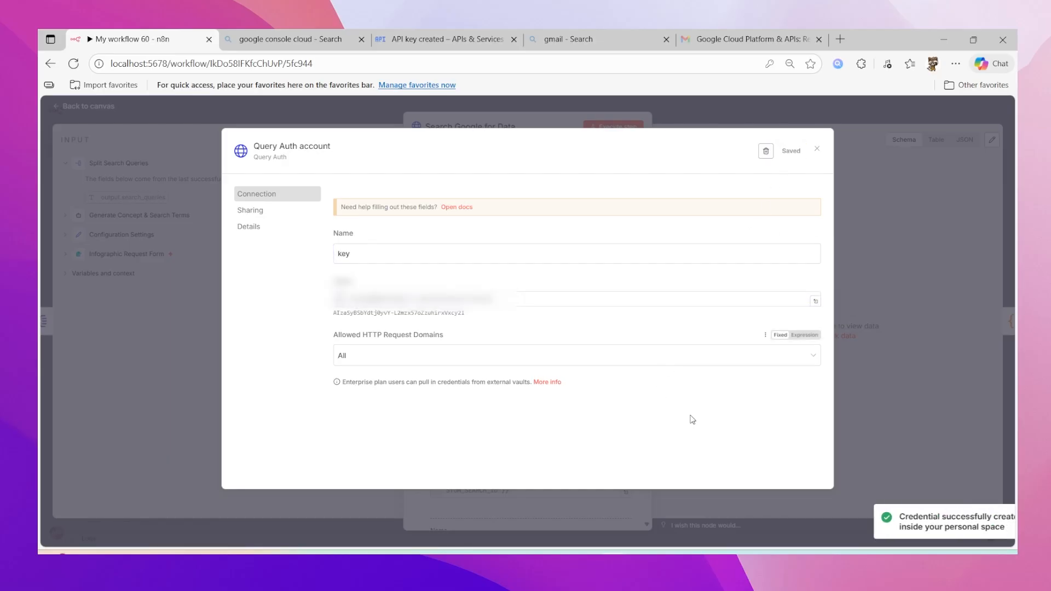
Step: Rename the Query Auth credential to "api key search" and close it
click(310, 146)
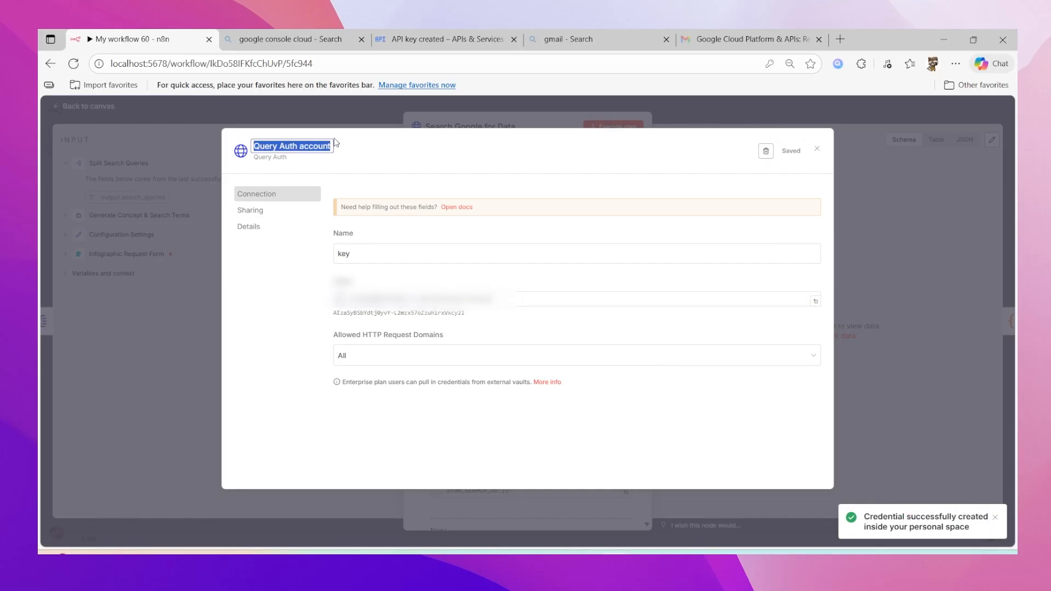
key(BackSpace)
text(ap)
key(Escape)
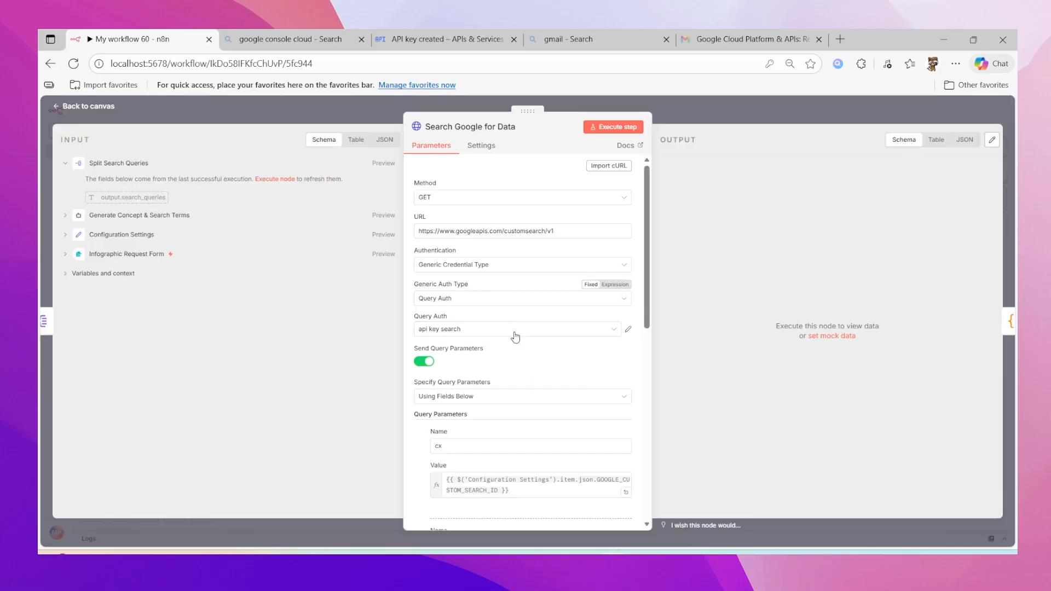
Step: Review the available Query Auth credentials and the query parameters of the Search Google for Data node, and return to the canvas
click(515, 329)
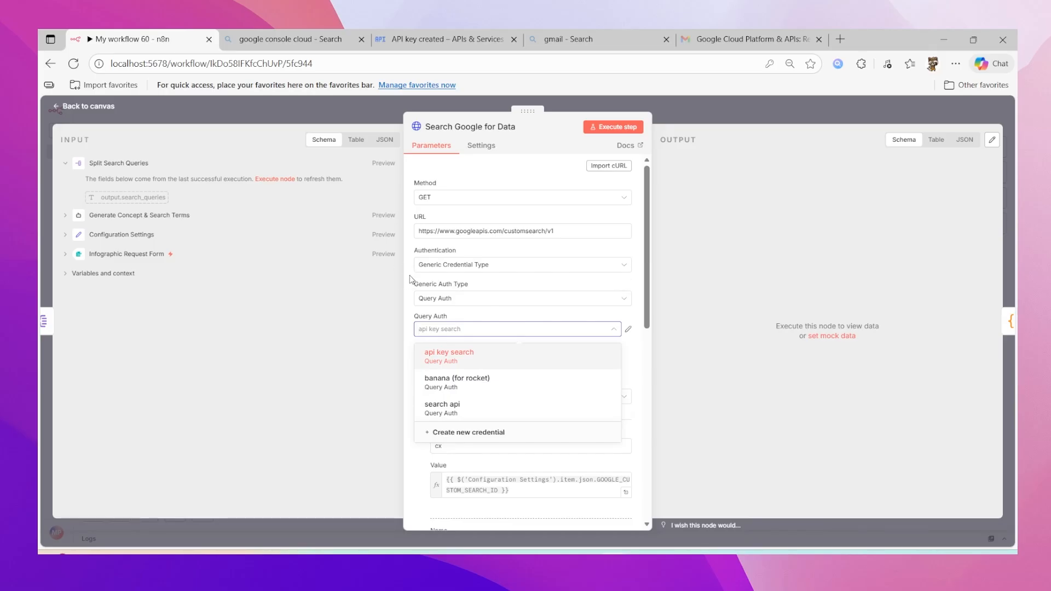
click(788, 346)
scroll(617, 492, down, 10)
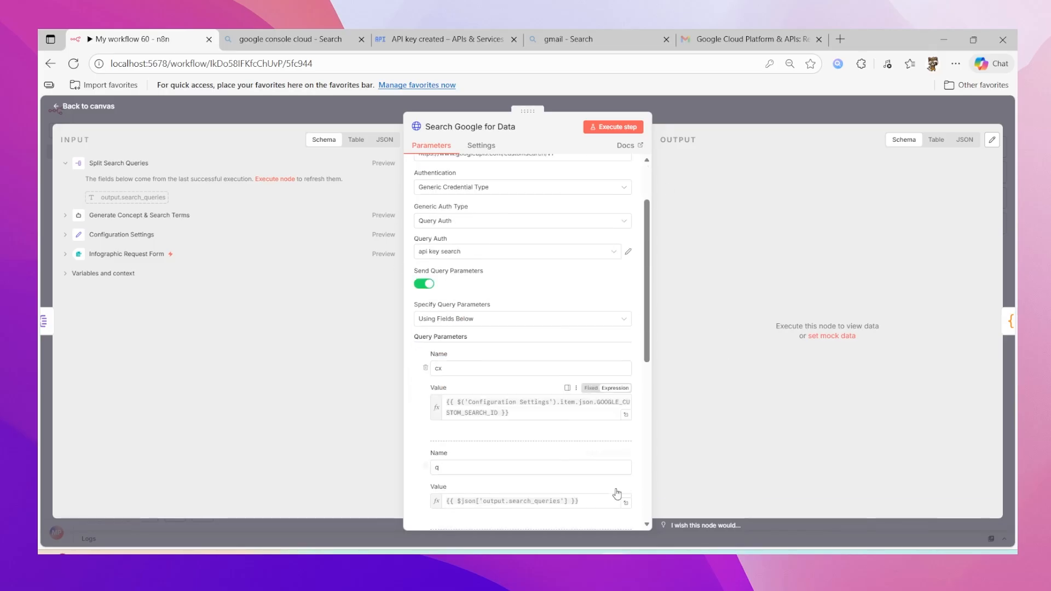
click(724, 112)
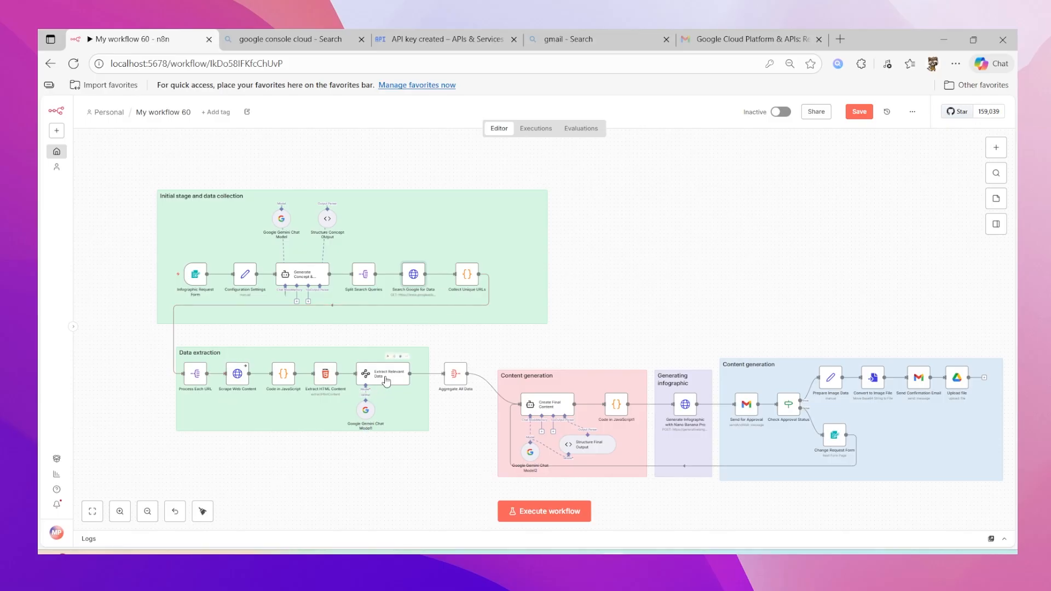
Step: Check the credential and model settings of the Google Gemini Chat Model node in the Data extraction section
double_click(365, 410)
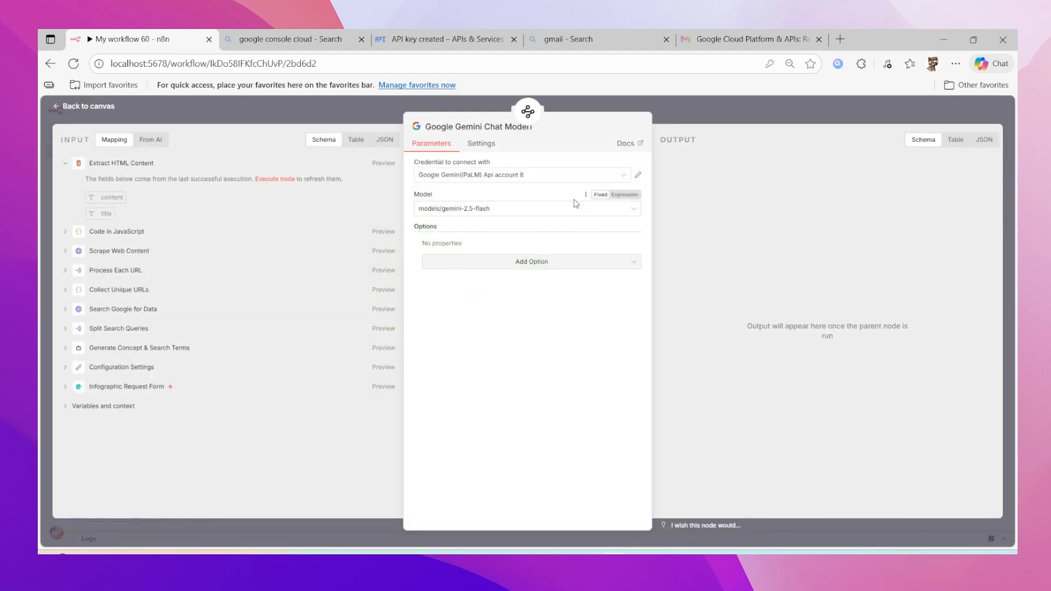
key(Escape)
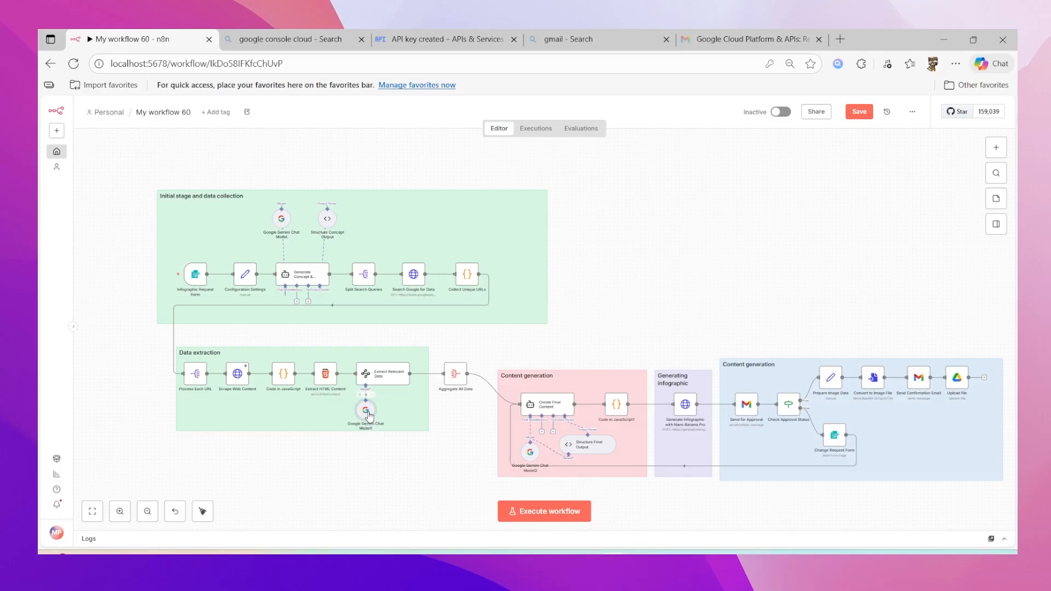
double_click(373, 419)
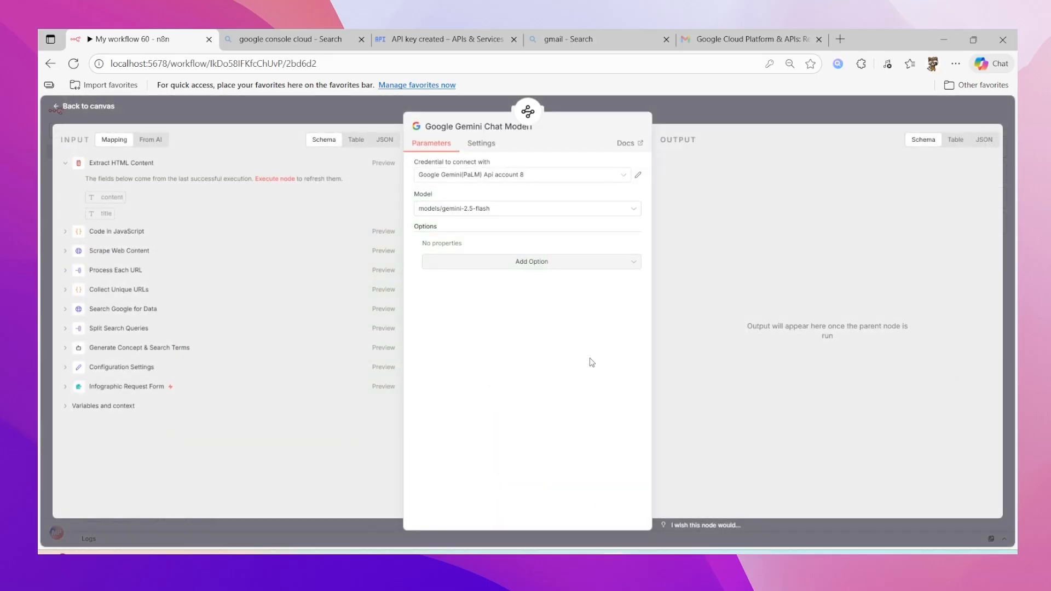
click(687, 116)
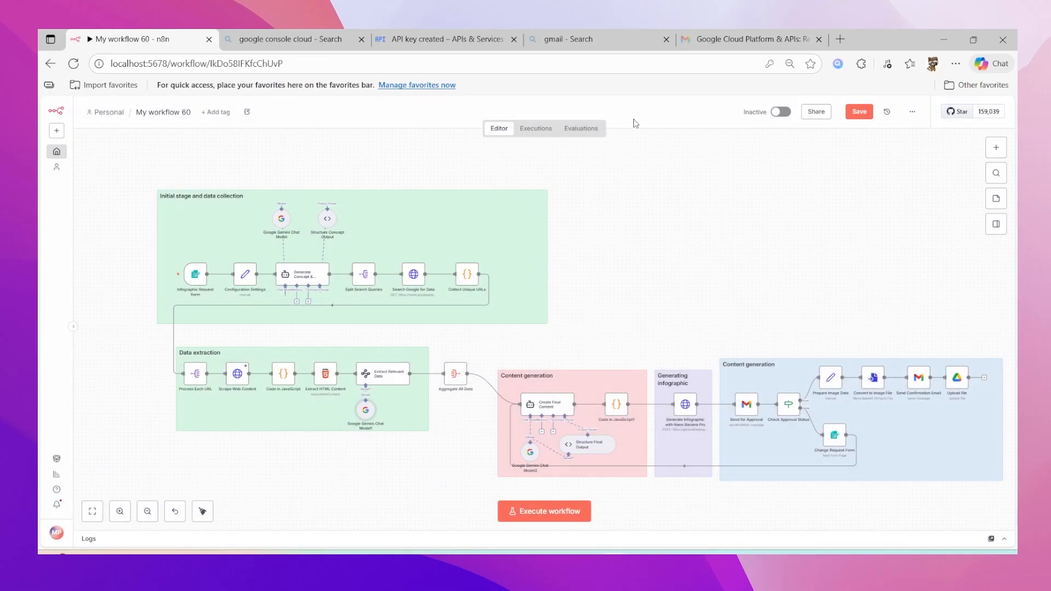
Step: Start a new Google Gemini(PaLM) Api credential in the Data extraction section's Google Gemini Chat Model node and check the existing Google Cloud API key
double_click(371, 407)
click(491, 340)
click(411, 301)
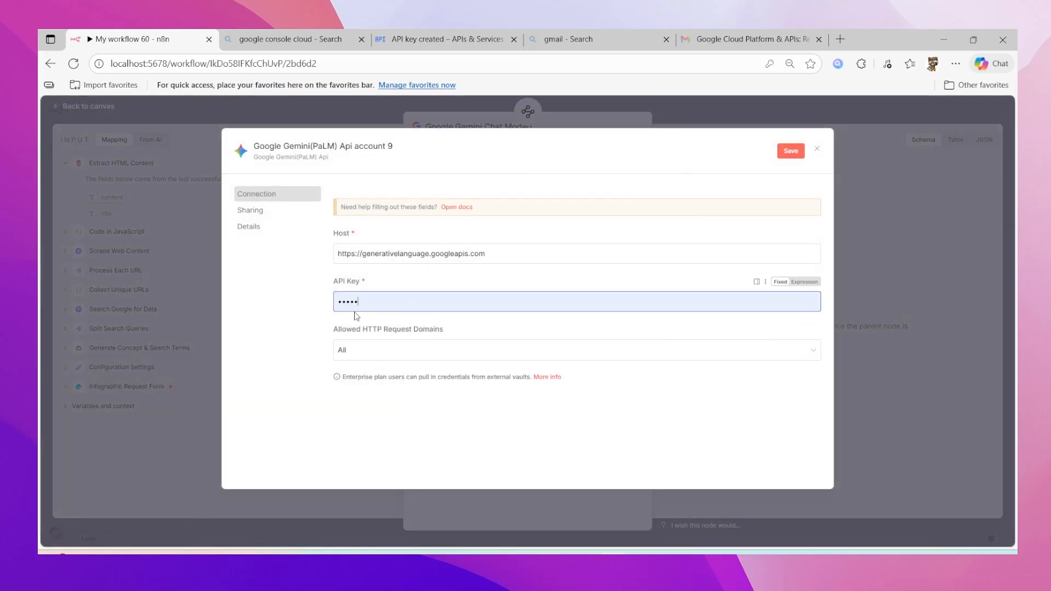
drag(374, 303, 189, 323)
click(548, 326)
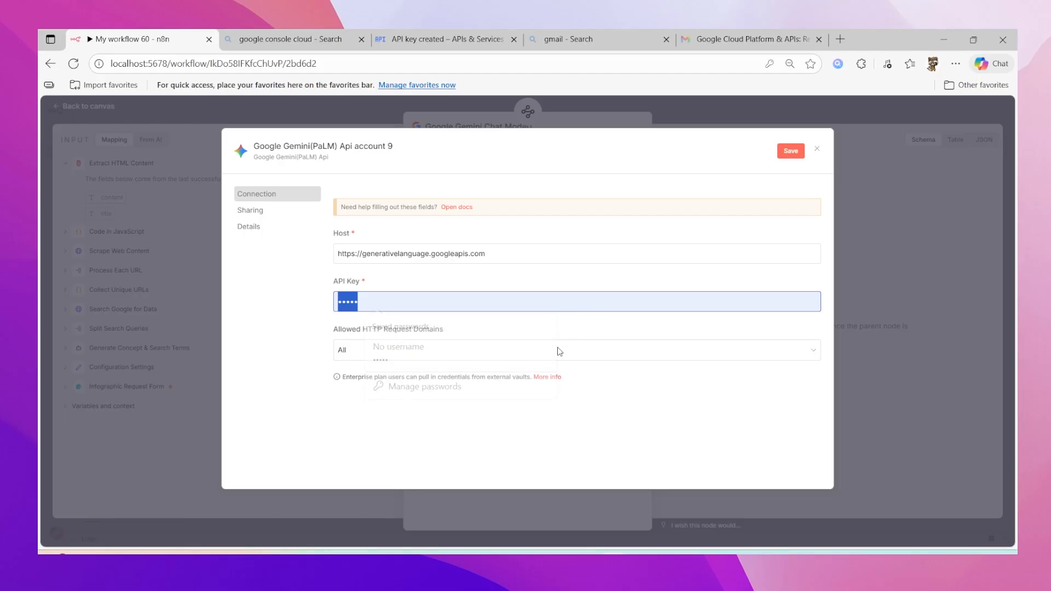
click(464, 390)
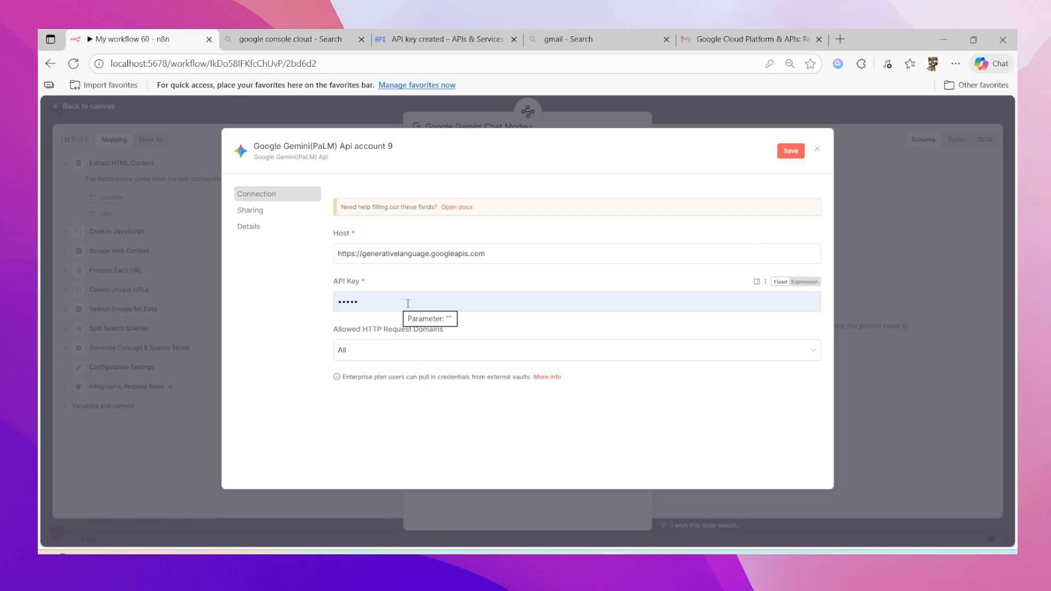
click(428, 37)
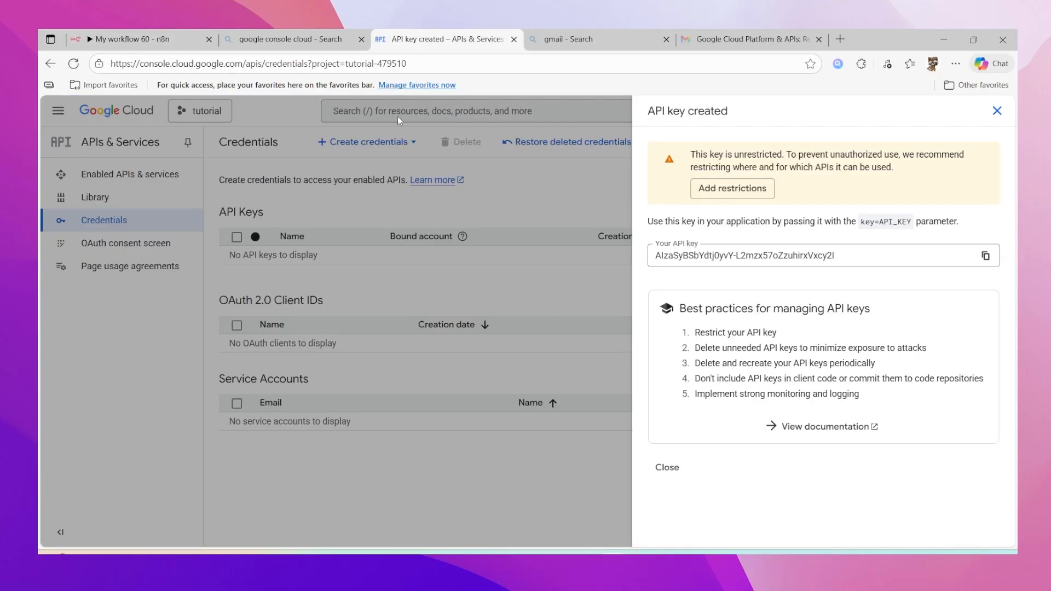
click(165, 40)
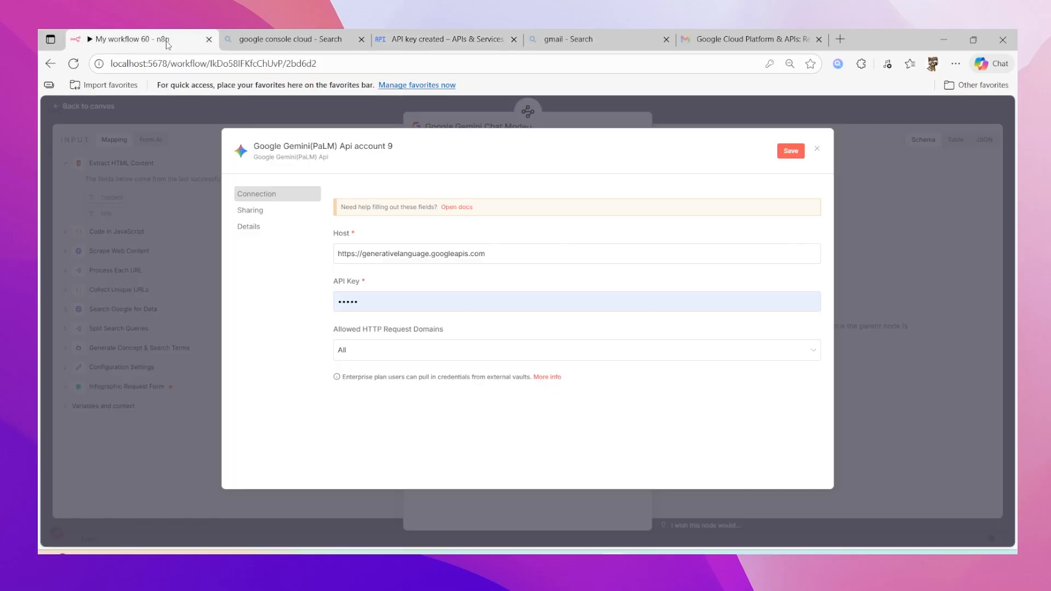
Step: Search the web for "ai studio" in the Gmail search tab and open Google AI Studio
click(629, 38)
click(611, 64)
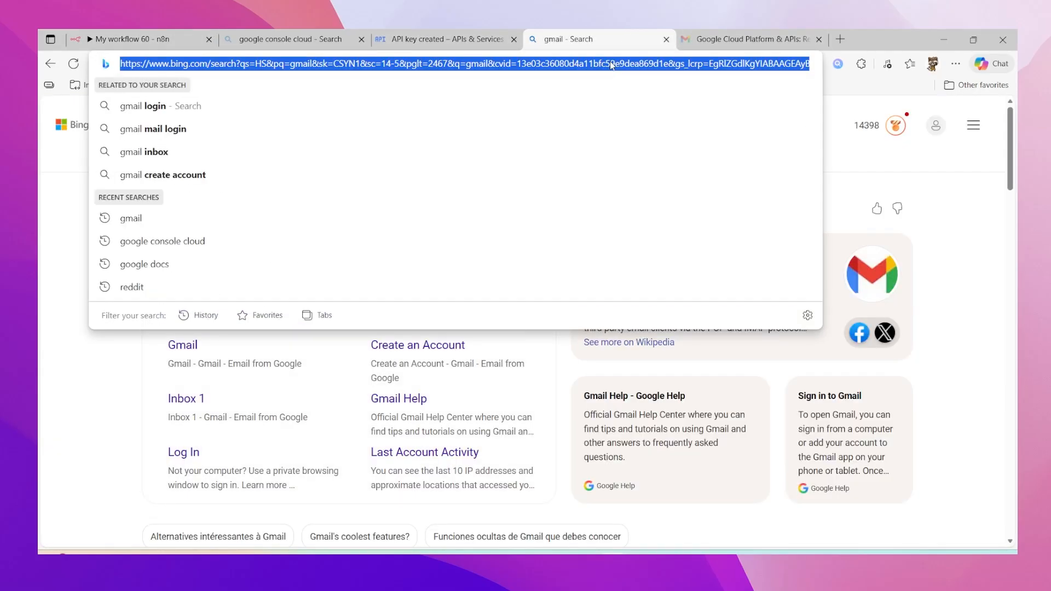
text(ai studo)
key(BackSpace)
text(io)
key(Return)
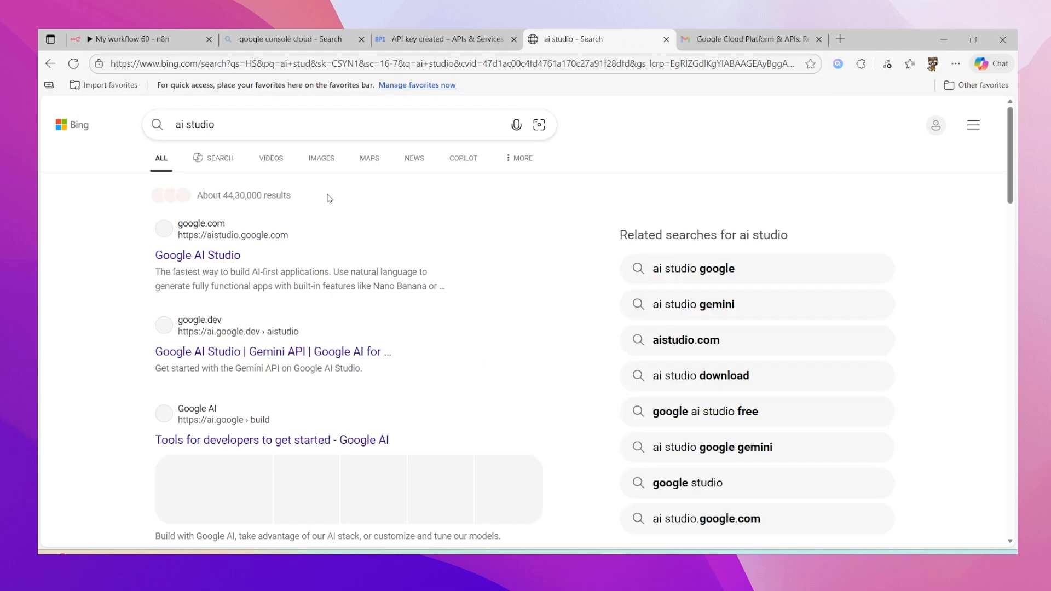
click(202, 256)
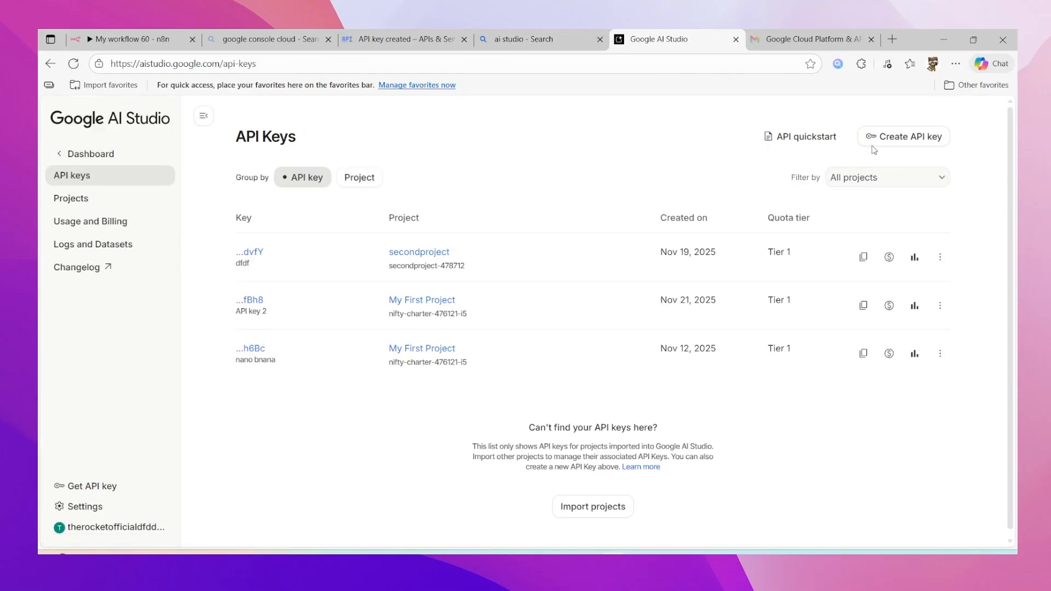
click(889, 142)
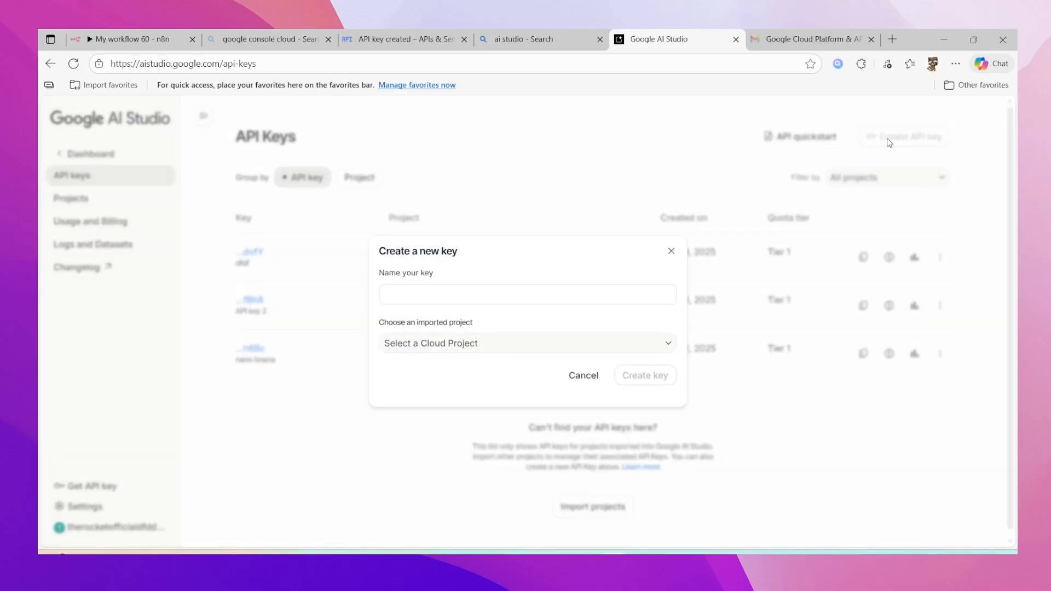
click(510, 298)
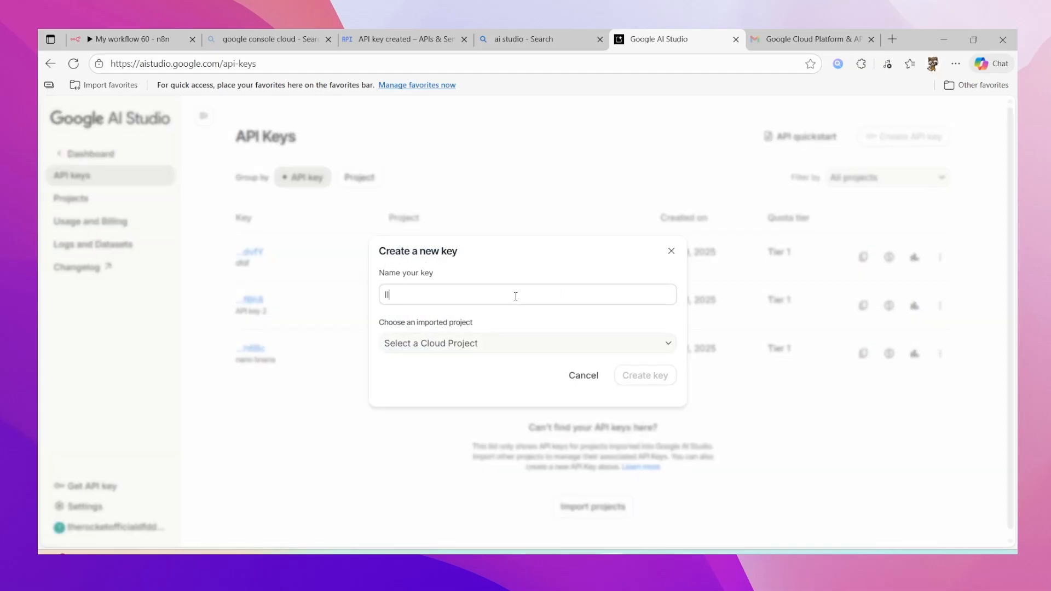
click(483, 349)
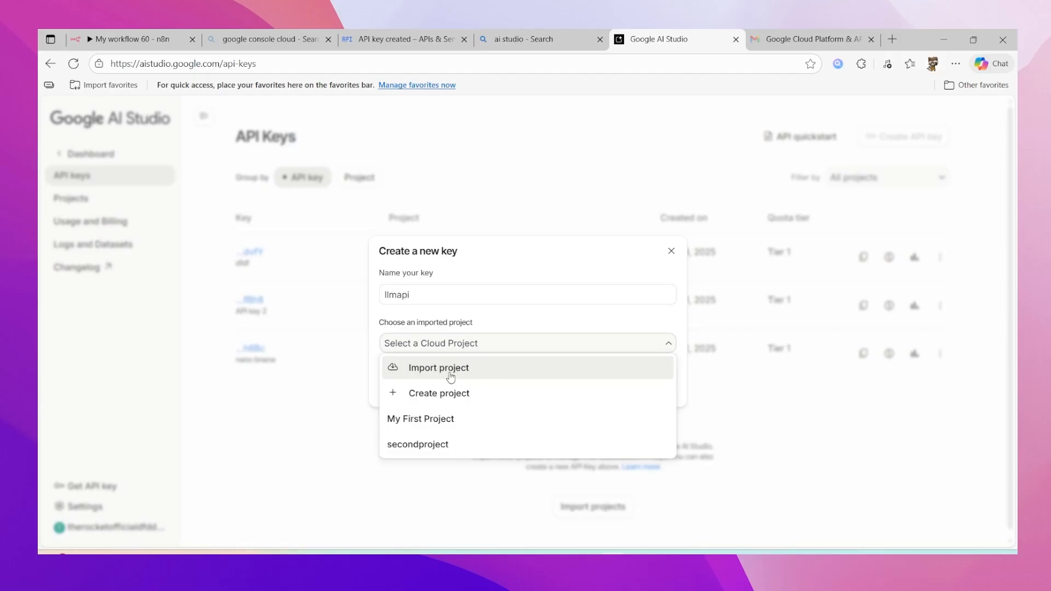
key(Escape)
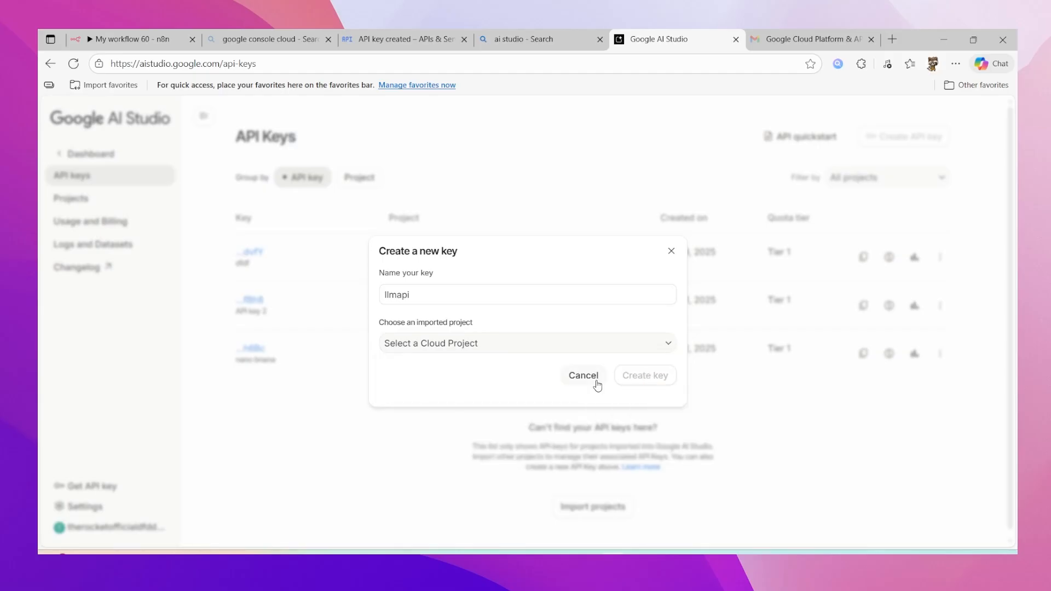
click(592, 378)
Step: Start creating a new API key and import the "tutorial" Cloud project into Google AI Studio
click(874, 136)
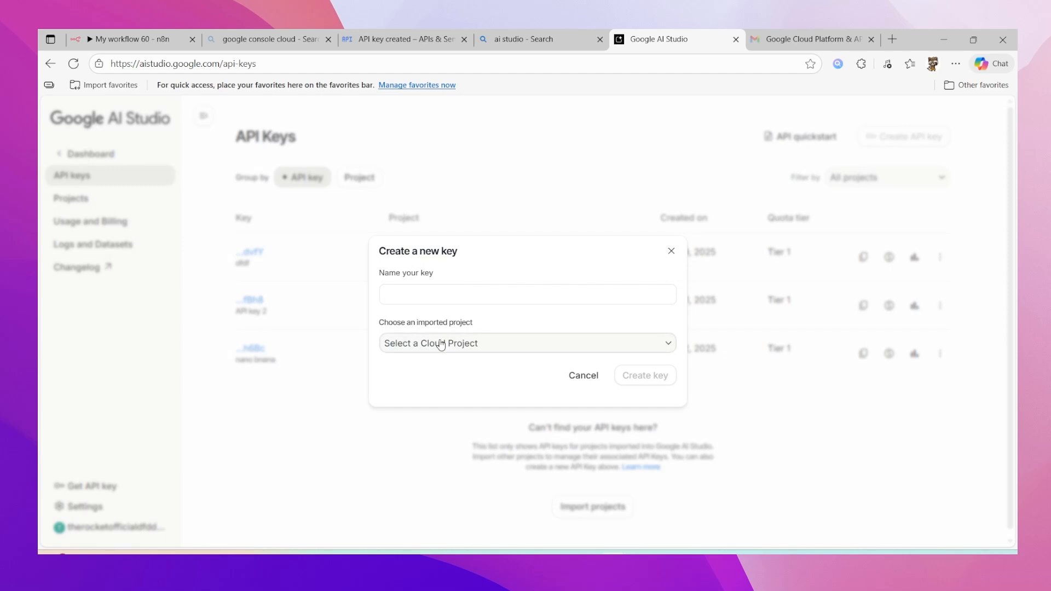
click(439, 342)
click(462, 367)
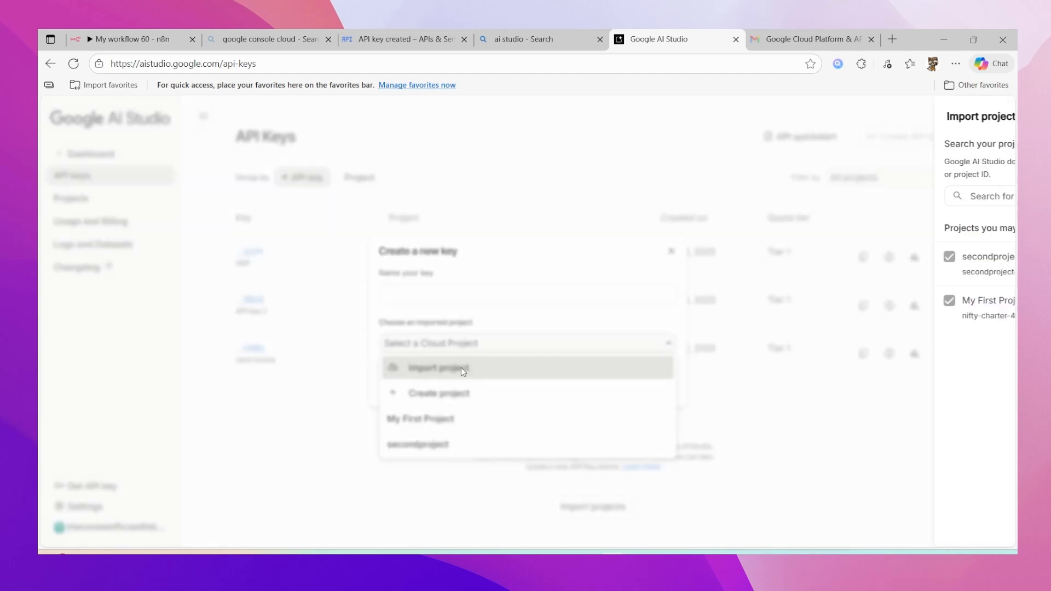
click(681, 375)
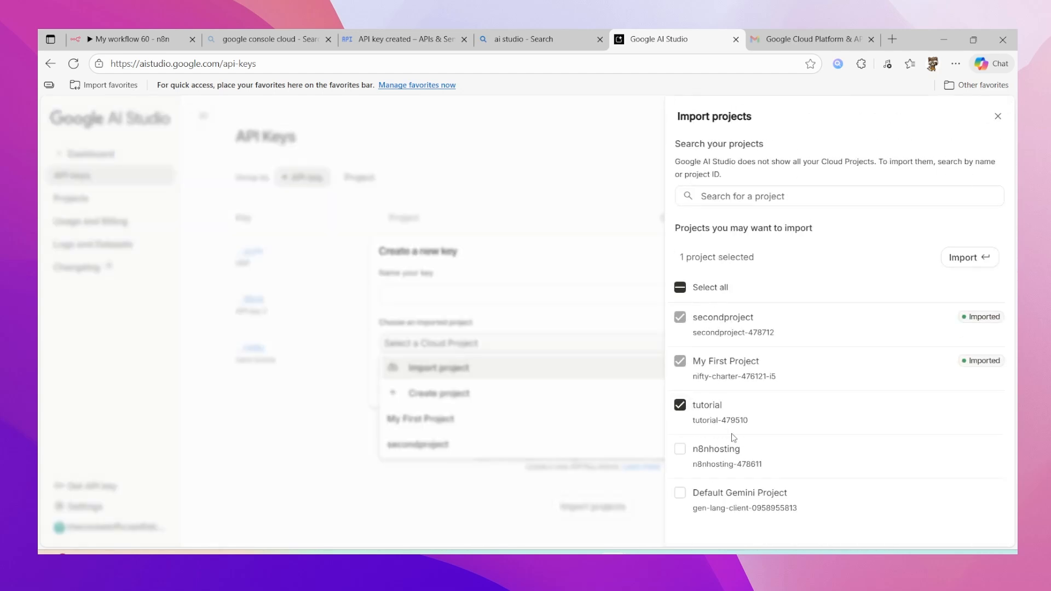
click(953, 264)
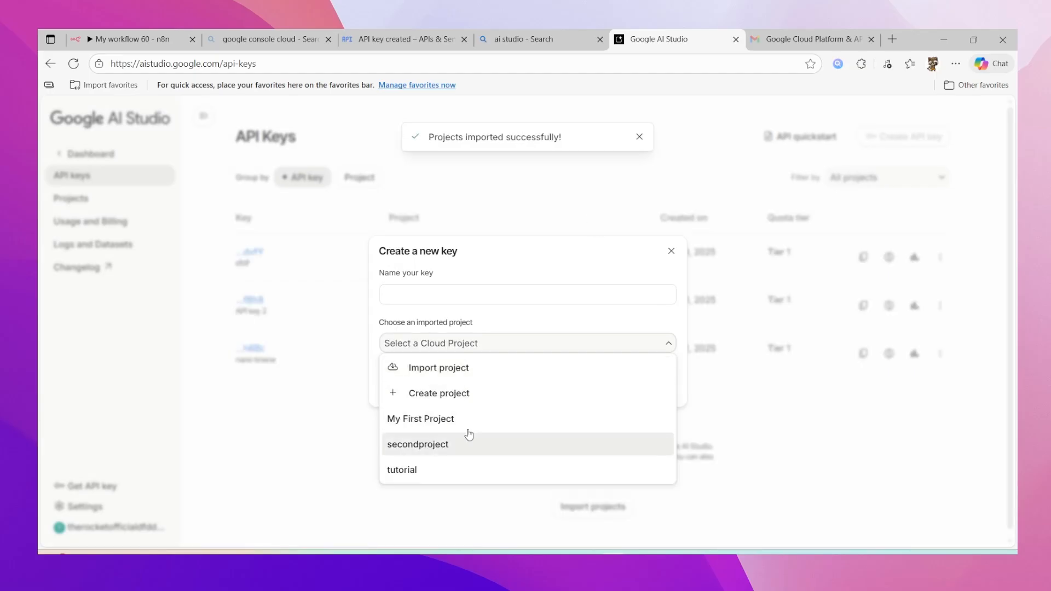
Step: Create the API key in the "tutorial" project with the name "llmapi"
click(443, 469)
click(457, 297)
text(fdsfd)
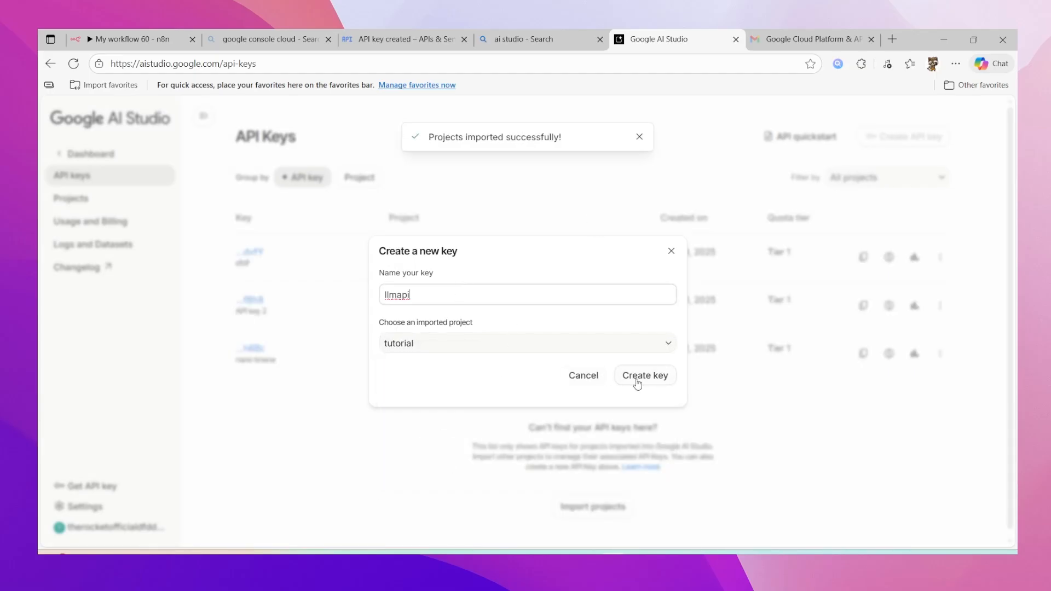
click(636, 379)
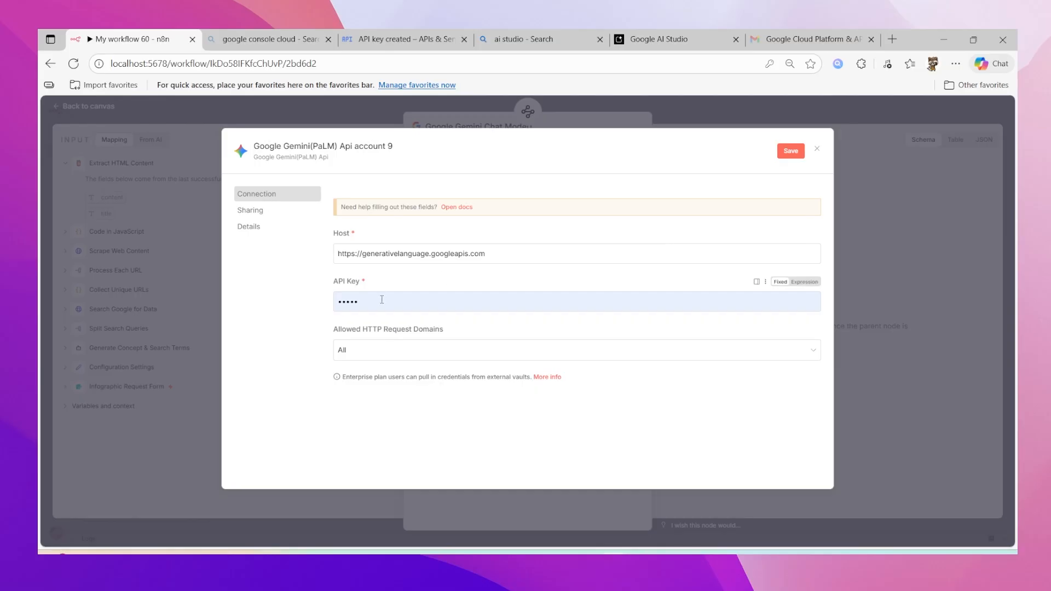
Step: Switch to n8n, paste the new API key into the Google Gemini(PaLM) Api credential, save it, and close the credential
double_click(381, 300)
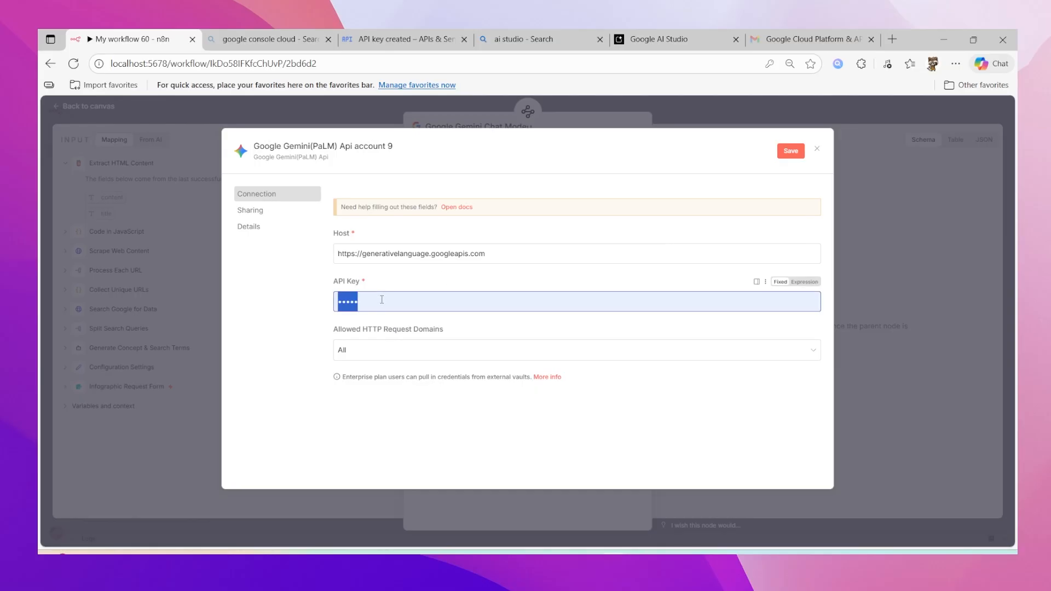
key(ctrl+v)
click(791, 154)
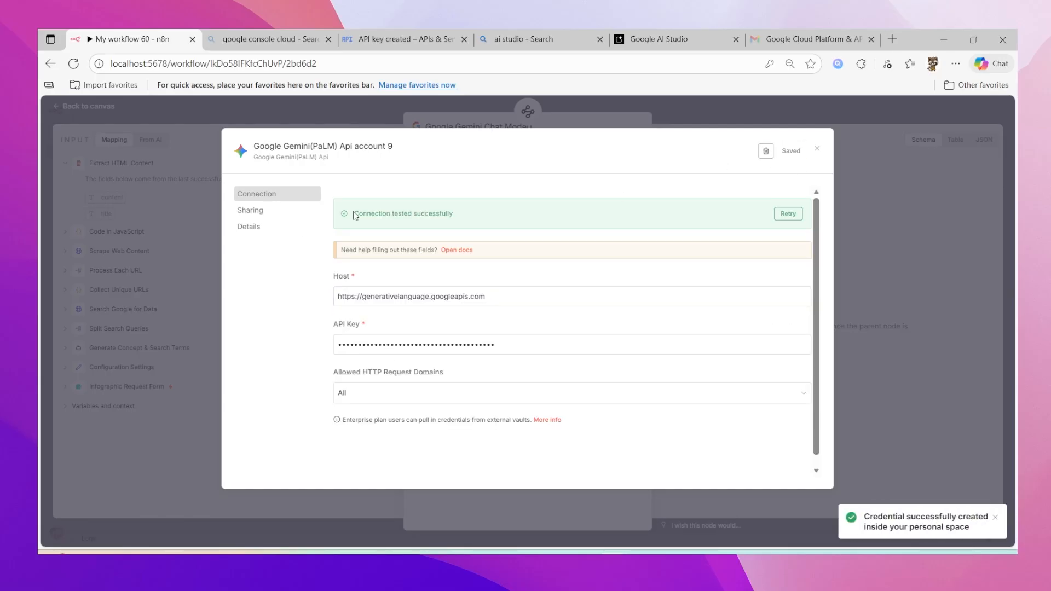
drag(355, 218, 460, 214)
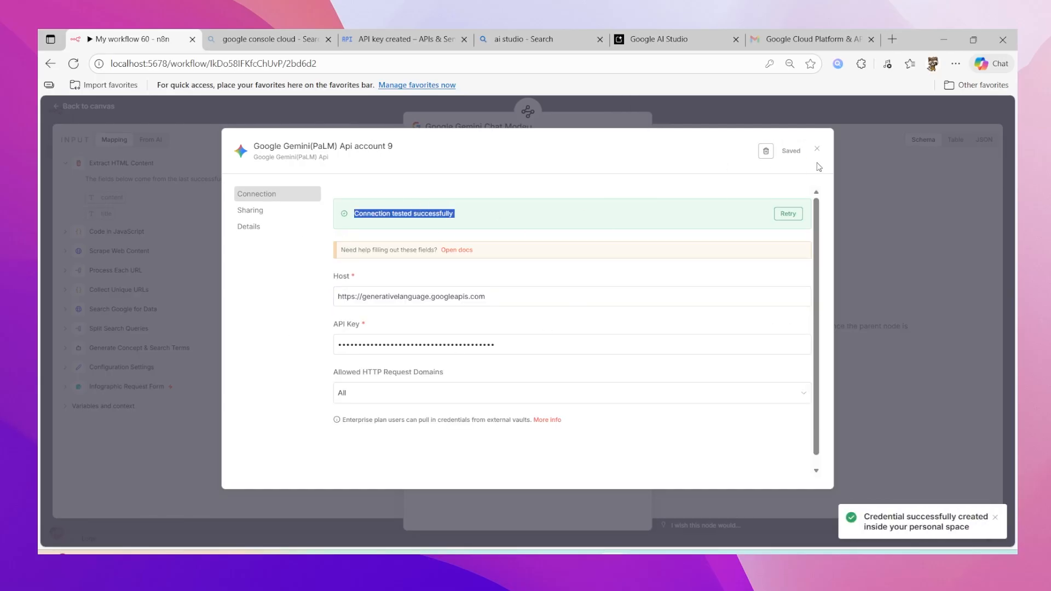
click(817, 148)
Step: Check the credential and model settings of the Google Gemini Chat Model node and return to the canvas
click(771, 226)
click(504, 175)
click(509, 294)
click(715, 123)
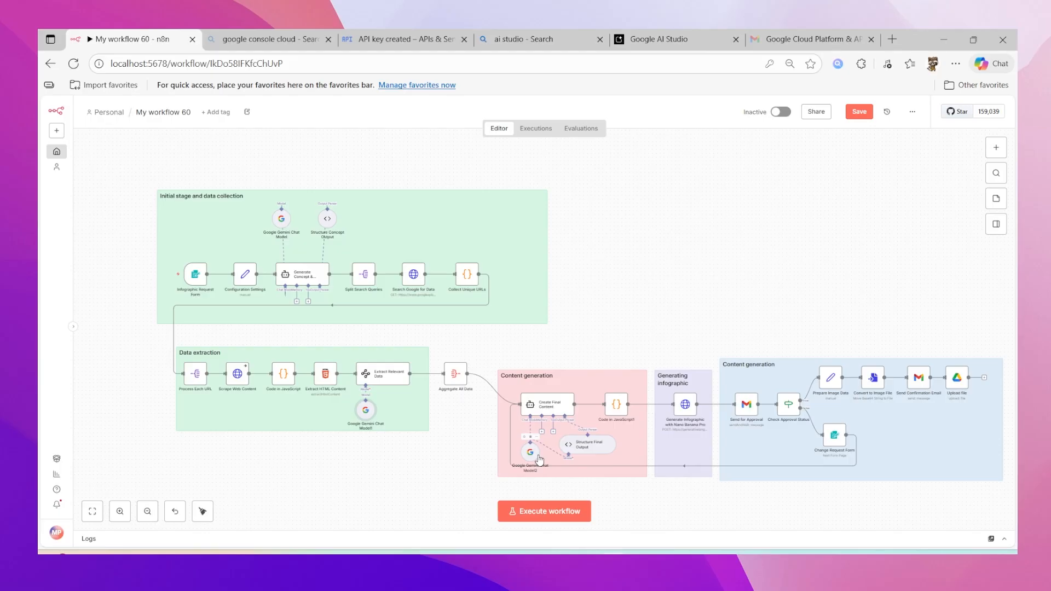
Step: Review the authentication and credential type settings of the Generate Infographic with Nano Banana Pro node
double_click(689, 411)
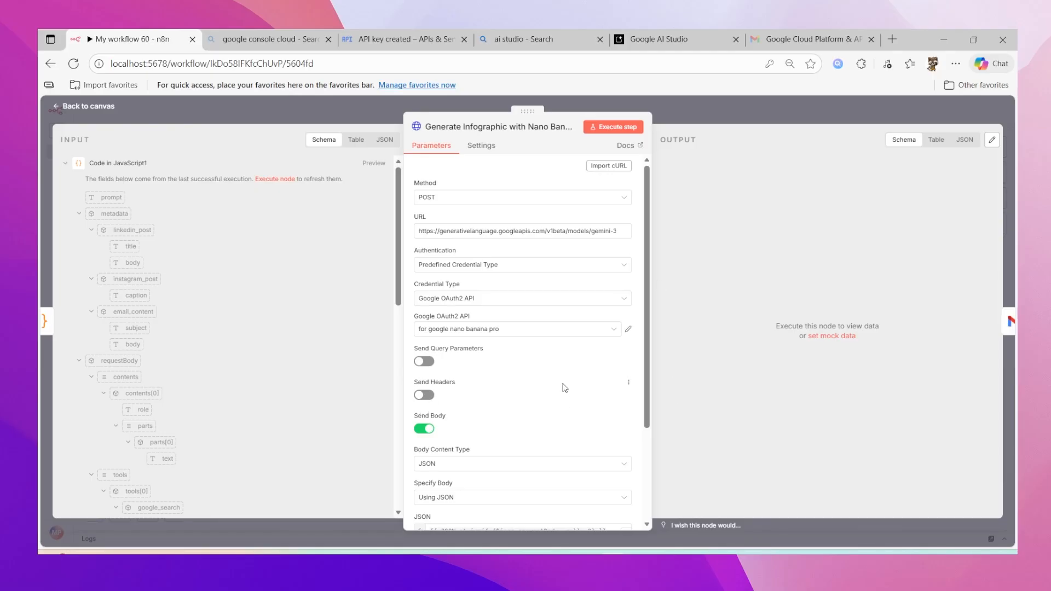
key(Escape)
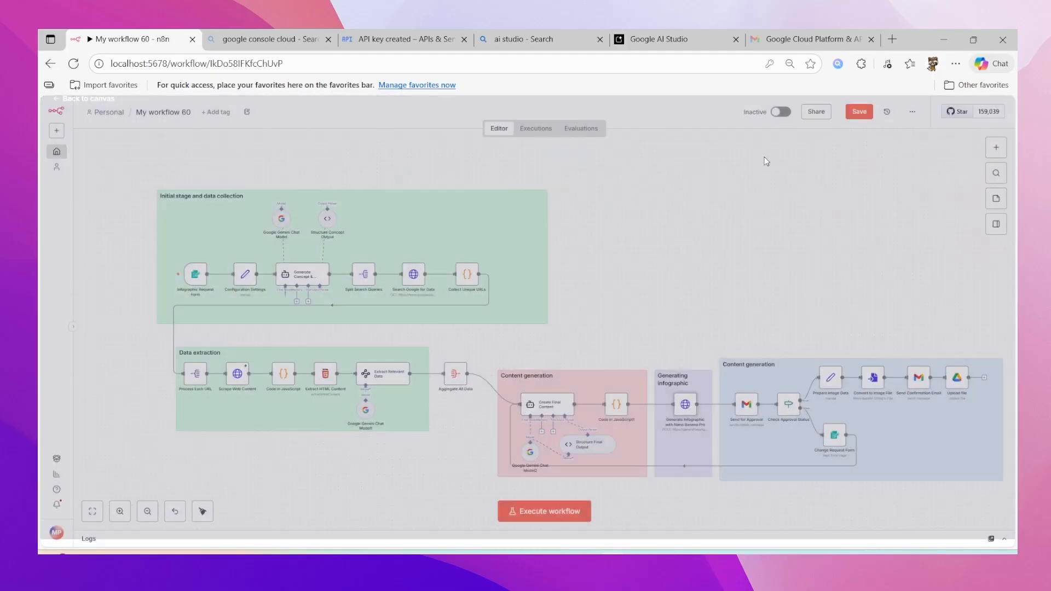
double_click(688, 414)
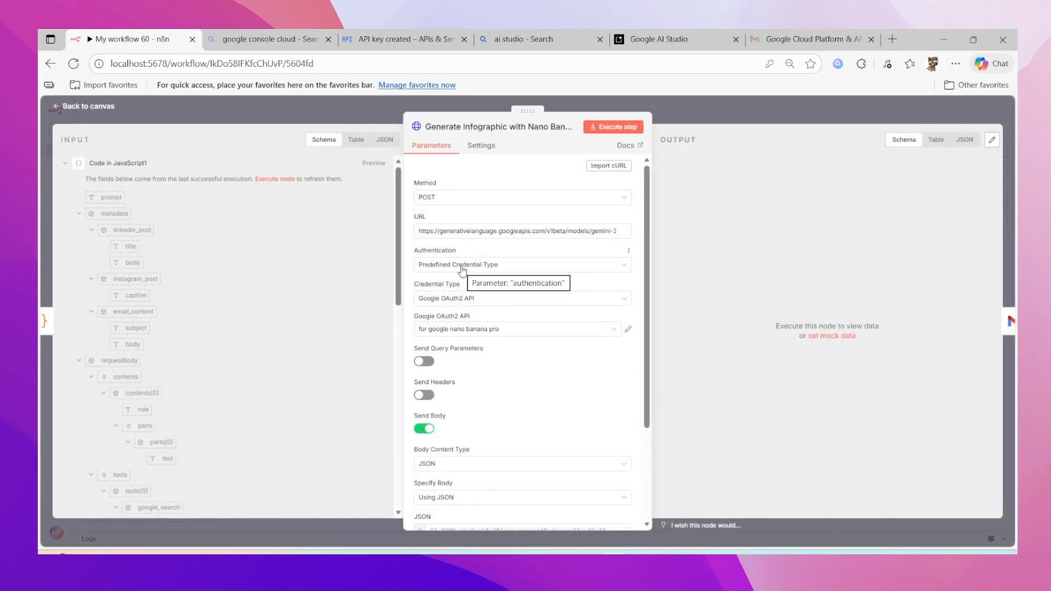
click(459, 303)
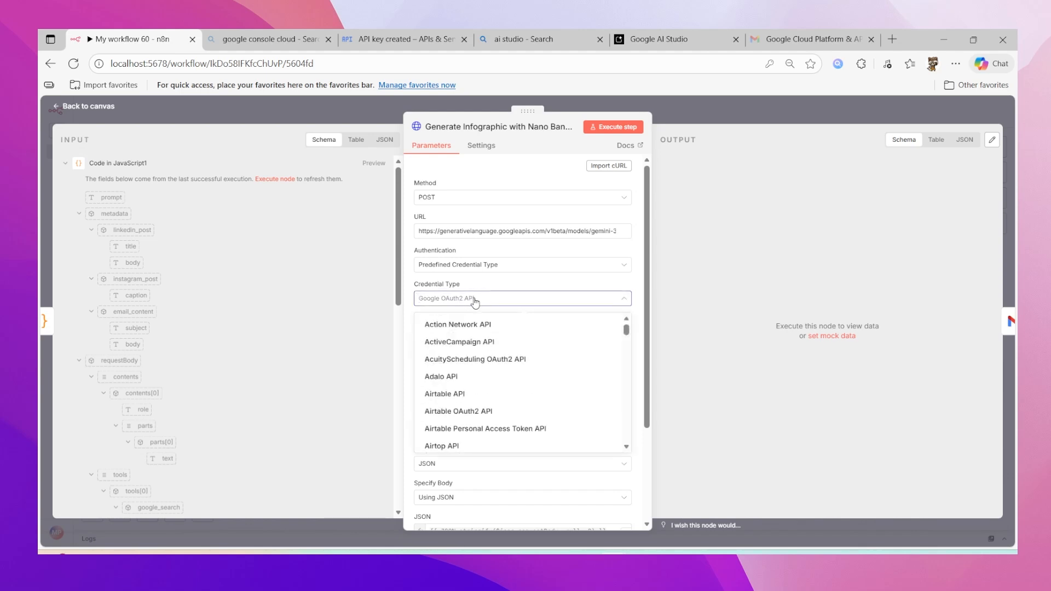
click(733, 295)
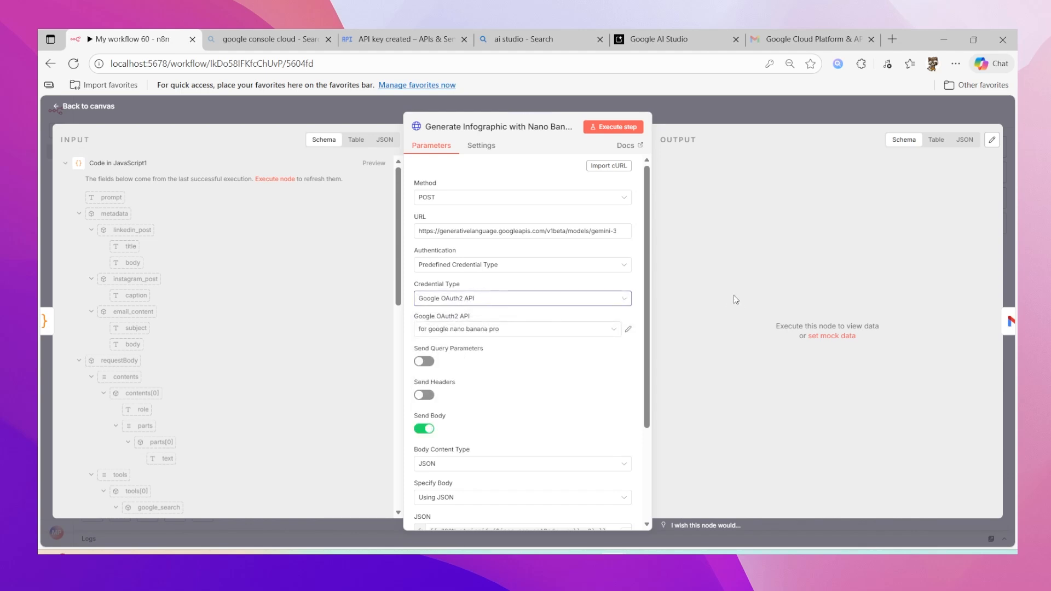
Step: Start a new Google OAuth2 API credential for the infographic node and copy its OAuth Redirect URL
click(477, 329)
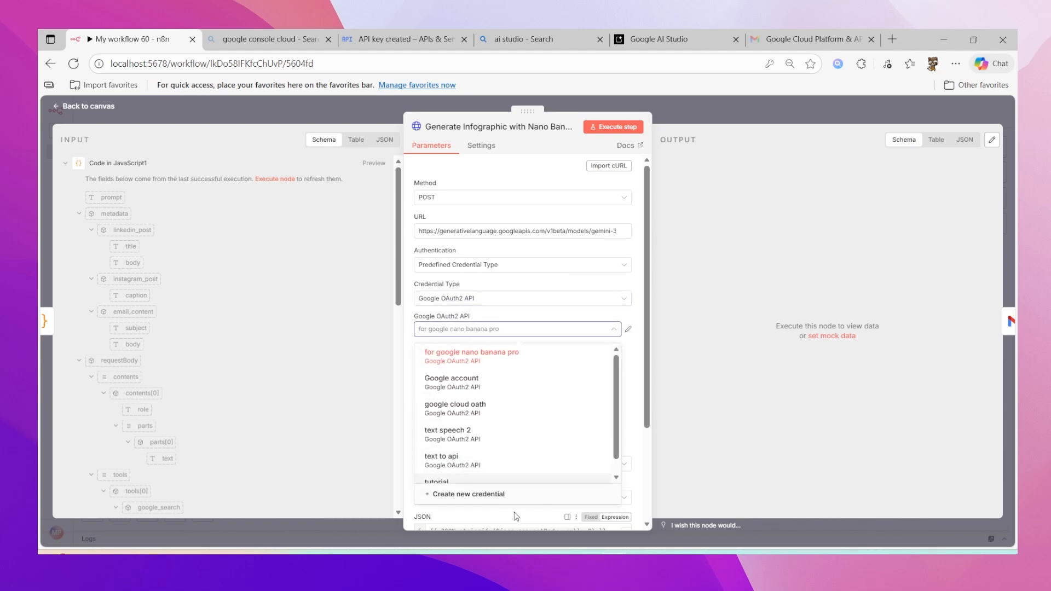
click(488, 498)
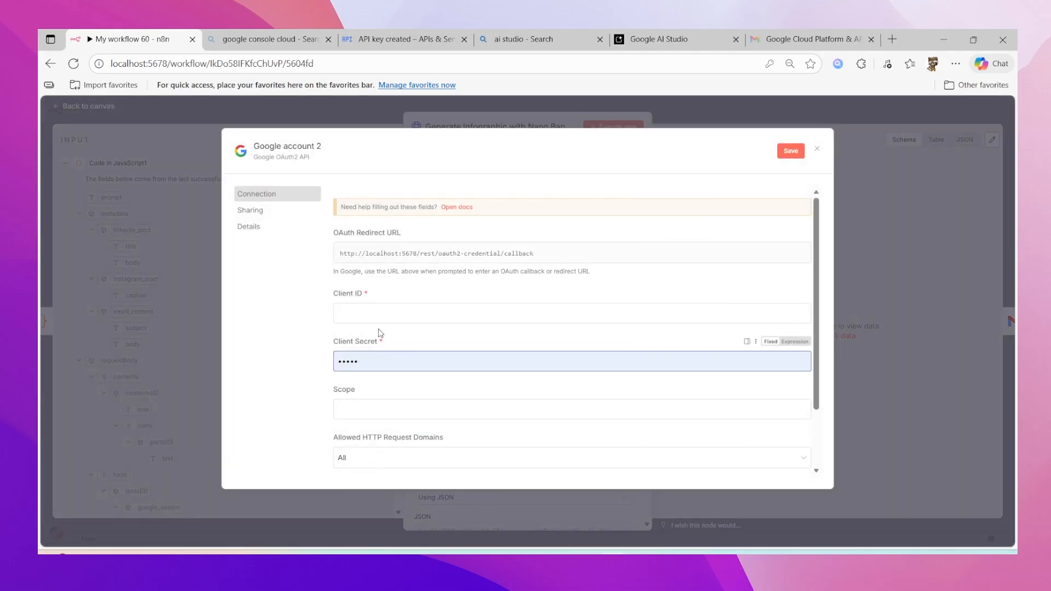
click(395, 313)
click(392, 354)
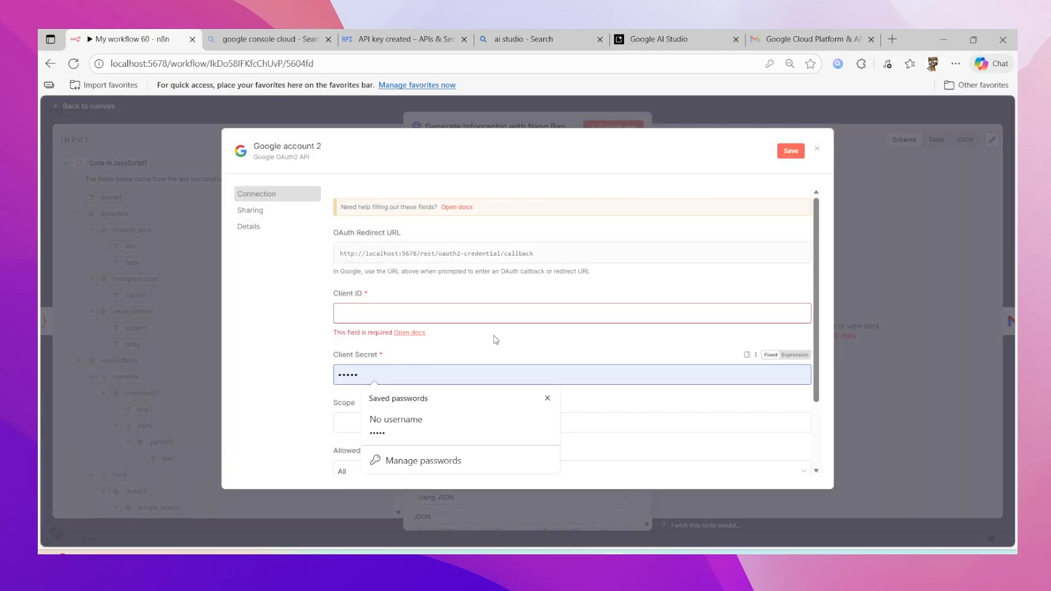
click(564, 254)
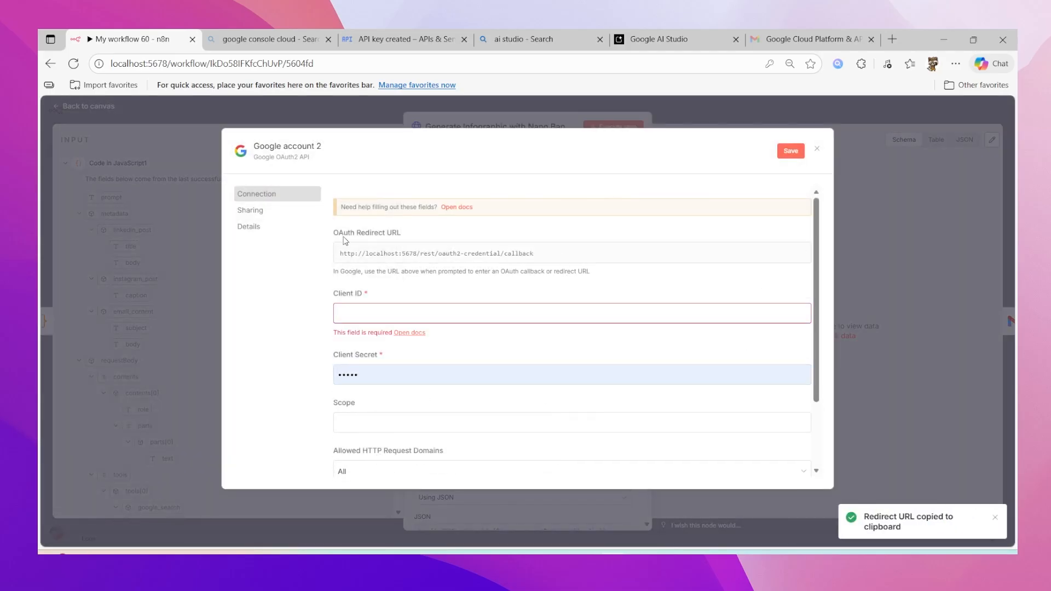
drag(343, 233, 471, 234)
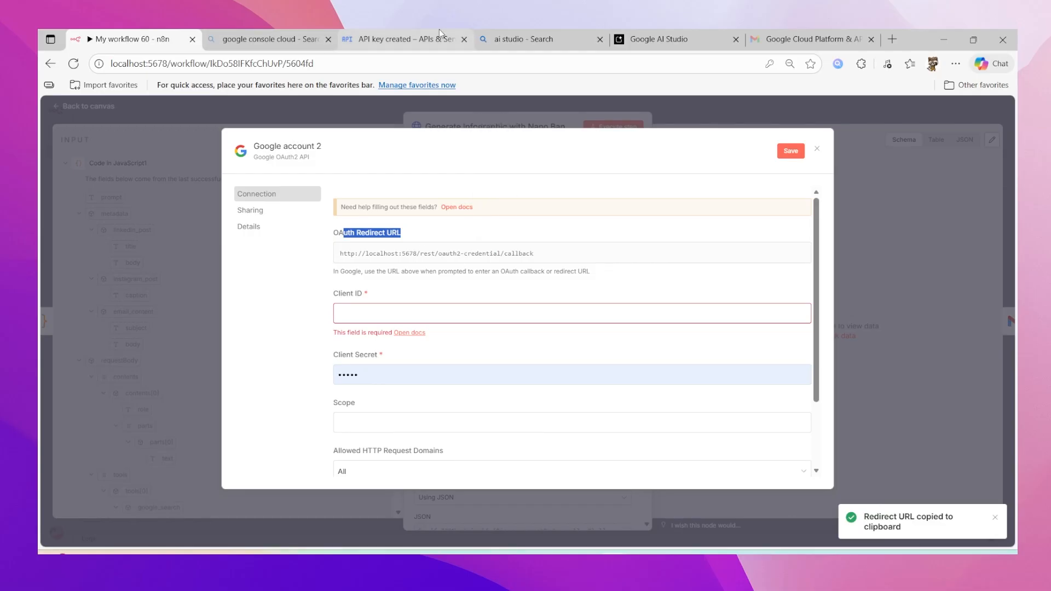
Step: Switch to Google Cloud, close the created API key details, and open the Credentials page of APIs & Services
click(439, 33)
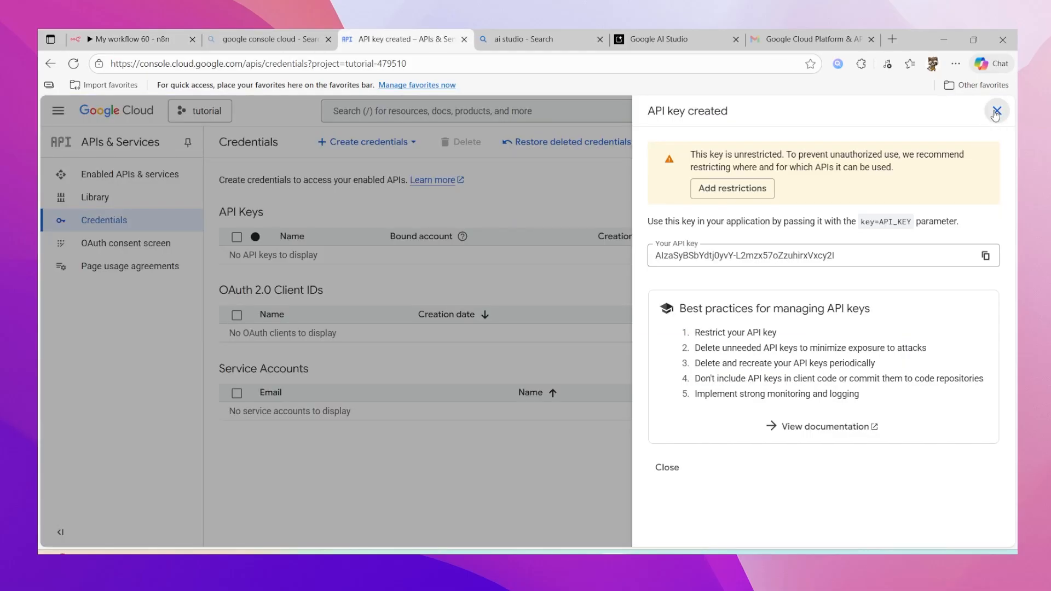
click(996, 110)
click(58, 112)
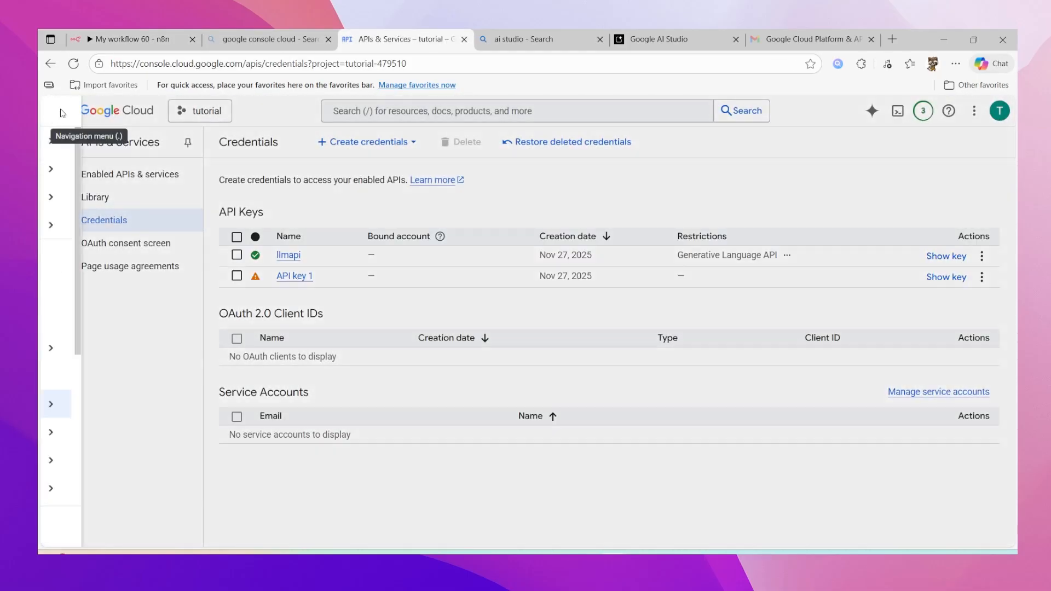
mouse_move(115, 409)
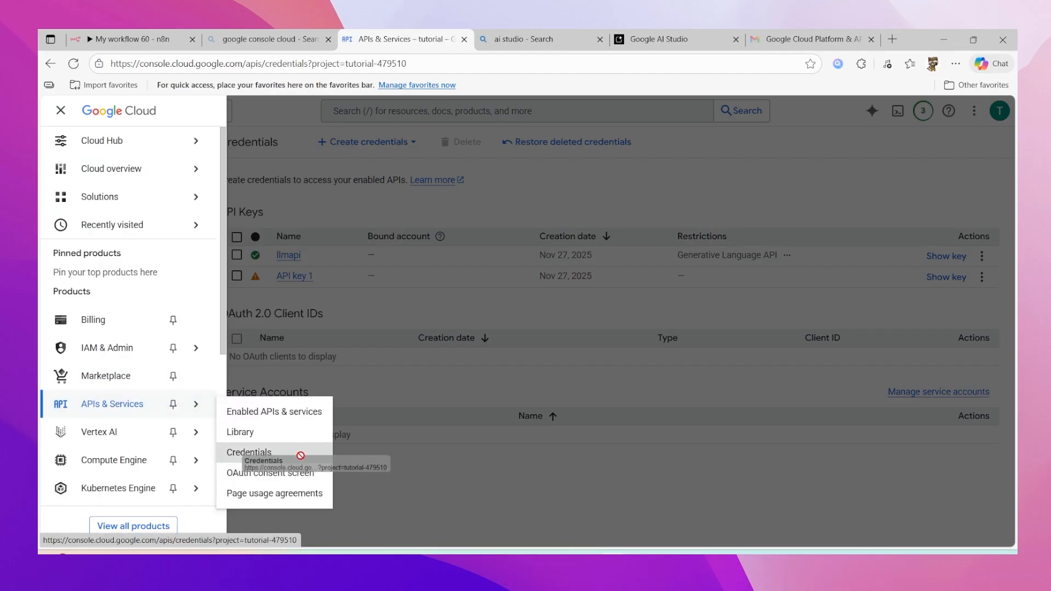
click(271, 457)
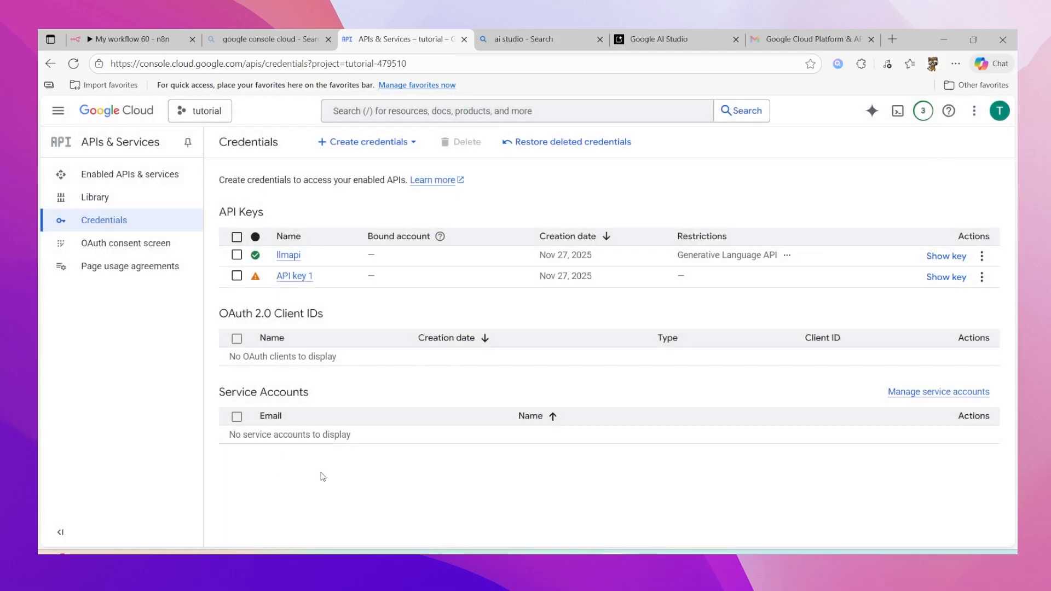
Step: Start creating an OAuth client ID with the Web application type and the name Web client 1
click(347, 145)
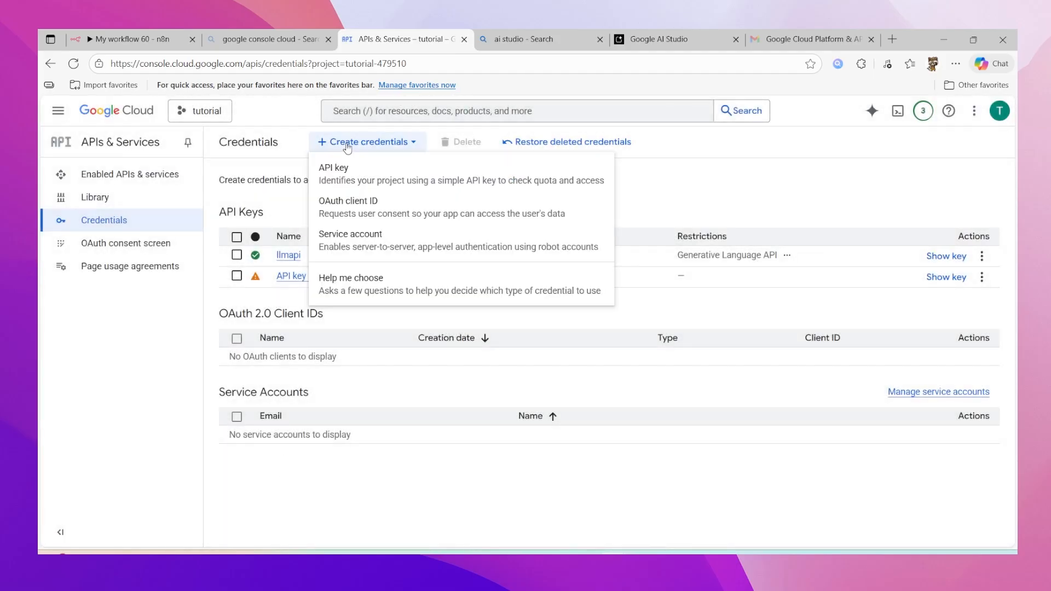
click(353, 207)
click(357, 257)
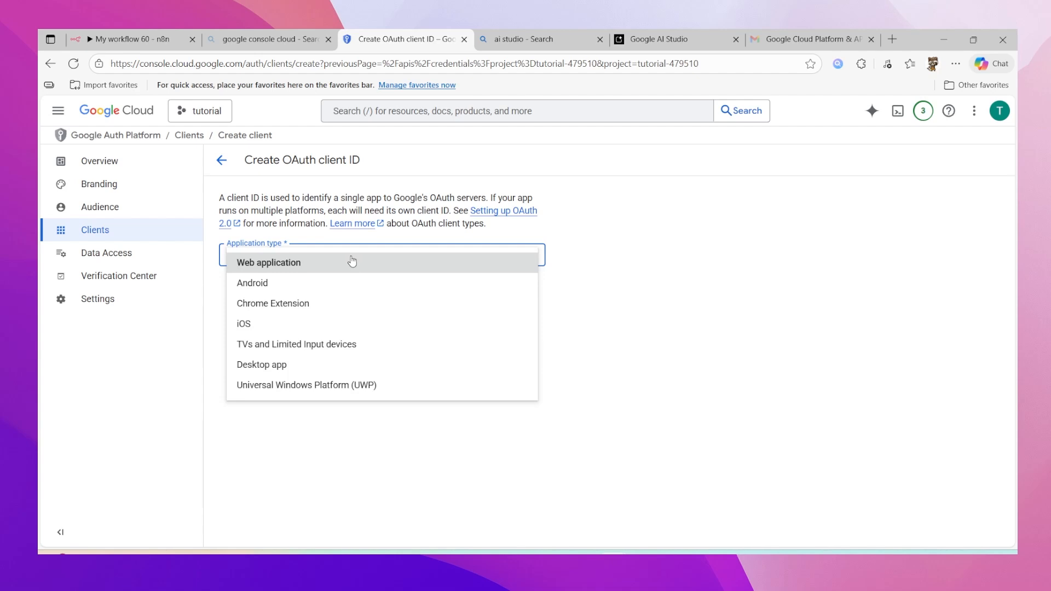
click(337, 263)
click(328, 290)
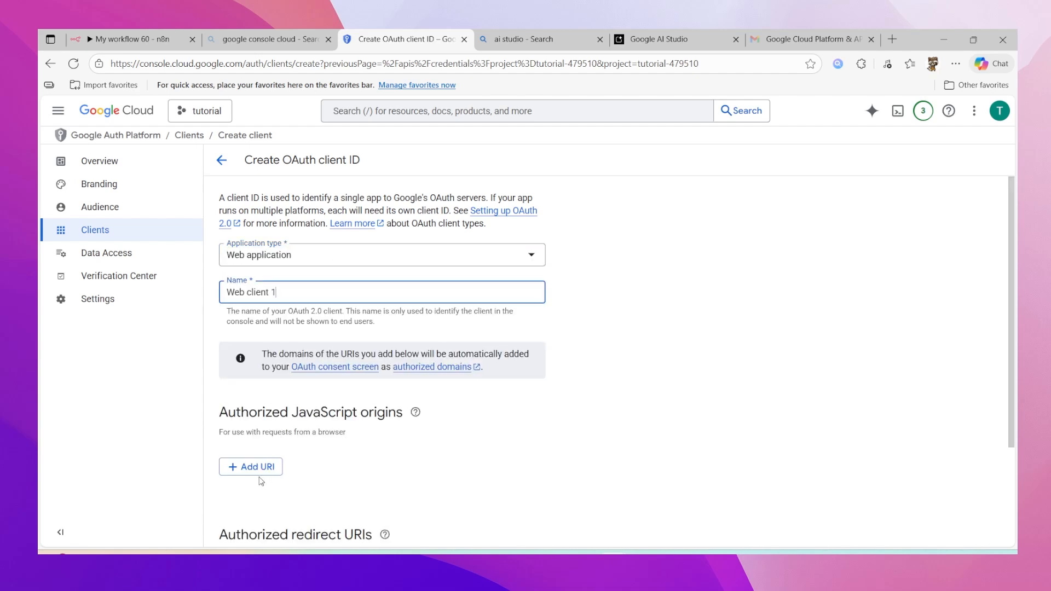
scroll(261, 480, down, 3)
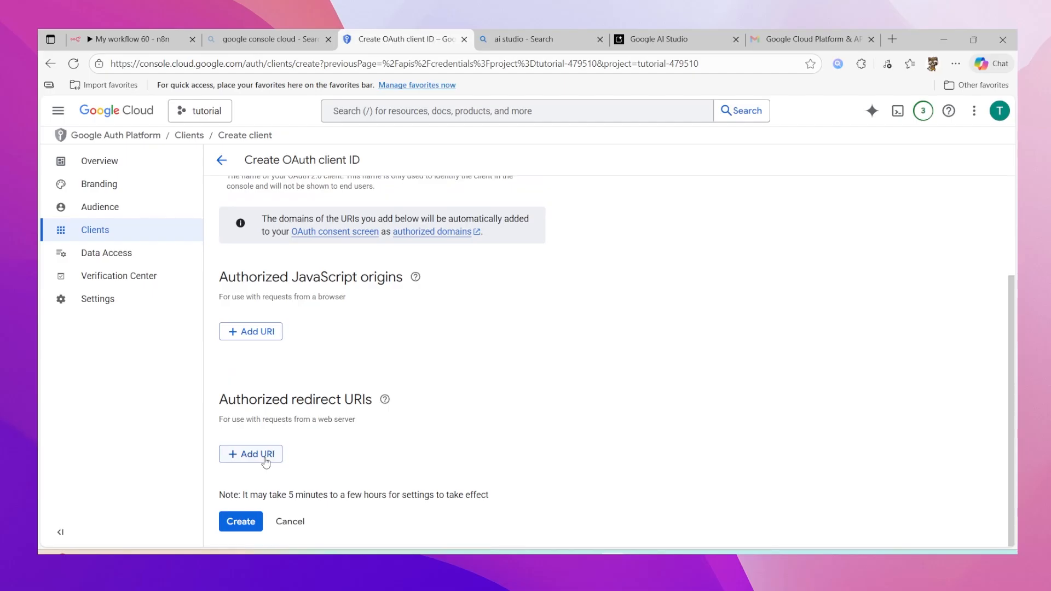
click(257, 462)
text(http://localhost:5678/rest/oauth2-credential/callback)
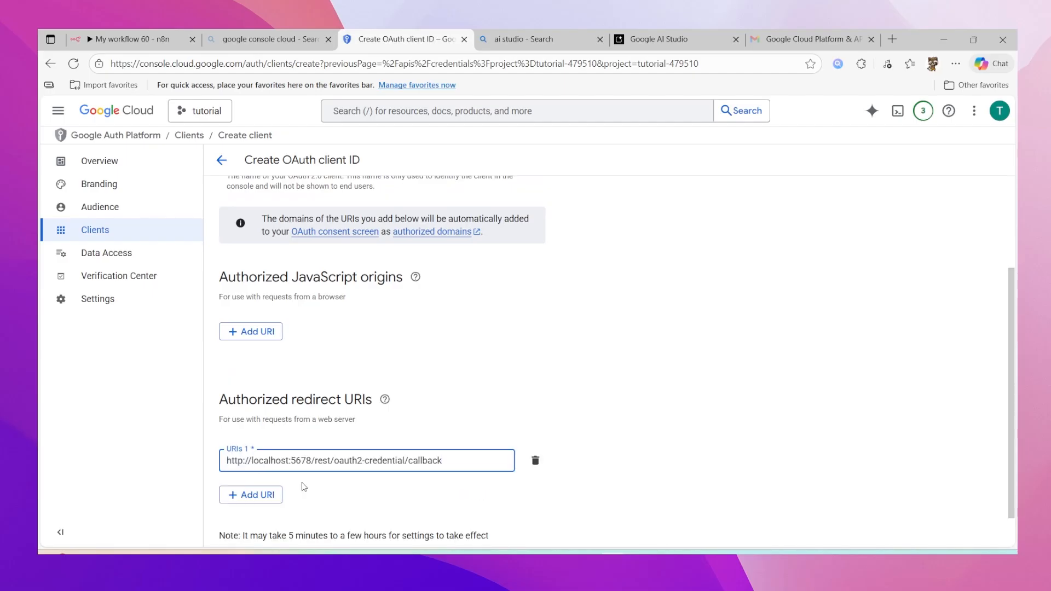
scroll(303, 486, down, 1)
click(237, 523)
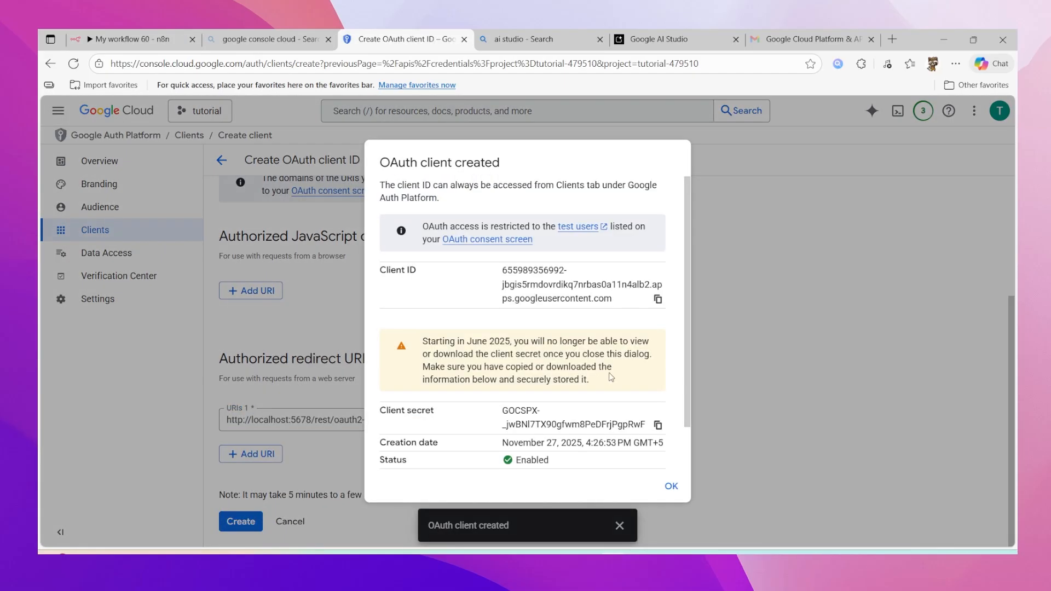
Step: Copy the new OAuth client's ID and paste it into the Client ID of the Google OAuth2 API credential in n8n
scroll(602, 369, down, 1)
click(658, 250)
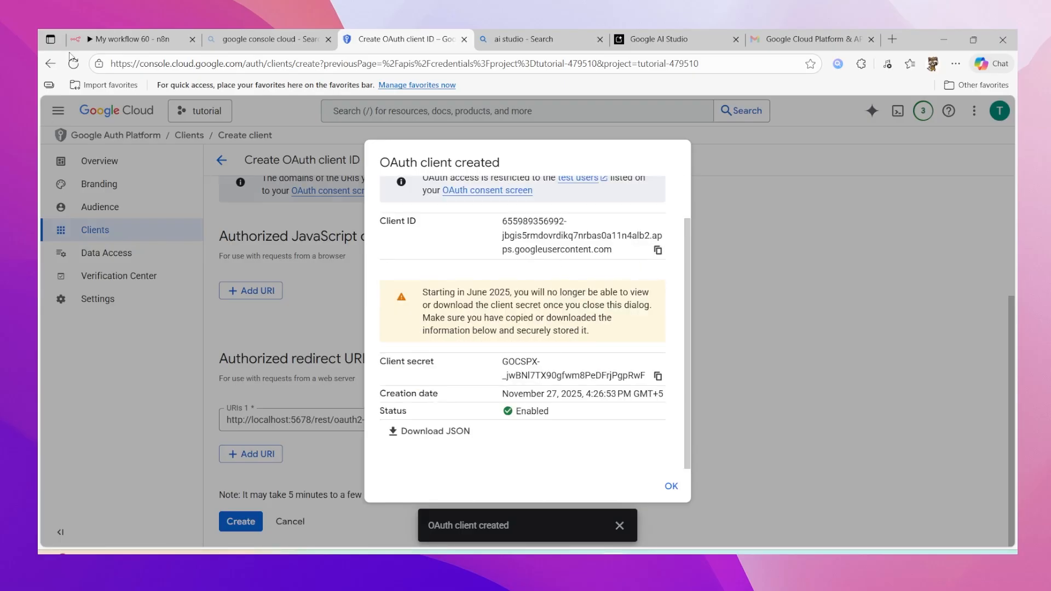
click(141, 39)
click(423, 310)
key(ctrl+v)
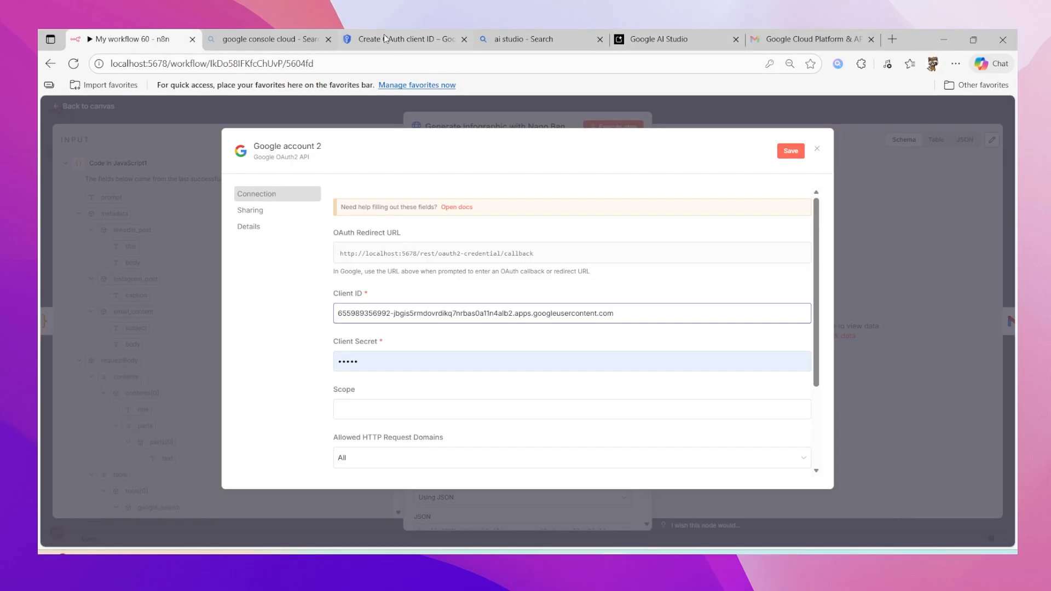
Step: Copy the client secret from Google Cloud into the n8n credential, fill in scopes including cloud-platform and generative-language.retriever, and save it
click(299, 35)
click(427, 47)
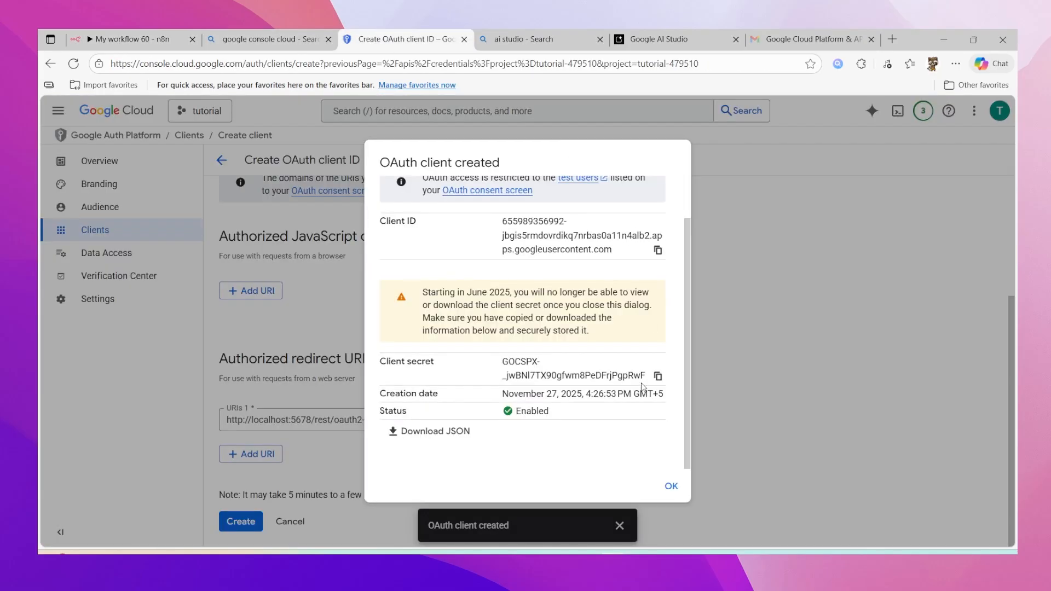
click(657, 376)
click(128, 35)
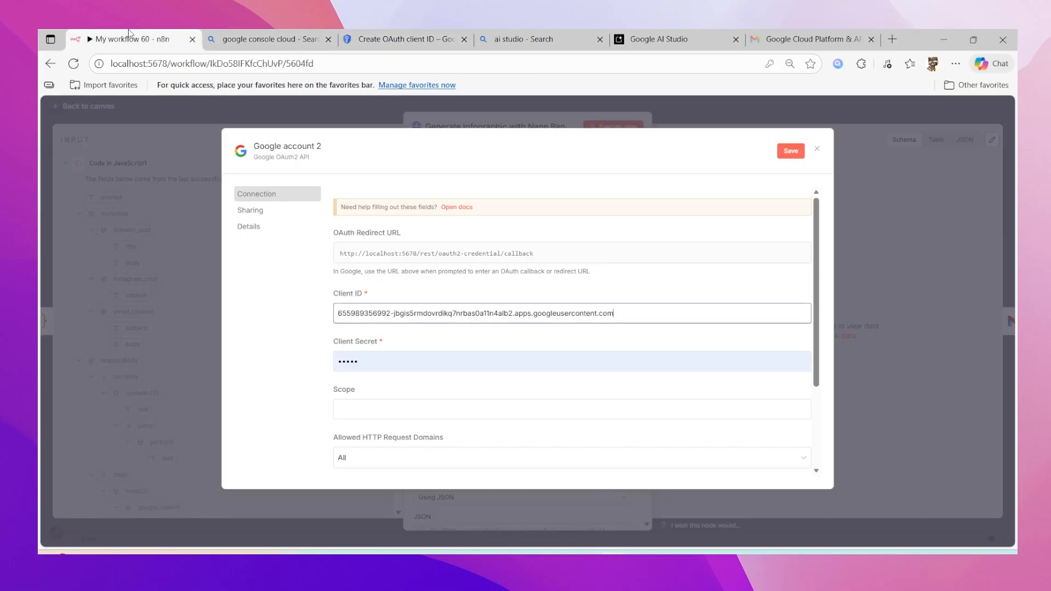
click(451, 363)
click(788, 342)
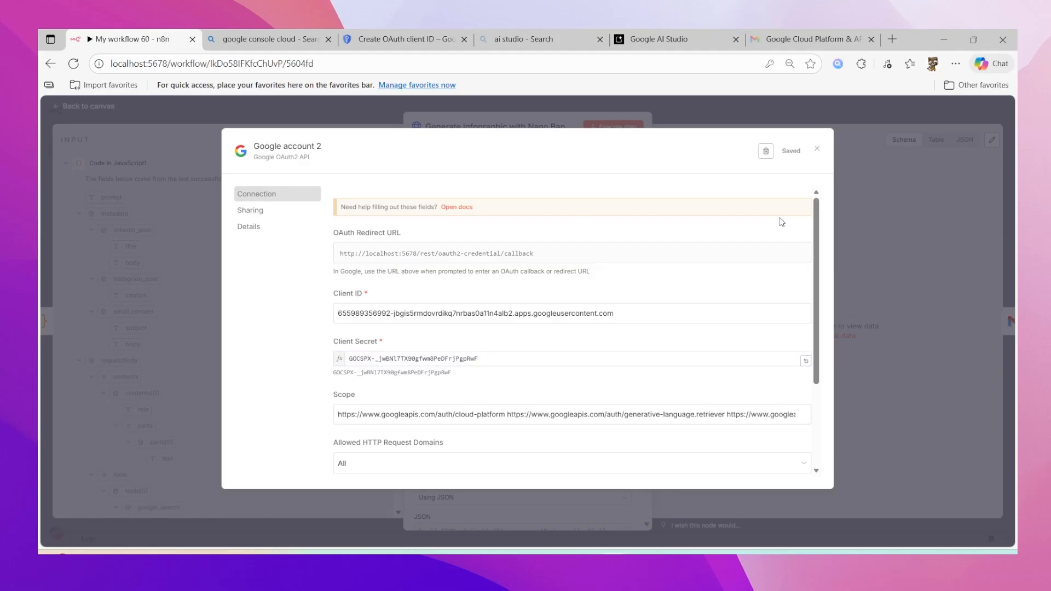
Step: Return to Google Cloud, dismiss the OAuth client details, and publish the app to production from its Audience settings
scroll(614, 448, down, 3)
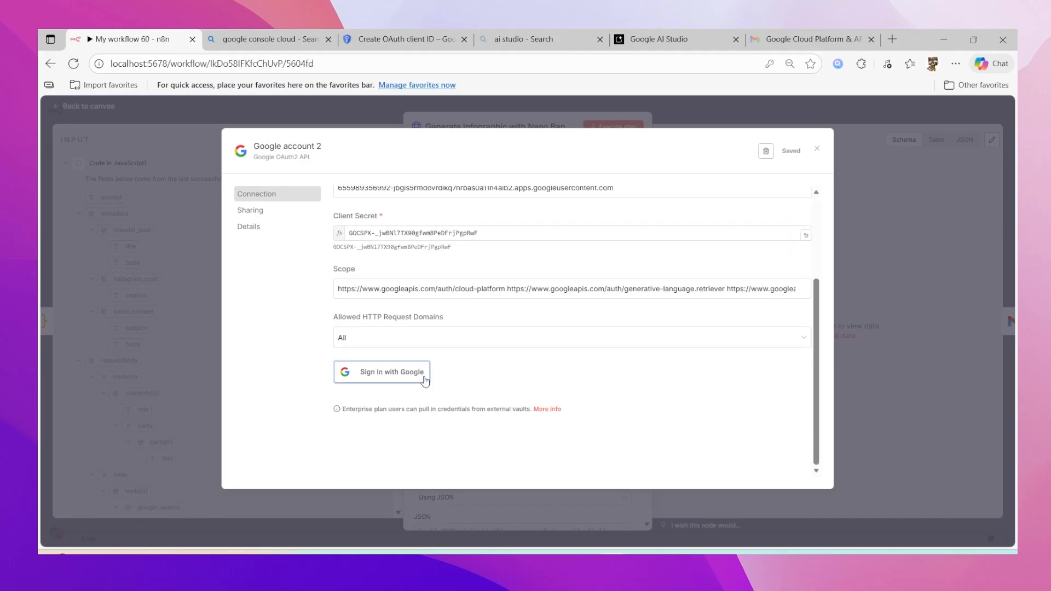
click(414, 34)
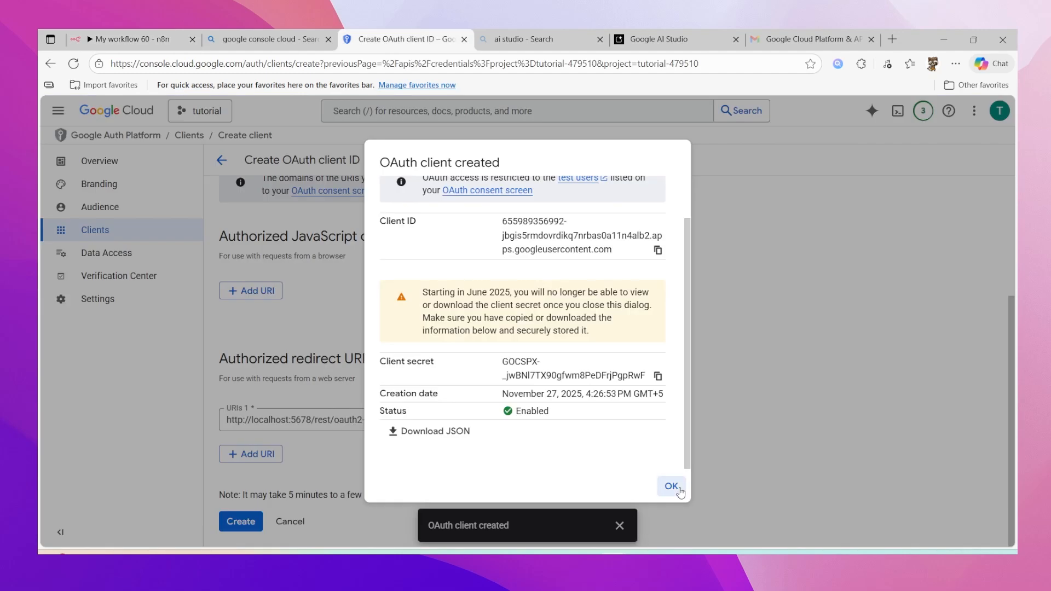
click(671, 486)
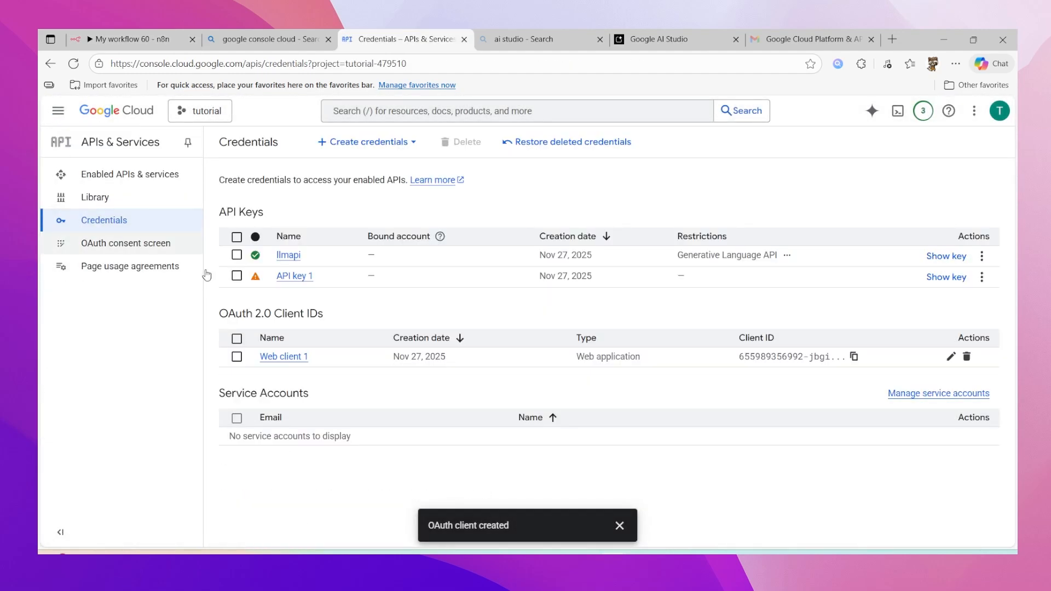
click(295, 361)
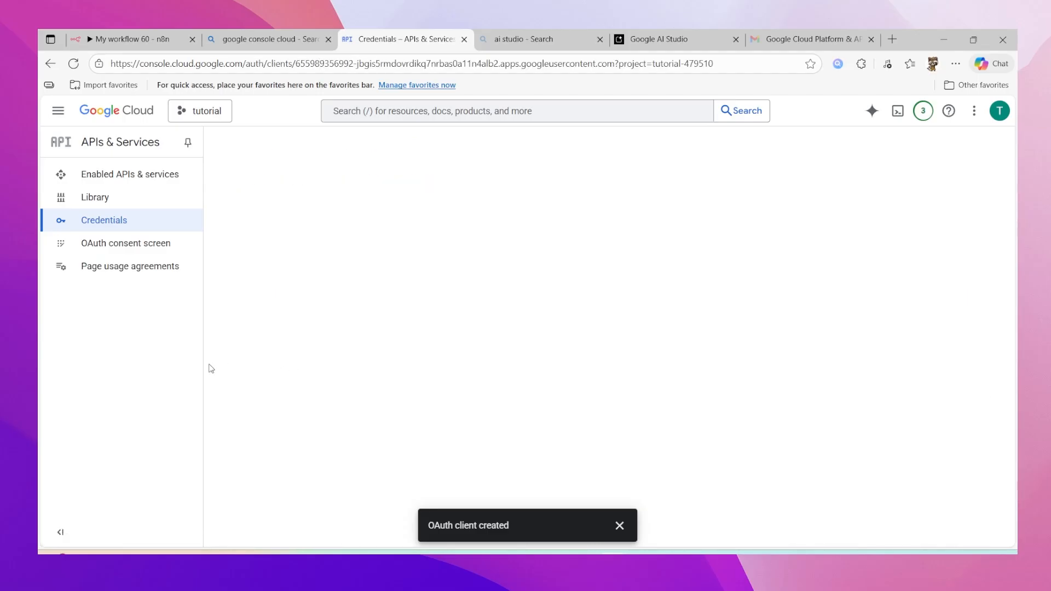
click(118, 217)
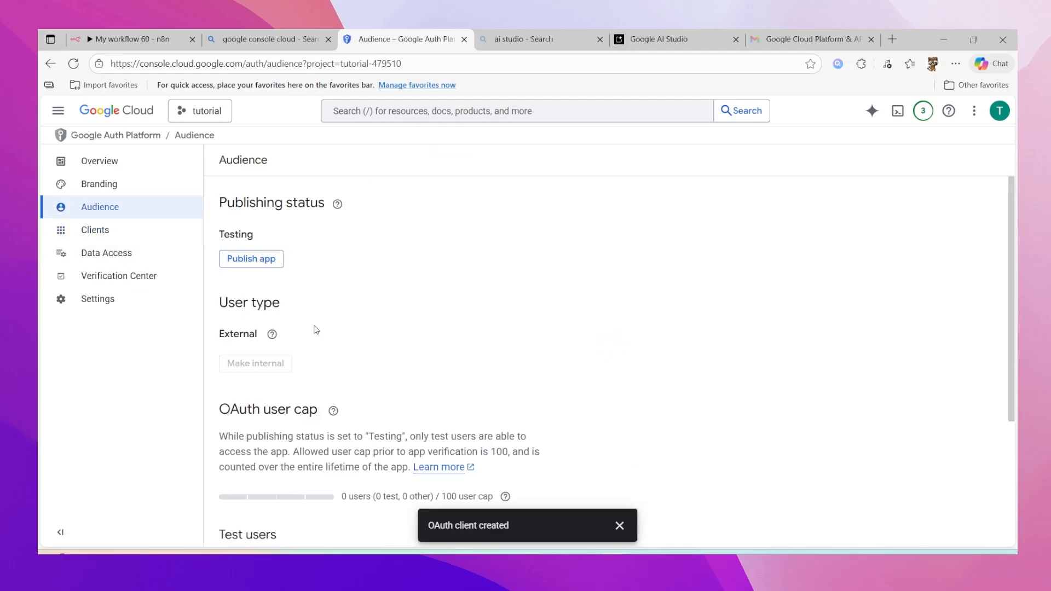
click(263, 267)
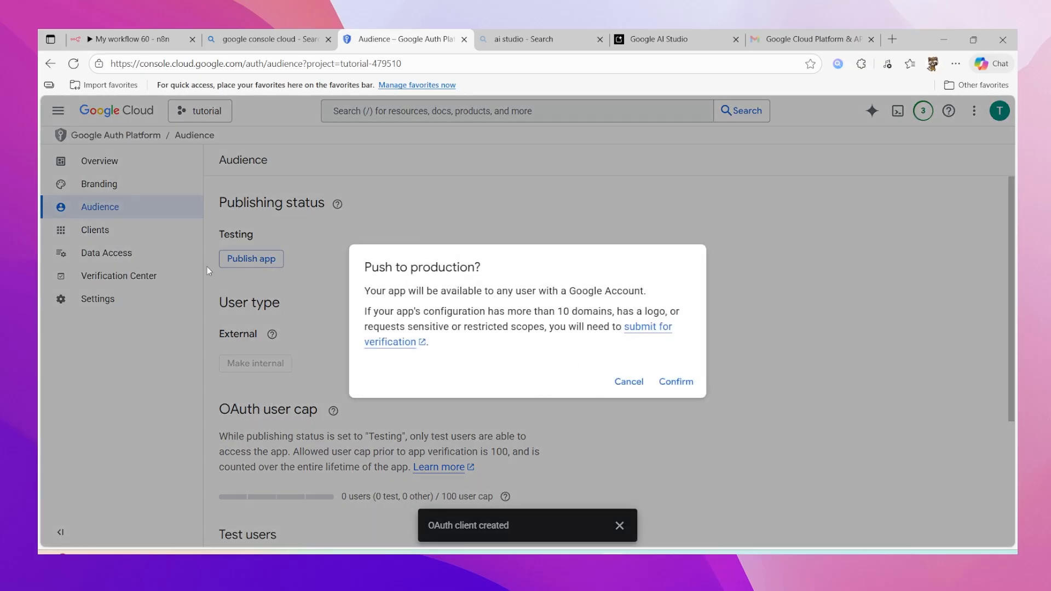
click(673, 383)
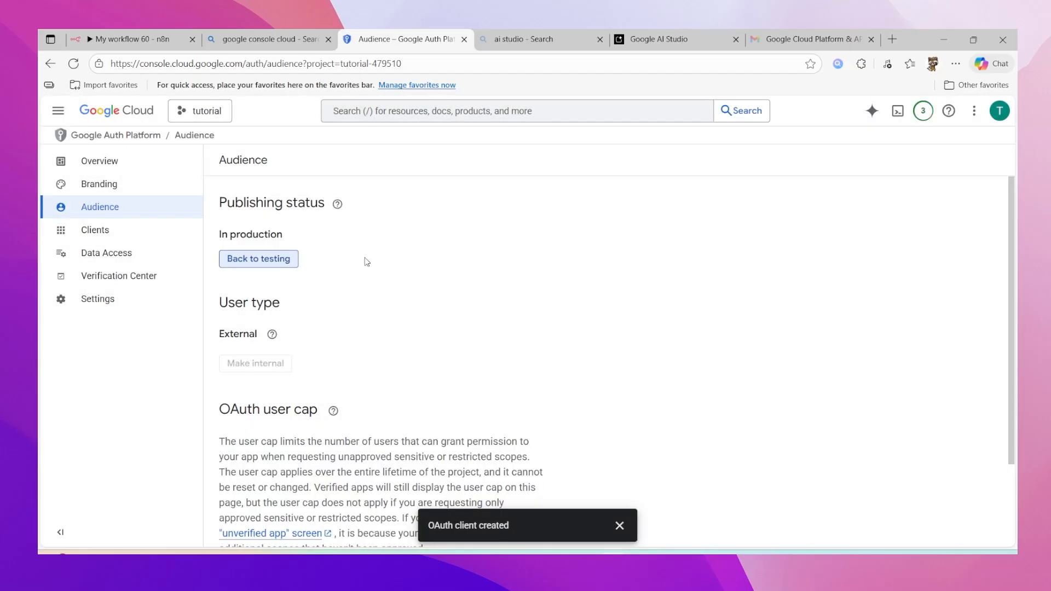
Step: Switch to n8n, connect the credential by signing in with Google and granting the unverified TUTORIAL app access, and close the credential
click(155, 35)
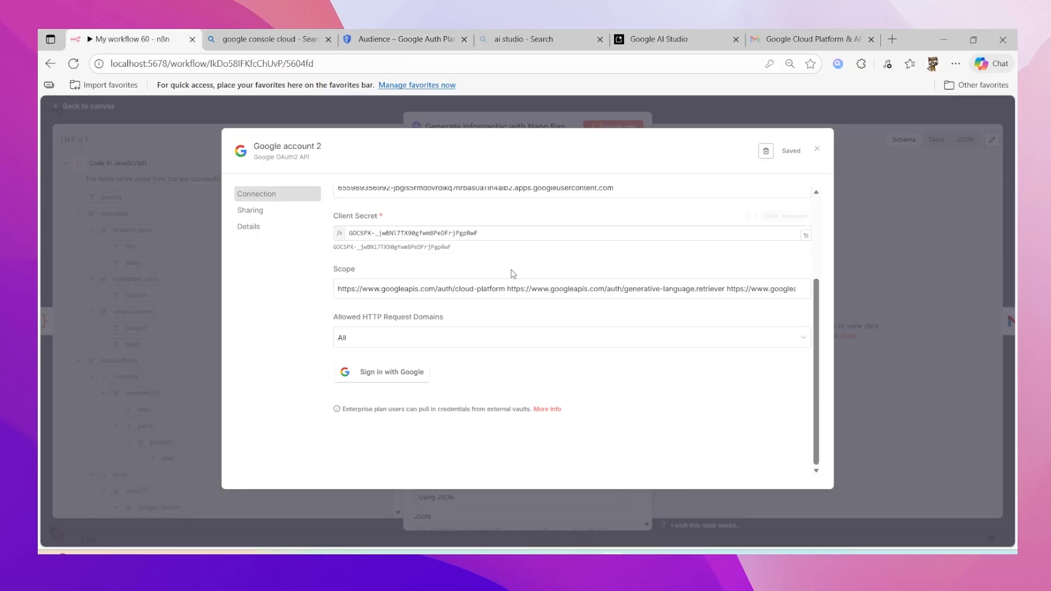
click(383, 372)
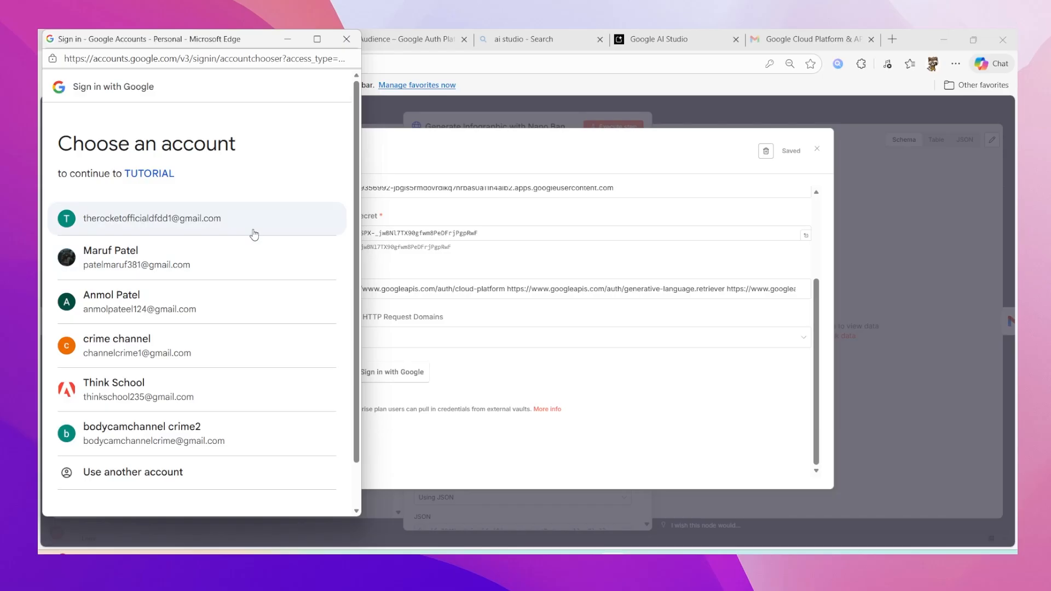
click(254, 233)
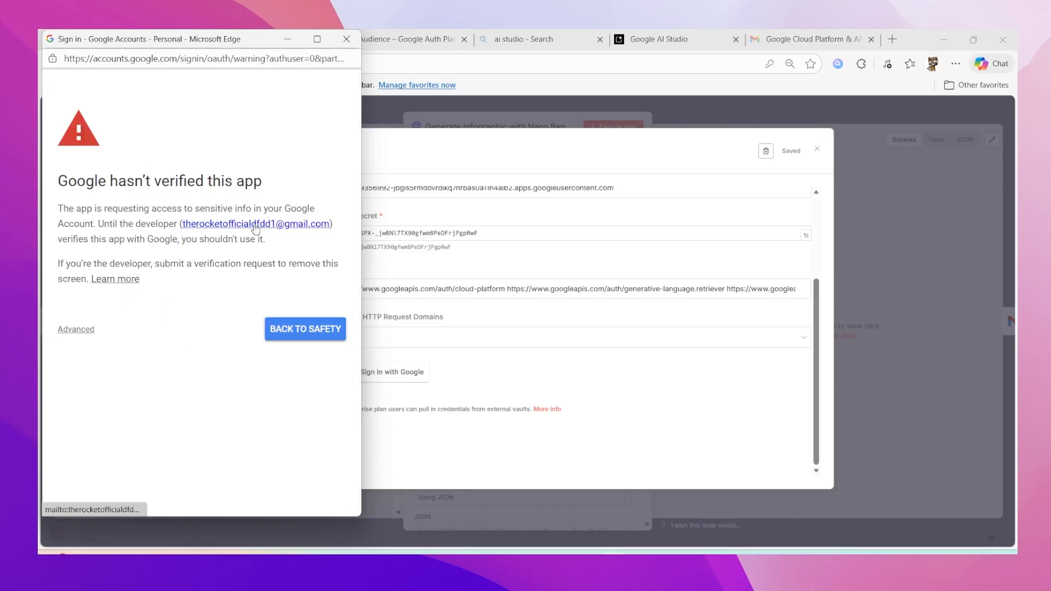
click(74, 331)
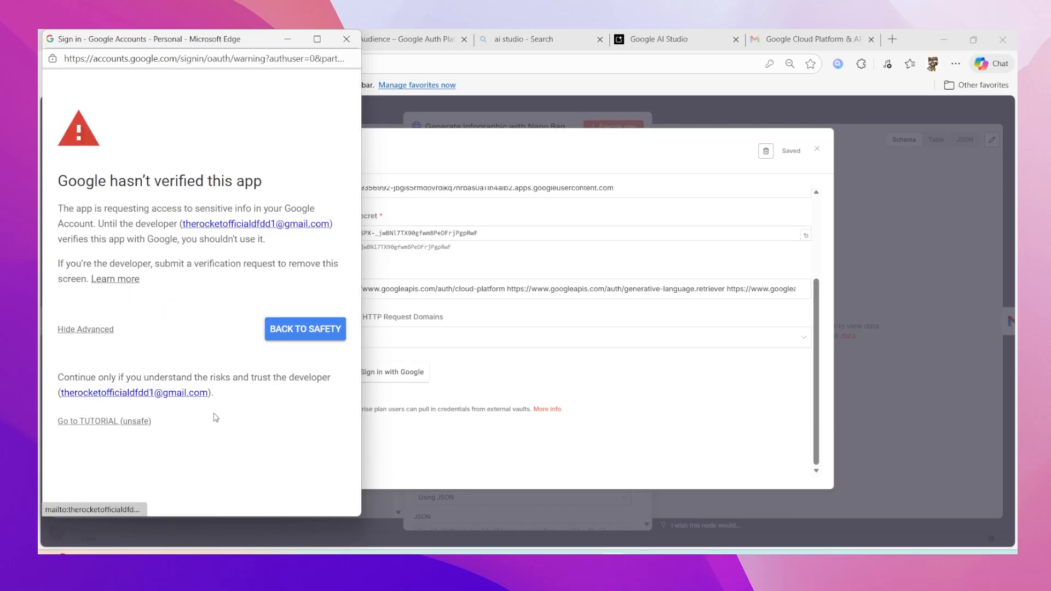
click(110, 421)
click(66, 383)
scroll(256, 430, down, 6)
click(255, 447)
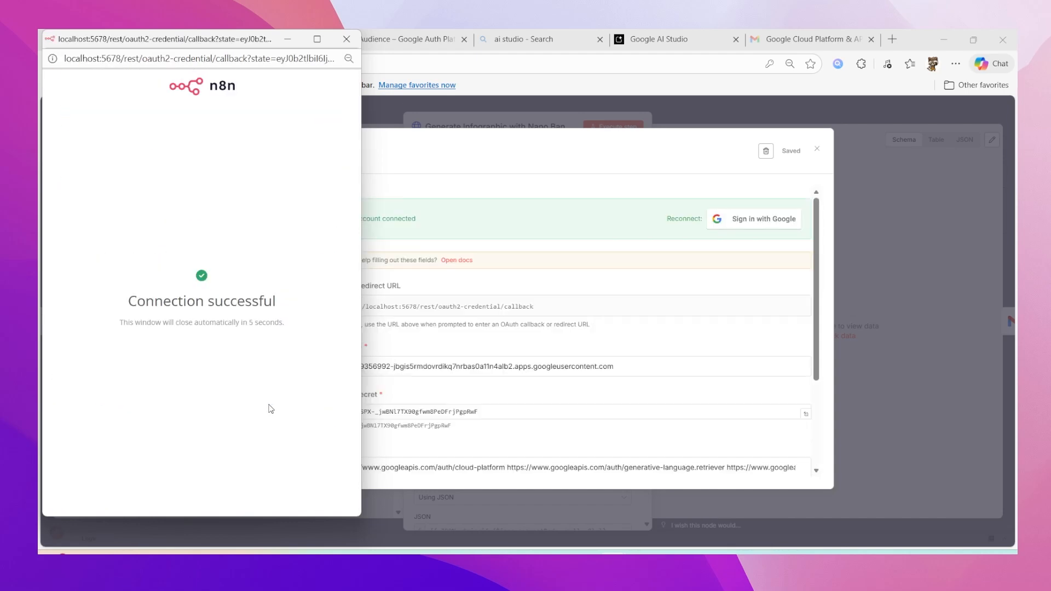
click(346, 39)
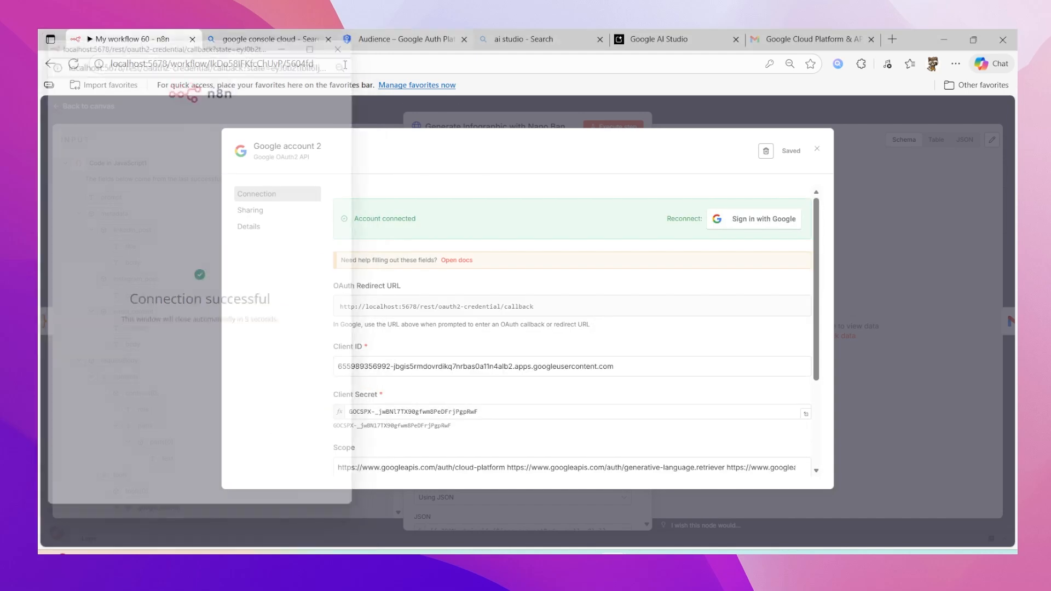
click(816, 152)
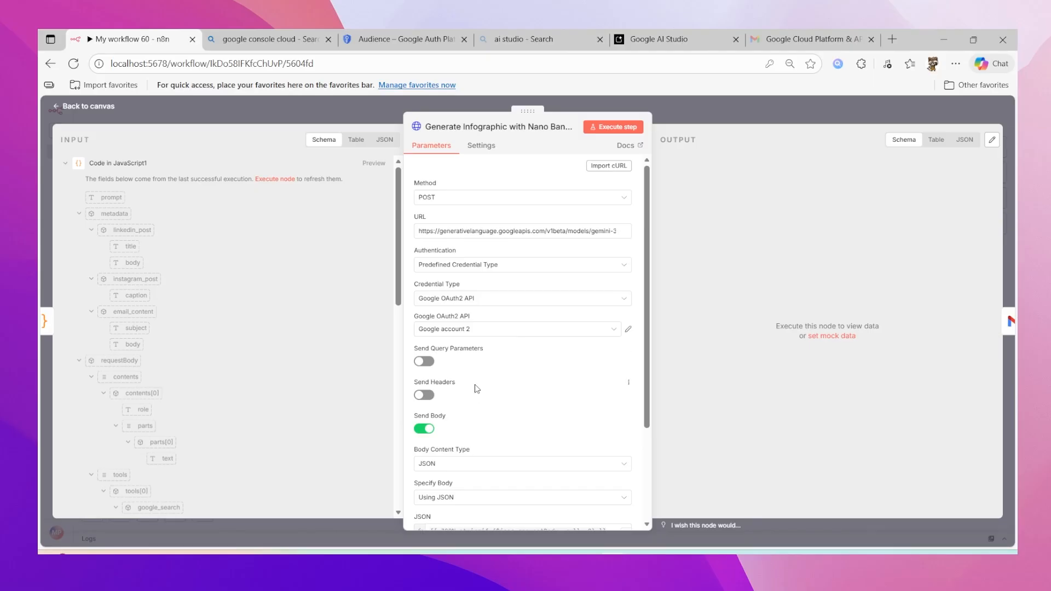
Step: Set the infographic node's Google OAuth2 API credential to "for google nano banana pro" and return to the canvas
click(511, 330)
click(510, 357)
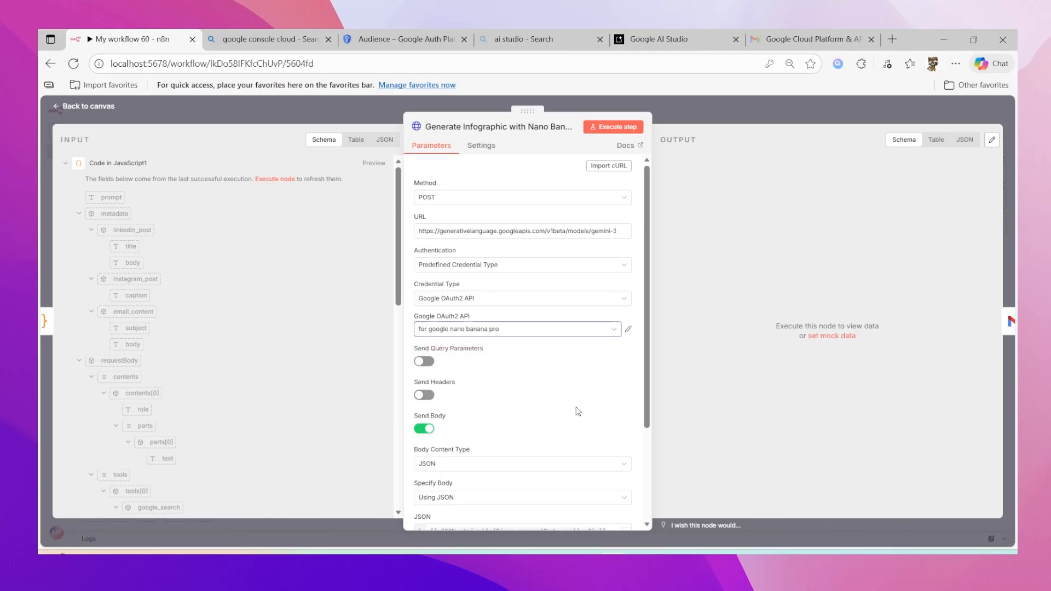
scroll(559, 402, down, 3)
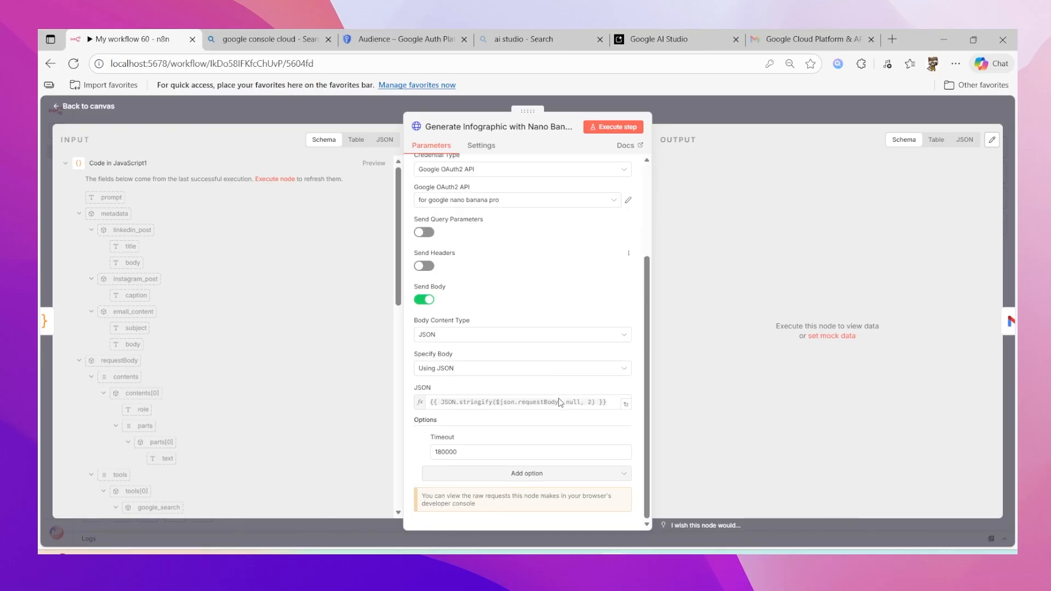
click(690, 108)
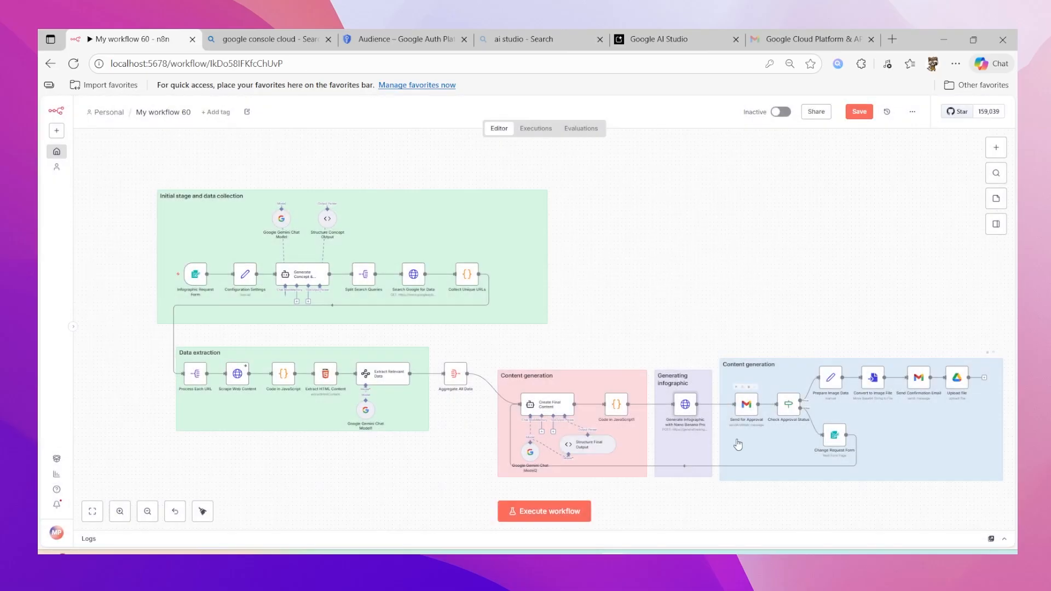
Step: Open the Send for Approval node, start a new Gmail credential using OAuth2, and copy its OAuth redirect URL
double_click(749, 414)
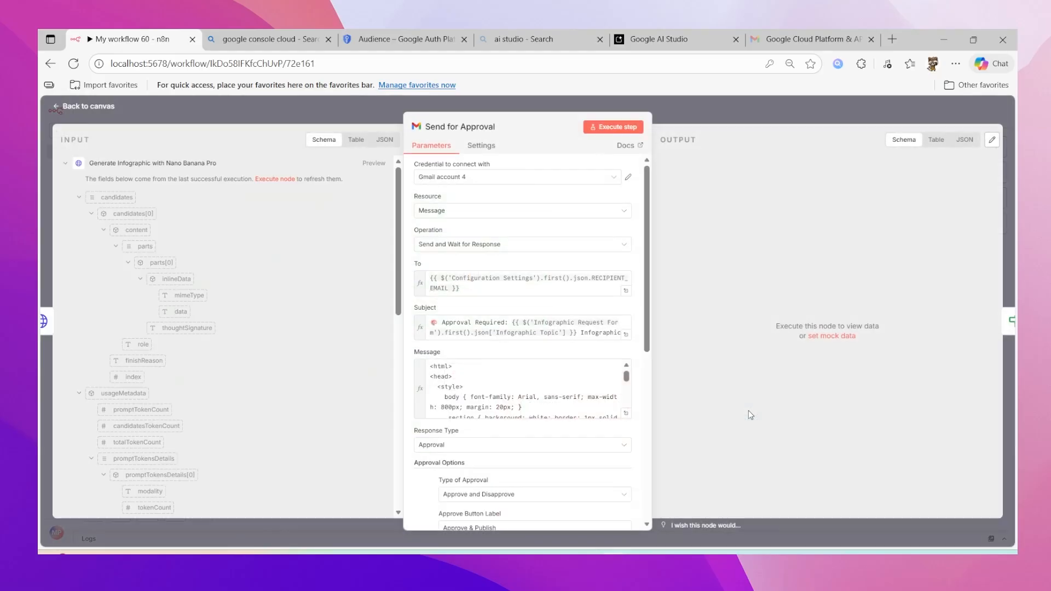
click(502, 177)
click(481, 308)
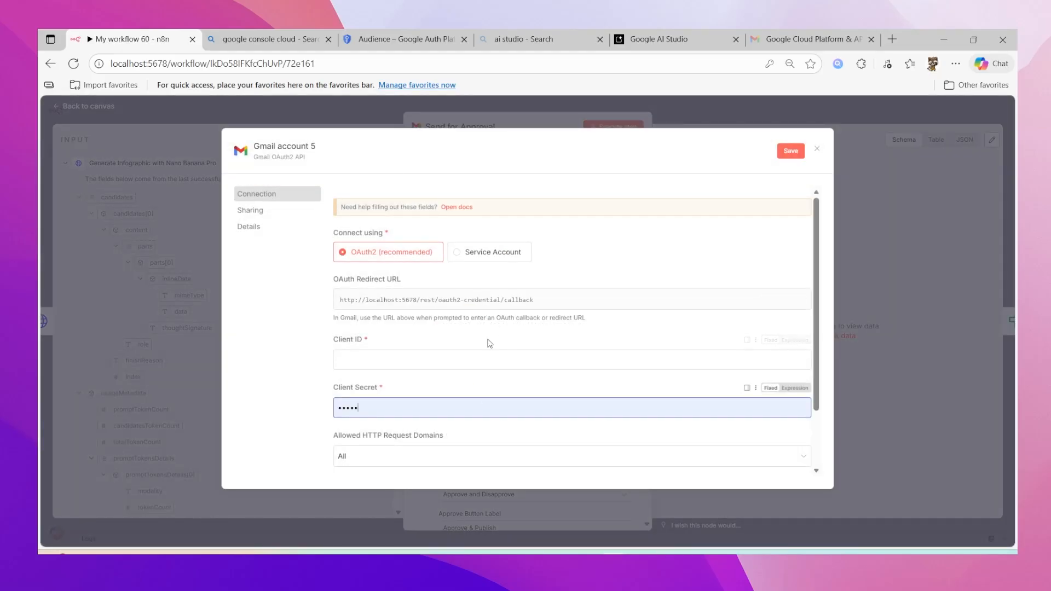
click(487, 256)
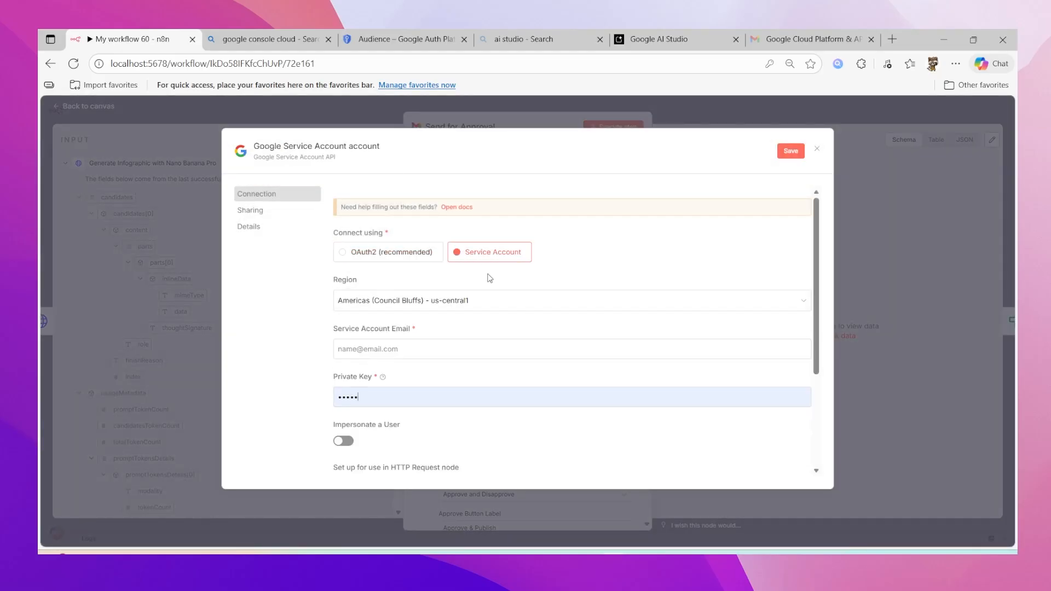
click(406, 251)
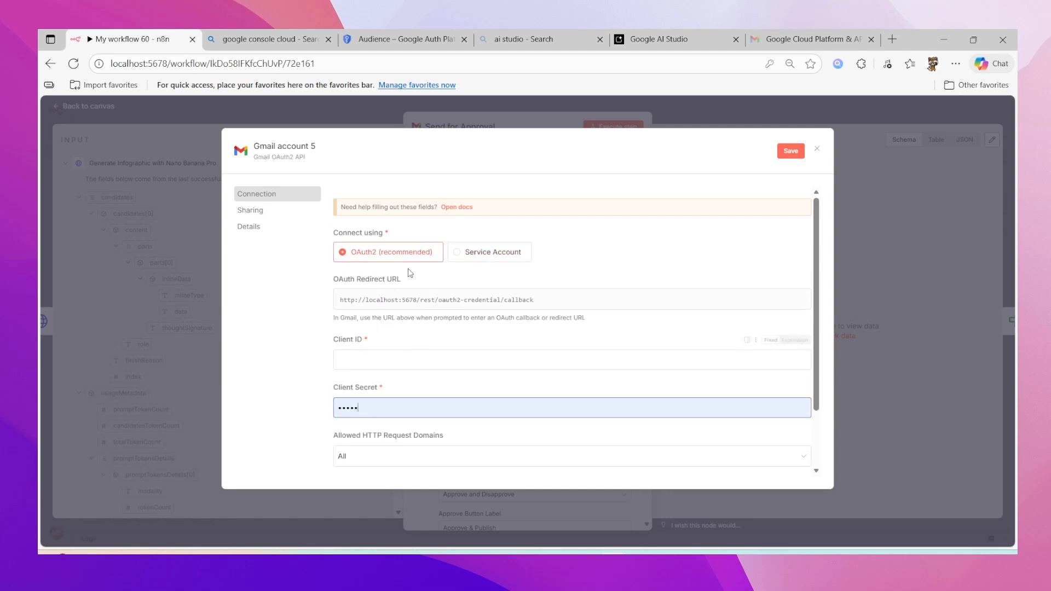
click(427, 299)
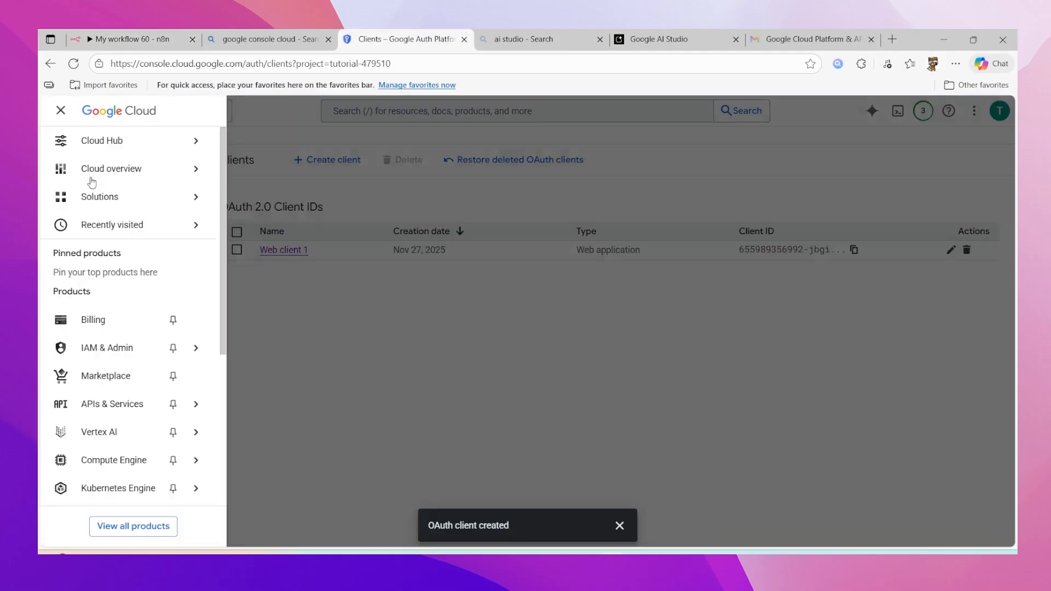
Step: Switch to Google Cloud, search the API Library for "gmail", and enable the Gmail API for the tutorial project
mouse_move(125, 411)
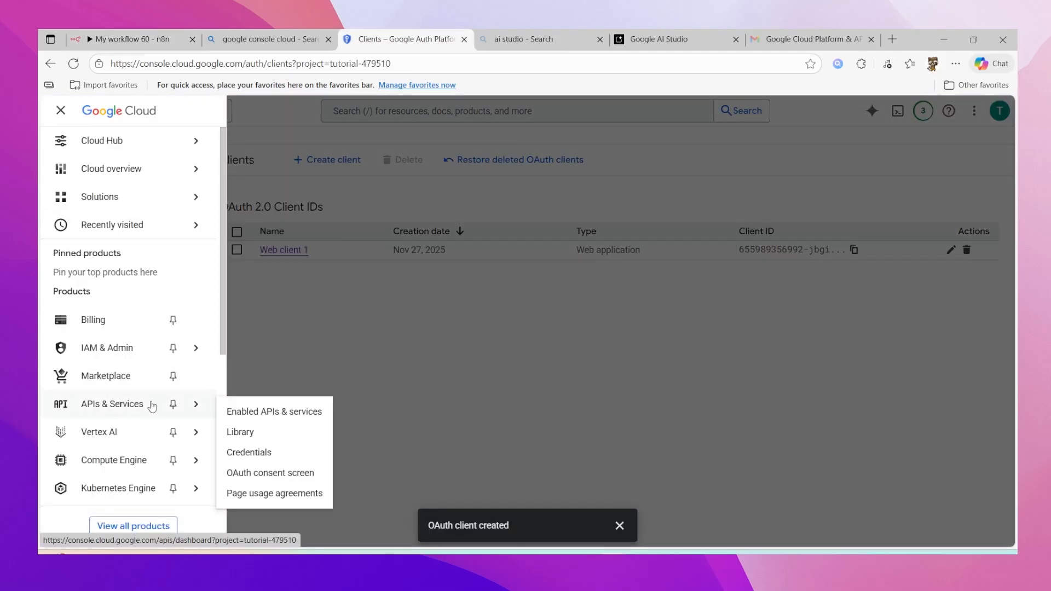
click(265, 435)
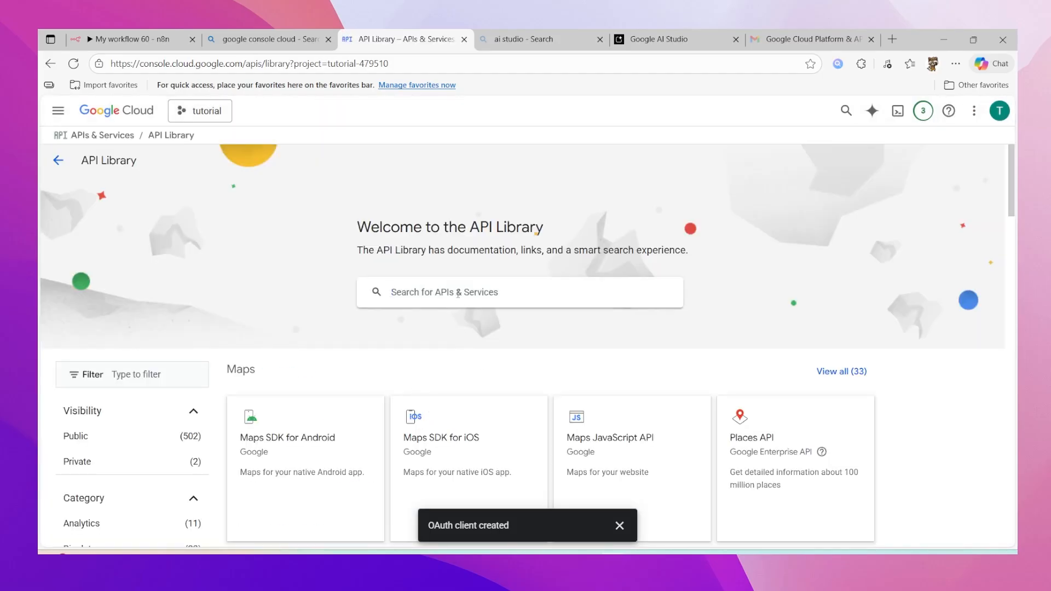
click(458, 294)
text(gmail)
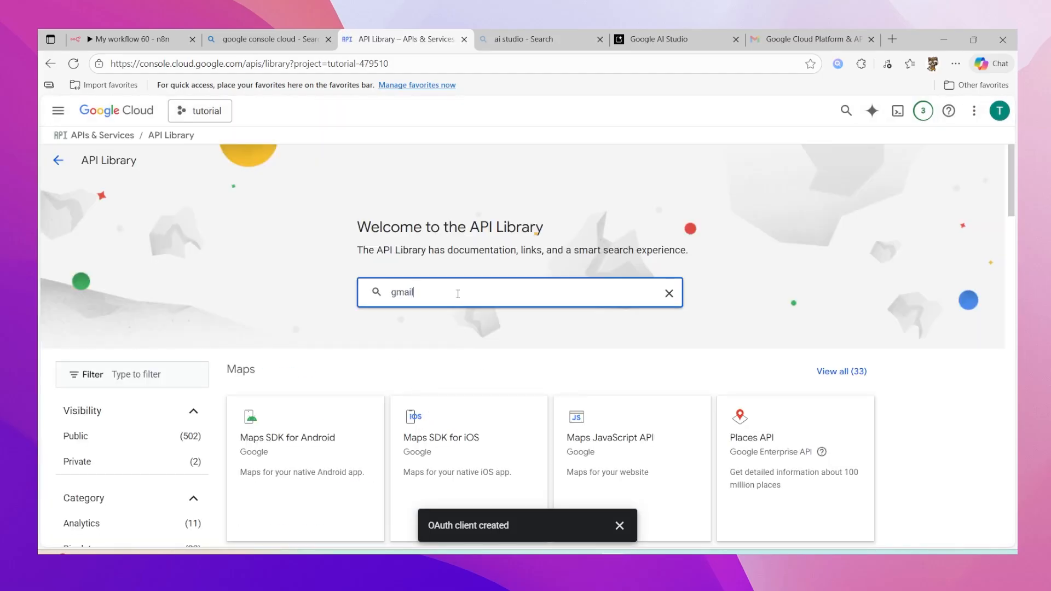
key(Return)
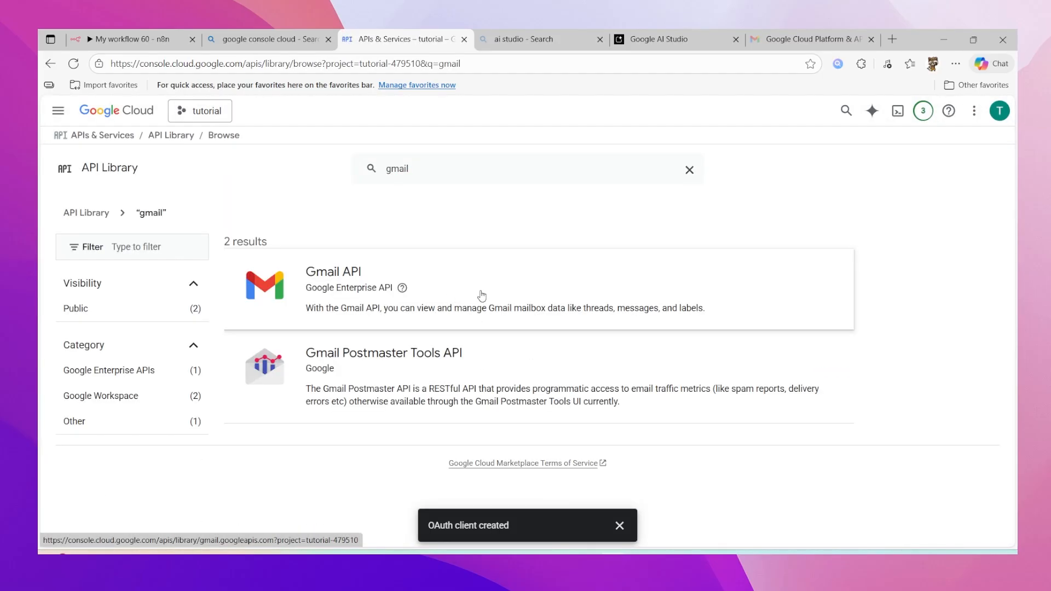
click(481, 296)
click(180, 276)
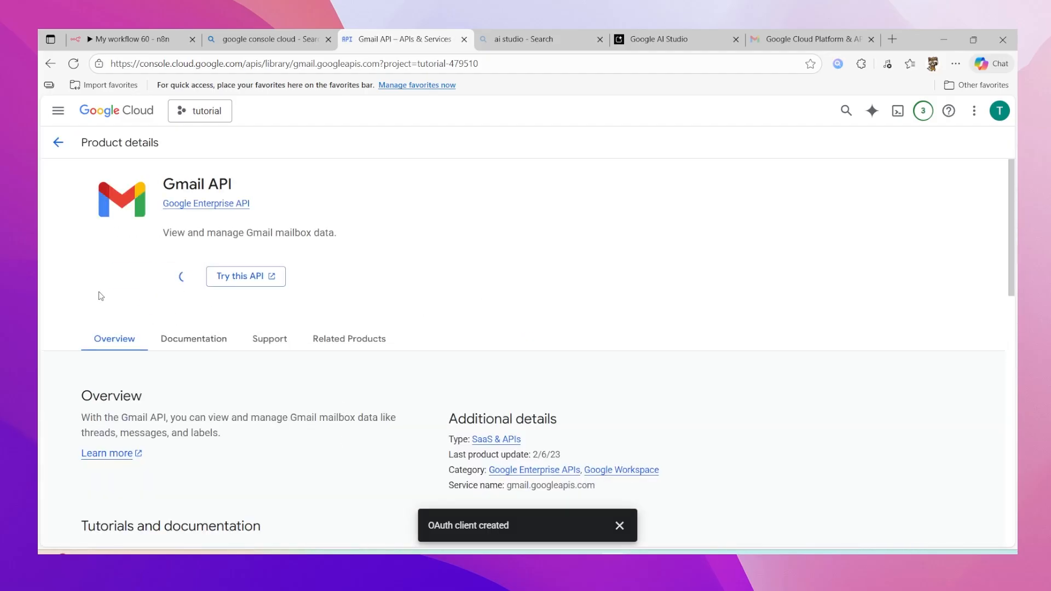
Step: From the project's API credentials, start a new OAuth client ID with the application type Web application
click(58, 111)
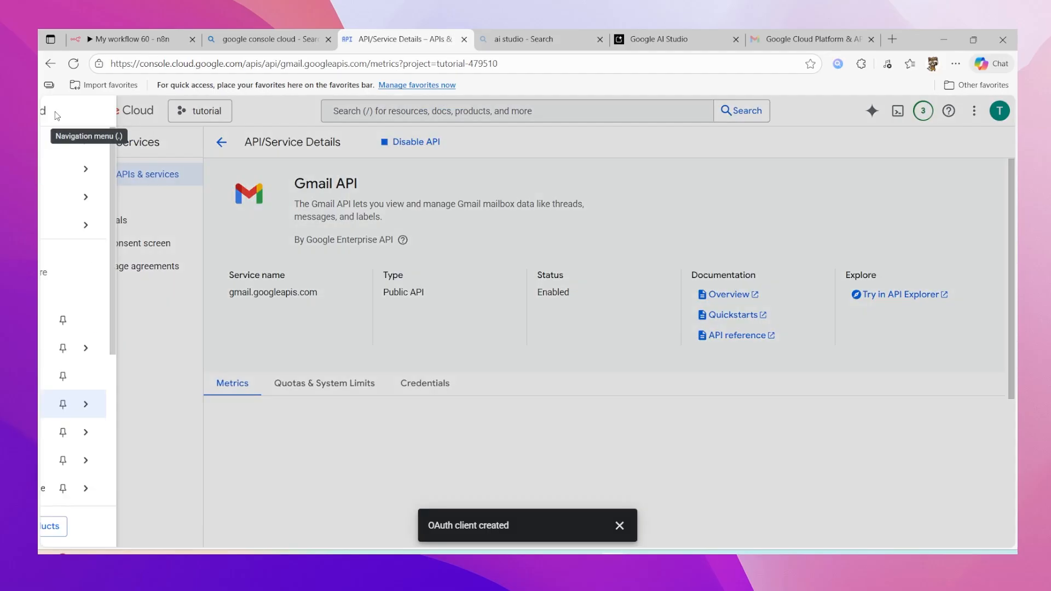
mouse_move(135, 412)
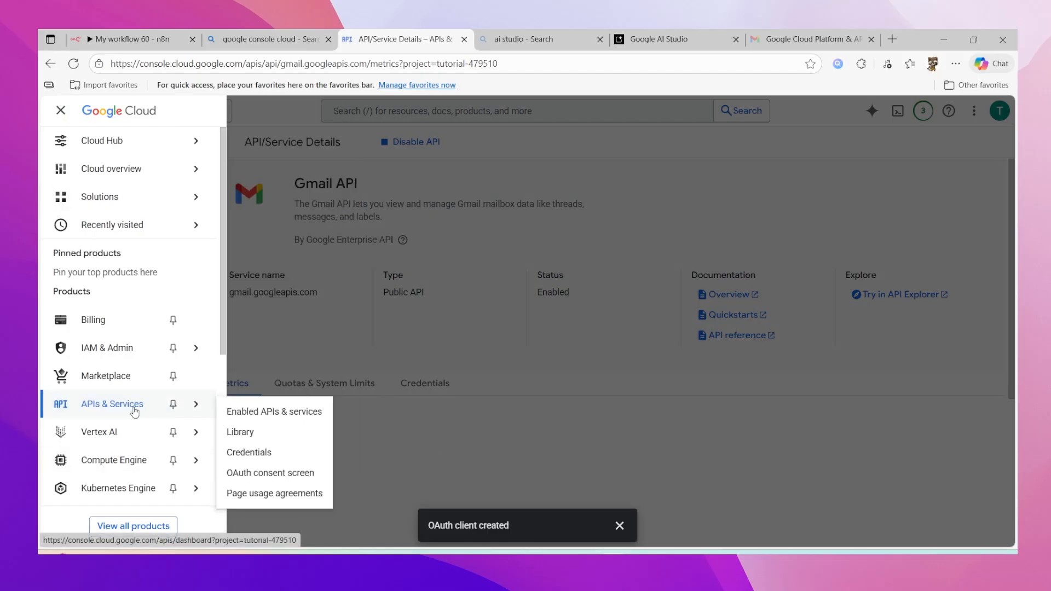
click(272, 453)
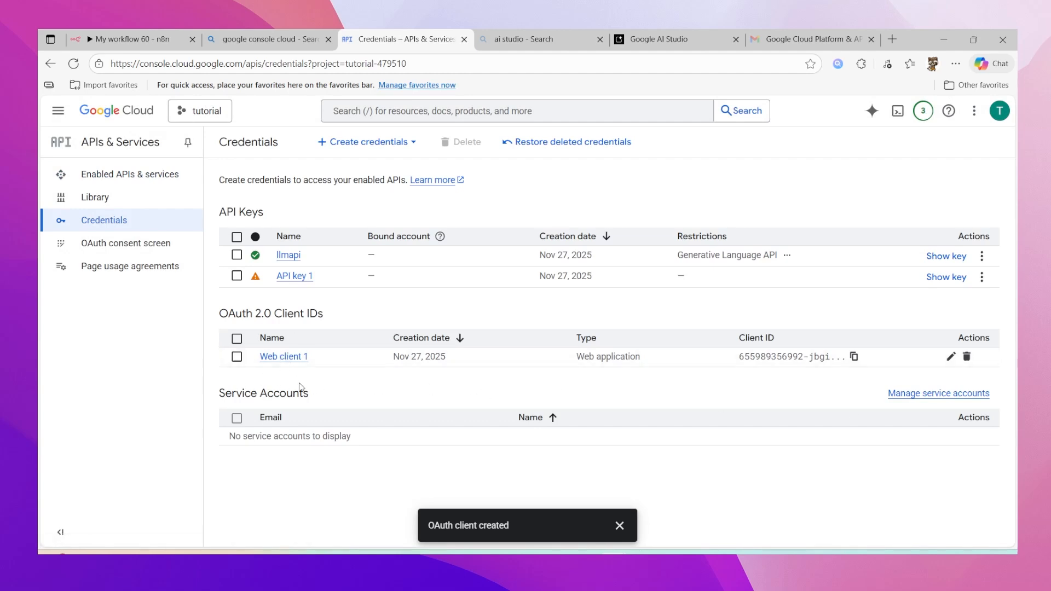
click(349, 141)
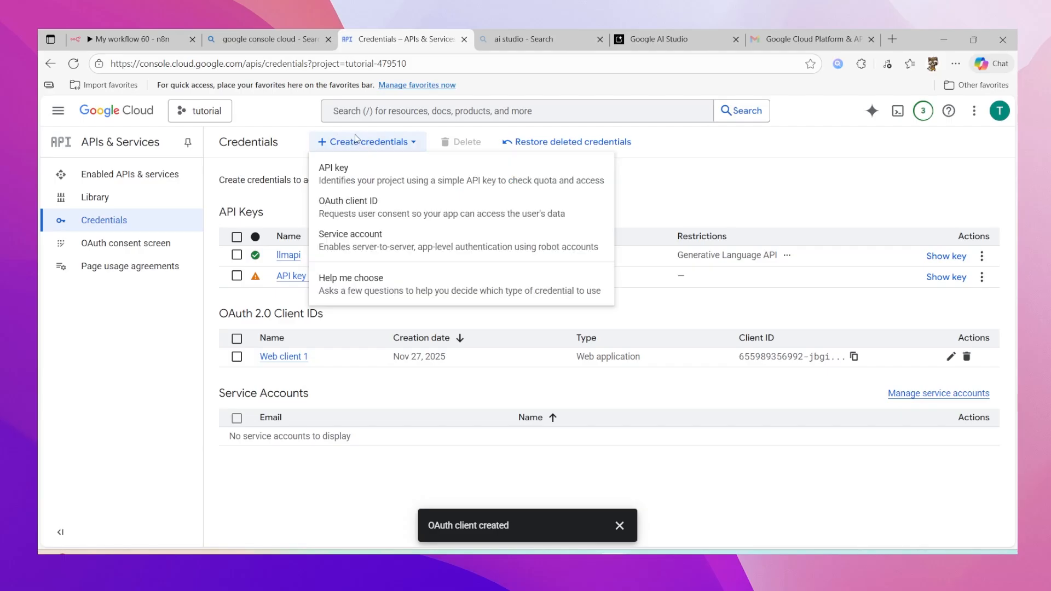
click(356, 212)
click(341, 256)
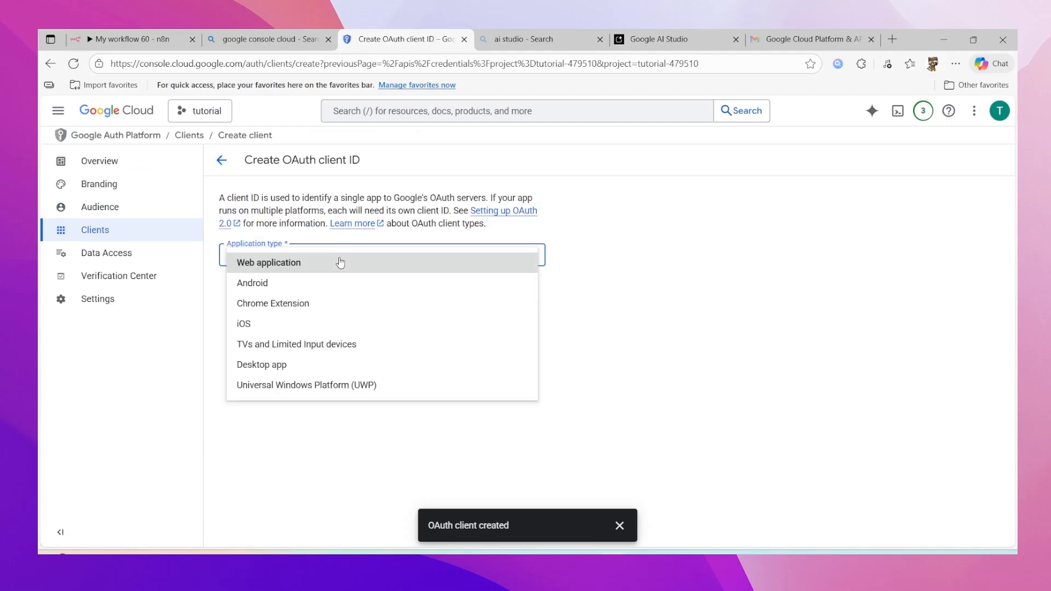
click(266, 263)
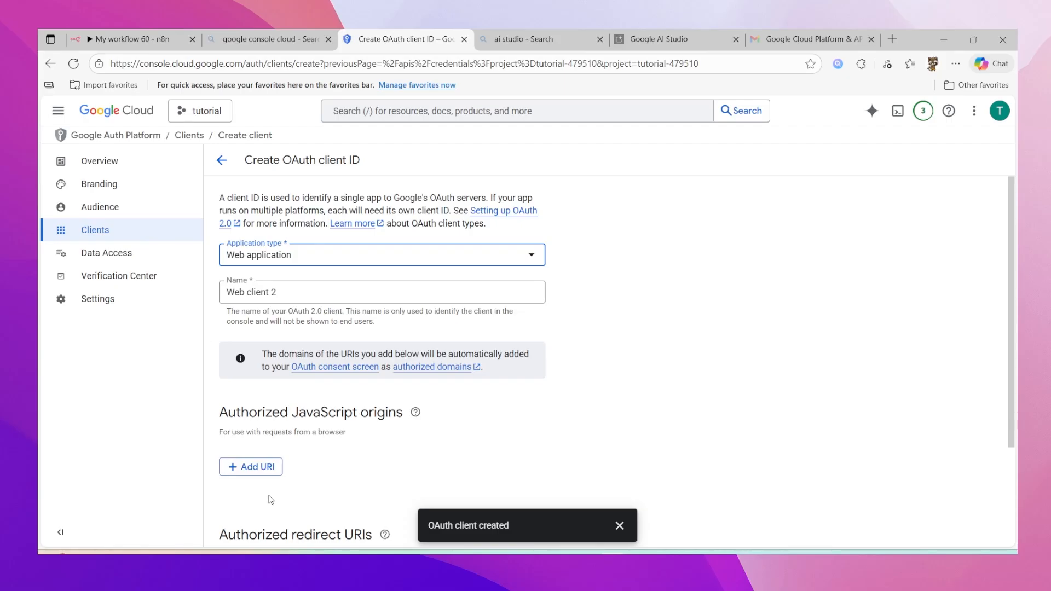
scroll(263, 383, down, 3)
click(246, 456)
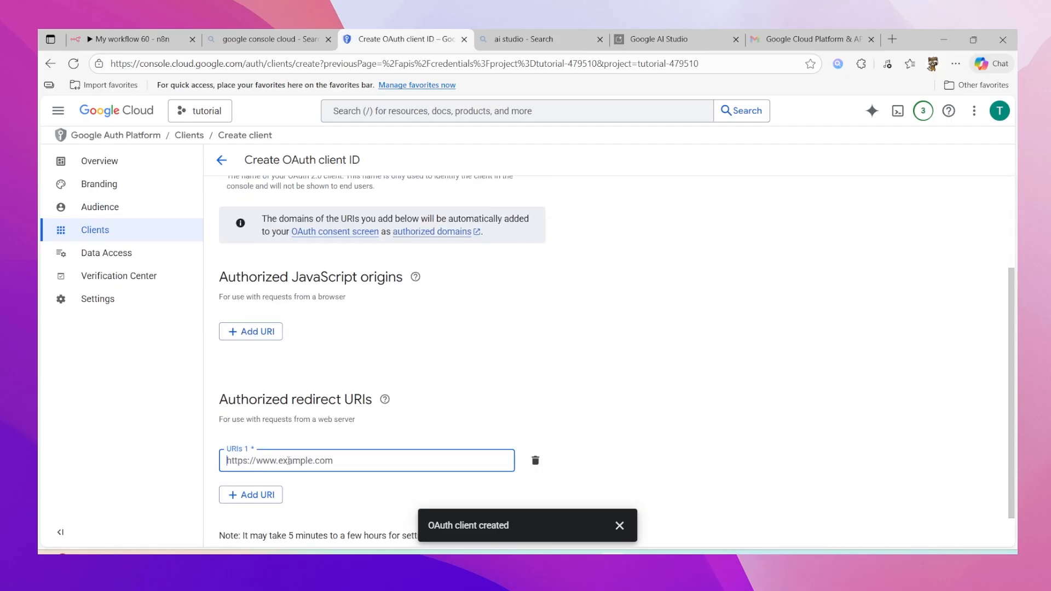
key(ctrl+v)
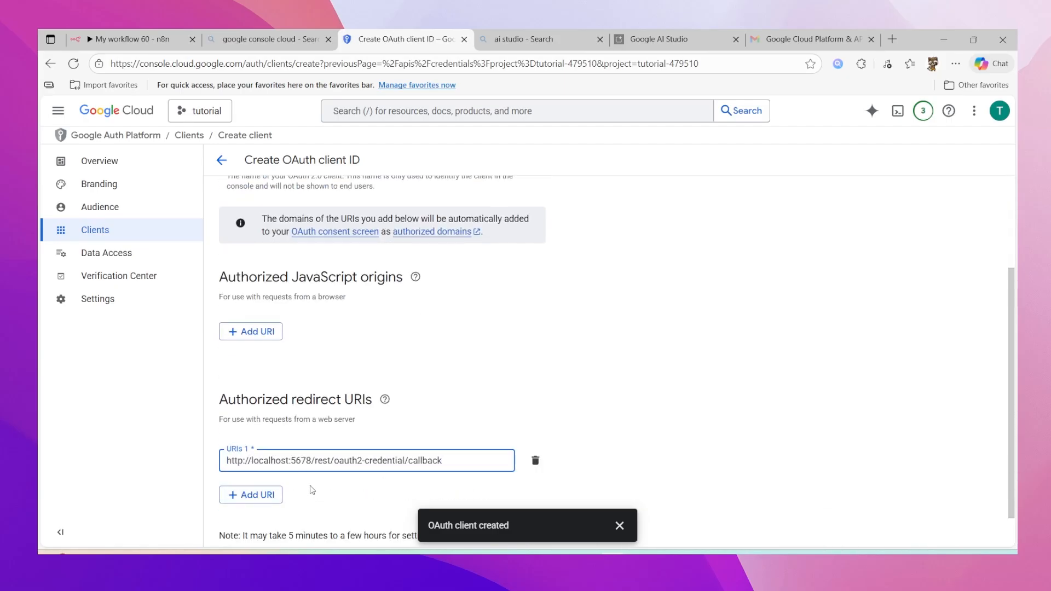
scroll(296, 494, down, 1)
click(241, 521)
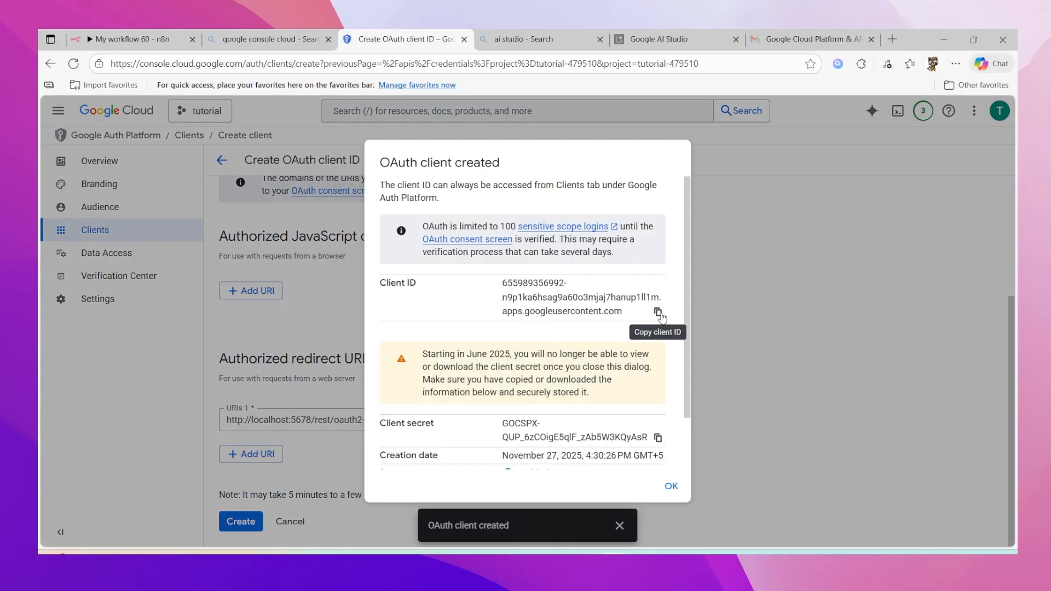
Step: Copy the new OAuth client's ID from Google Cloud into the Client ID of the n8n Gmail credential
click(657, 311)
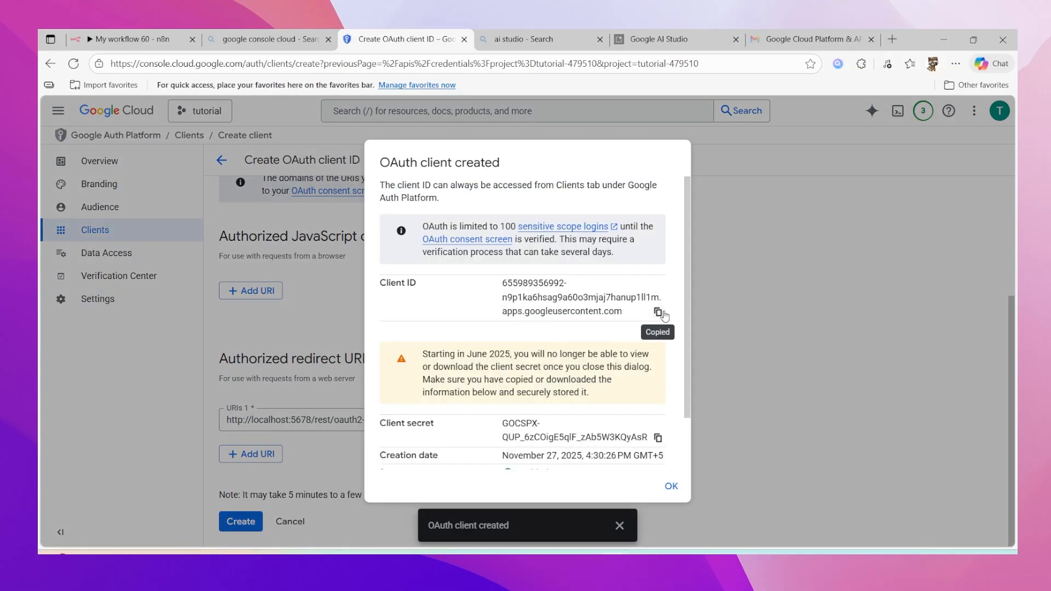
key(ctrl+1)
key(ctrl+v)
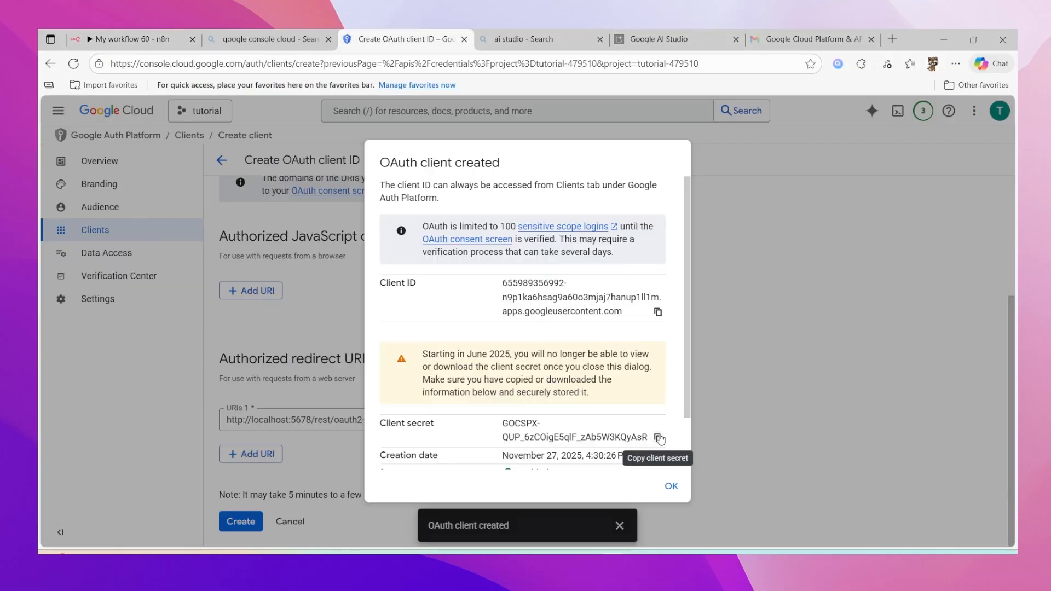
Step: Copy the client secret from Google Cloud, replace the prefilled client secret in the n8n Gmail credential with it, and save the credential
click(408, 39)
click(659, 437)
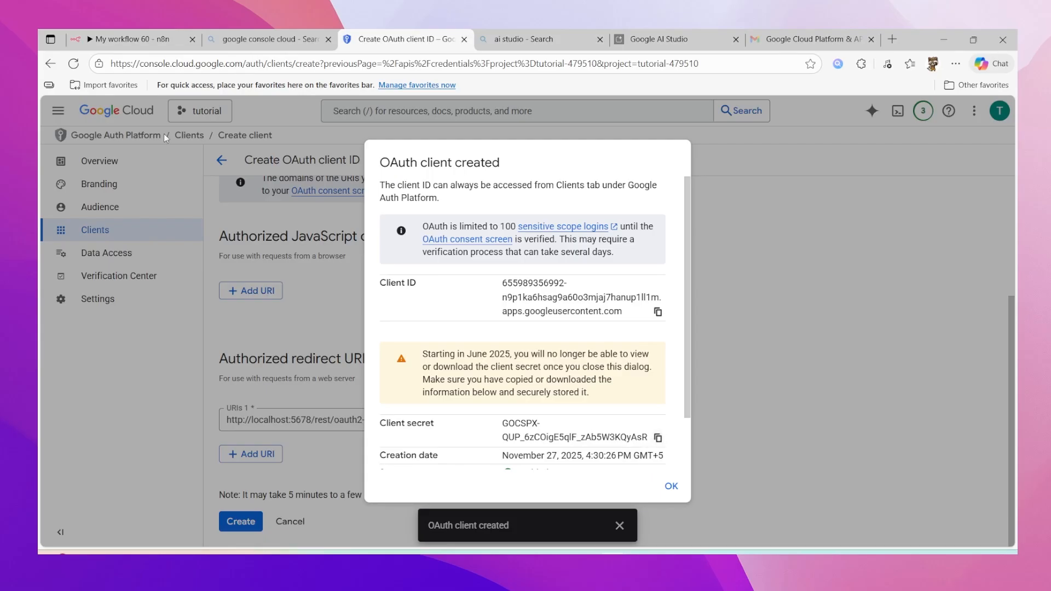
key(ctrl+1)
click(393, 407)
key(ctrl+a)
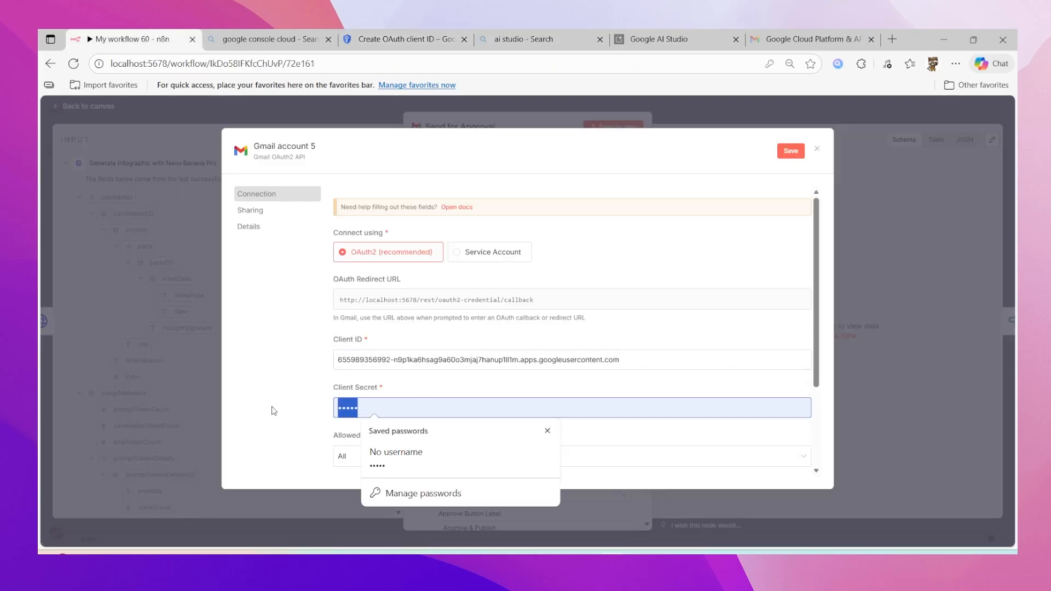
key(ctrl+v)
click(791, 151)
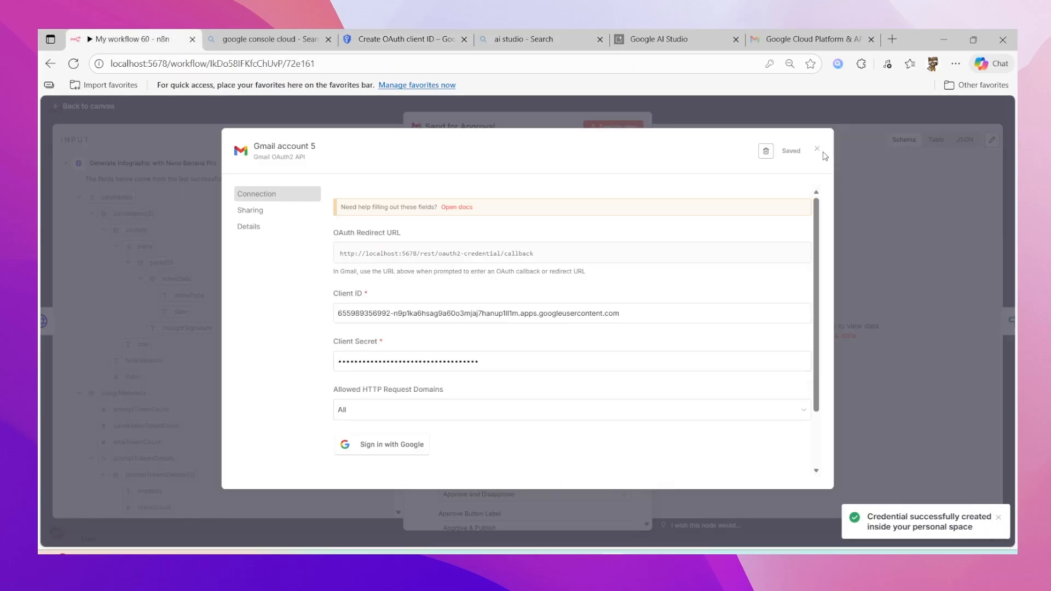
Step: Keep editing the Gmail credential and connect it by signing in with Google and granting the unverified TUTORIAL app the requested Gmail access
click(818, 150)
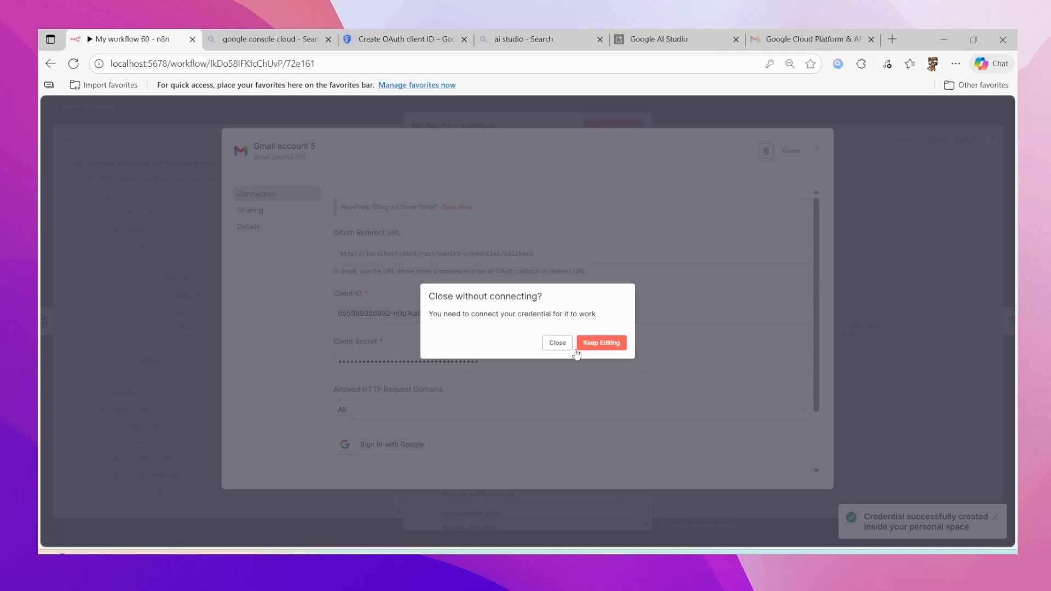
click(601, 344)
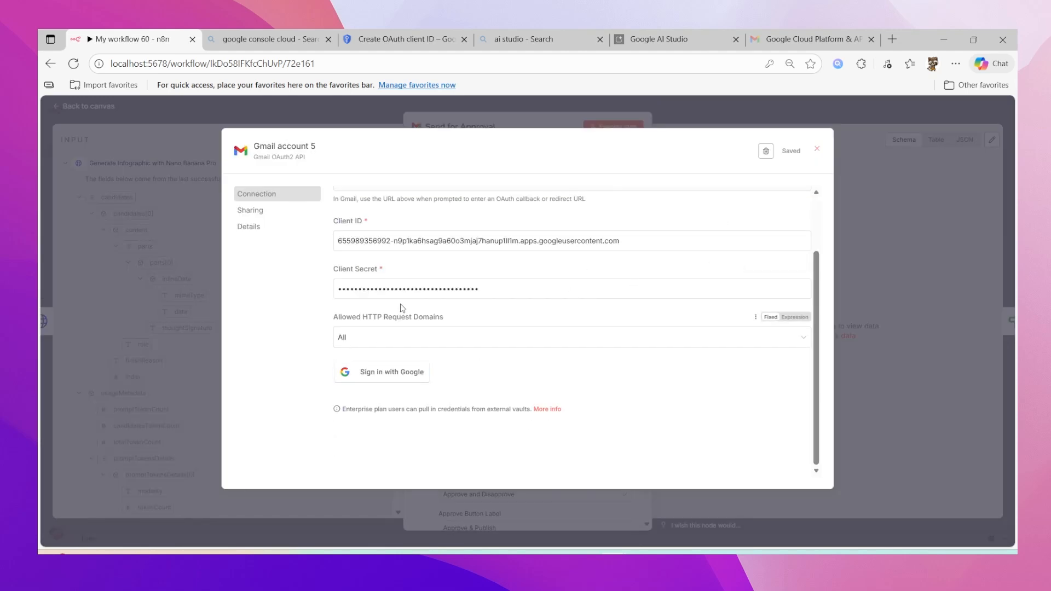
click(370, 383)
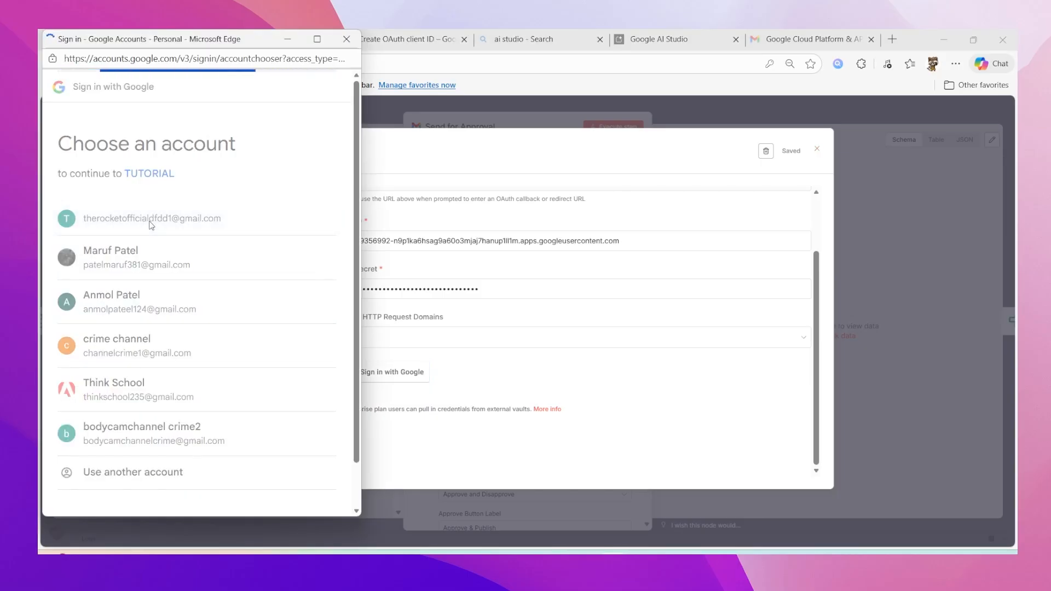
click(76, 329)
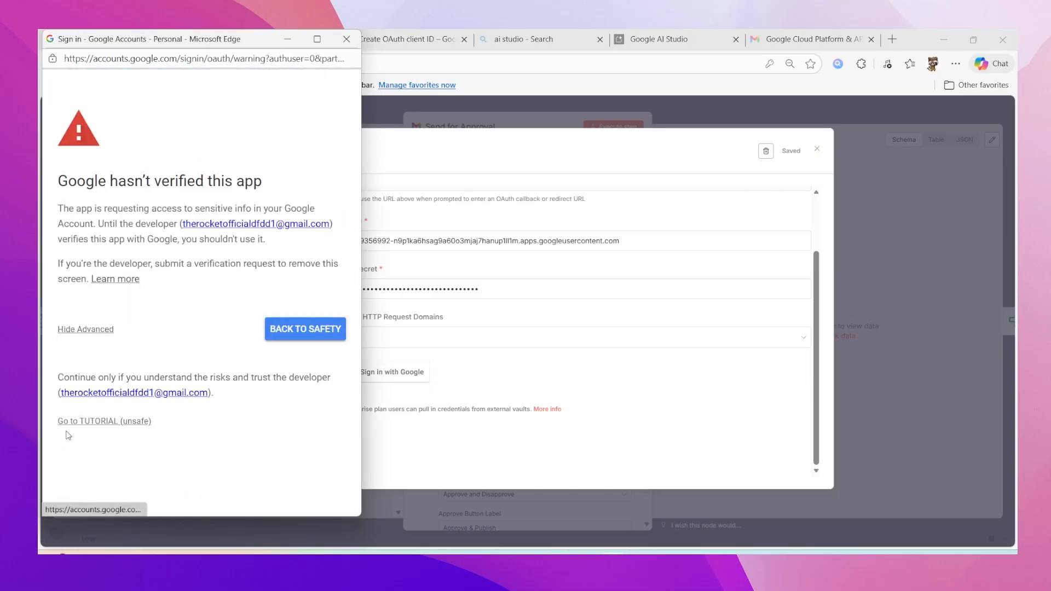
click(81, 430)
click(66, 382)
scroll(167, 407, down, 8)
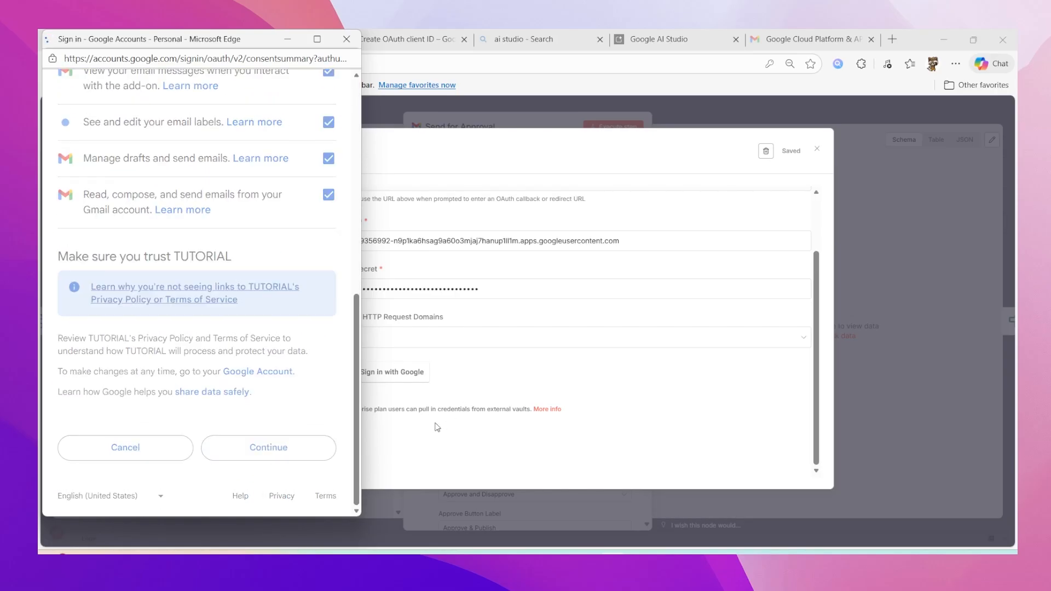
click(333, 448)
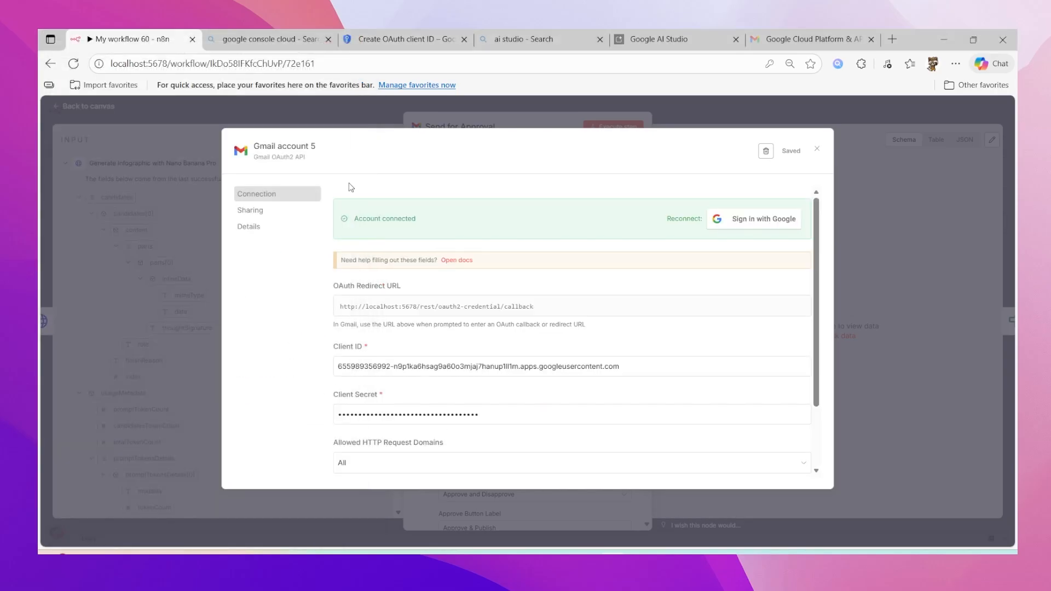
Step: Close the connected Gmail credential, dismiss the browser's password-saving offer, and return to the workflow canvas
drag(329, 213, 542, 221)
click(819, 151)
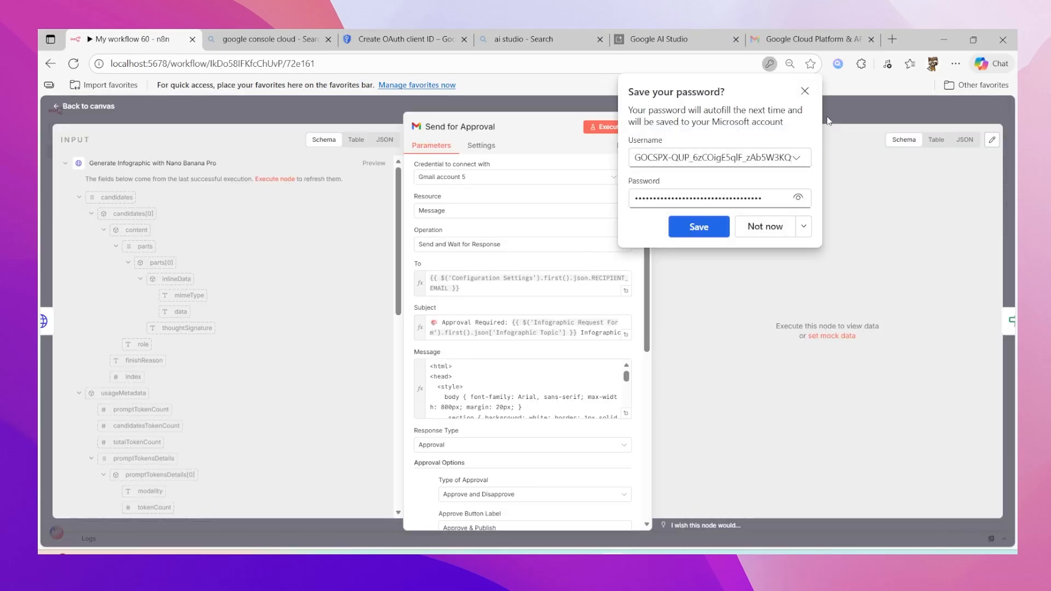
click(805, 91)
key(Escape)
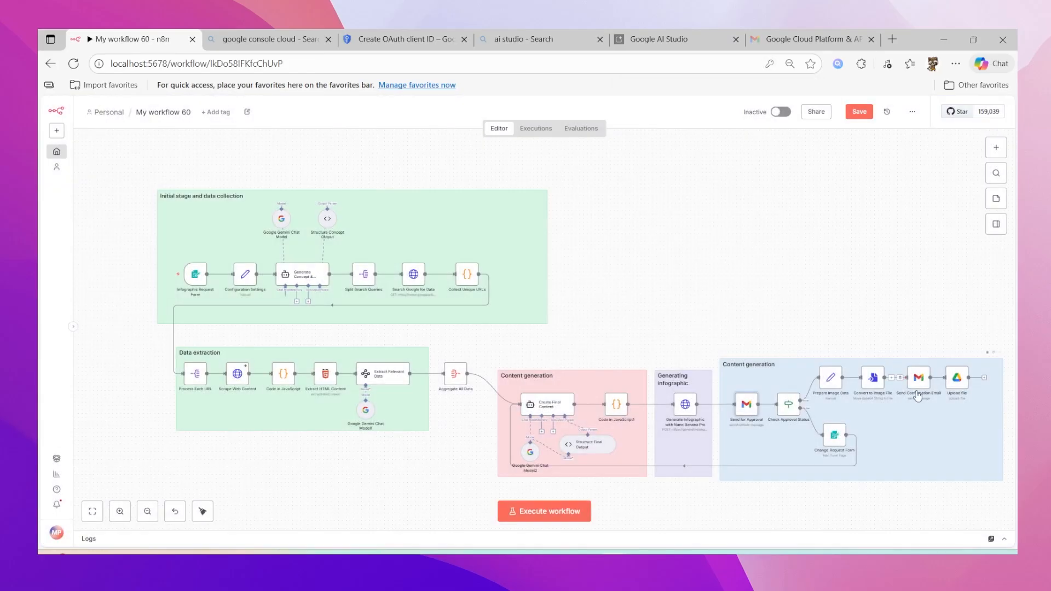
Step: Find the Google Drive API in the Google Cloud API Library and enable it for the tutorial project
click(454, 35)
click(671, 486)
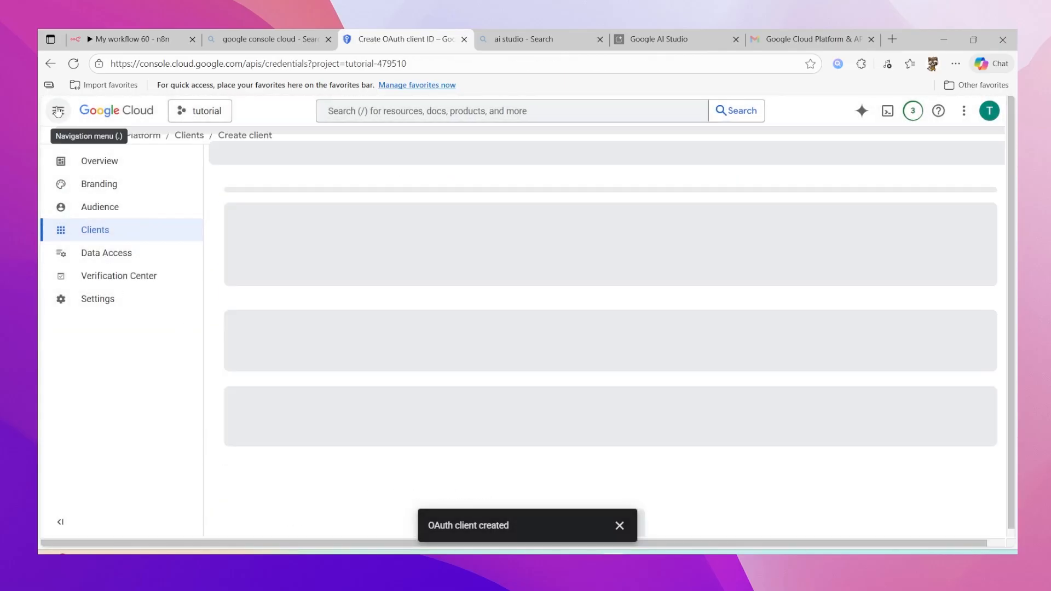
click(58, 112)
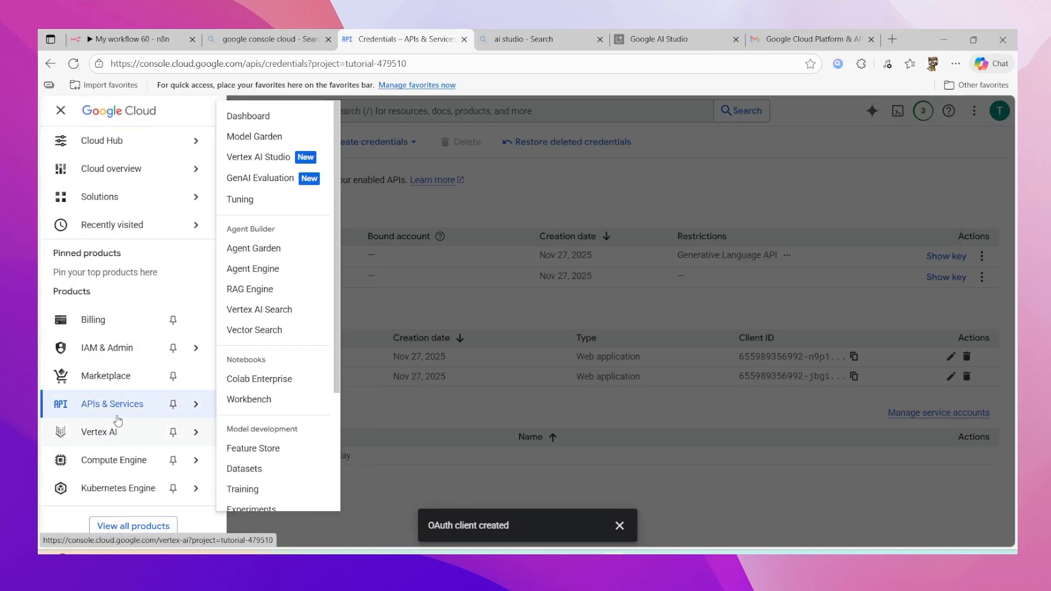
mouse_move(130, 409)
click(240, 432)
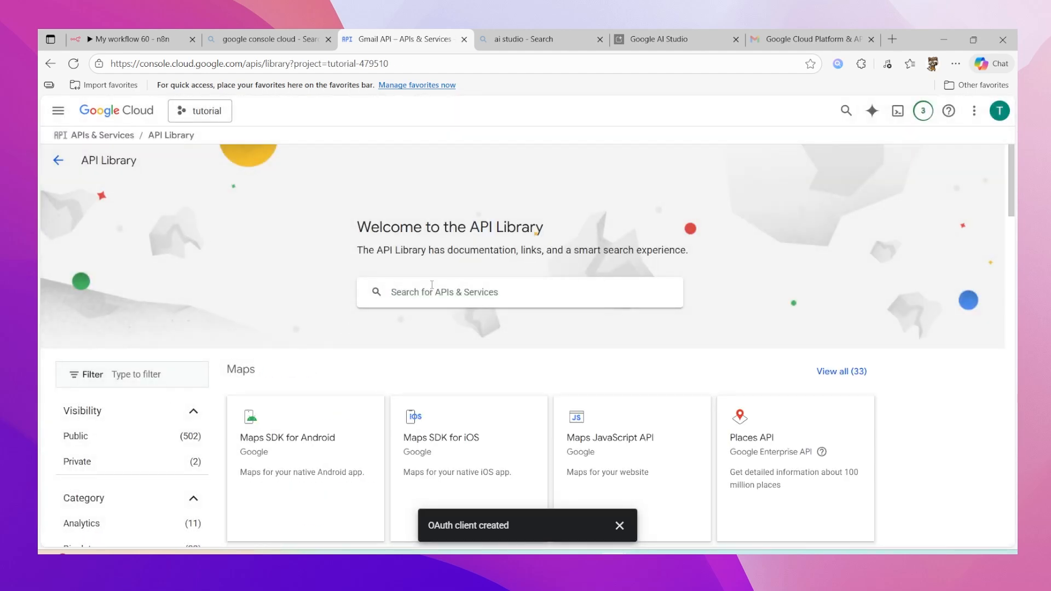
text(google ddrive)
key(Return)
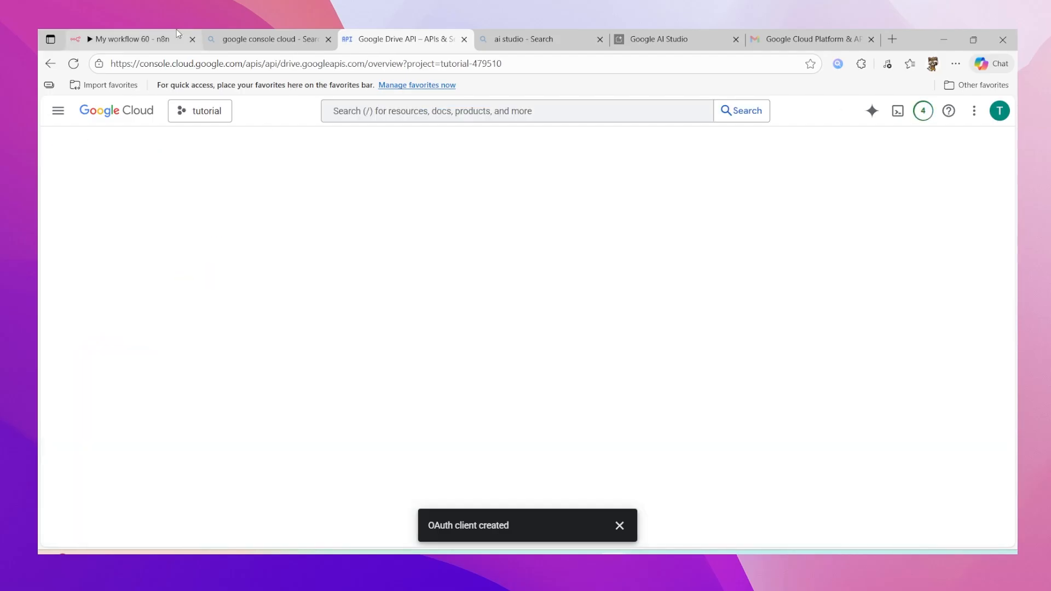
Step: Return to the n8n workflow and check the Google Drive credential and parameters of the Upload file node
click(137, 34)
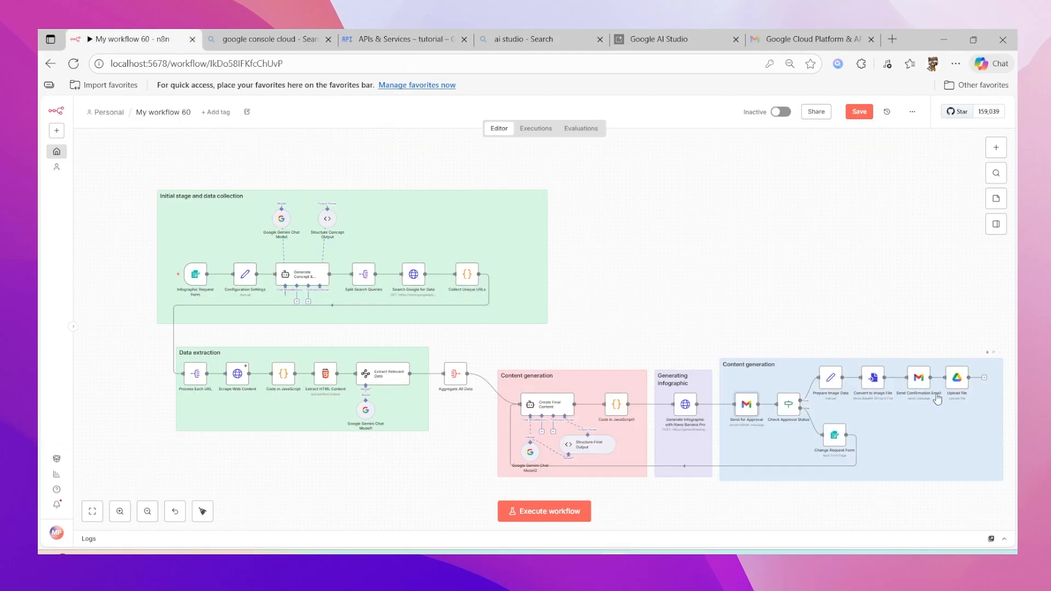
double_click(956, 386)
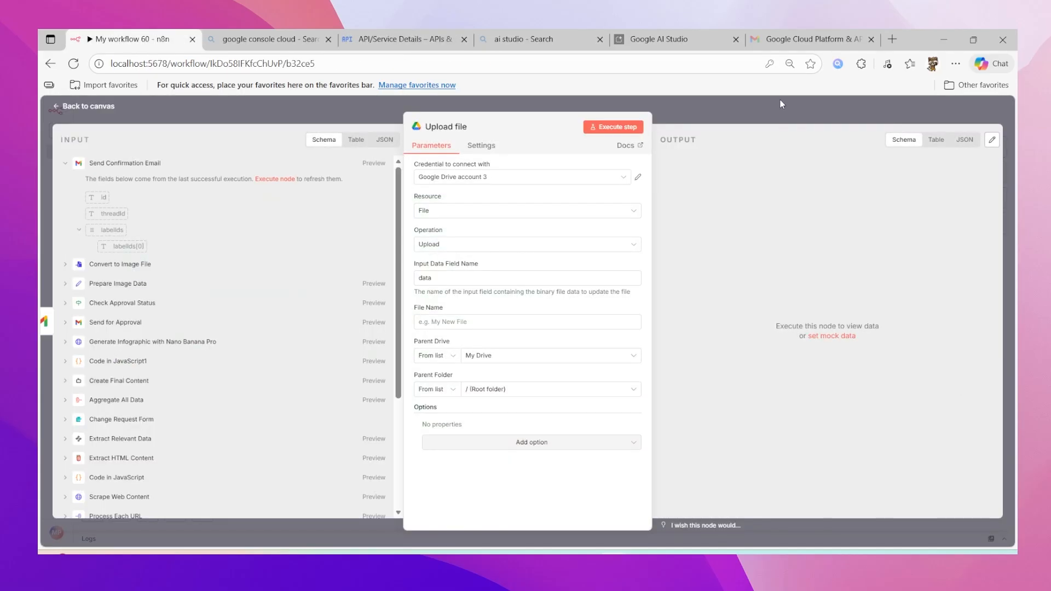
click(780, 99)
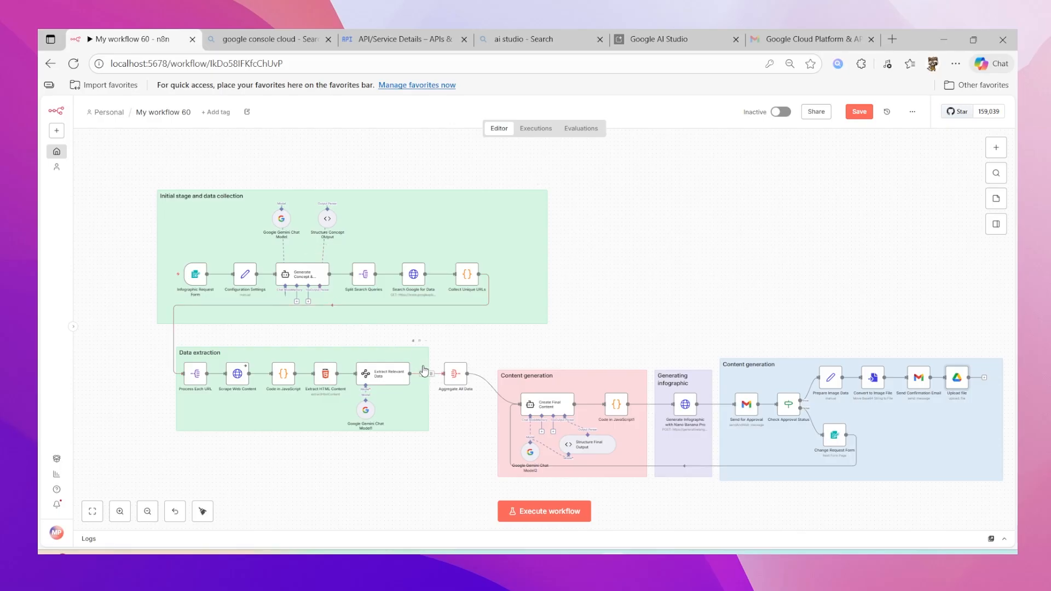
Step: Execute the workflow and enter the infographic topic "create an info graphic about elon musk net worth from 2021 to 2025" in its form
click(551, 518)
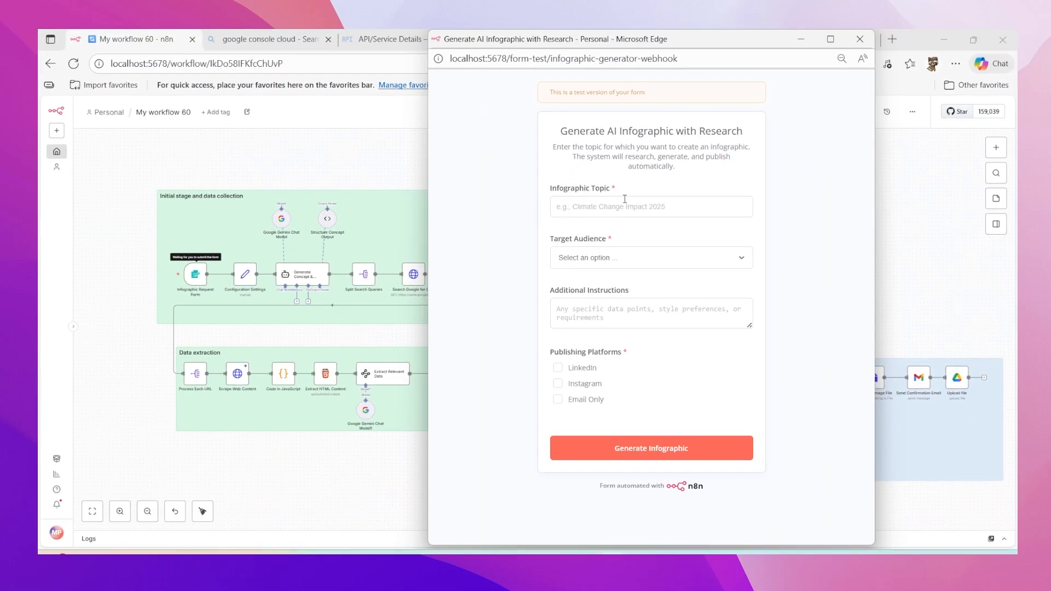
click(565, 214)
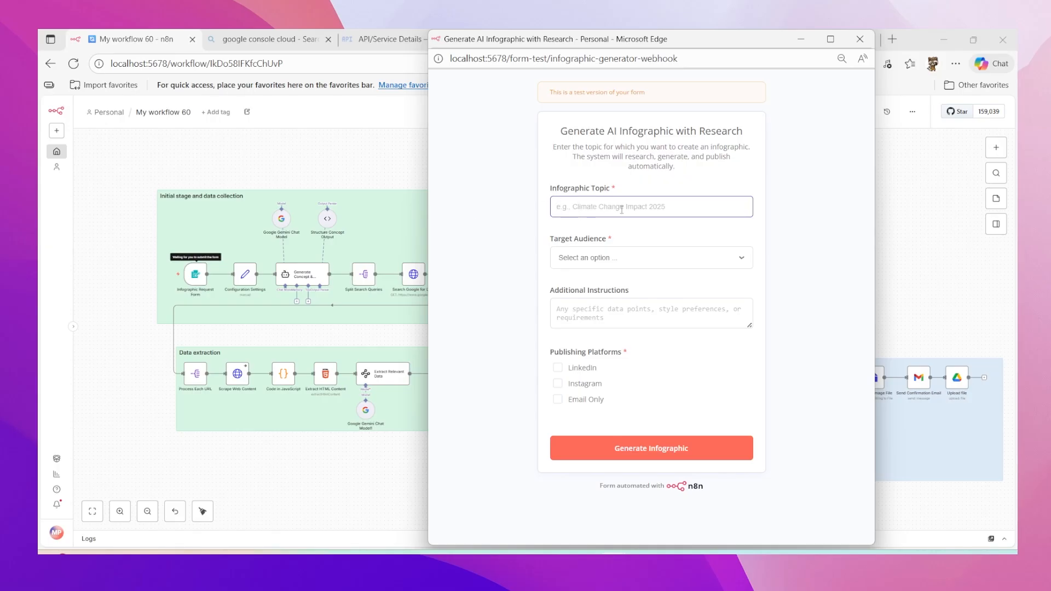
text(create an info graphic about elon musk net)
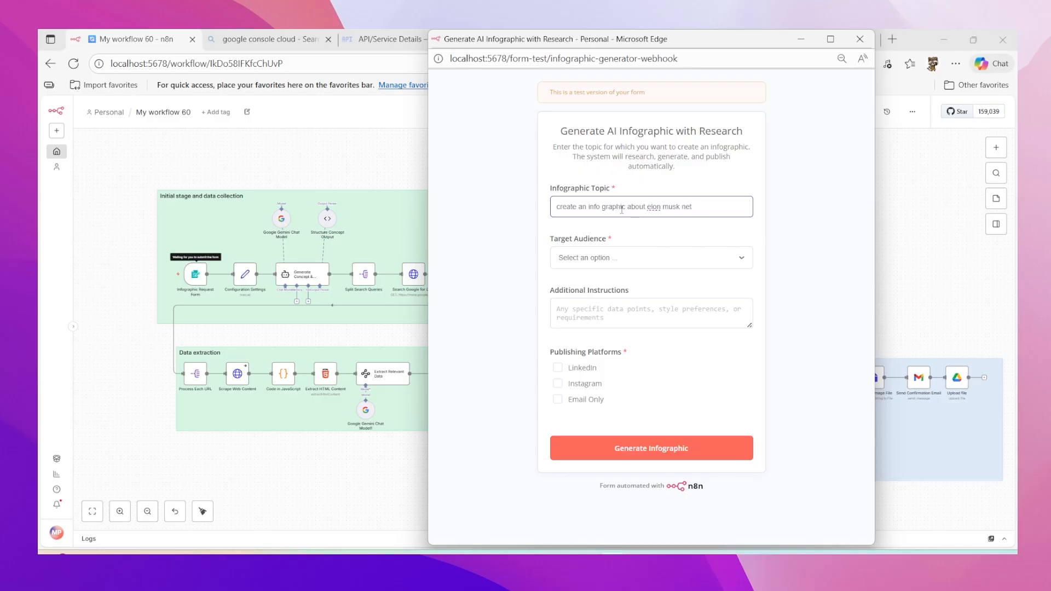
text(1 to 2025)
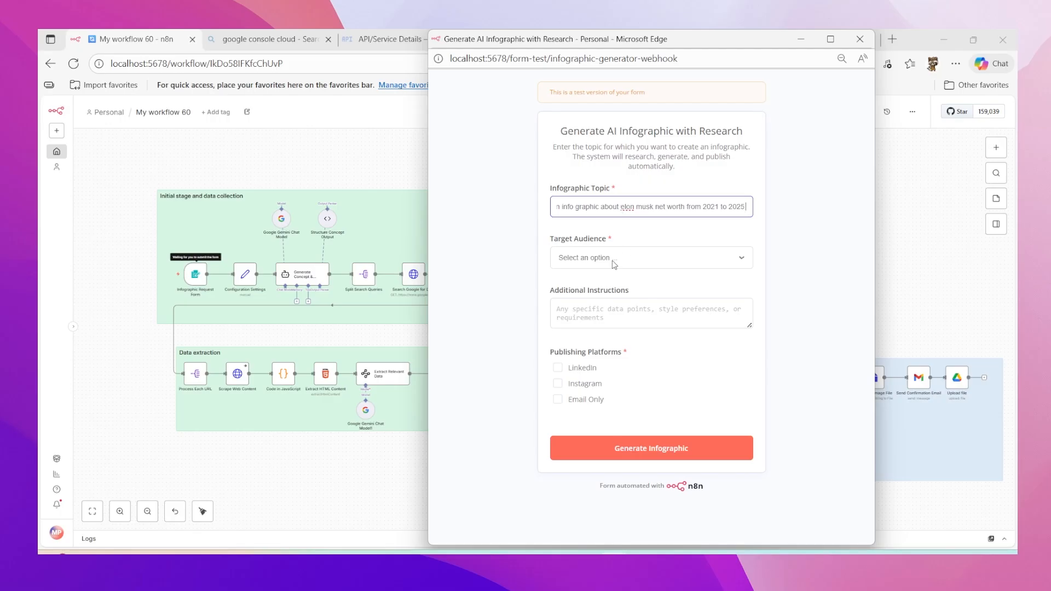
Step: Set the target audience to Business Professionals and add the instructions "specify when the networh goes about 200billion why that heppens"
click(575, 257)
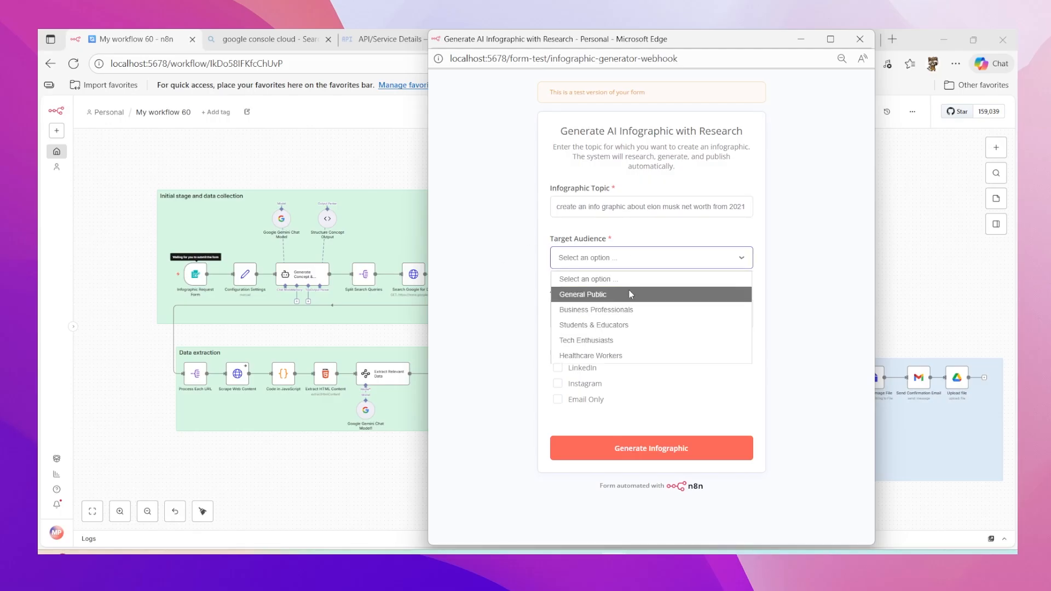
click(563, 309)
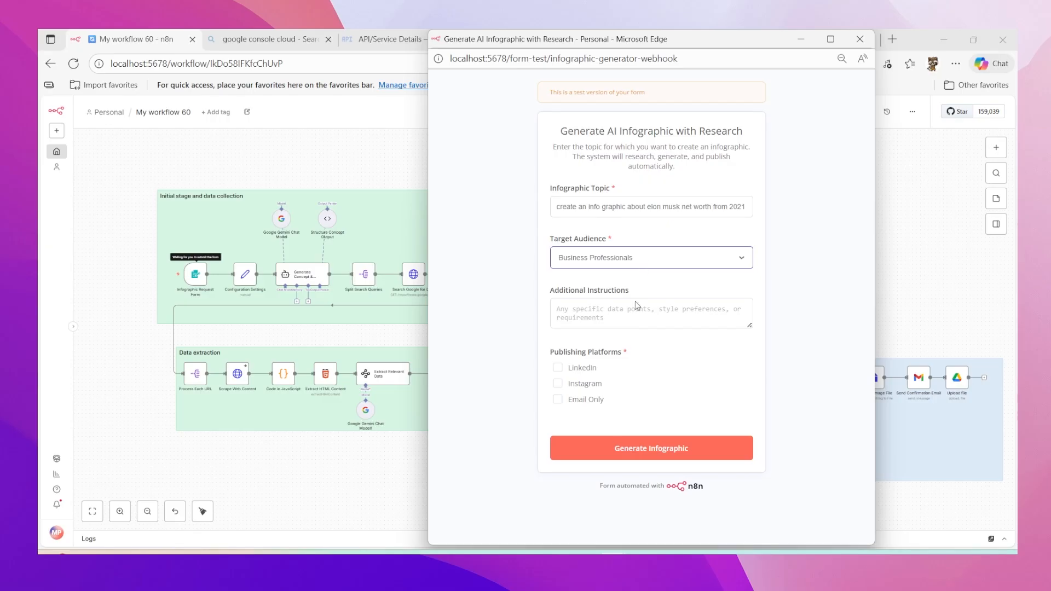
click(634, 322)
double_click(599, 296)
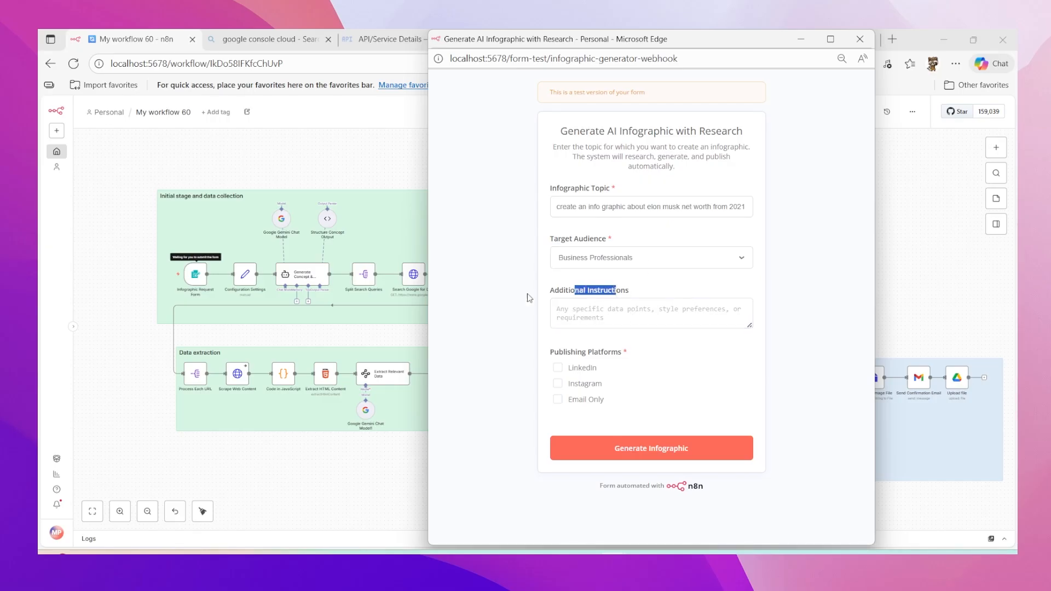
click(620, 319)
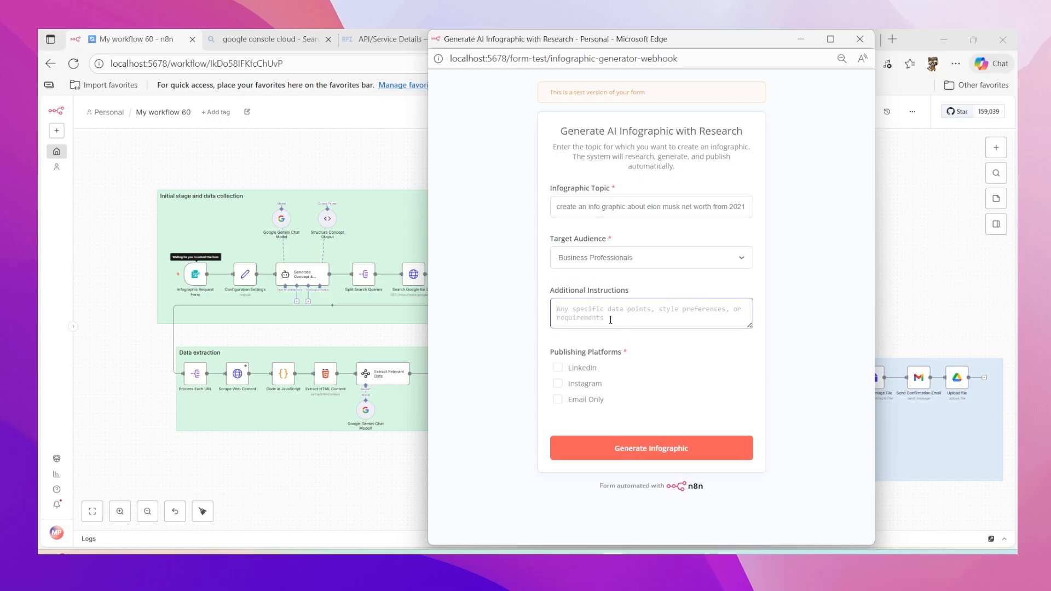
text(sp)
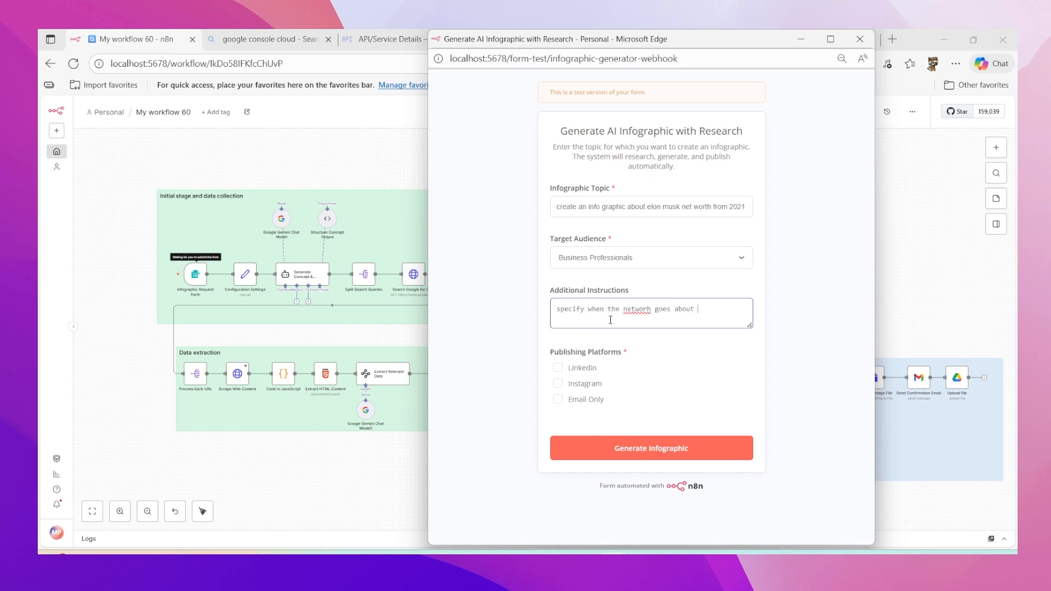
text(ion why that heppens)
Step: Select only LinkedIn as the publishing platform, submit the form to generate the infographic, and minimize the form window
drag(555, 352, 624, 353)
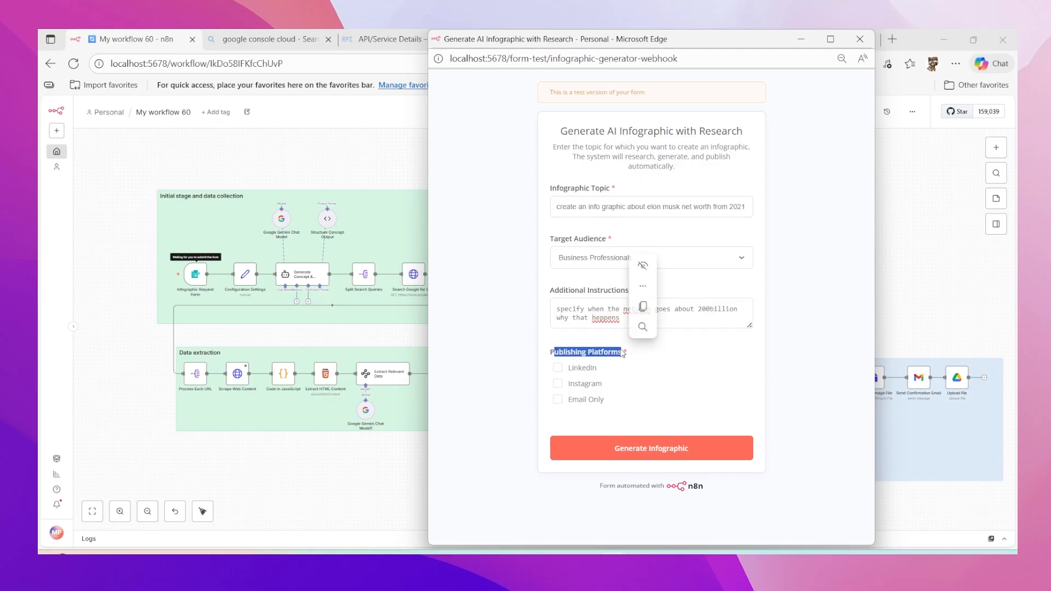
click(617, 399)
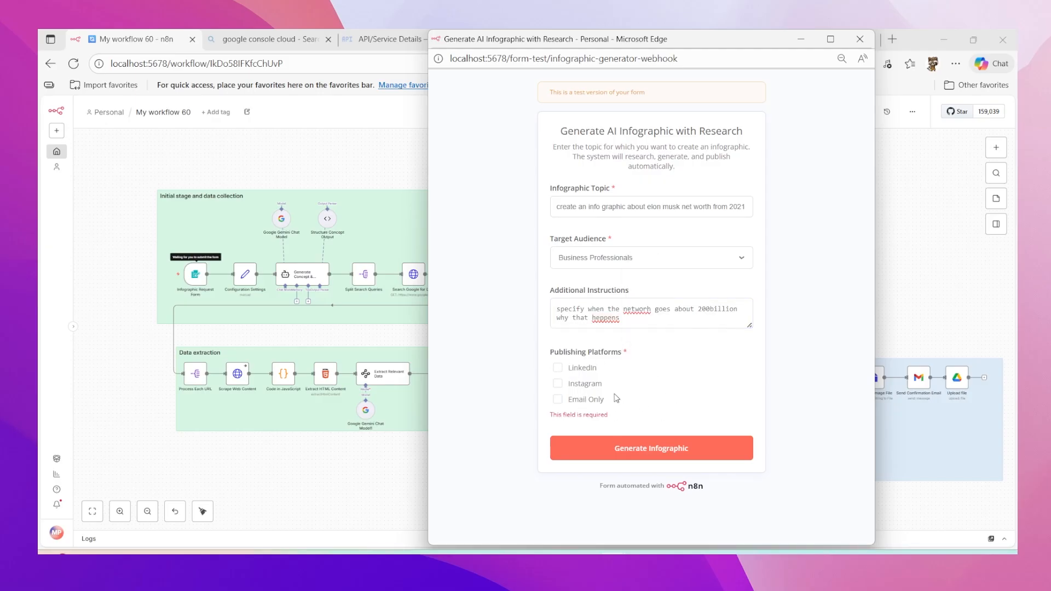
click(558, 399)
click(557, 369)
click(564, 403)
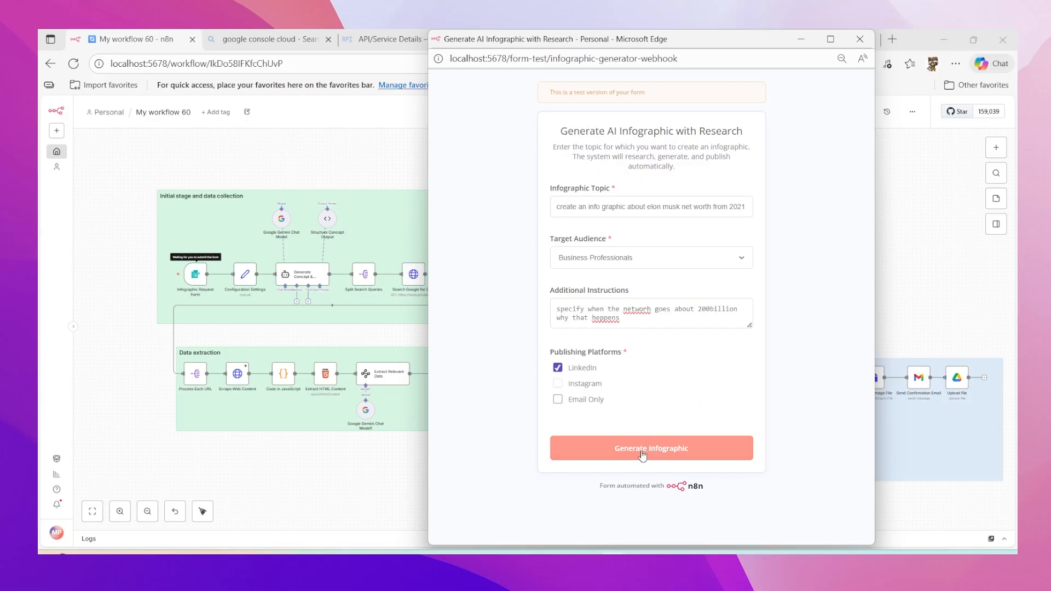
click(673, 452)
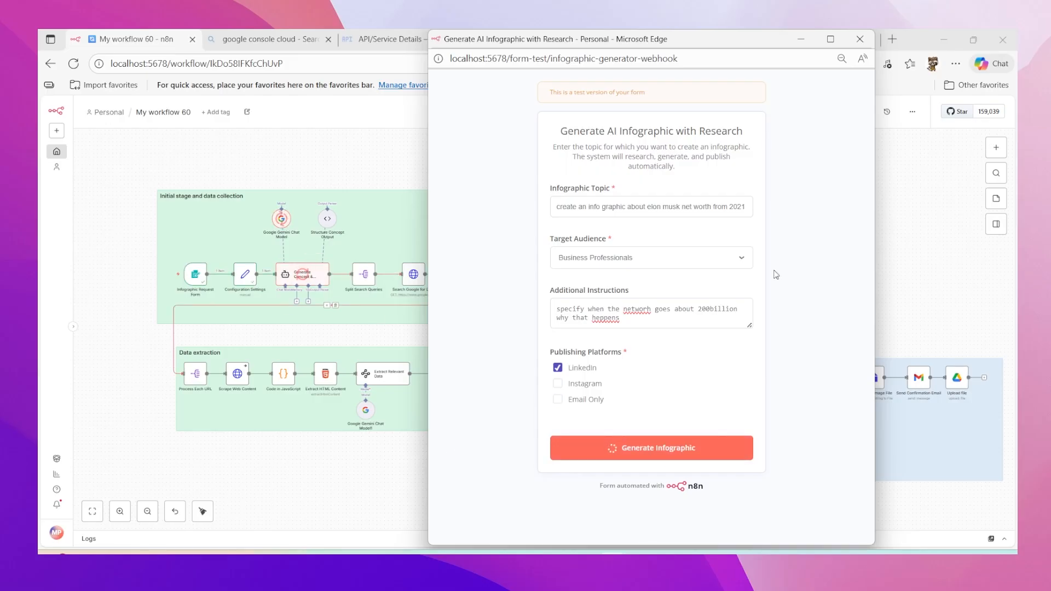
click(801, 39)
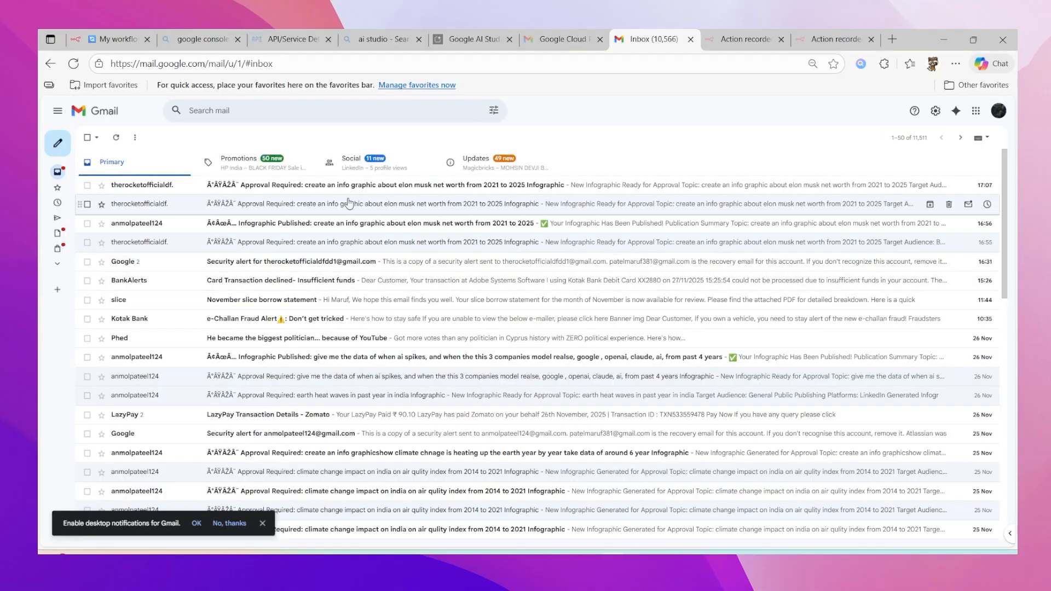
Step: Open the newest Approval Required email in the Gmail inbox and examine its request details and generated infographic
click(349, 187)
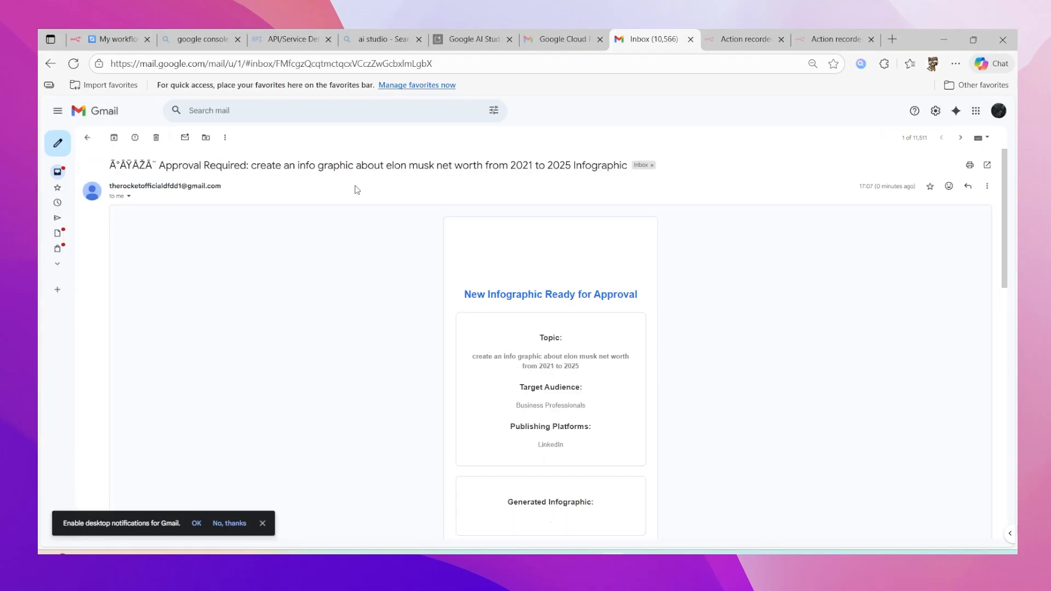
scroll(461, 317, down, 1)
drag(464, 242, 593, 252)
click(589, 348)
scroll(587, 348, down, 5)
scroll(589, 350, down, 1)
scroll(593, 326, up, 5)
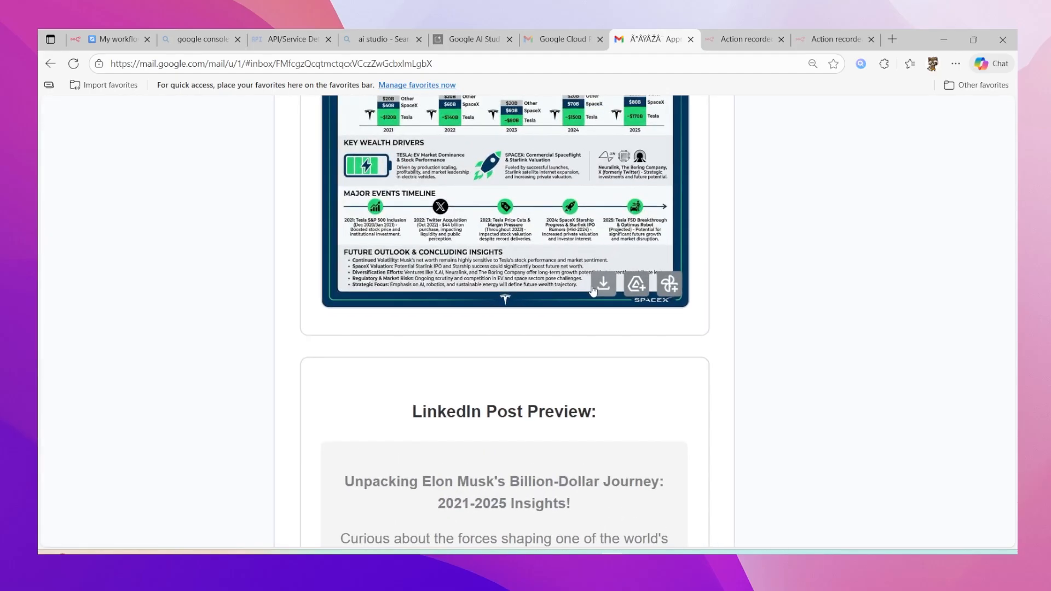
scroll(570, 305, up, 3)
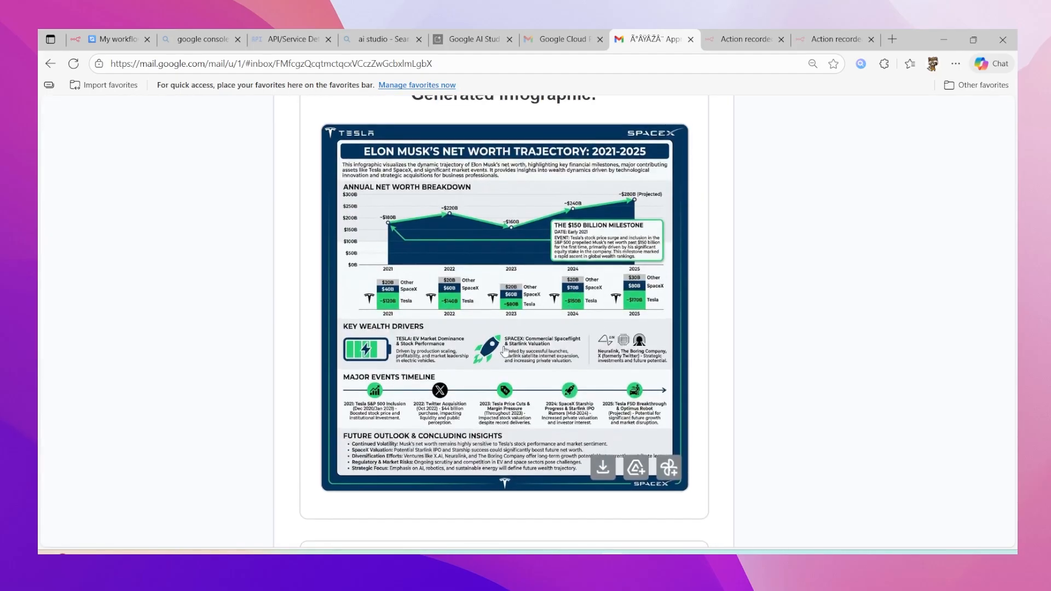
scroll(424, 190, up, 1)
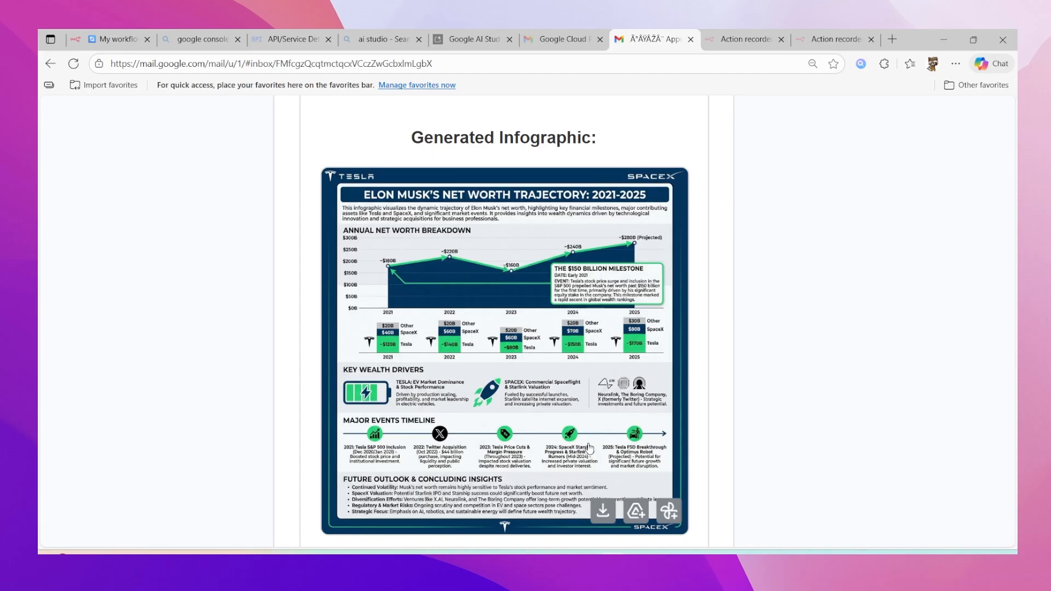
Step: Read the LinkedIn post preview and the rest of the approval email down to its approval options
scroll(566, 435, down, 6)
scroll(569, 394, up, 3)
scroll(570, 395, down, 10)
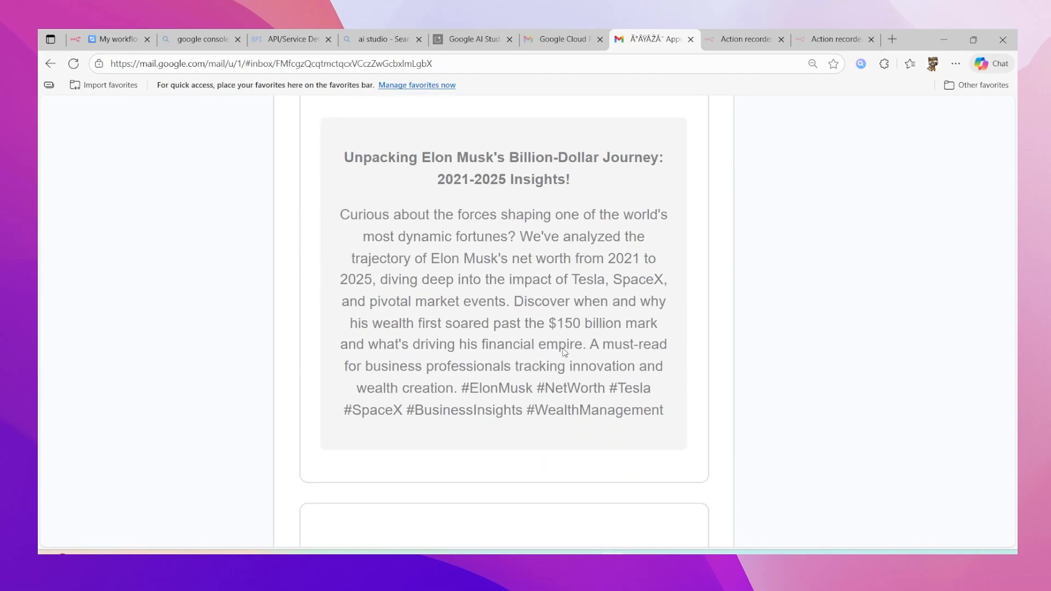
scroll(484, 256, up, 5)
drag(408, 146, 613, 146)
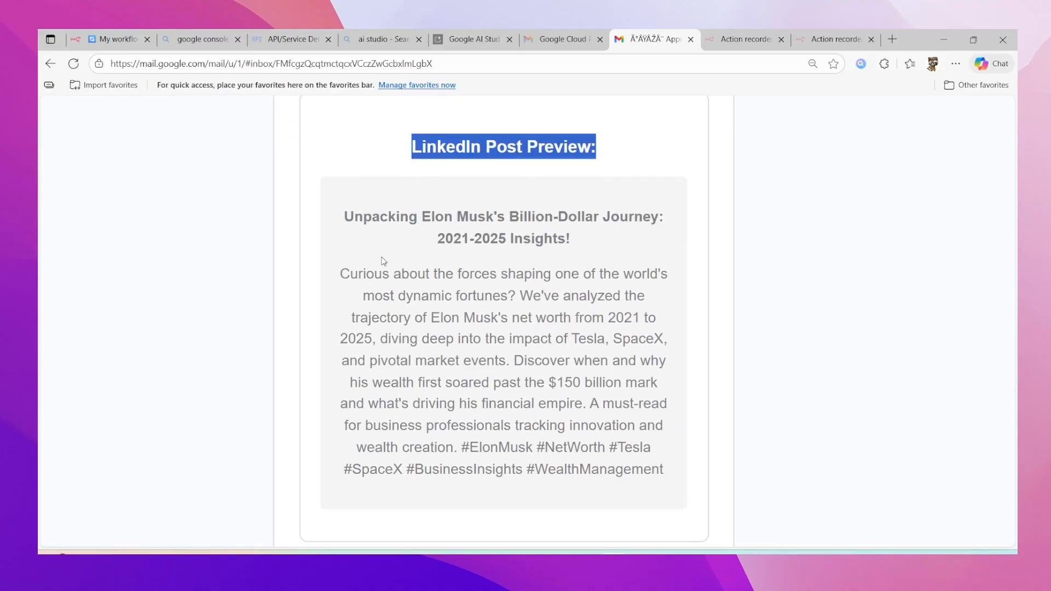
drag(340, 274, 536, 276)
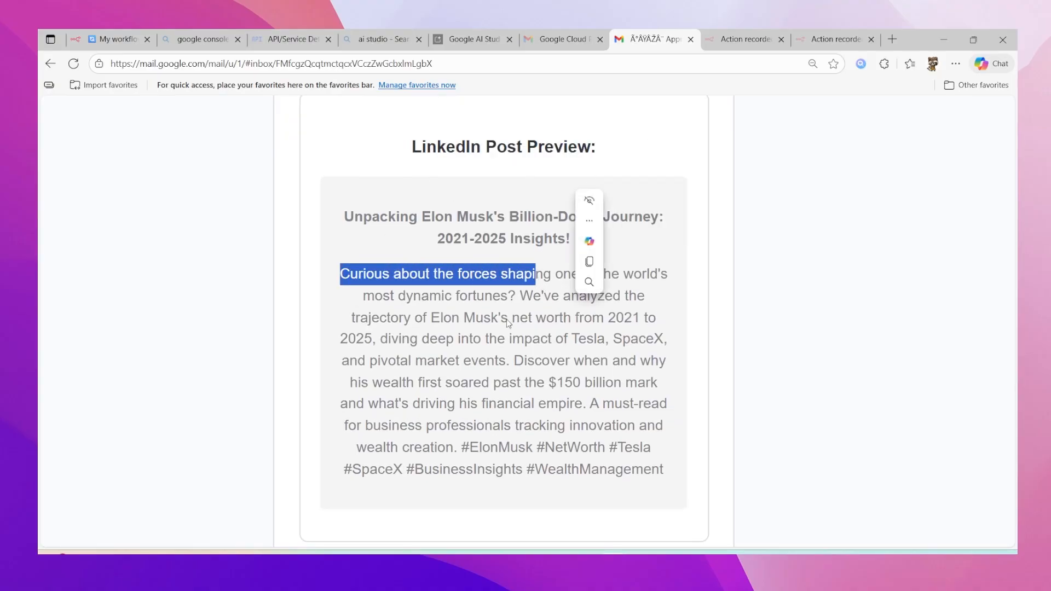
scroll(729, 358, down, 5)
click(729, 359)
scroll(641, 380, down, 6)
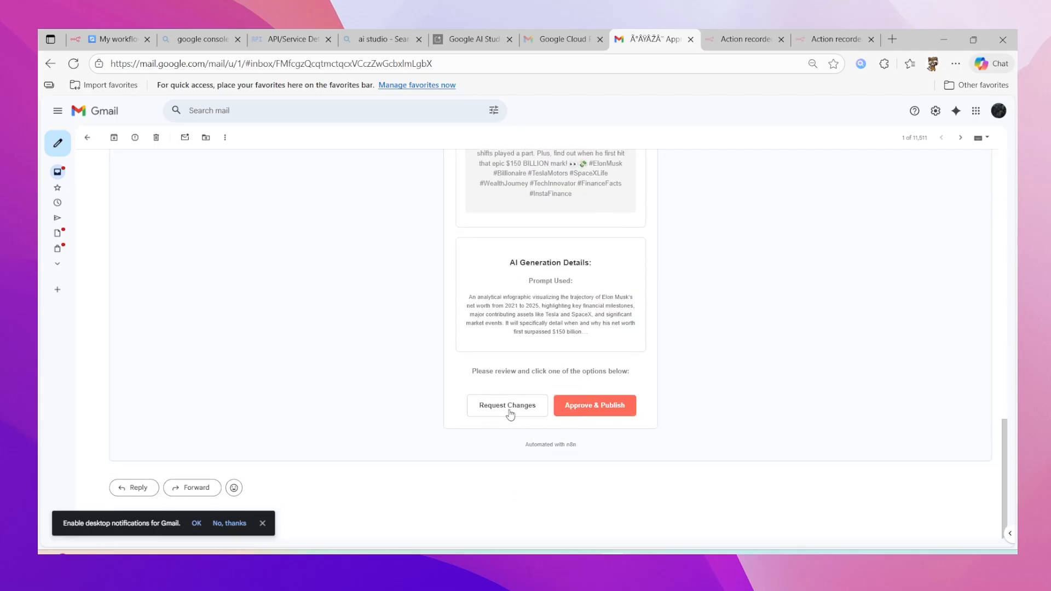
Step: Check the running workflow in n8n, return to the approval email, and approve the infographic for publishing
click(123, 39)
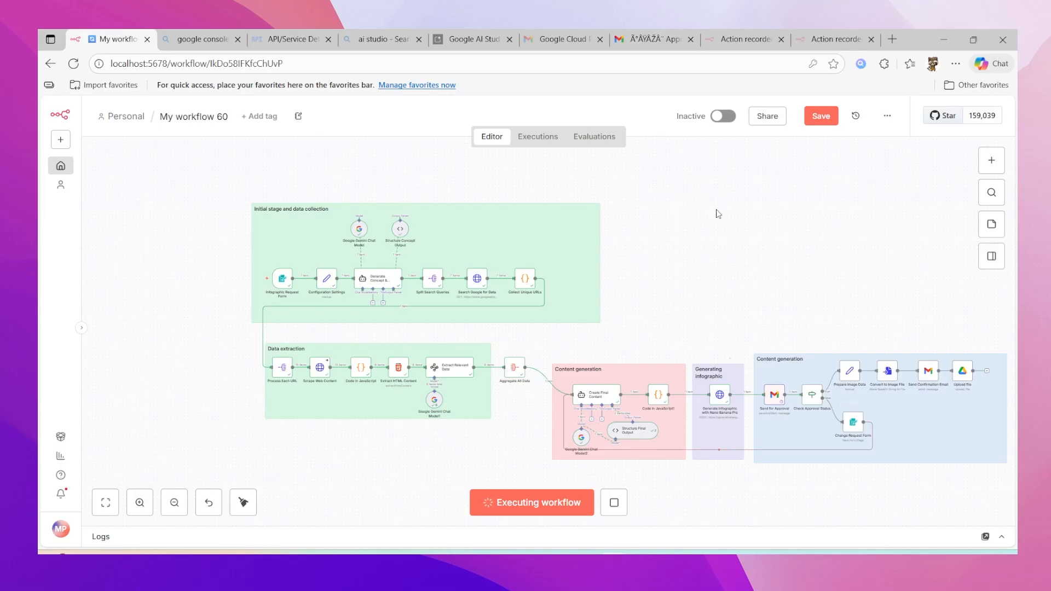
click(654, 36)
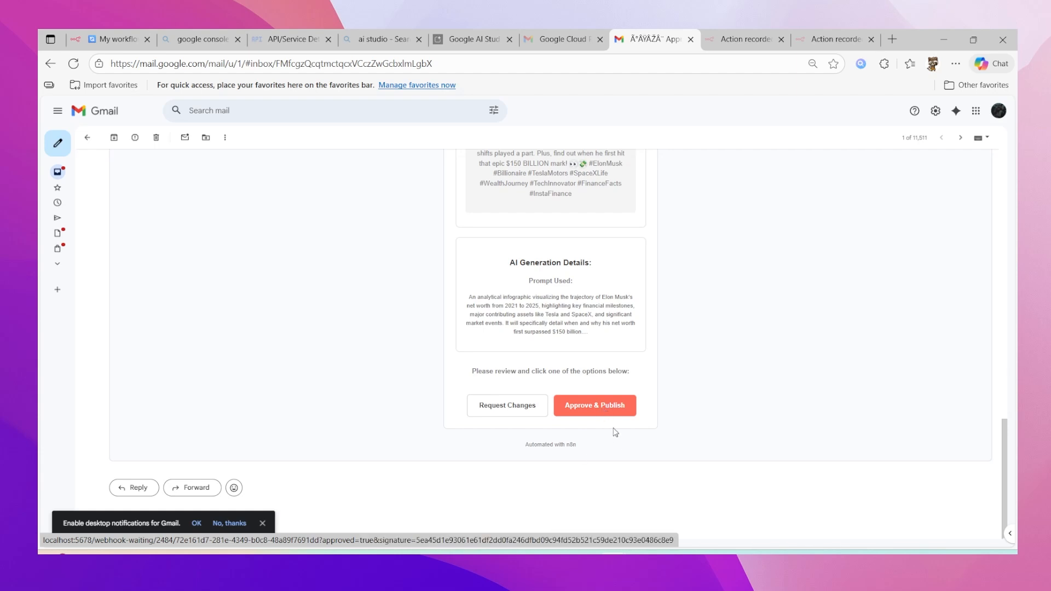
click(612, 415)
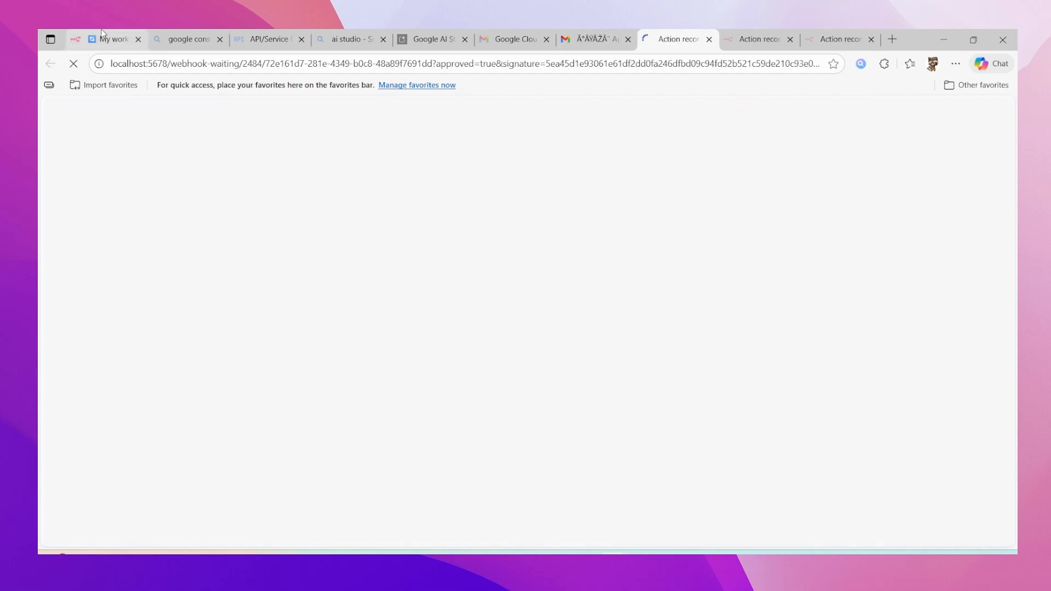
Step: Go back to the n8n workflow and follow the execution of the final email and Upload file nodes
click(102, 40)
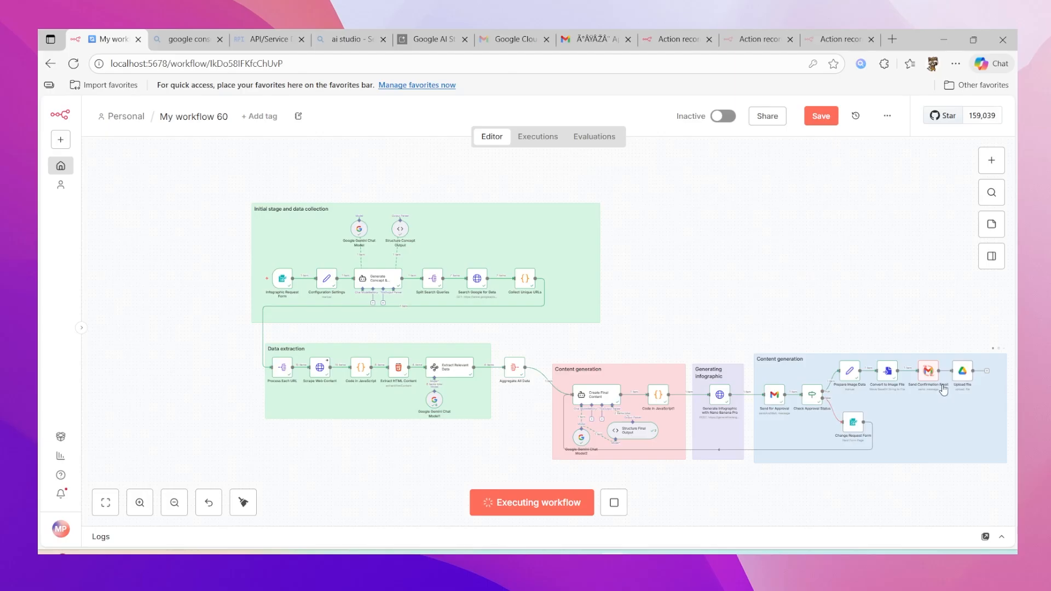
scroll(947, 403, right, 3)
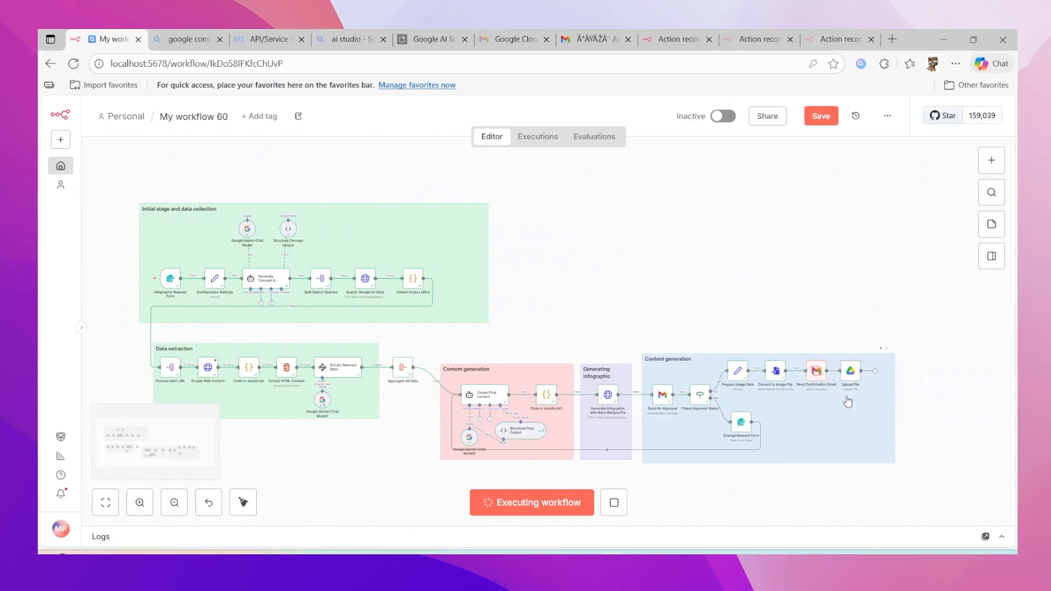
scroll(858, 386, down, 1)
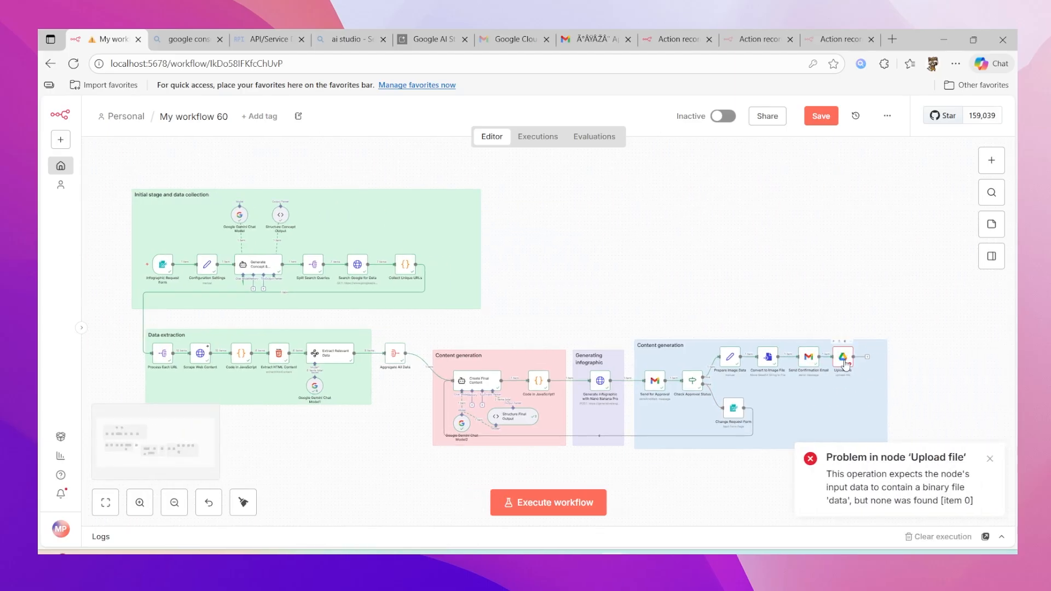
Step: Inspect the error in the Upload file node, return to the canvas, and delete that node from the workflow
double_click(843, 361)
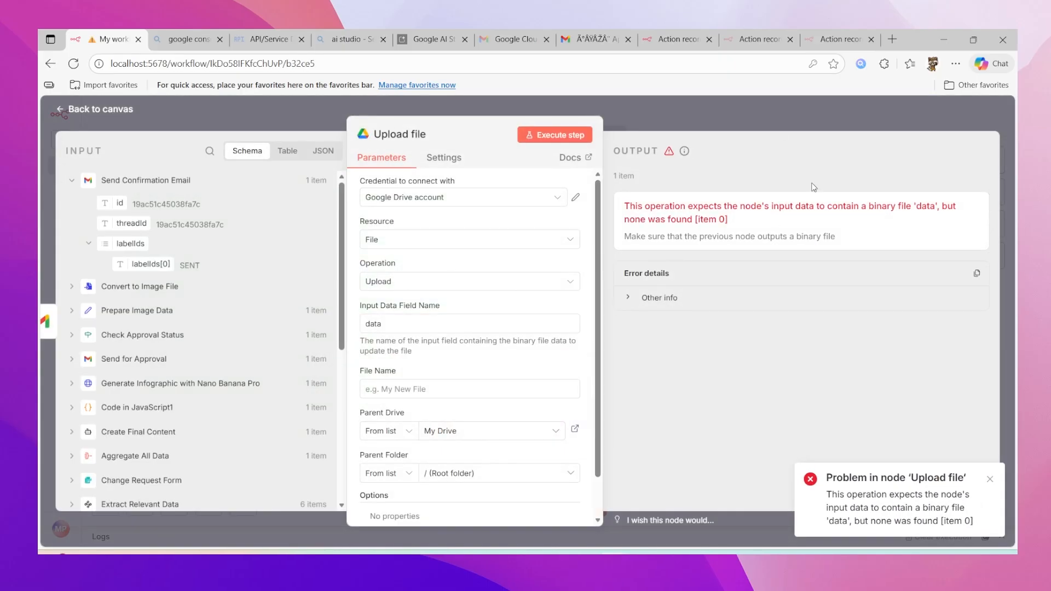
click(774, 116)
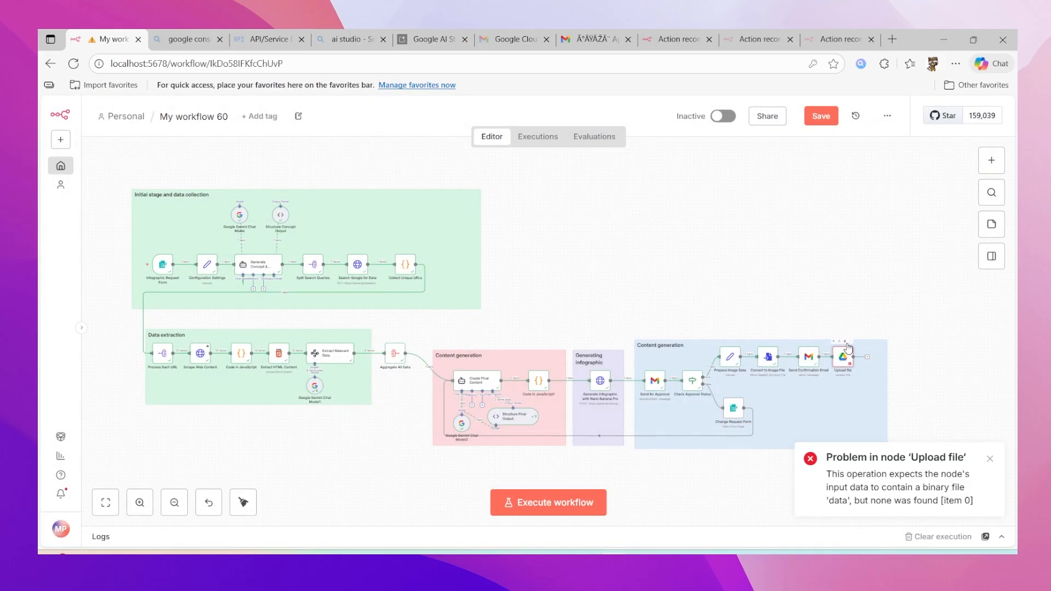
click(846, 344)
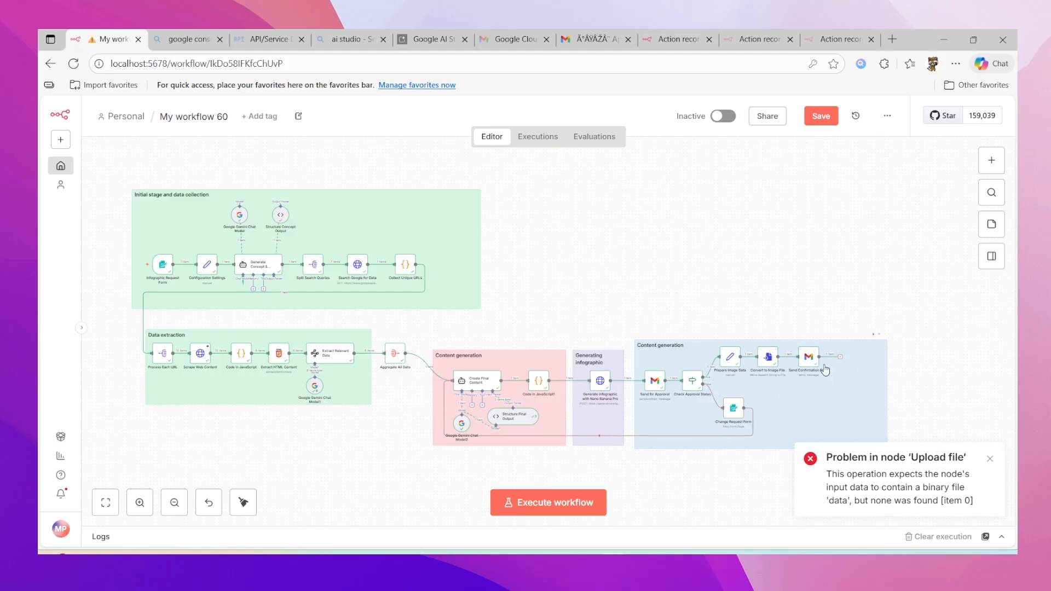
Step: Go back to the Gmail inbox, open the Infographic Published email, and read its publication summary
click(594, 39)
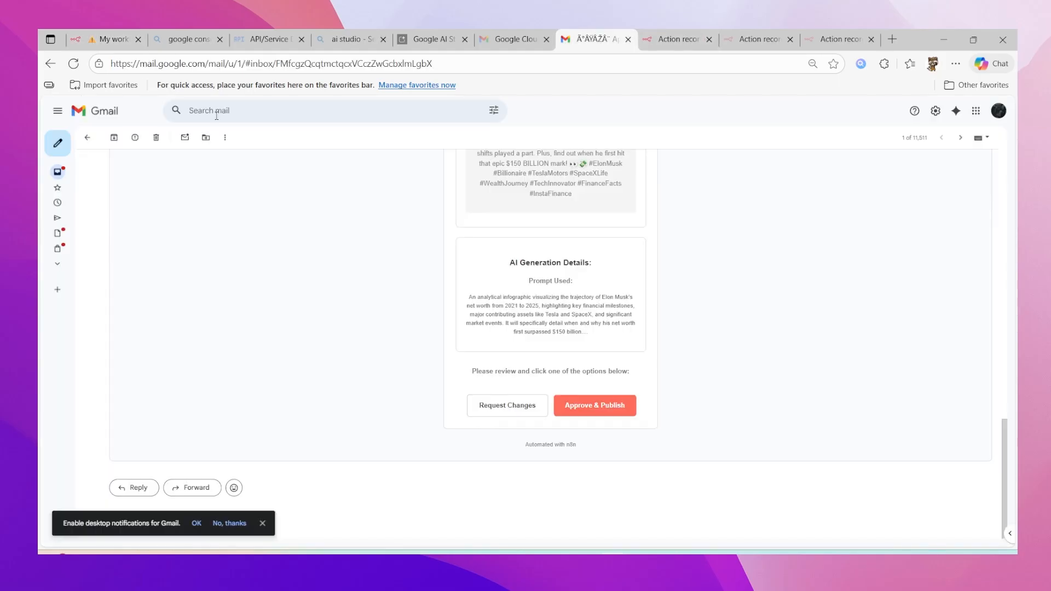
click(87, 137)
click(328, 186)
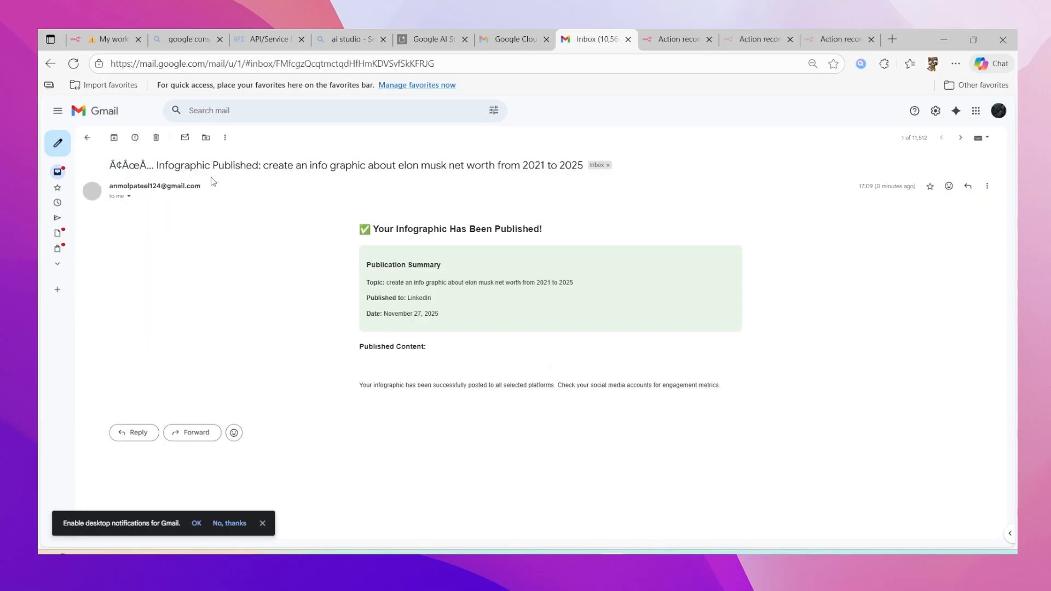
drag(373, 230, 543, 230)
scroll(432, 382, down, 5)
scroll(433, 382, up, 1)
Step: Return to the n8n workflow and dismiss the Upload file error notification
click(107, 39)
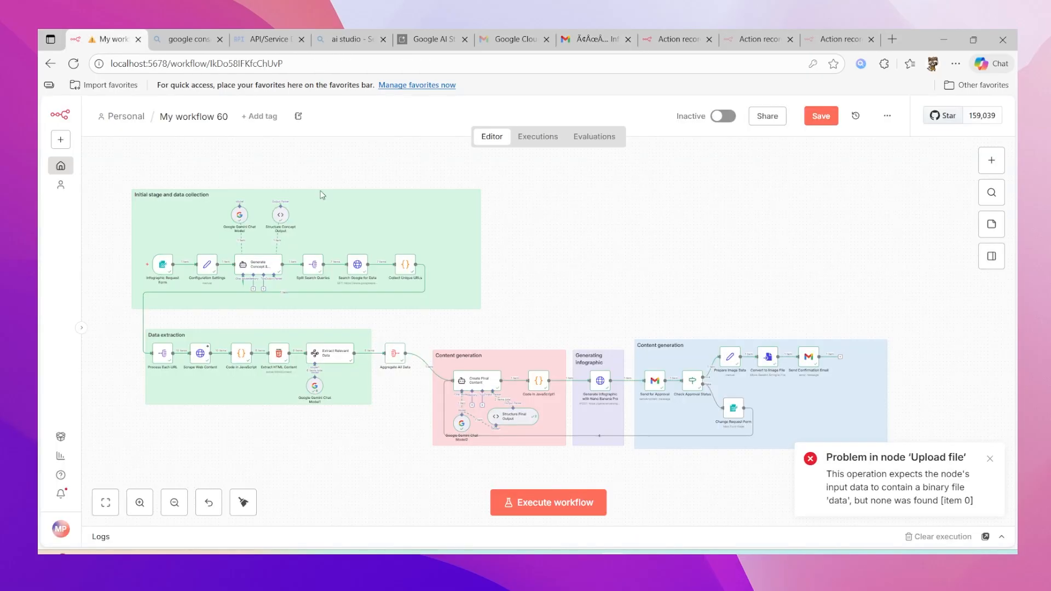
click(990, 459)
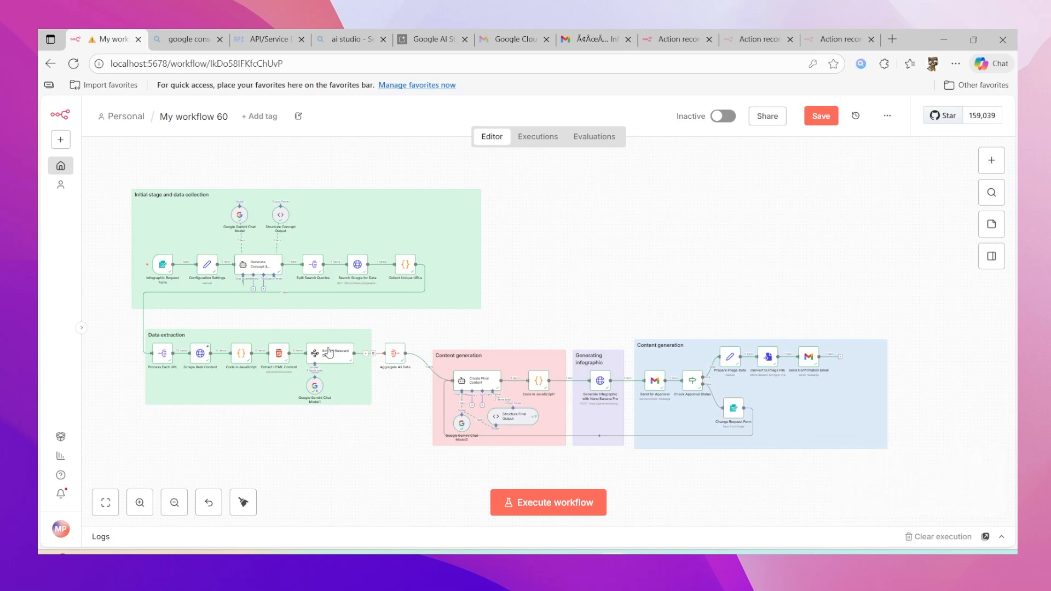
scroll(334, 351, left, 3)
scroll(334, 351, up, 2)
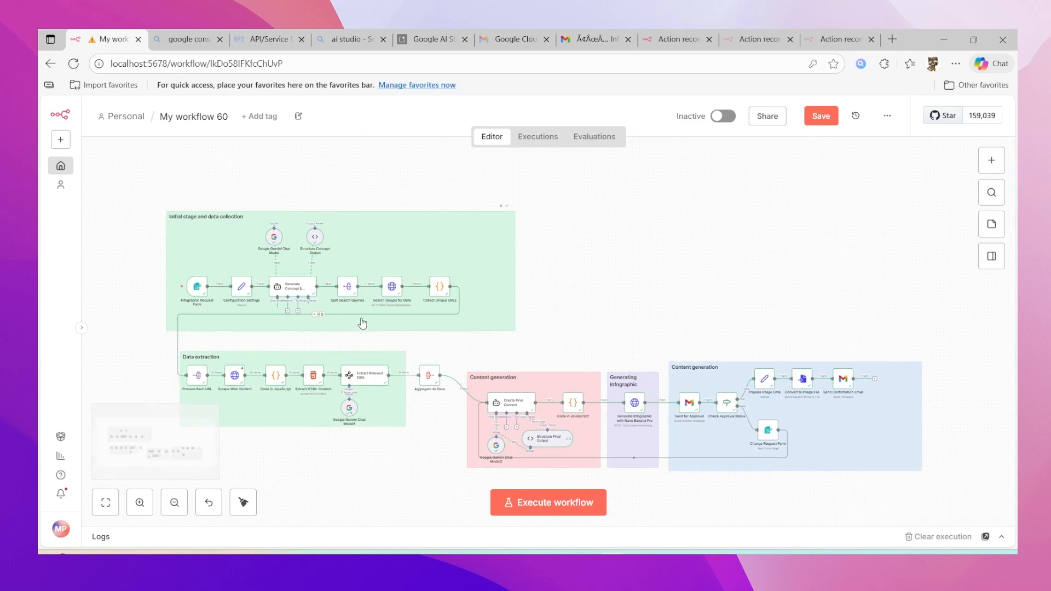
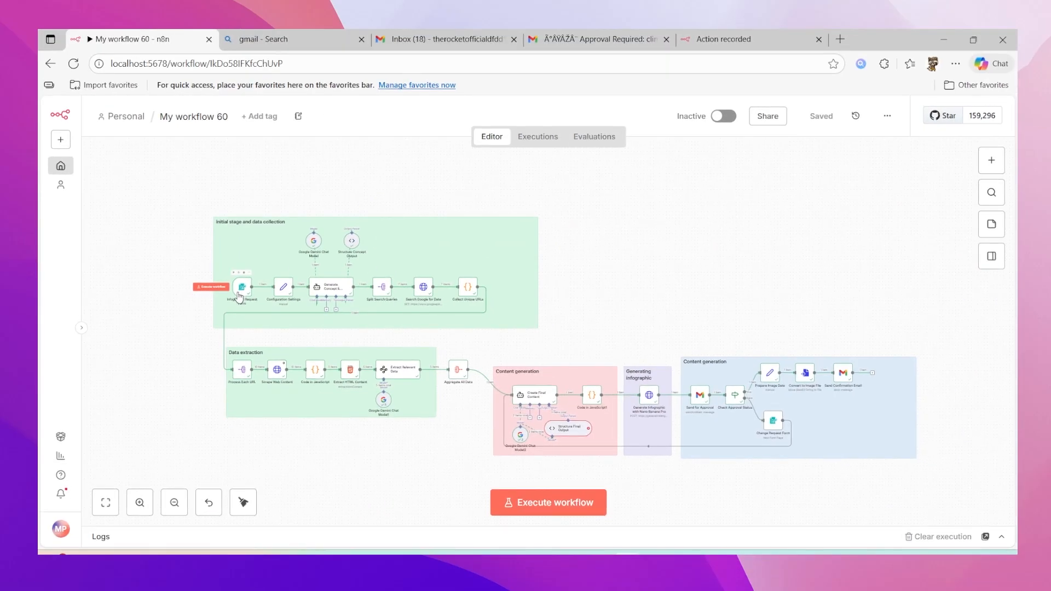
Step: Open the Infographic Request Form node and examine its form fields and the submitted topic and target audience
double_click(239, 296)
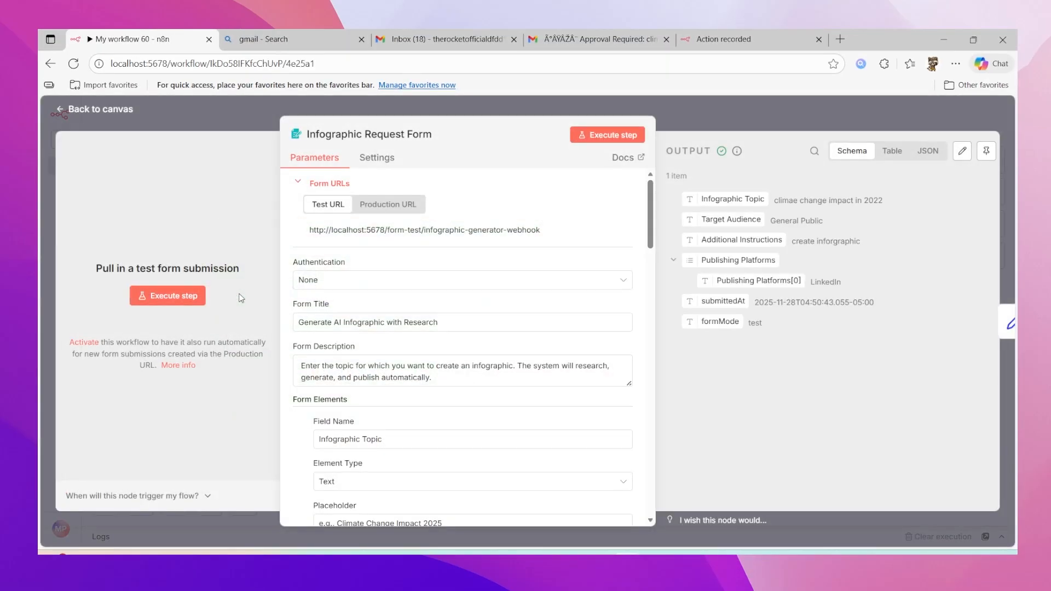
mouse_move(650, 241)
mouse_down()
mouse_move(656, 508)
mouse_move(653, 398)
mouse_move(678, 328)
mouse_up()
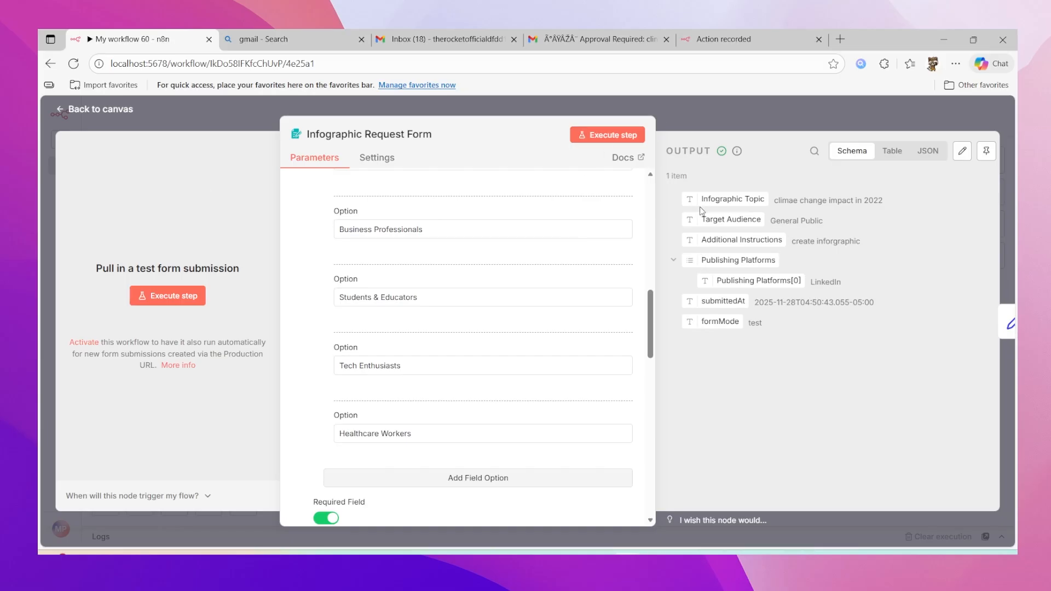
drag(695, 201, 890, 200)
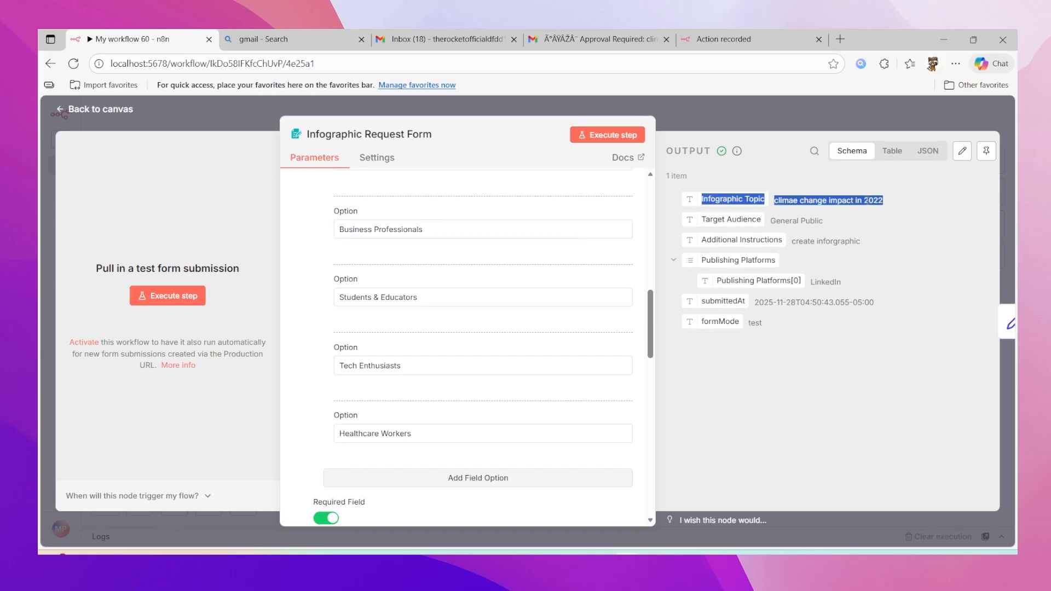
triple_click(866, 201)
click(994, 222)
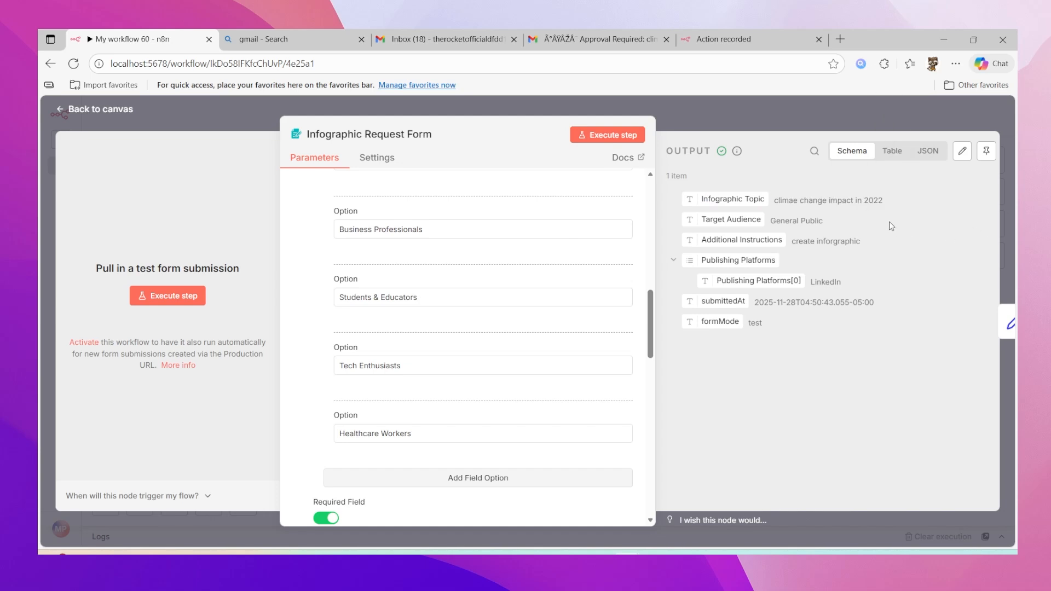
drag(770, 221, 828, 222)
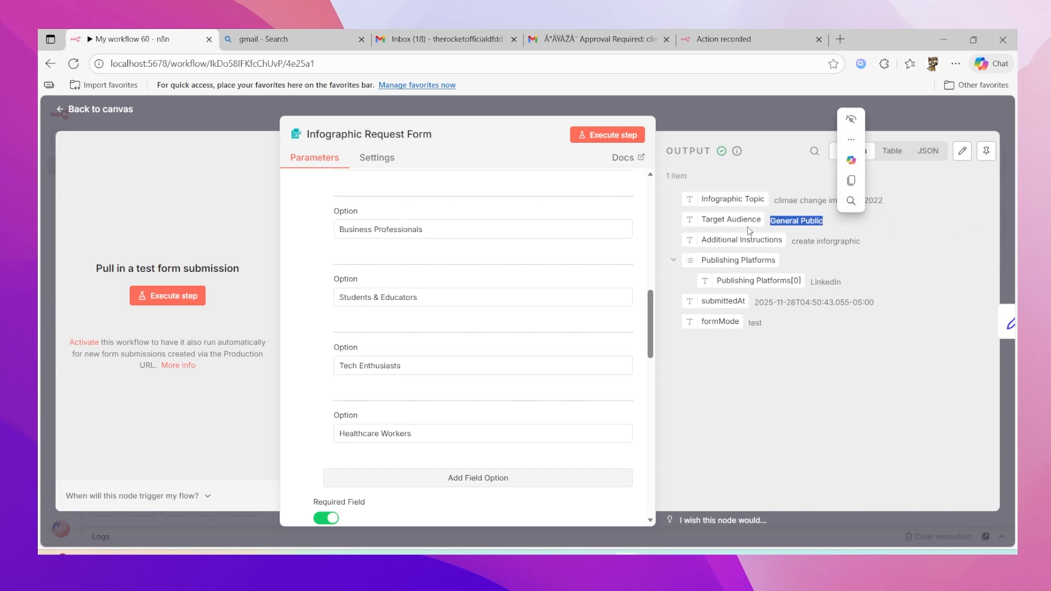
click(725, 220)
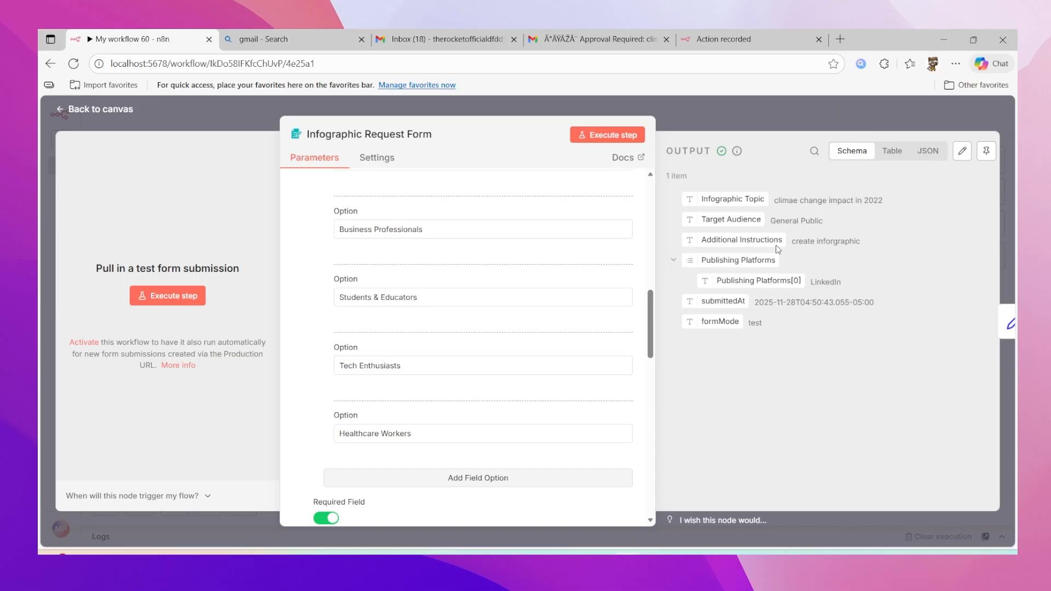
drag(781, 222, 809, 222)
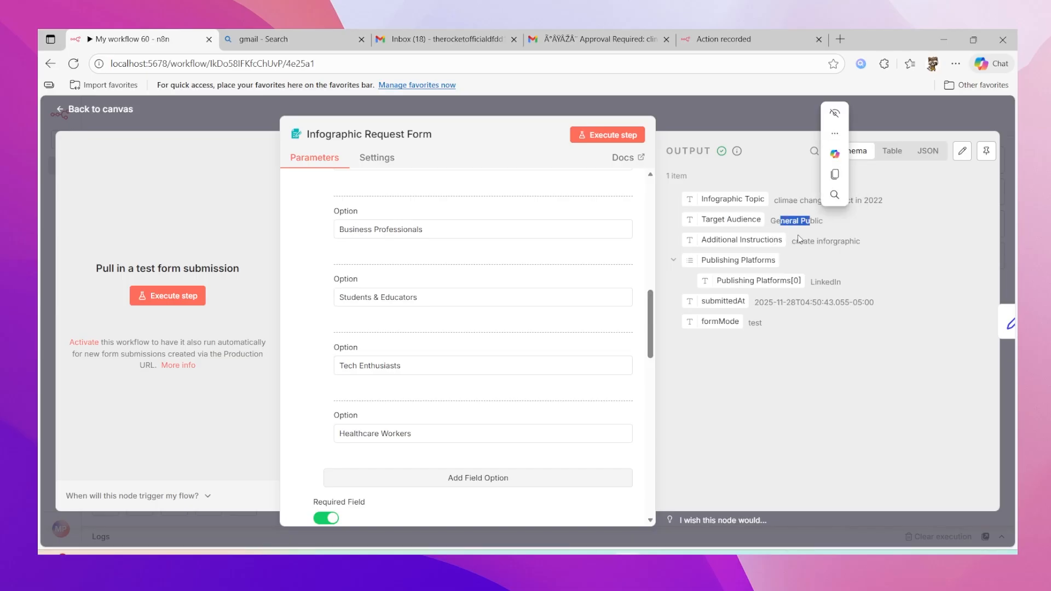
click(767, 227)
click(743, 126)
Step: Review the Google custom search ID and recipient email fields in the Configuration Settings node and its output
double_click(282, 287)
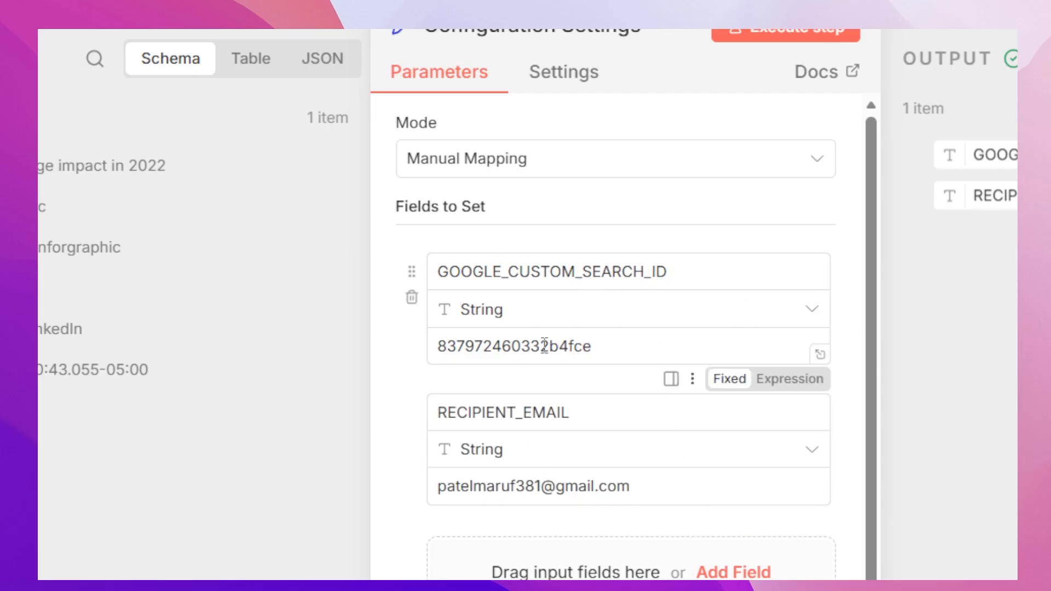
double_click(607, 277)
double_click(547, 412)
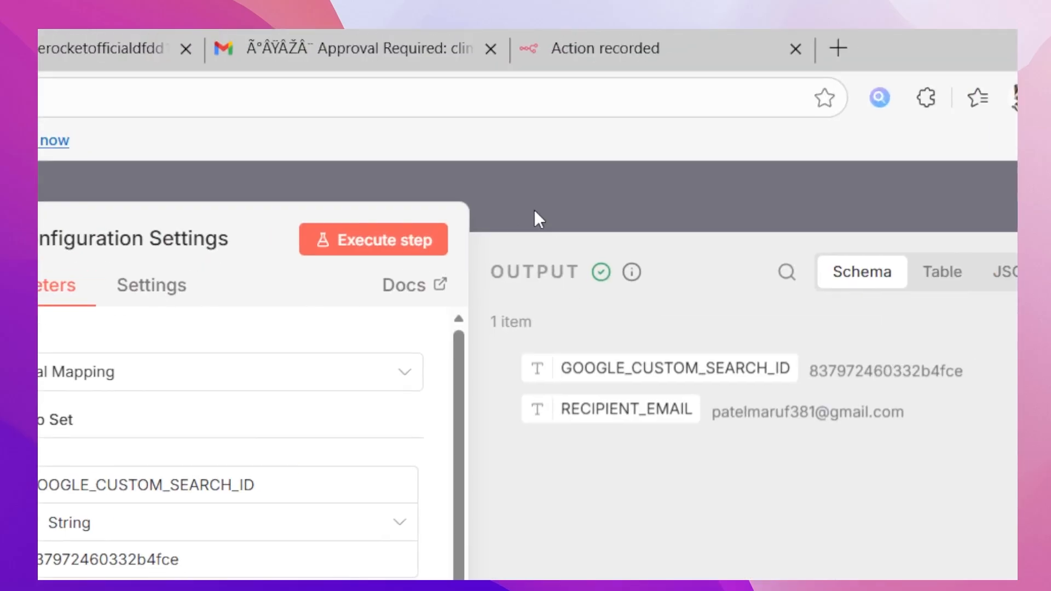
click(640, 169)
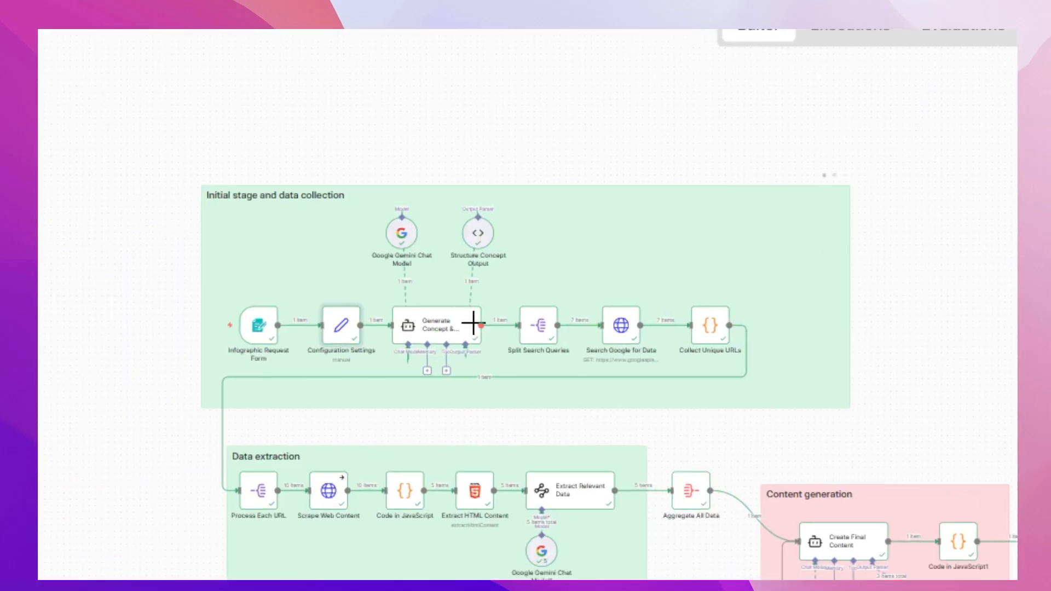
Step: Examine the Generate Concept & Search Terms node's full prompt expression, its resolved result, and the generated concept, search queries and data points
double_click(523, 312)
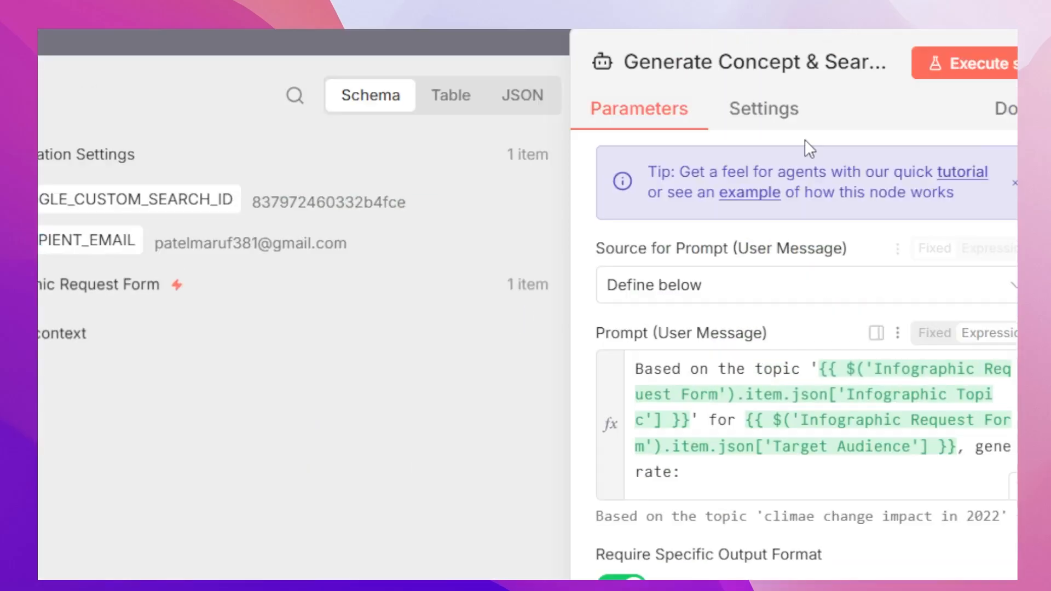
click(534, 241)
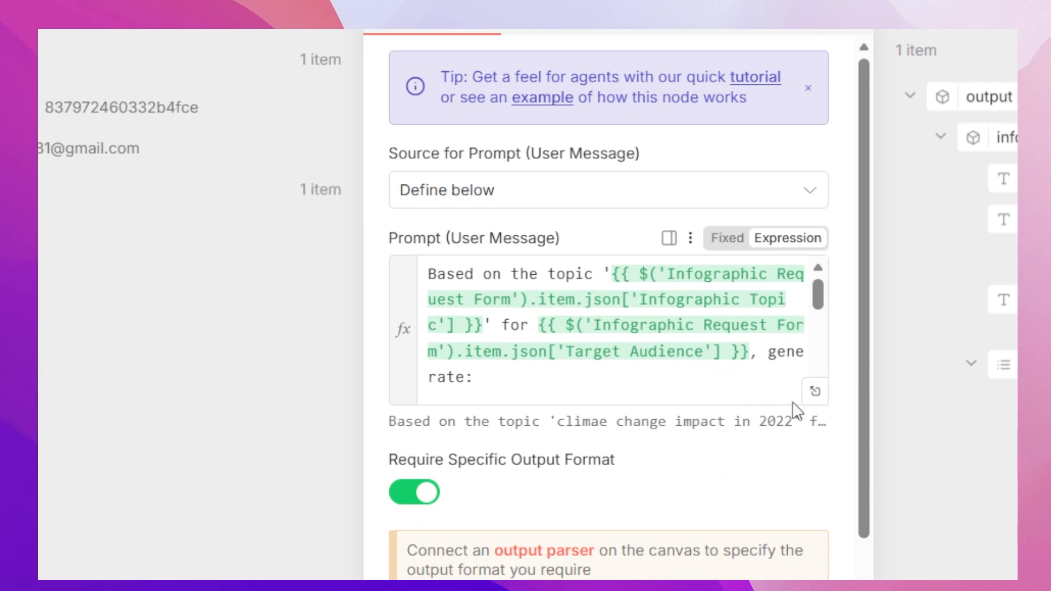
click(805, 400)
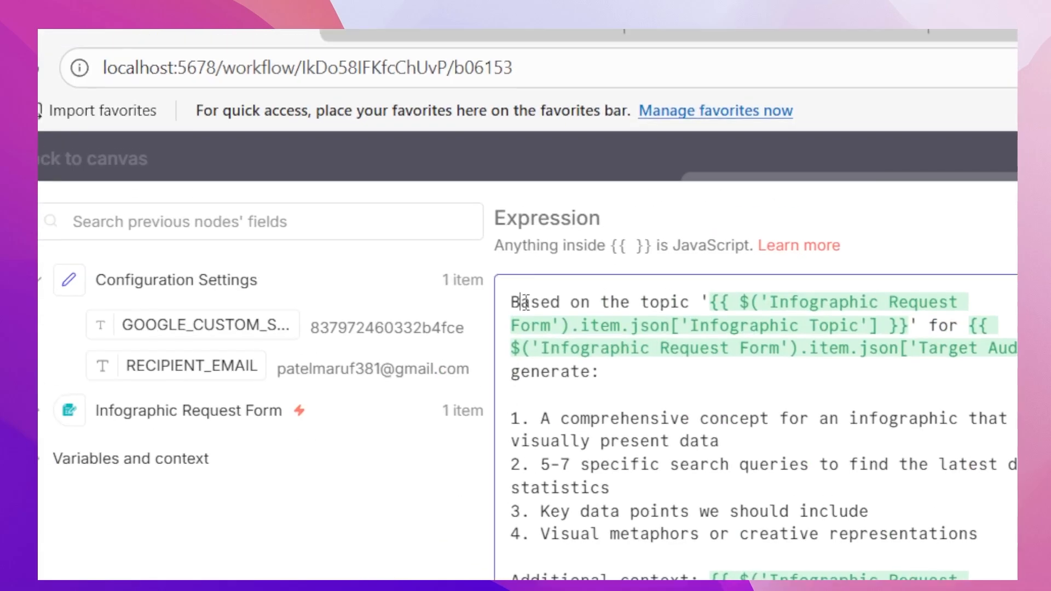
drag(201, 60, 374, 60)
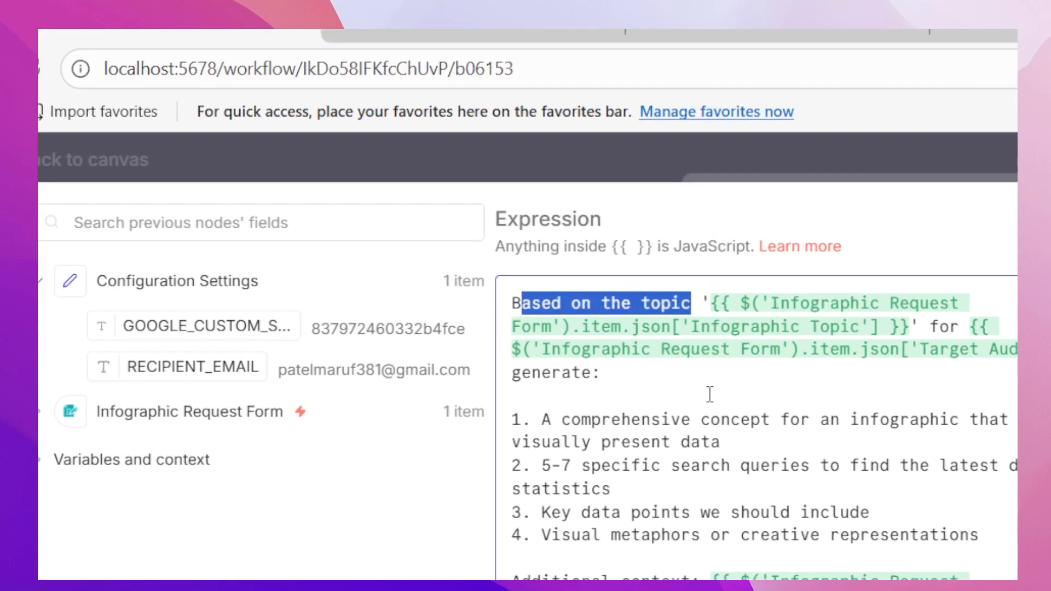
click(688, 328)
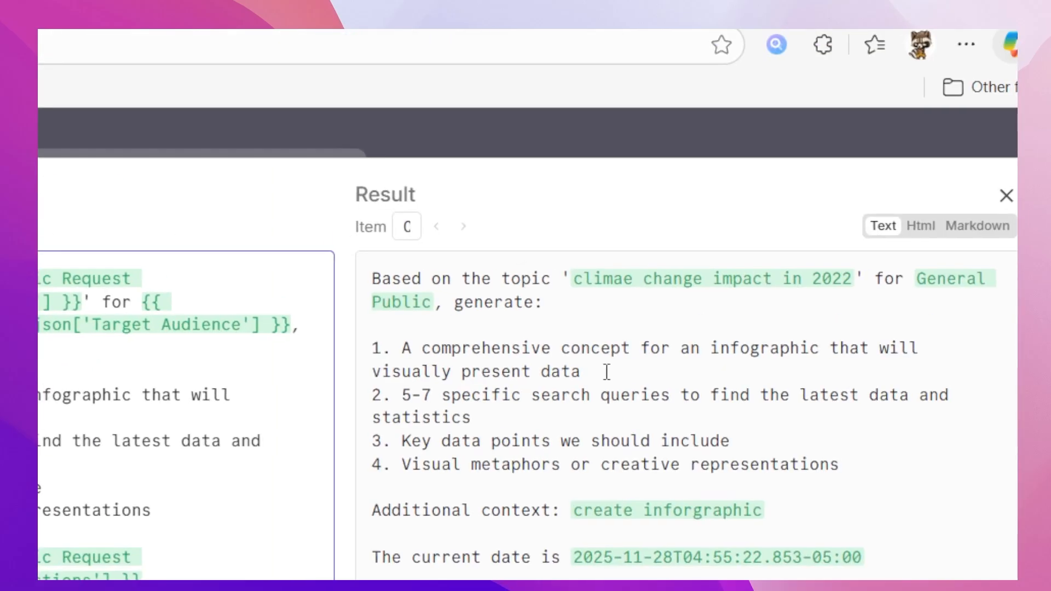
click(564, 144)
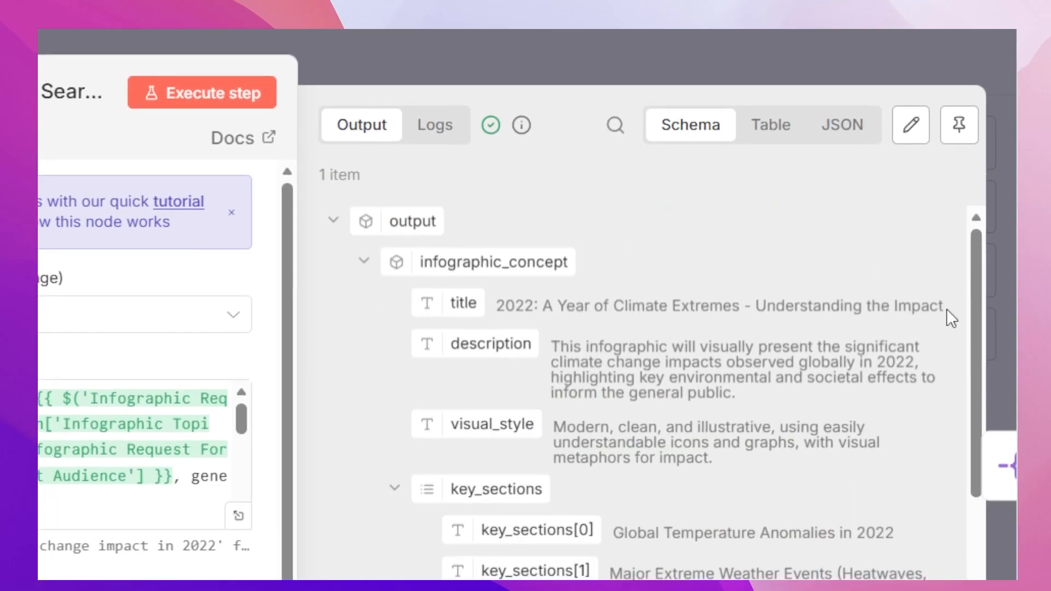
scroll(972, 307, down, 10)
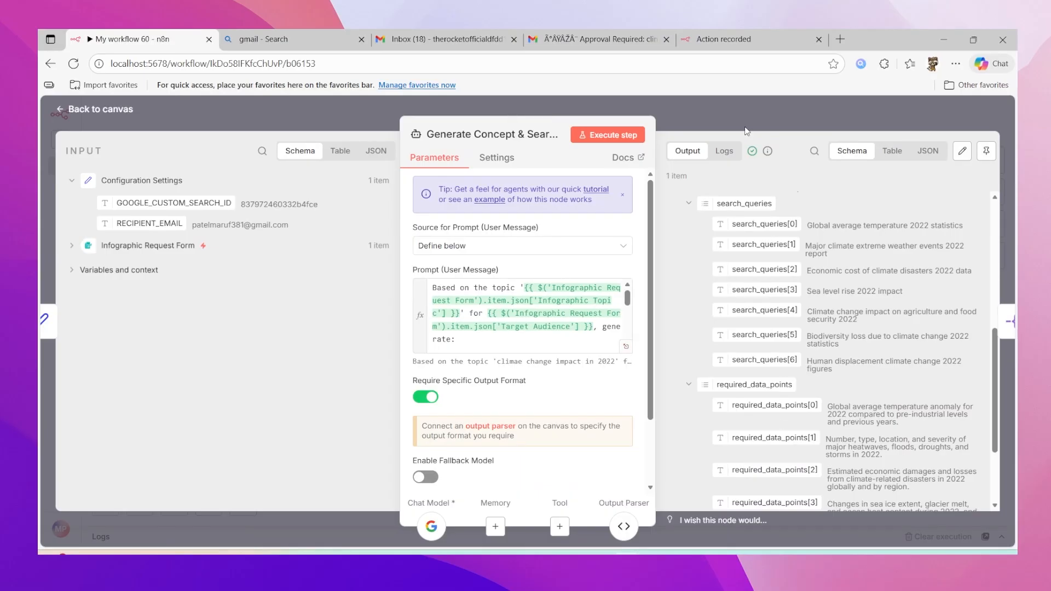
click(711, 120)
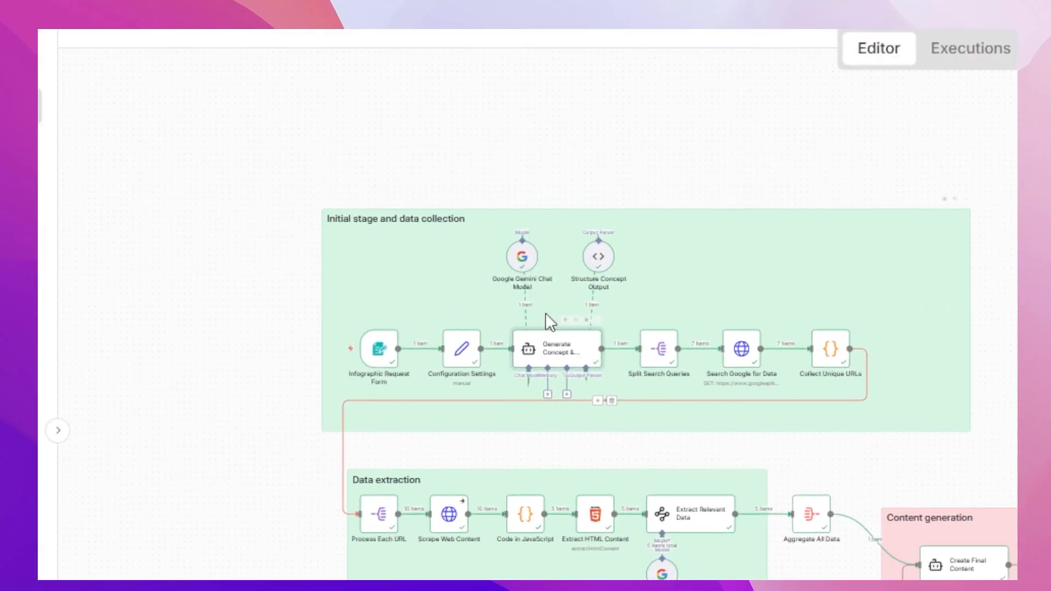
Step: Examine the Structure Concept Output parser's JSON example and compare it with the structured response in its output
double_click(570, 293)
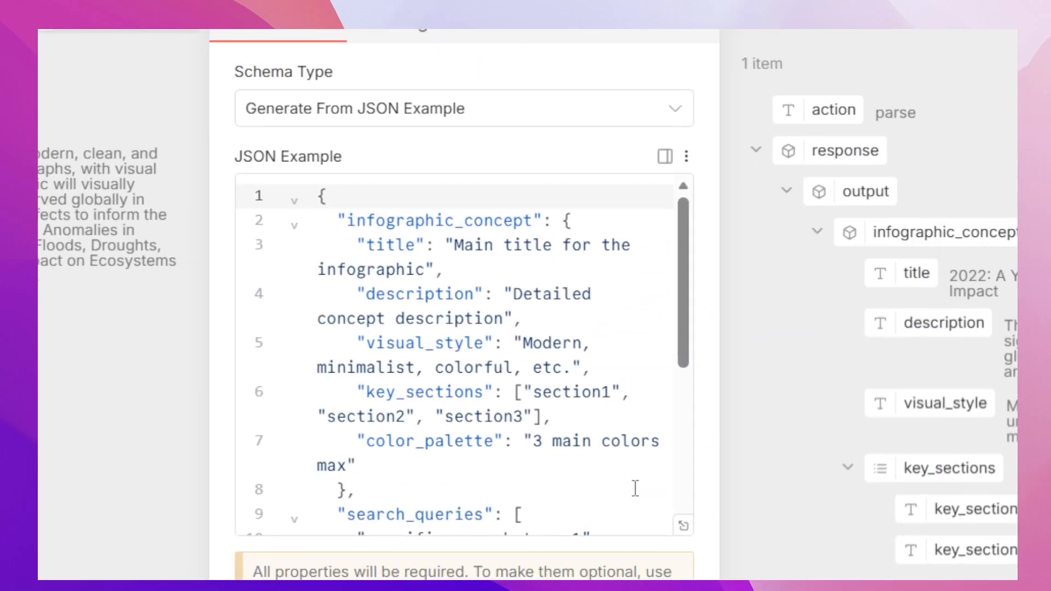
scroll(660, 309, down, 1)
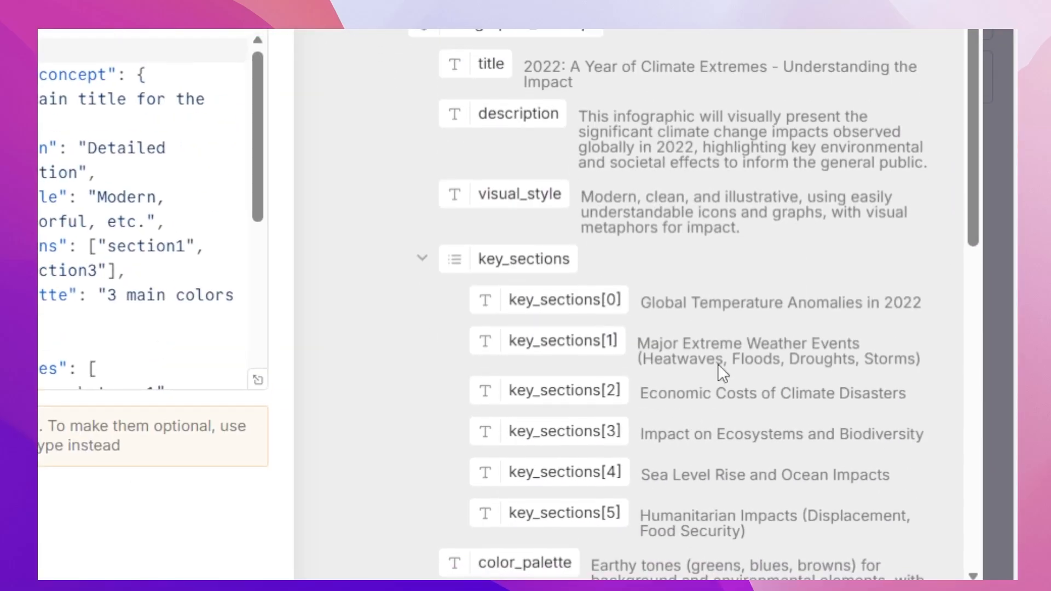
scroll(718, 364, down, 3)
drag(975, 311, 870, 221)
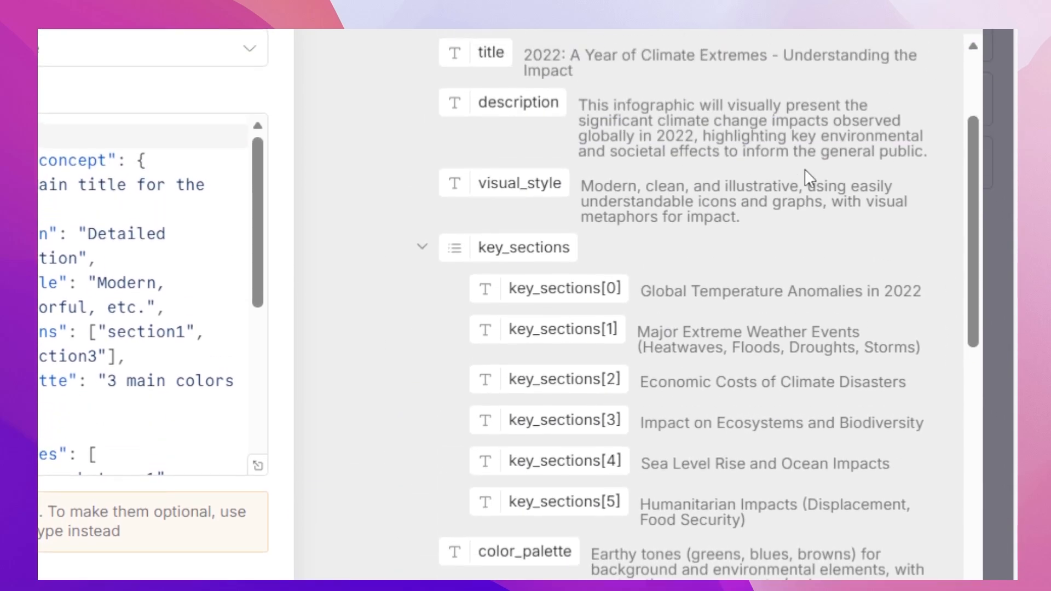
click(524, 197)
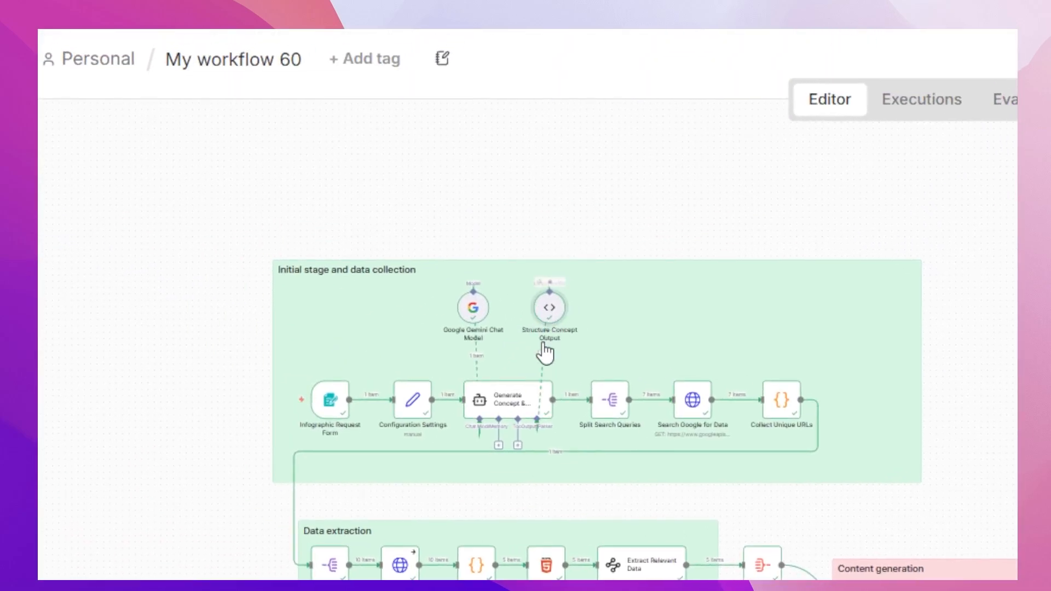
double_click(550, 309)
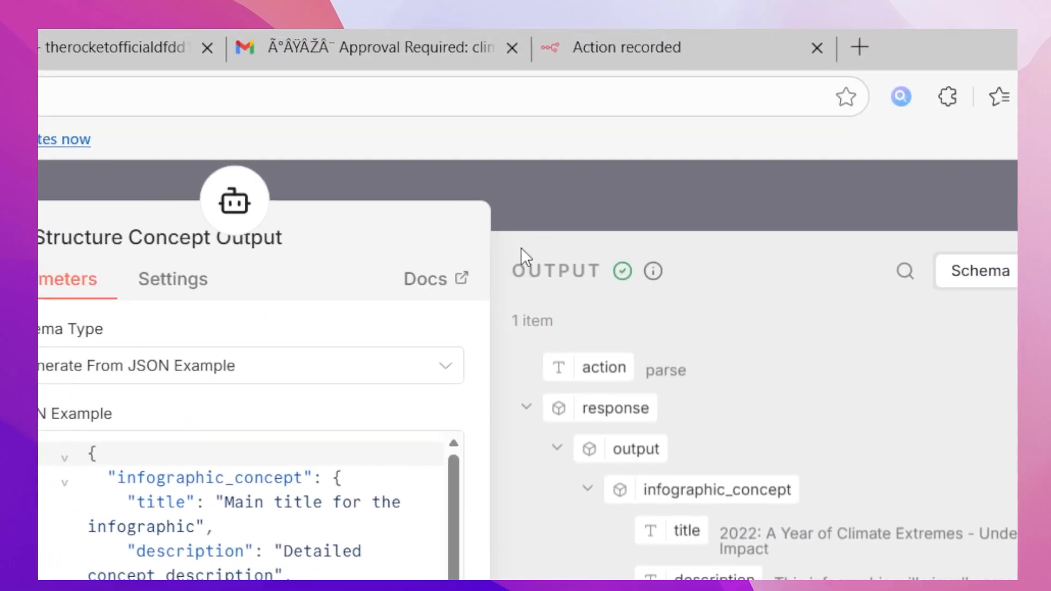
click(524, 198)
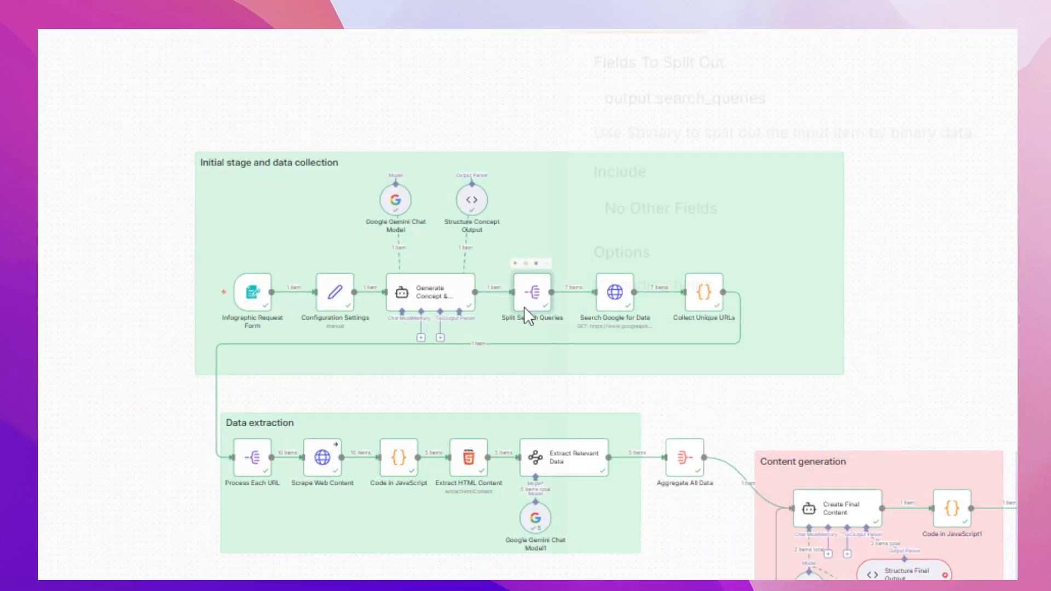
Step: Examine the Split Search Queries node's input and split field, and read its individual search queries as a table
double_click(525, 307)
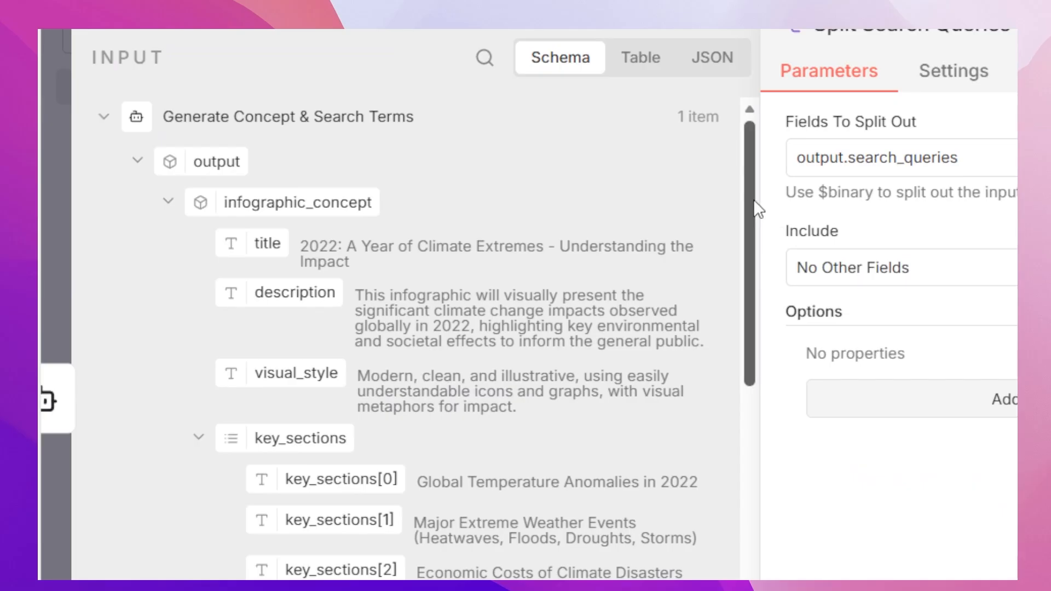
scroll(305, 152, down, 10)
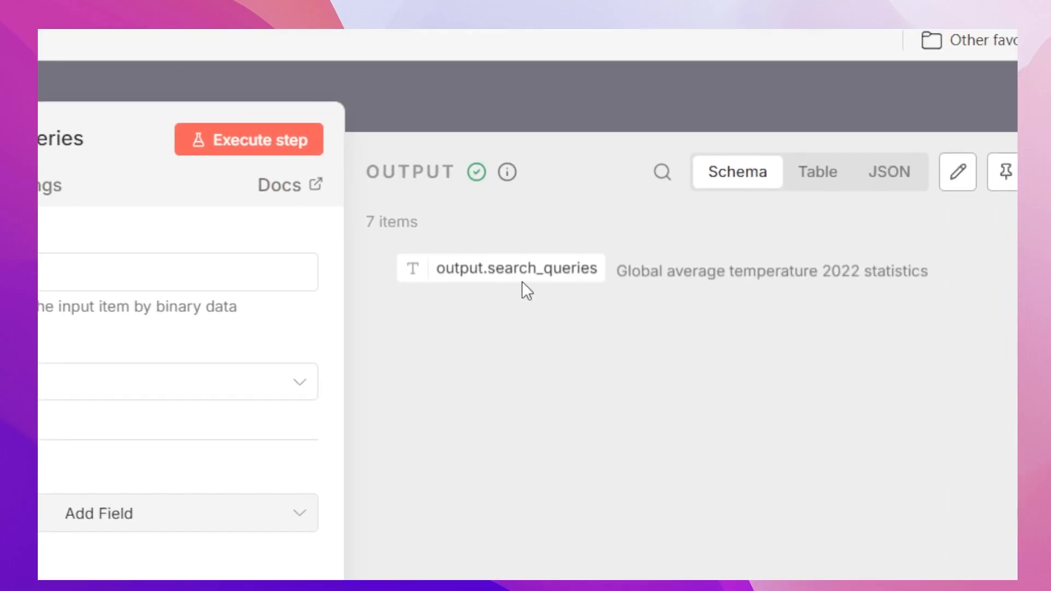
drag(632, 272, 928, 288)
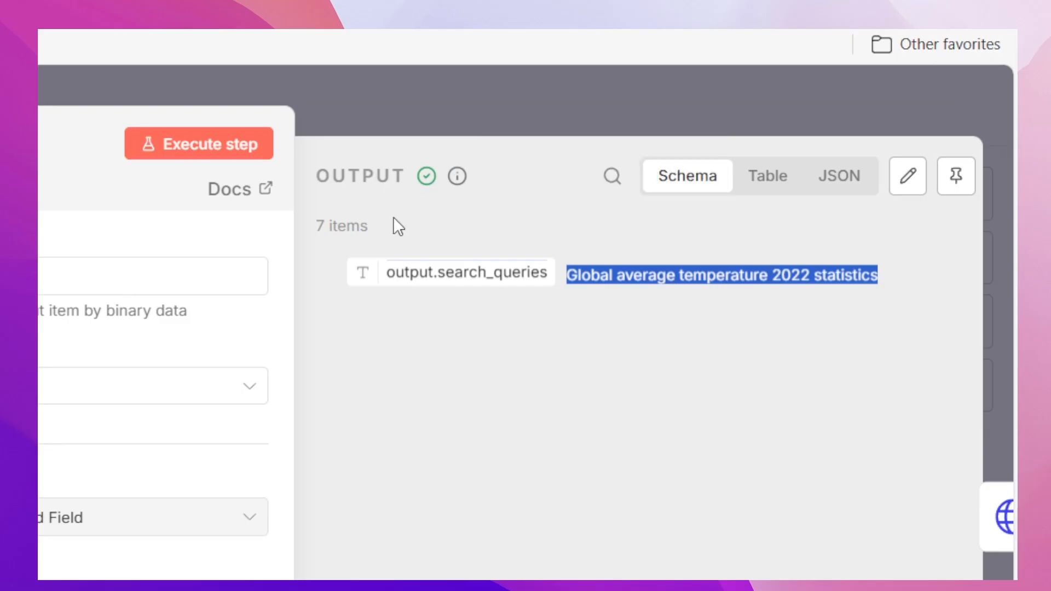
click(769, 178)
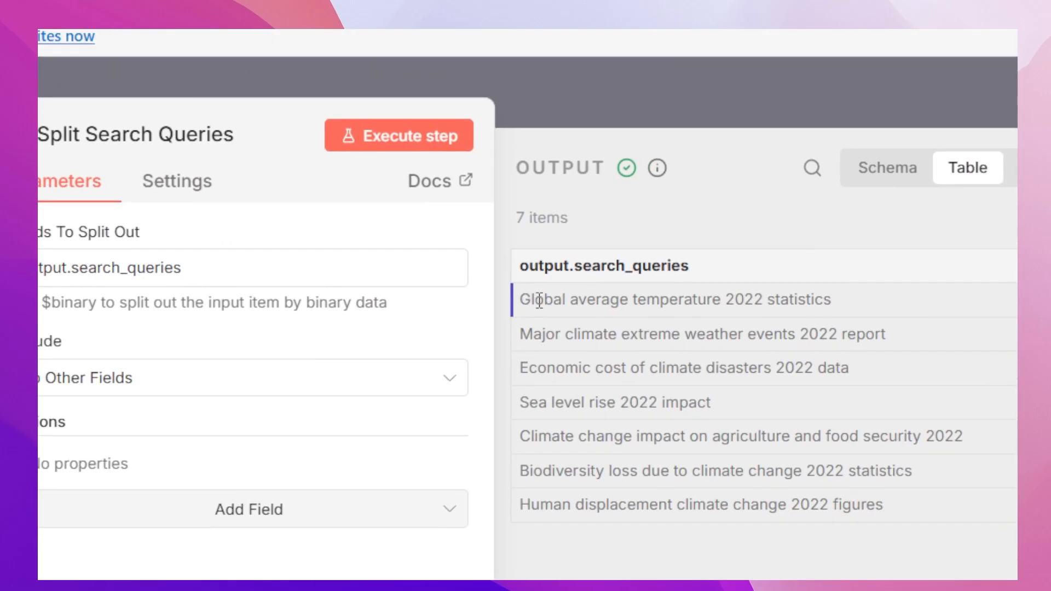
drag(576, 298, 850, 298)
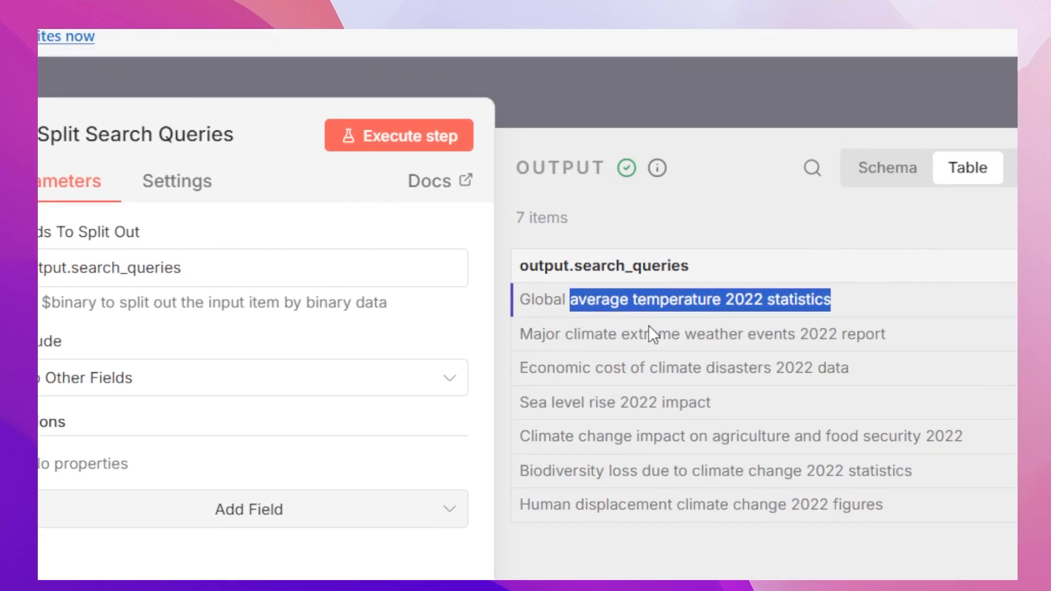
drag(649, 334, 788, 334)
drag(649, 368, 835, 368)
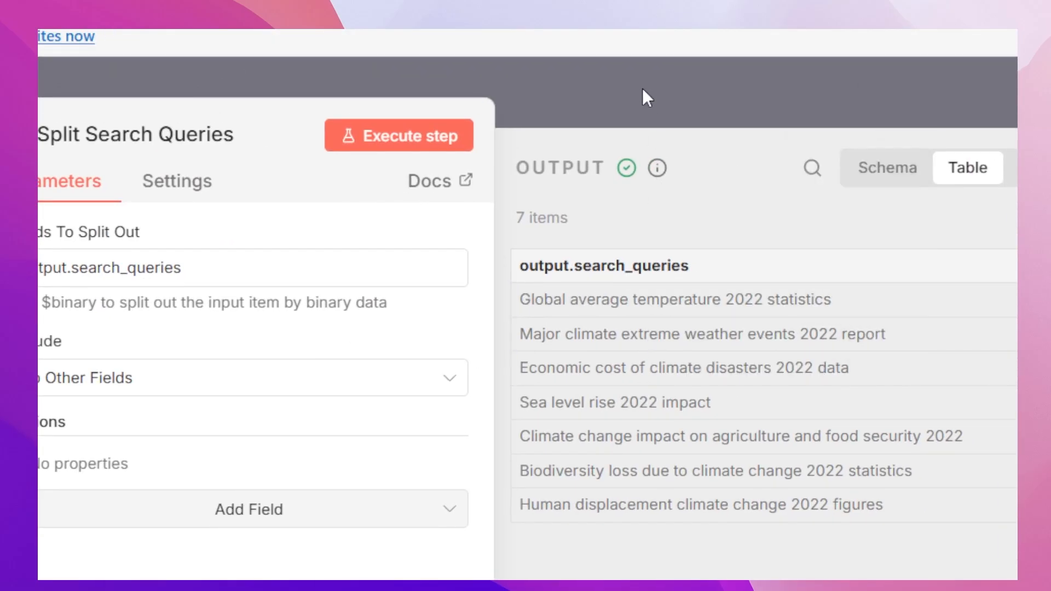
click(642, 97)
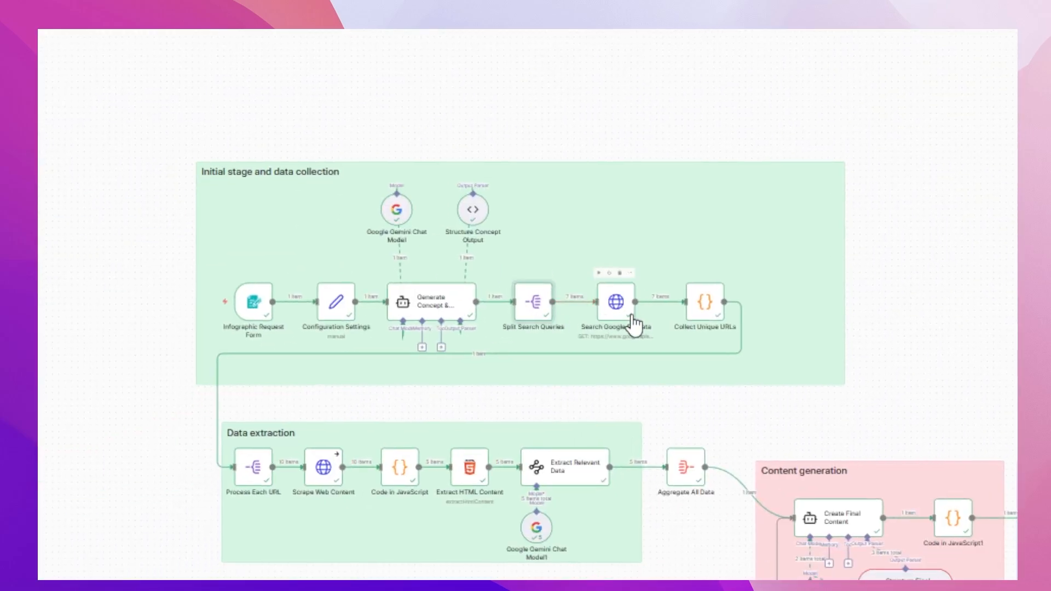
Step: Review the Search Google for Data node's request URL, authentication and query parameters, along with the incoming search query
click(628, 311)
double_click(620, 321)
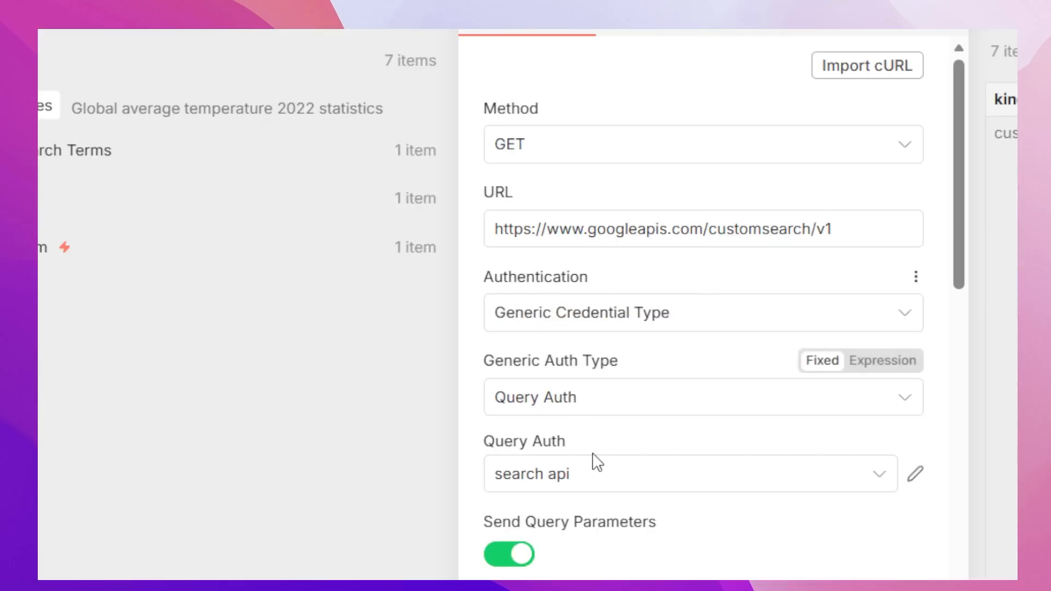
scroll(748, 400, down, 5)
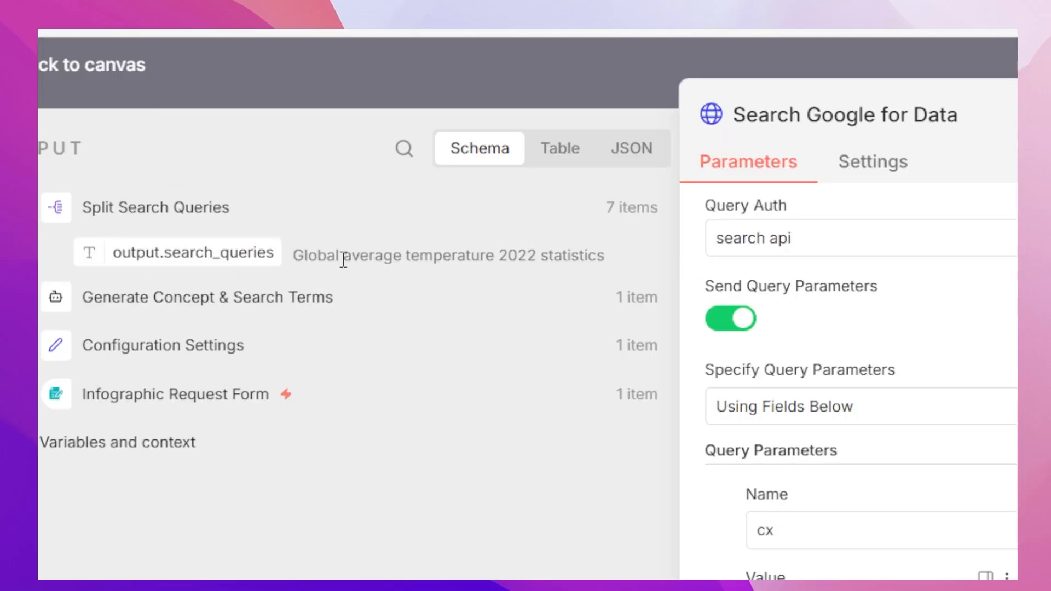
drag(340, 257, 604, 257)
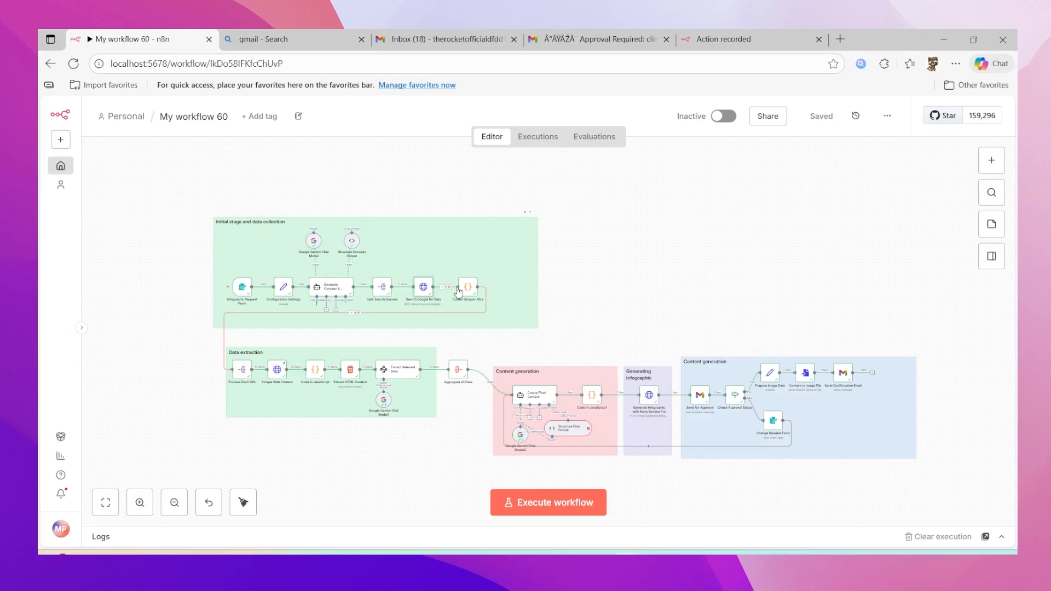
Step: Examine the Collect Unique URLs node's search-result input and its full list of output URLs in schema view
double_click(465, 288)
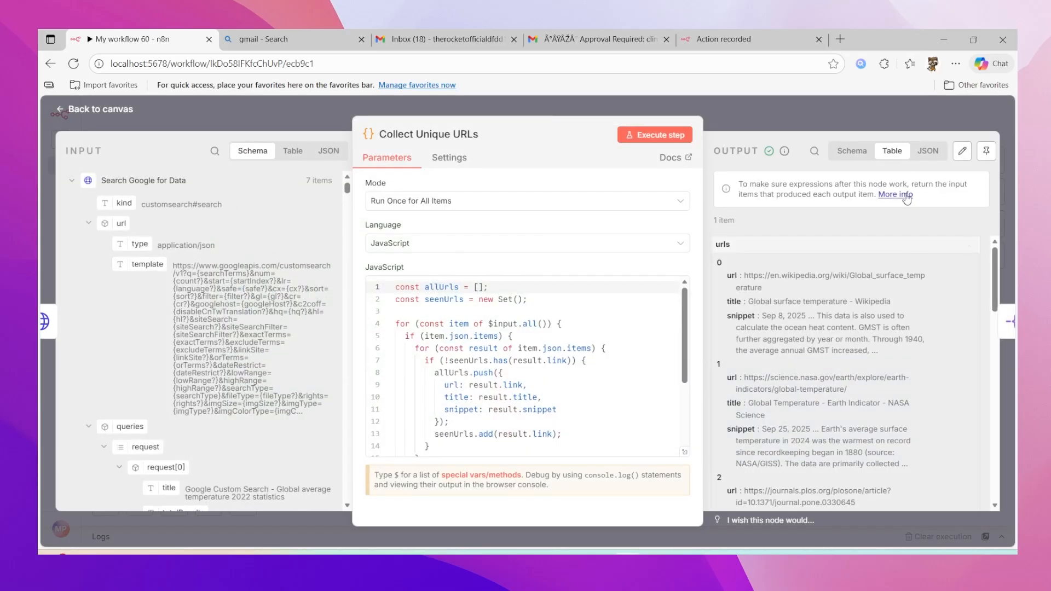
click(844, 152)
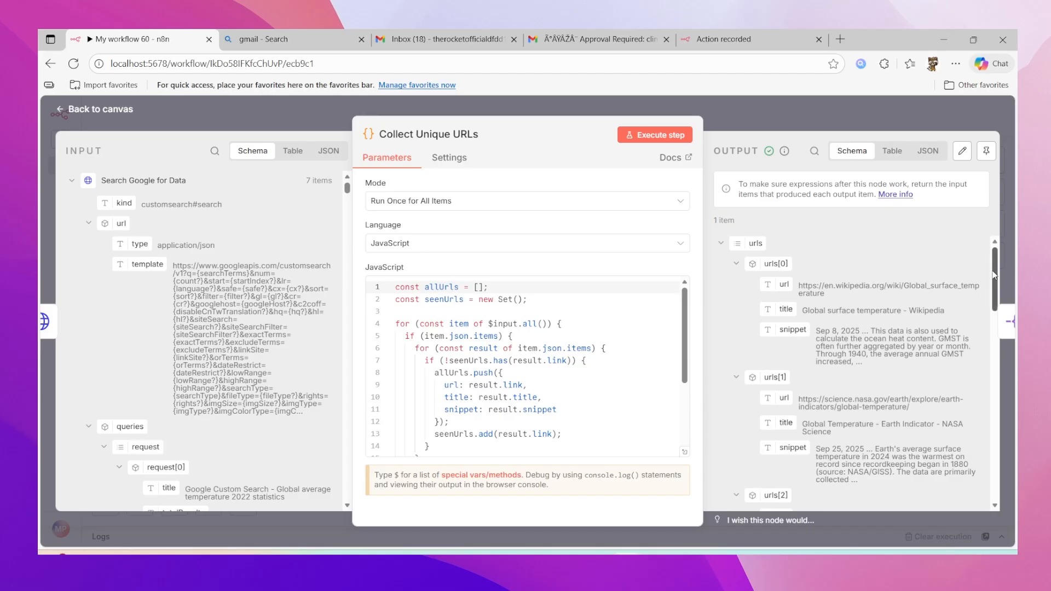
scroll(350, 202, down, 10)
scroll(350, 202, down, 15)
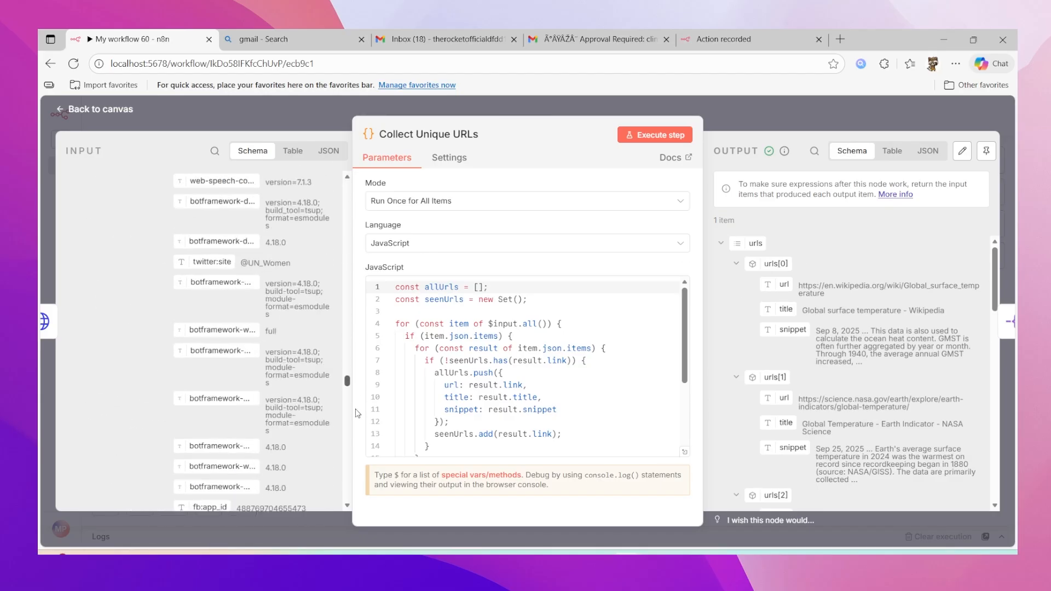
scroll(348, 410, down, 5)
drag(994, 274, 1002, 452)
scroll(996, 471, up, 10)
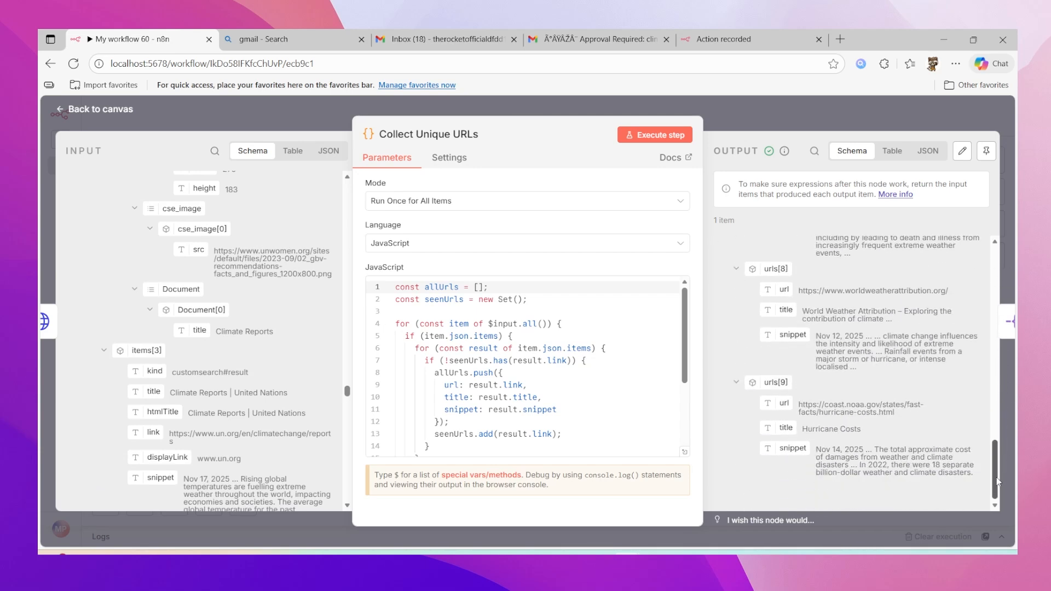
click(795, 111)
Step: Inspect the Process Each URL node's incoming URL list, its split field and the separated output items
double_click(242, 374)
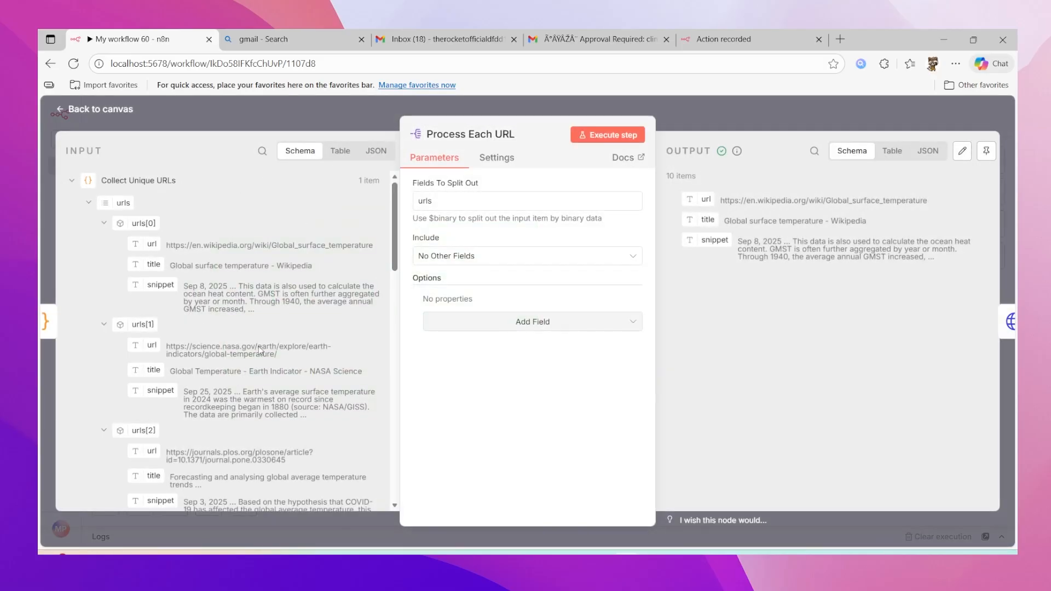
scroll(383, 416, down, 15)
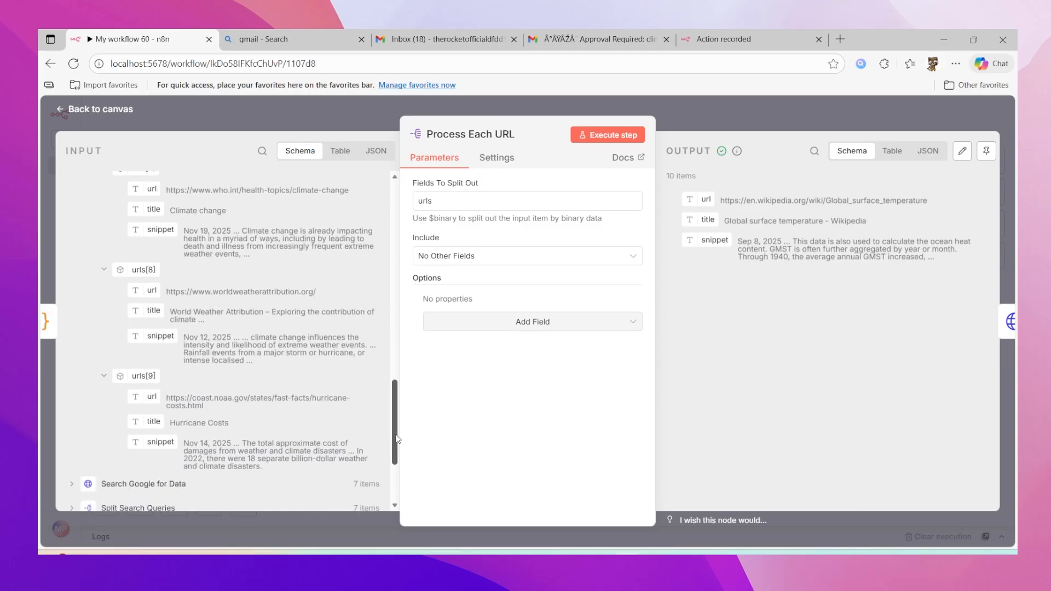
scroll(385, 454, down, 3)
scroll(399, 475, up, 15)
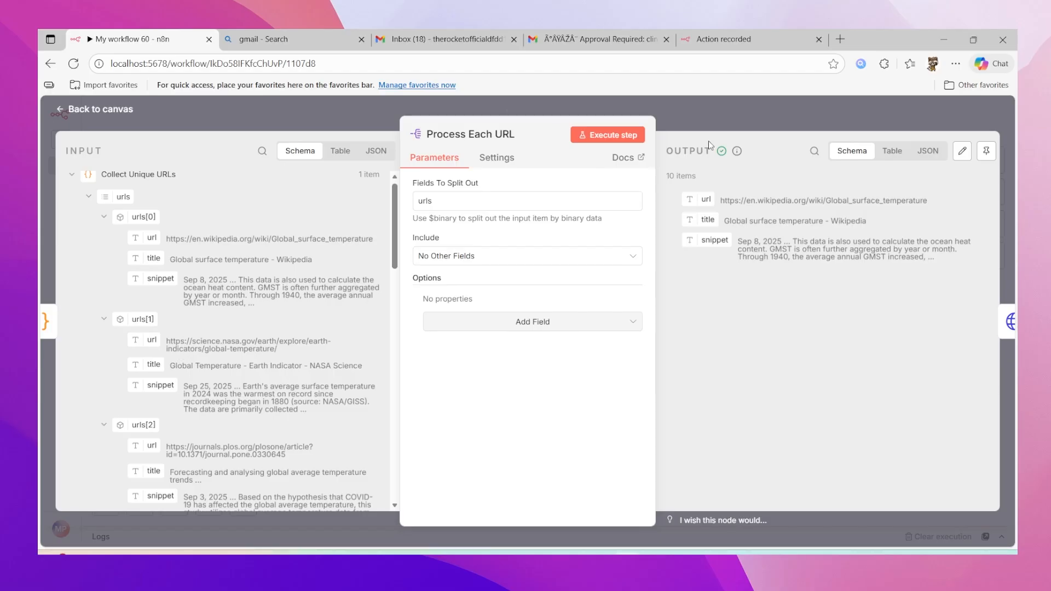
click(694, 116)
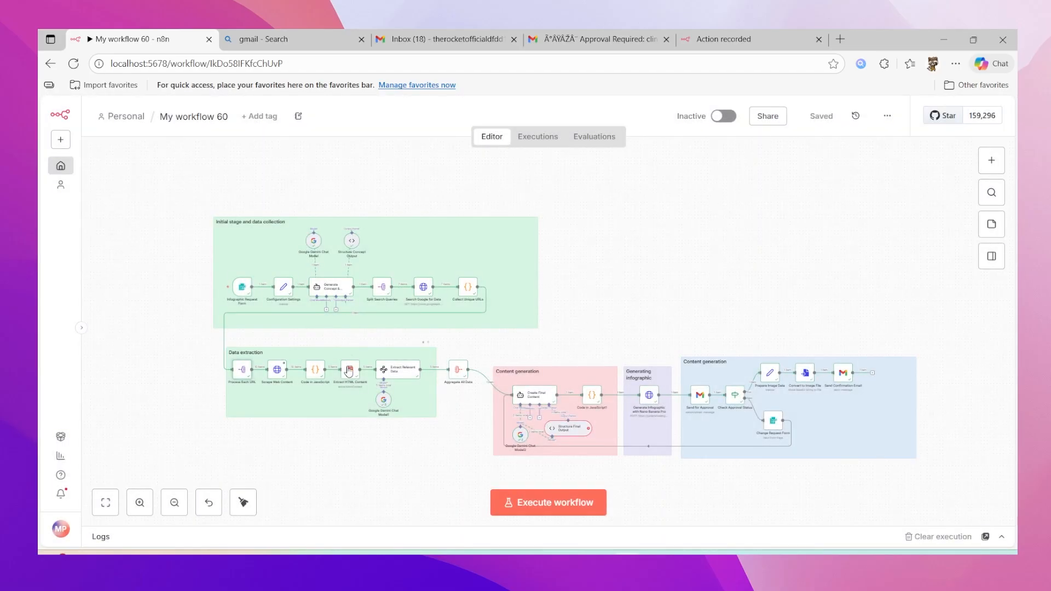
Step: Review the Scrape Web Content node's URL expression and redirect options, and examine the error message and HTML data in its output
double_click(278, 372)
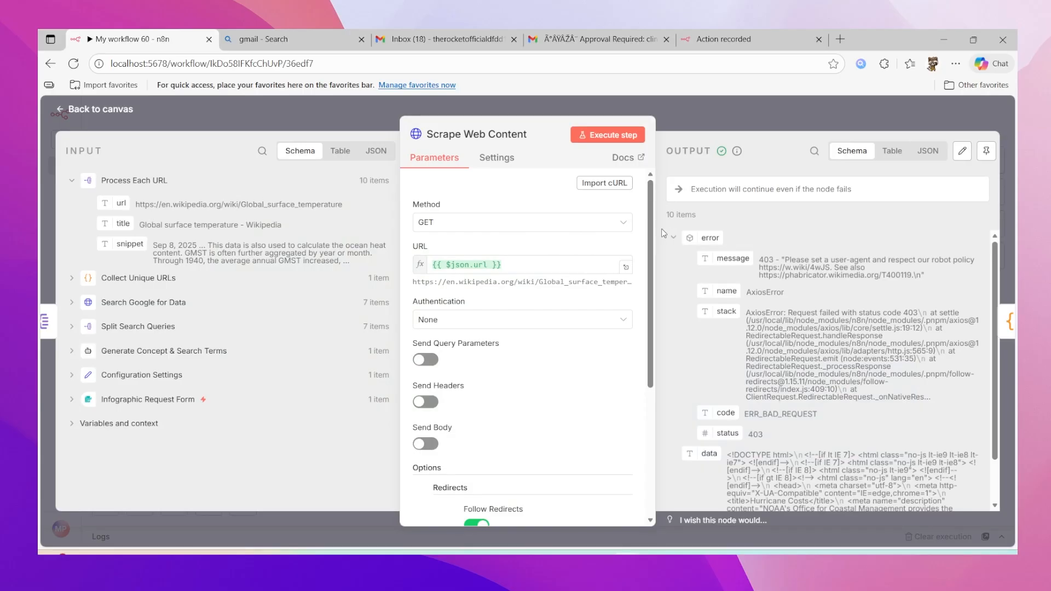
scroll(651, 253, down, 1)
scroll(651, 253, down, 2)
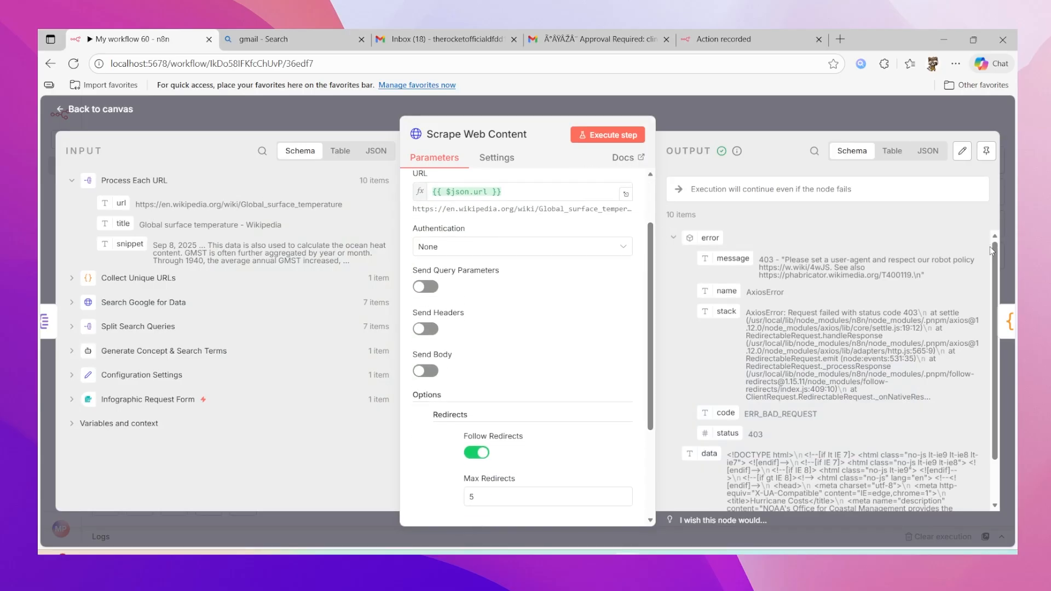
scroll(993, 323, down, 2)
scroll(994, 317, up, 1)
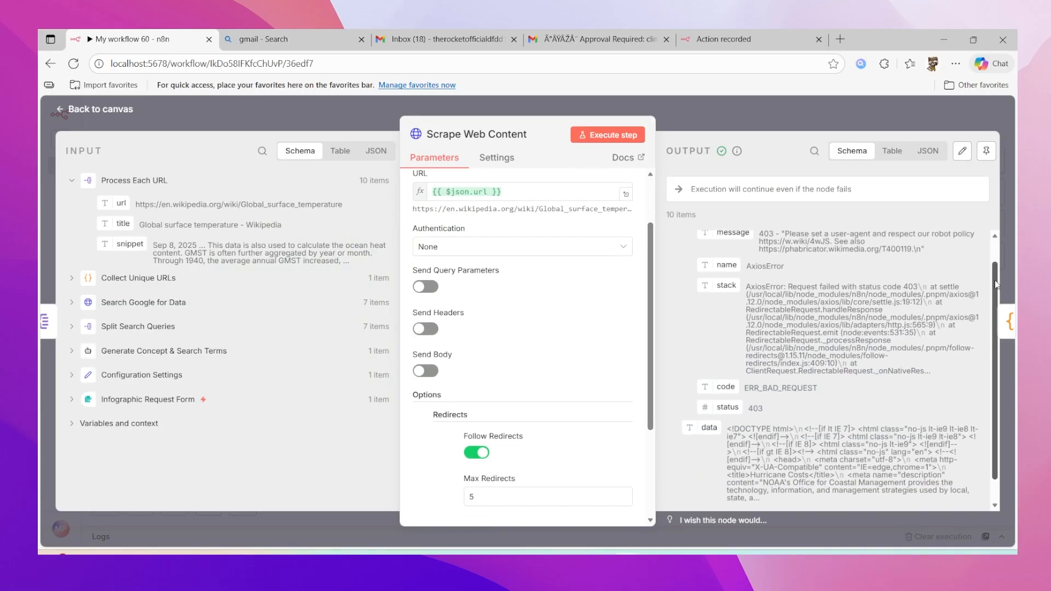
drag(782, 238, 874, 263)
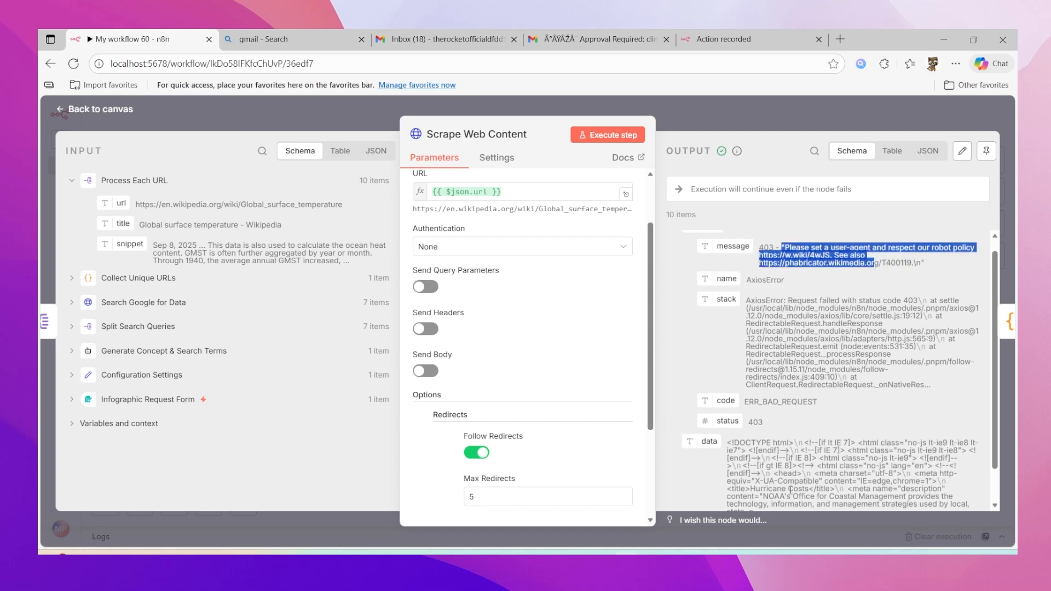
scroll(730, 304, up, 1)
click(708, 118)
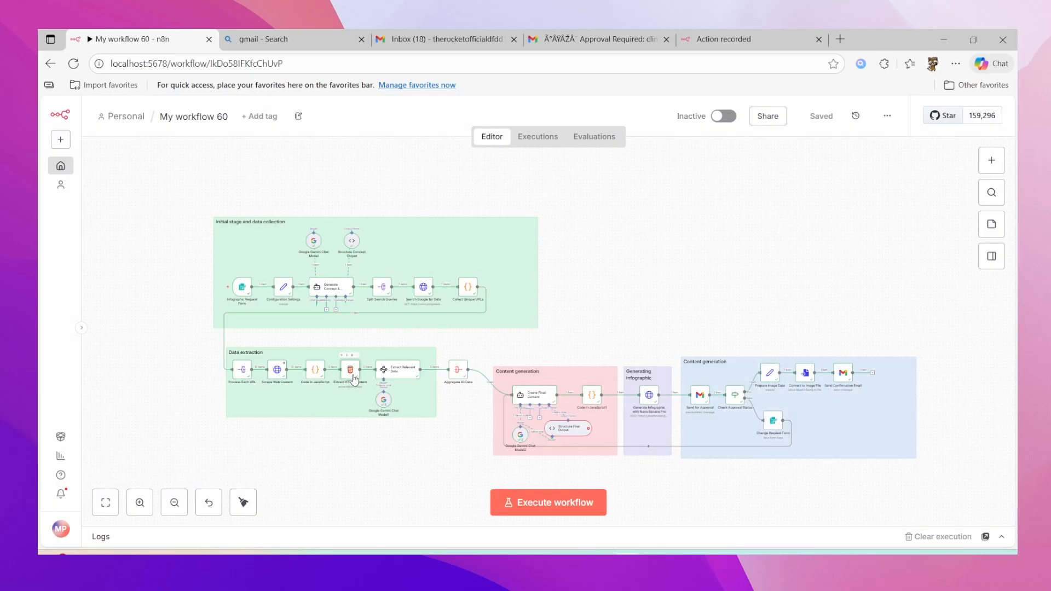
Step: Examine the raw HTML entering the Extract HTML Content node as a table and compare it with the extracted content and title
double_click(352, 377)
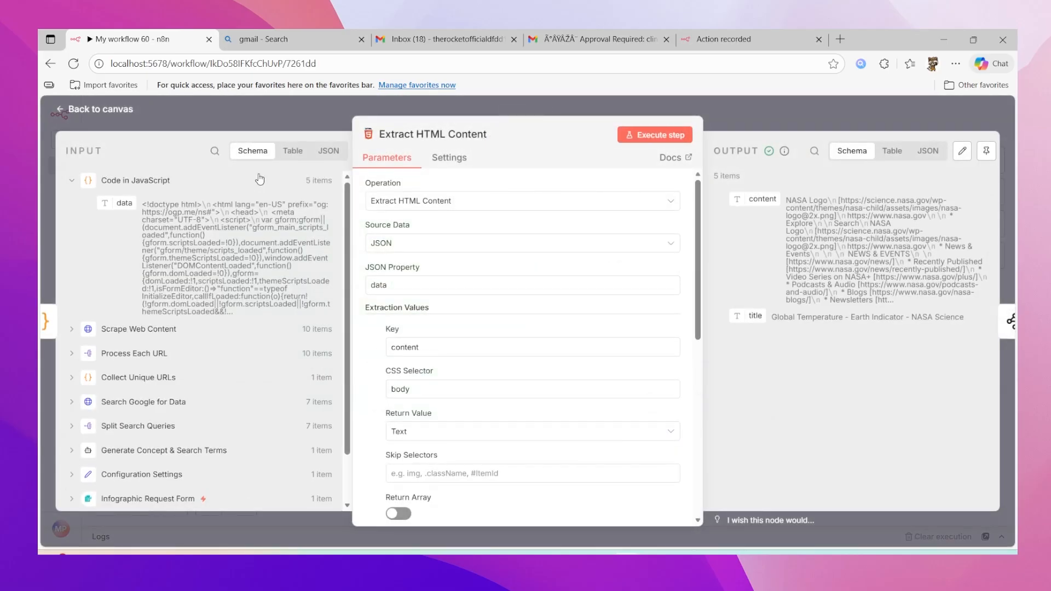
click(294, 157)
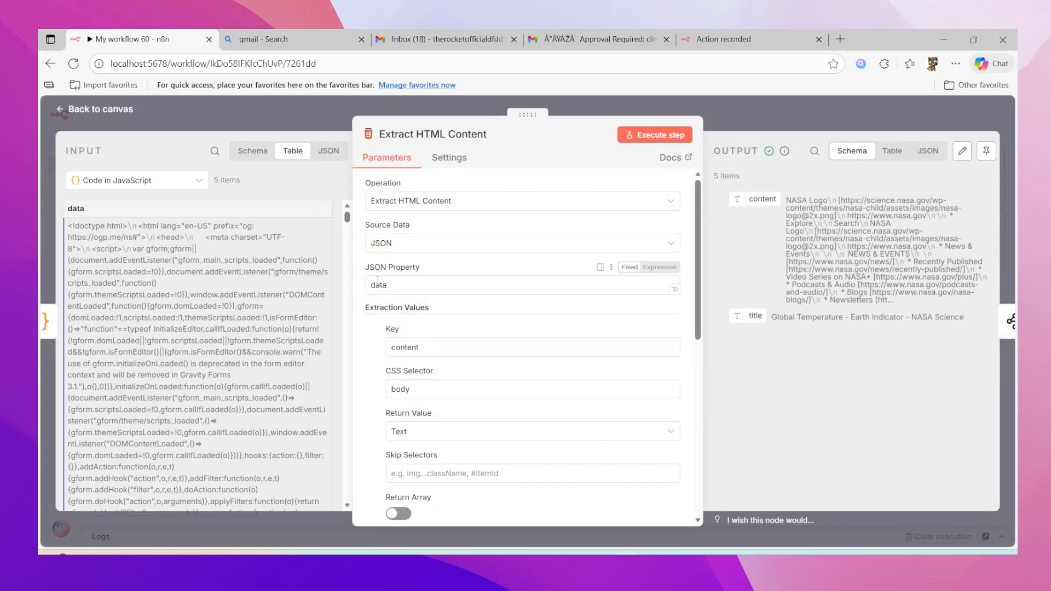
drag(347, 222, 348, 357)
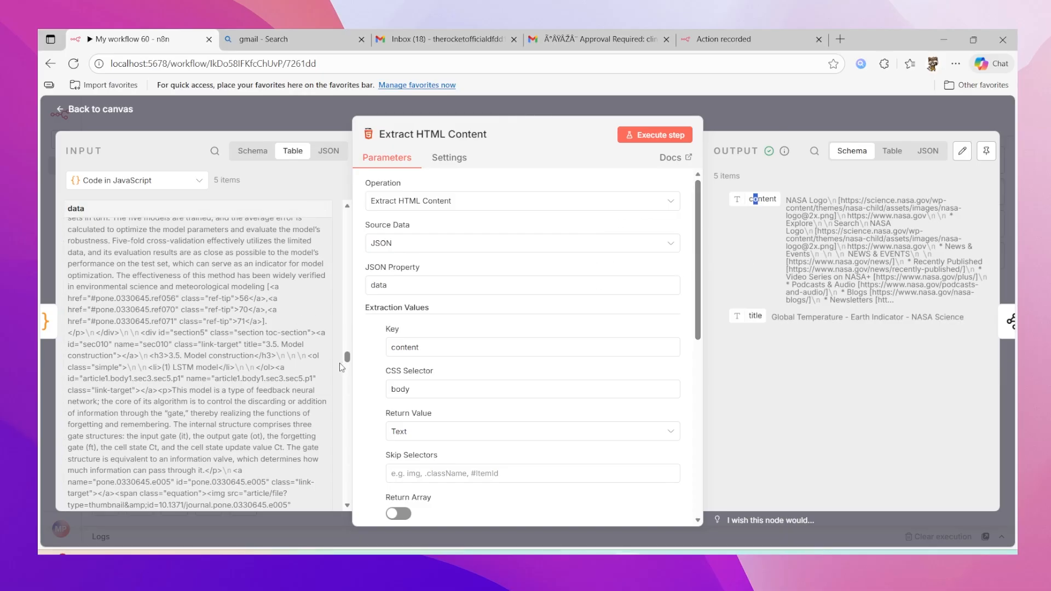
drag(347, 357, 347, 459)
key(Escape)
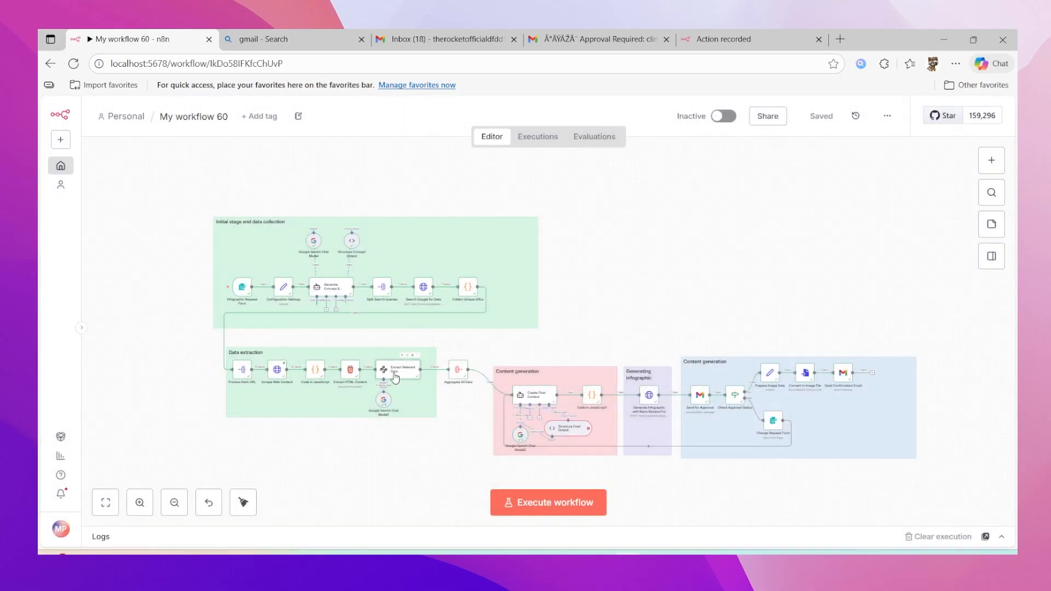
Step: Review the Extract Relevant Data node's full prompt expression, including its page content variable, and its JSON example
double_click(395, 377)
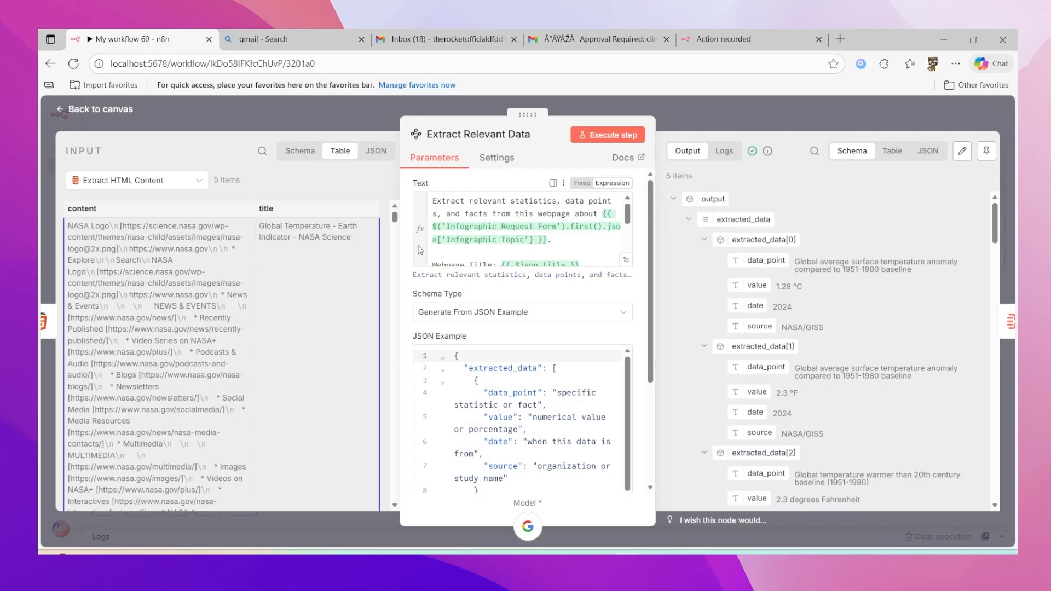
click(626, 261)
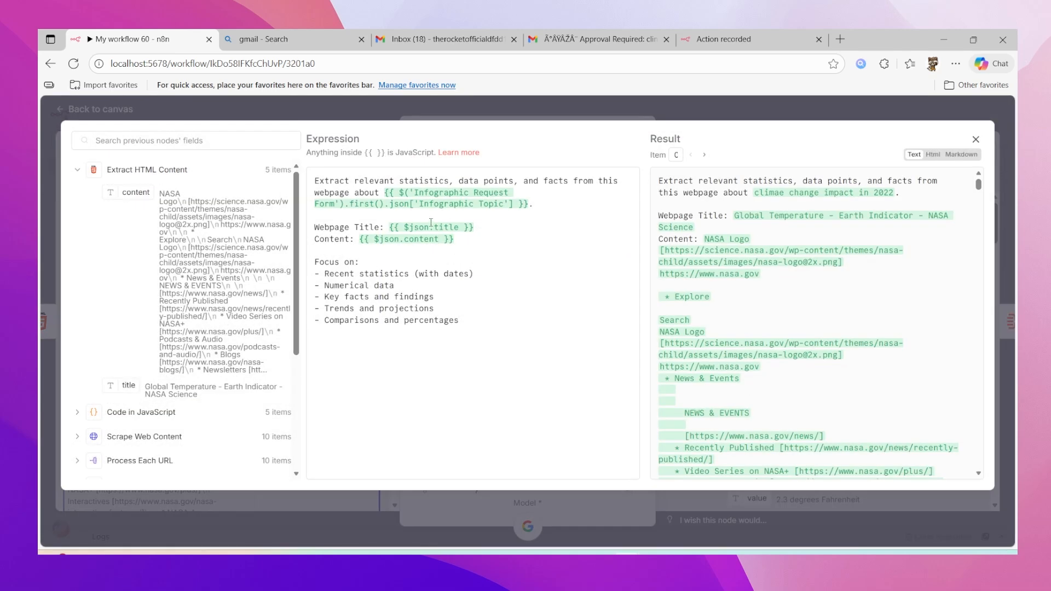
drag(470, 241, 351, 239)
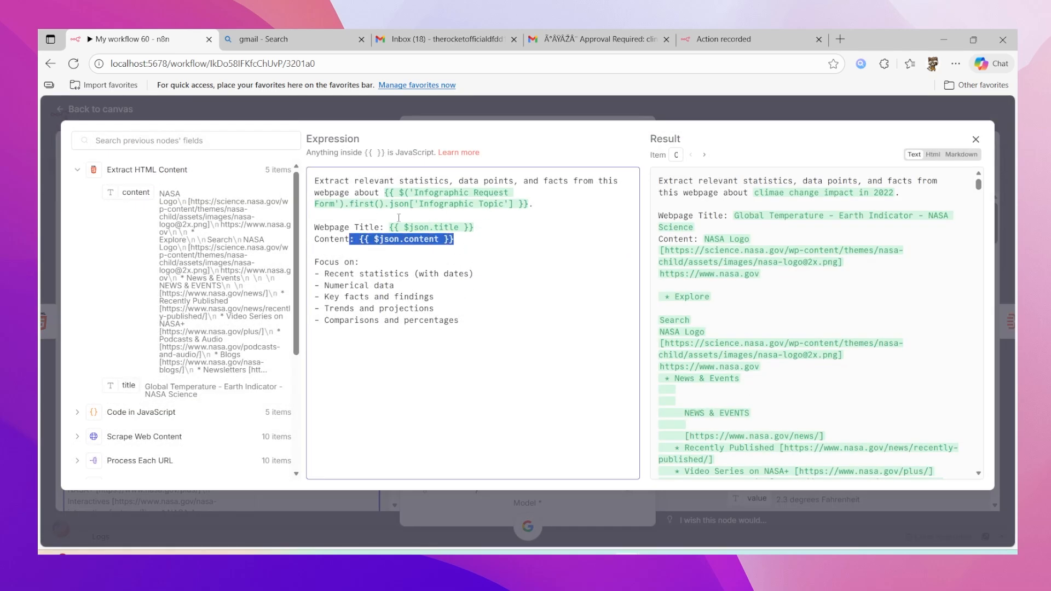
click(476, 119)
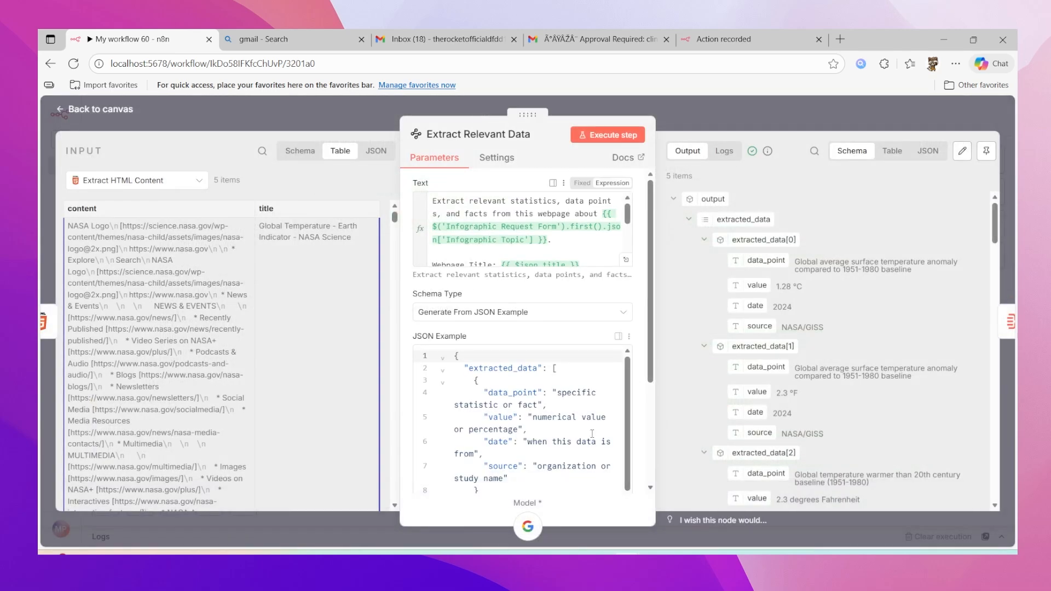
scroll(581, 452, down, 1)
Step: Inspect the Aggregate All Data node's aggregated fields and look through its combined output
click(600, 456)
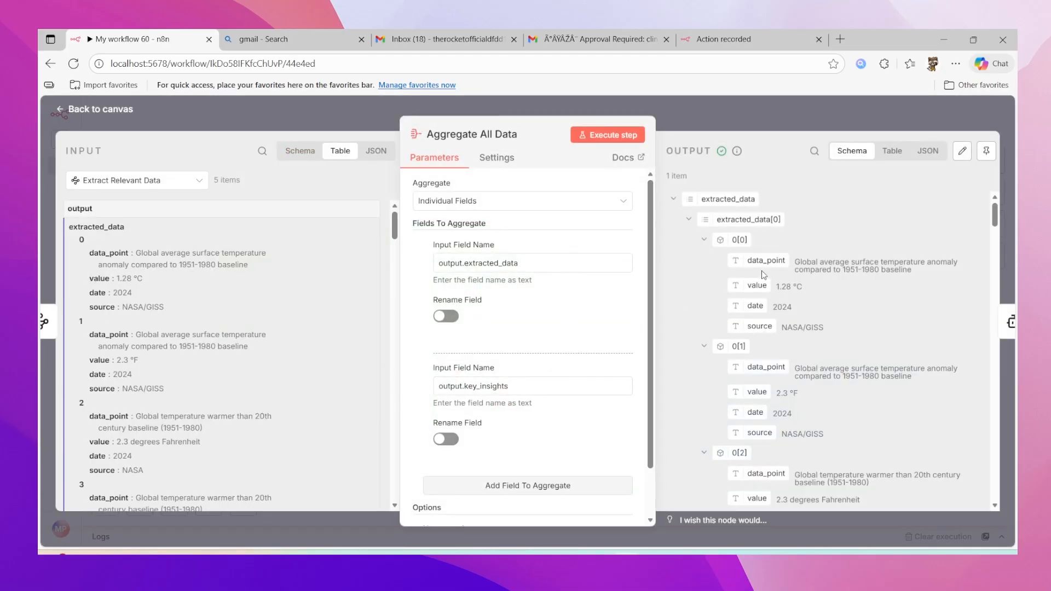
drag(996, 243, 993, 412)
click(746, 127)
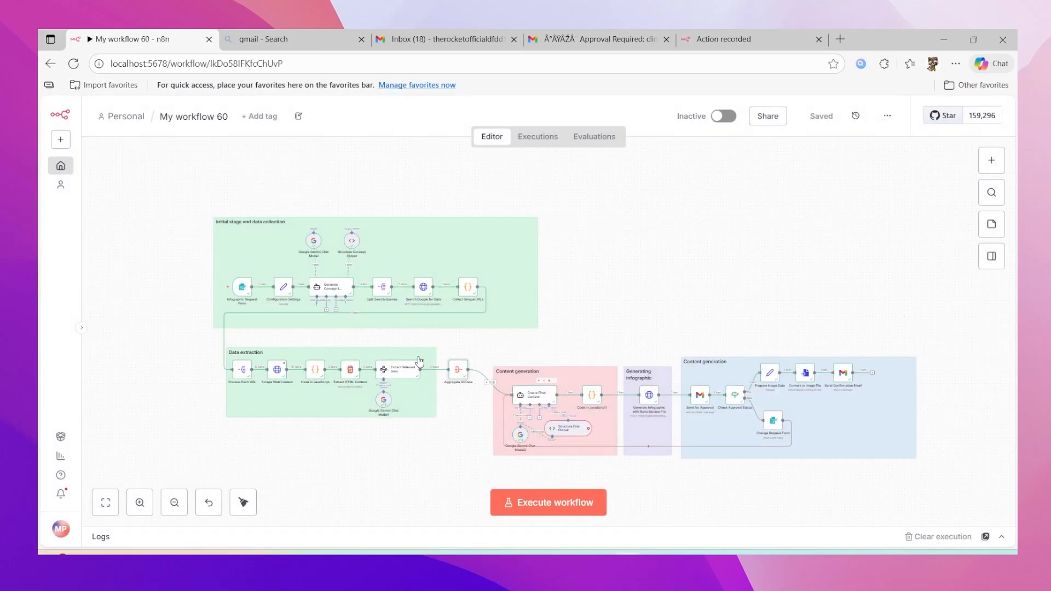
Step: Review the Create Final Content node's full prompt expression and read through its resolved result, including the collected research data and task instructions
double_click(538, 396)
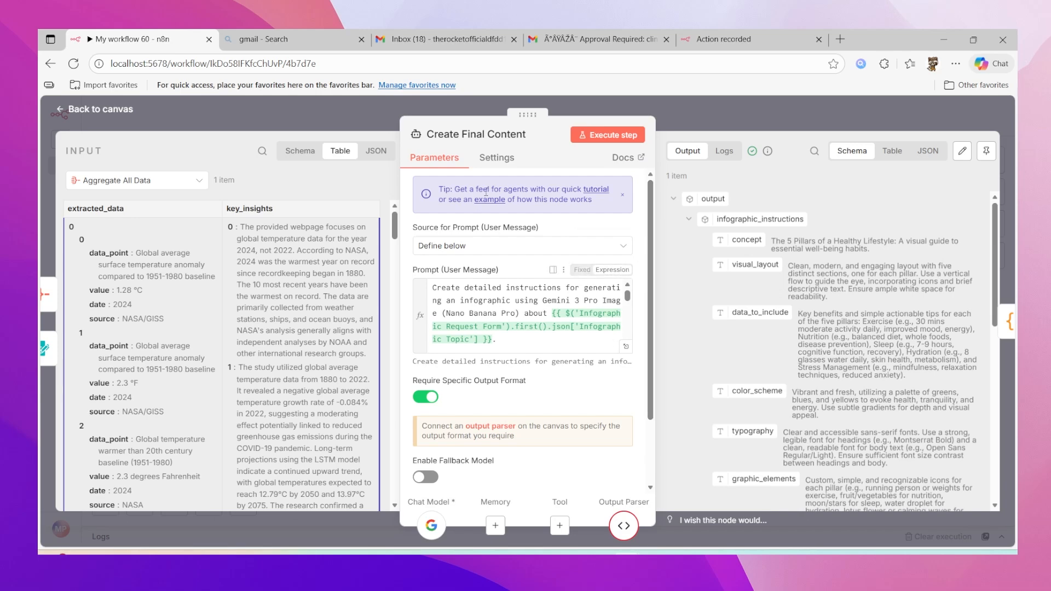
click(626, 346)
drag(634, 235, 656, 307)
scroll(712, 328, down, 10)
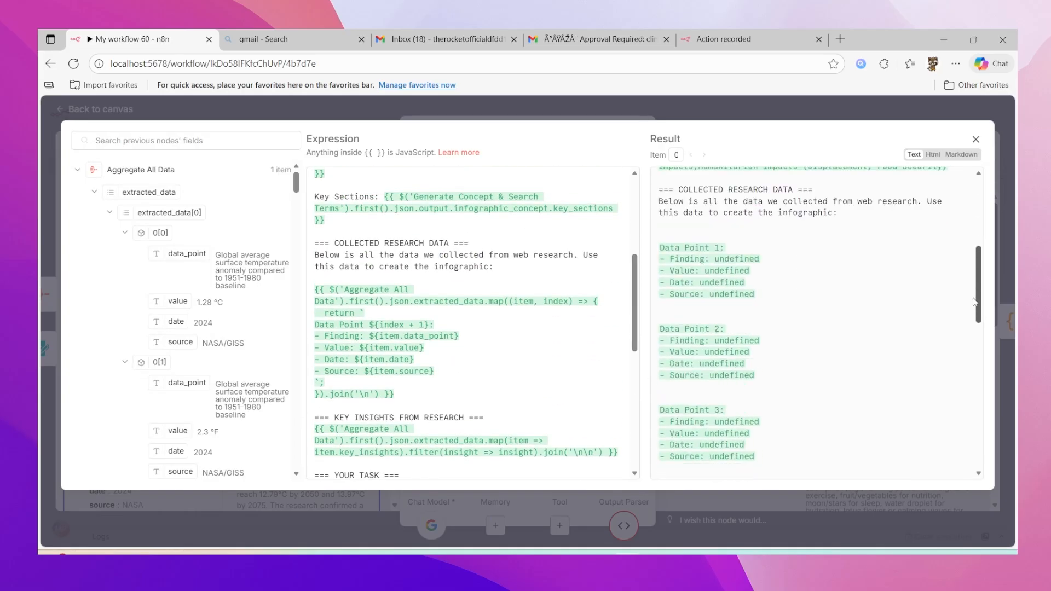
scroll(923, 365, up, 1)
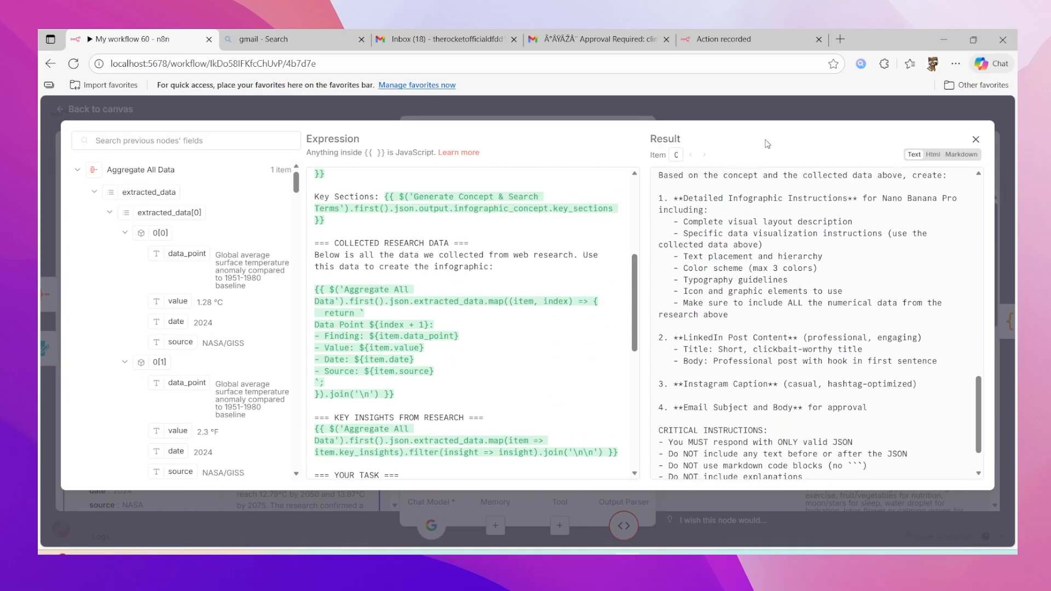
click(763, 117)
click(718, 113)
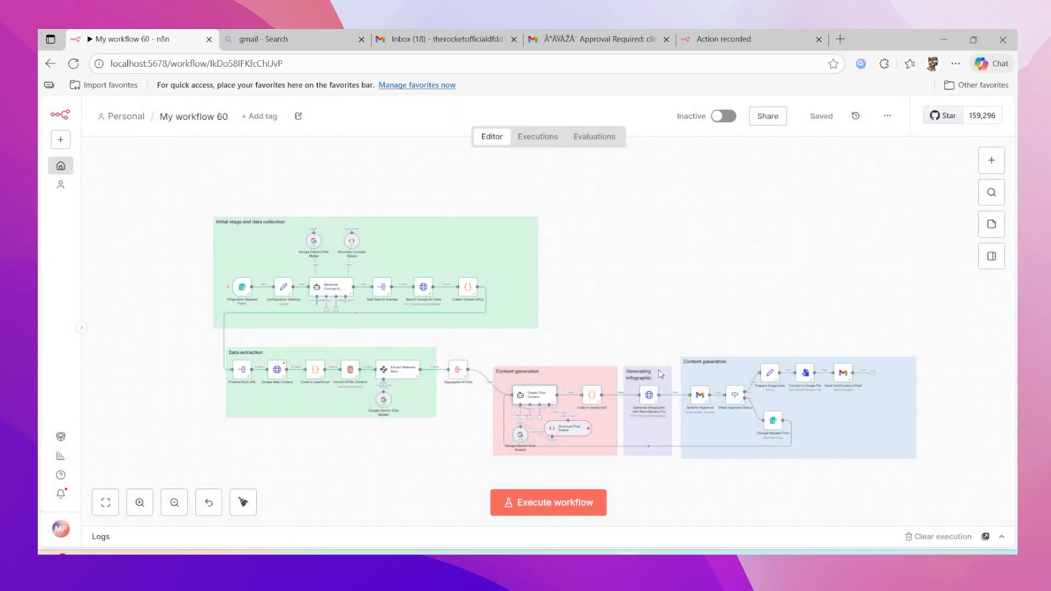
Step: Recheck the resolved Target Audience value in the Create Final Content node's prompt
double_click(552, 387)
click(626, 348)
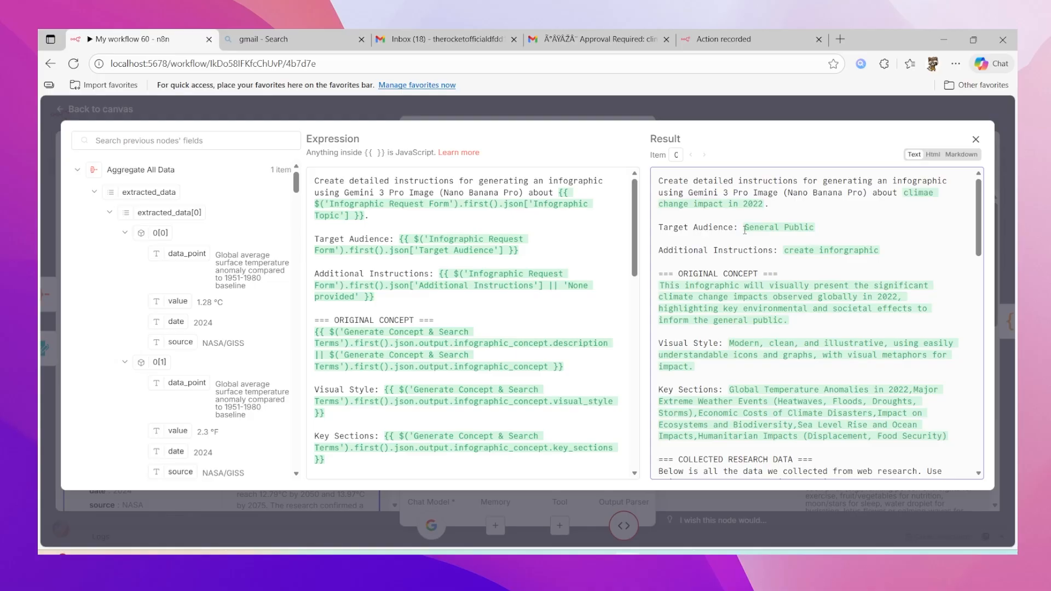
drag(744, 230, 824, 230)
click(723, 101)
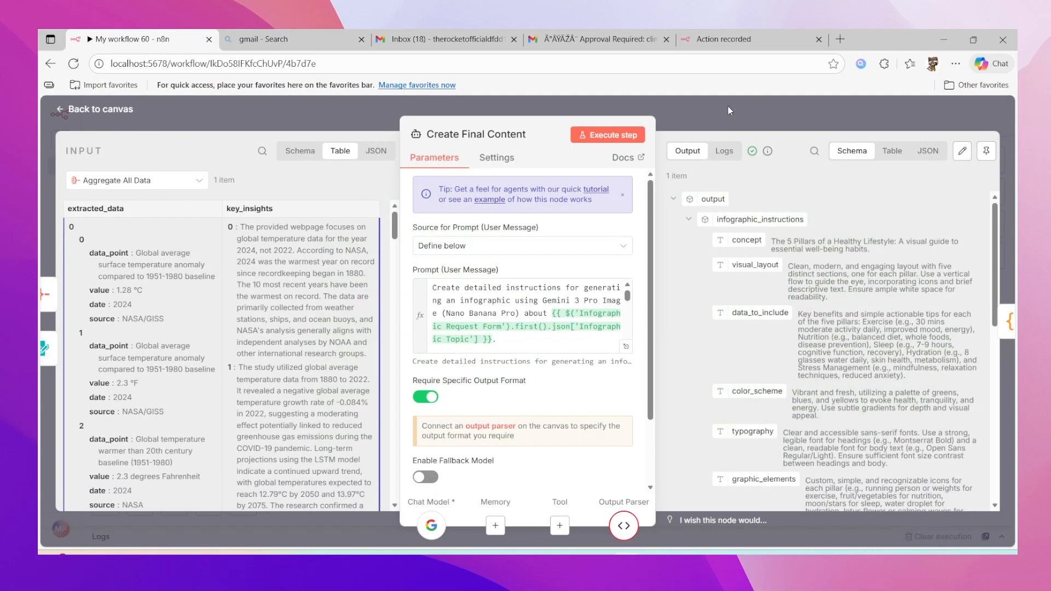
click(728, 108)
Step: Review the Structure Final Output parser's JSON example and look through its output from infographic instructions to email content
double_click(581, 430)
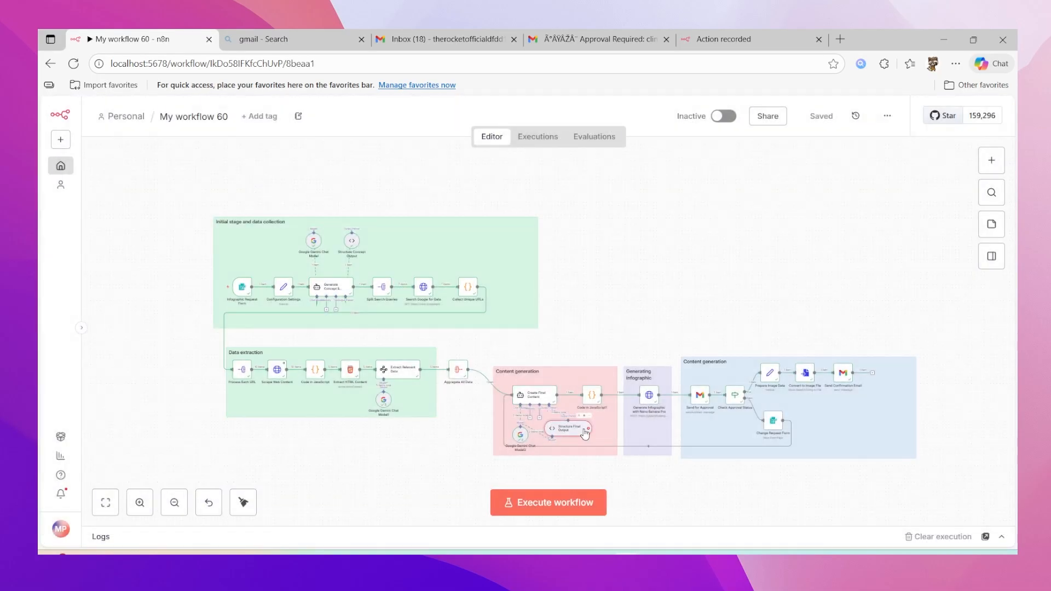
click(627, 407)
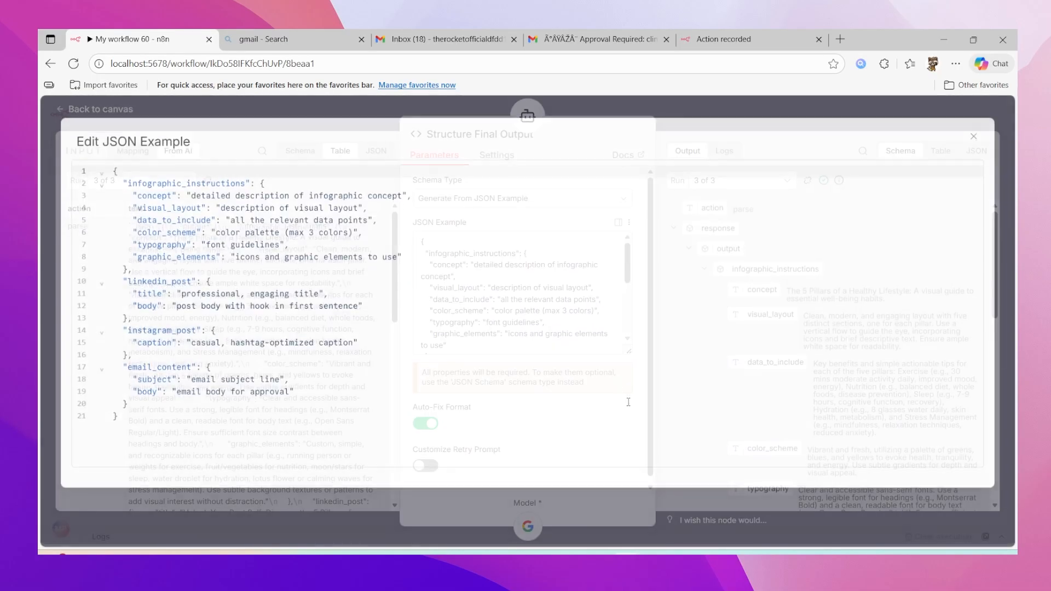
click(525, 112)
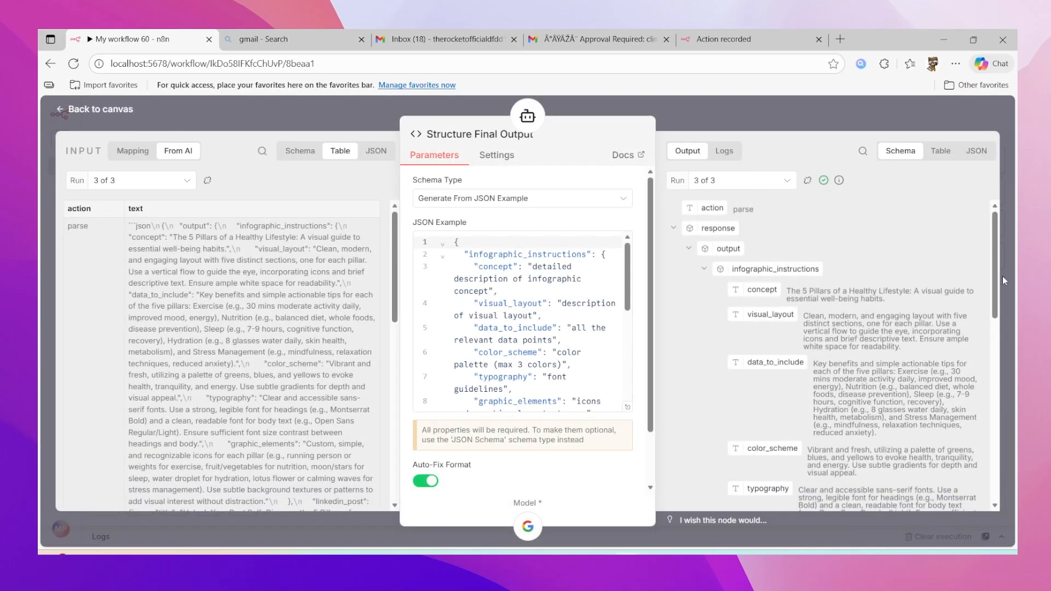
scroll(967, 477, down, 10)
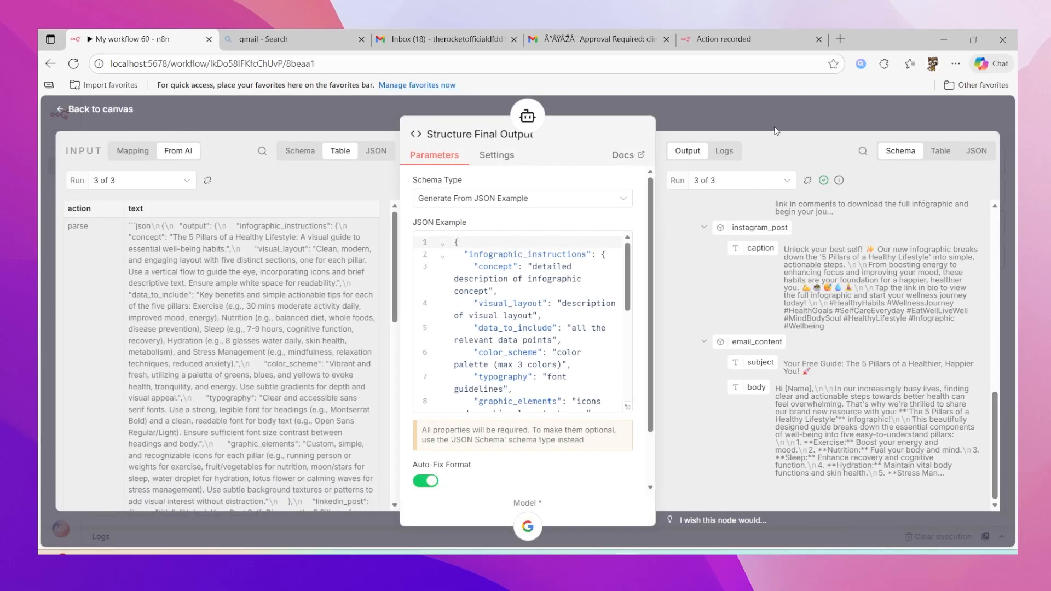
scroll(1005, 334, up, 5)
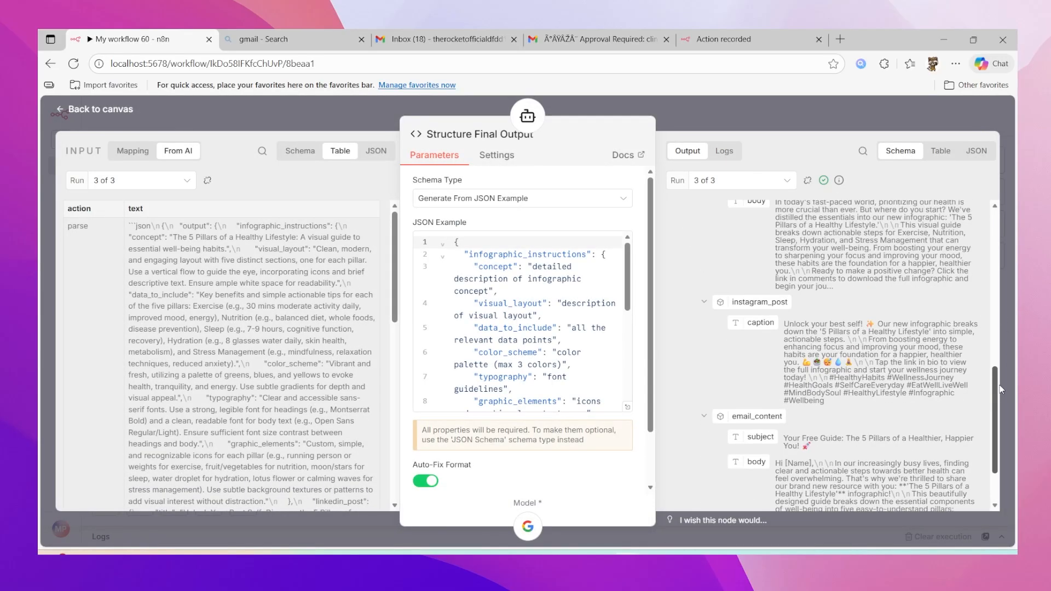
scroll(1009, 313, up, 4)
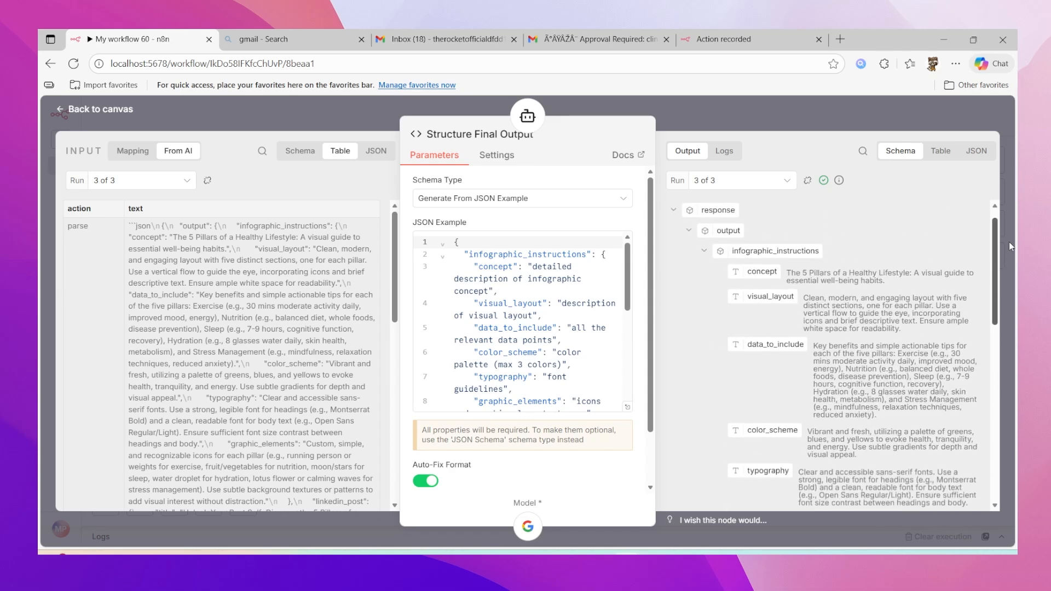
click(821, 100)
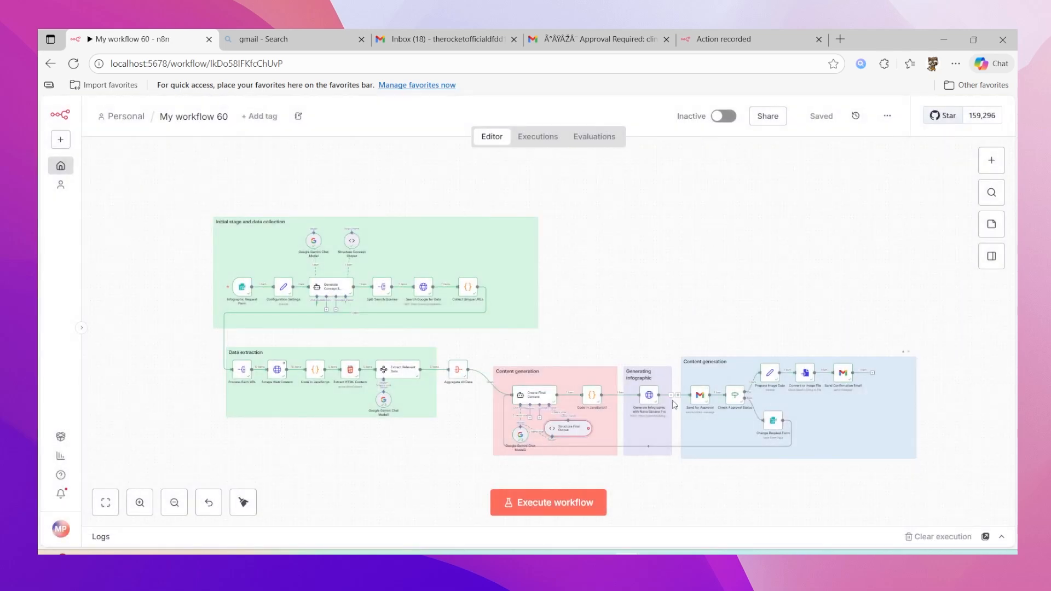
Step: Compare the infographic instructions entering the Code in JavaScript1 node with the combined prompt in its output
double_click(595, 402)
drag(122, 312, 179, 374)
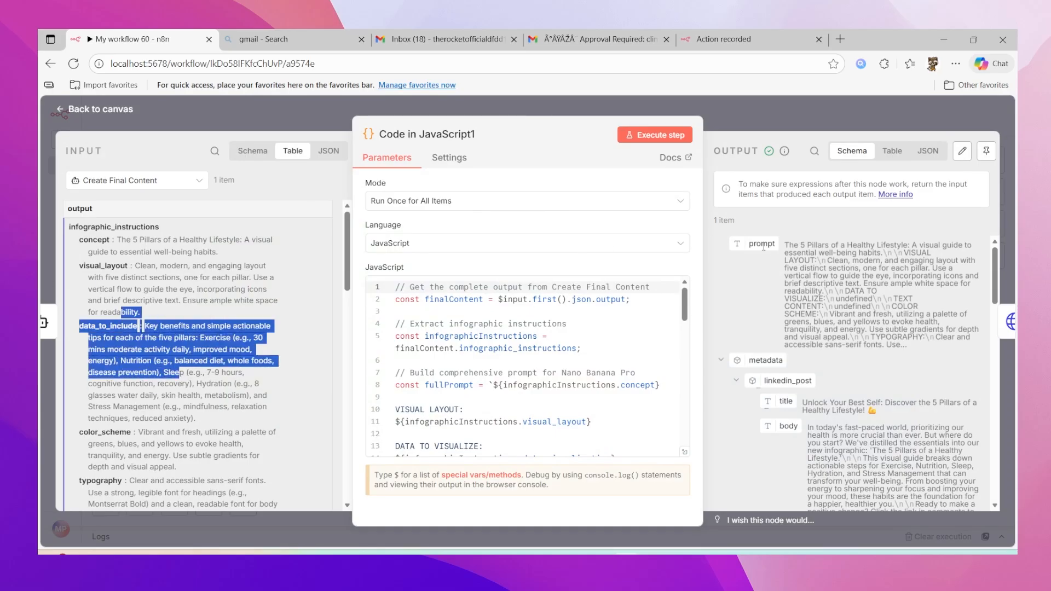
drag(785, 245, 902, 346)
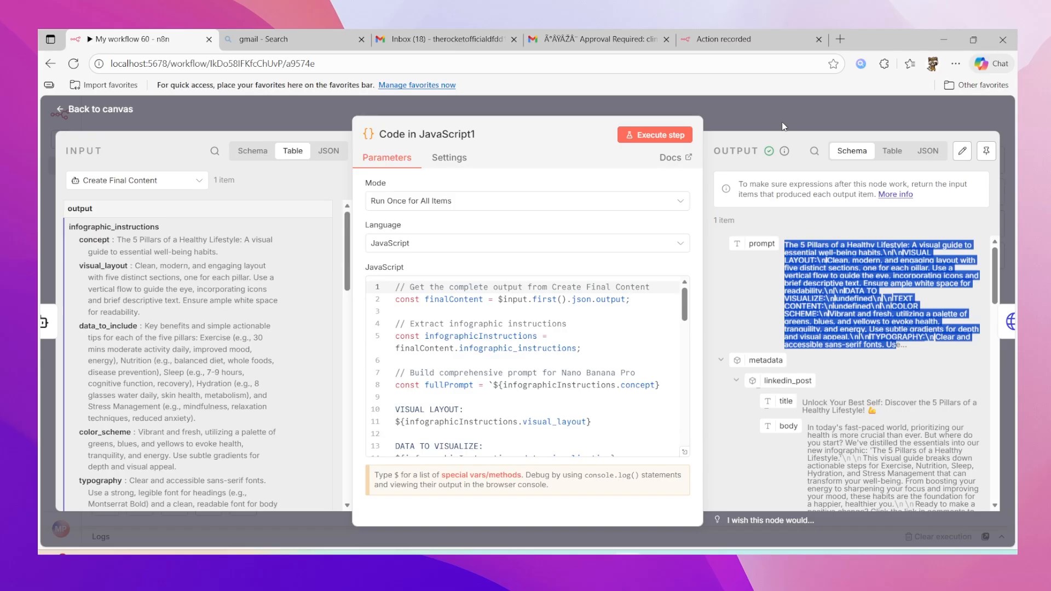
click(760, 120)
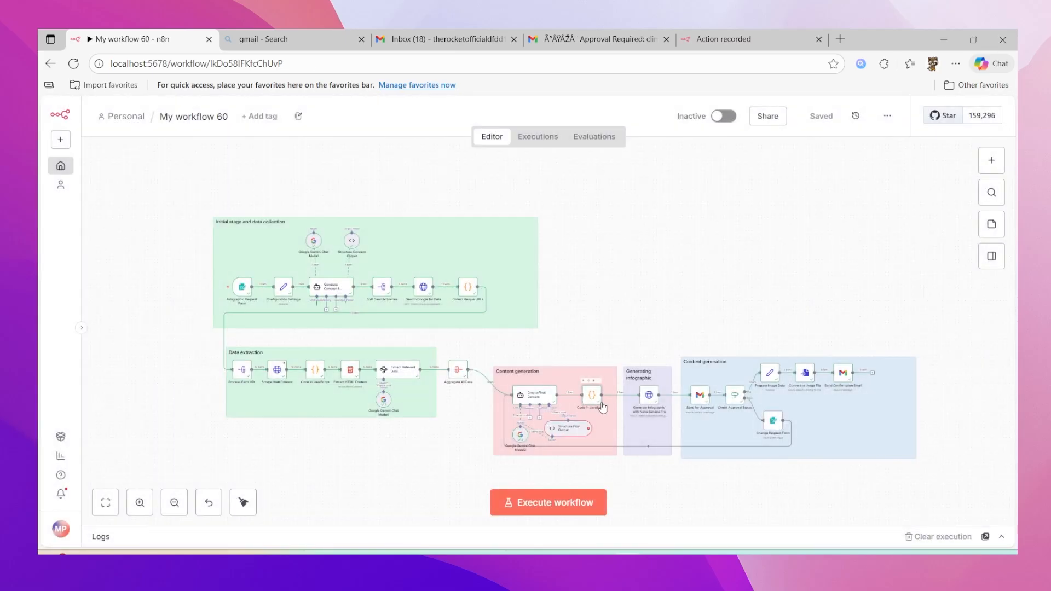
double_click(591, 404)
key(Escape)
Step: Review the Generate Infographic node's JSON body expression and its resolved request, and examine the image data in its output
double_click(650, 396)
scroll(645, 483, down, 5)
scroll(646, 482, down, 1)
click(626, 358)
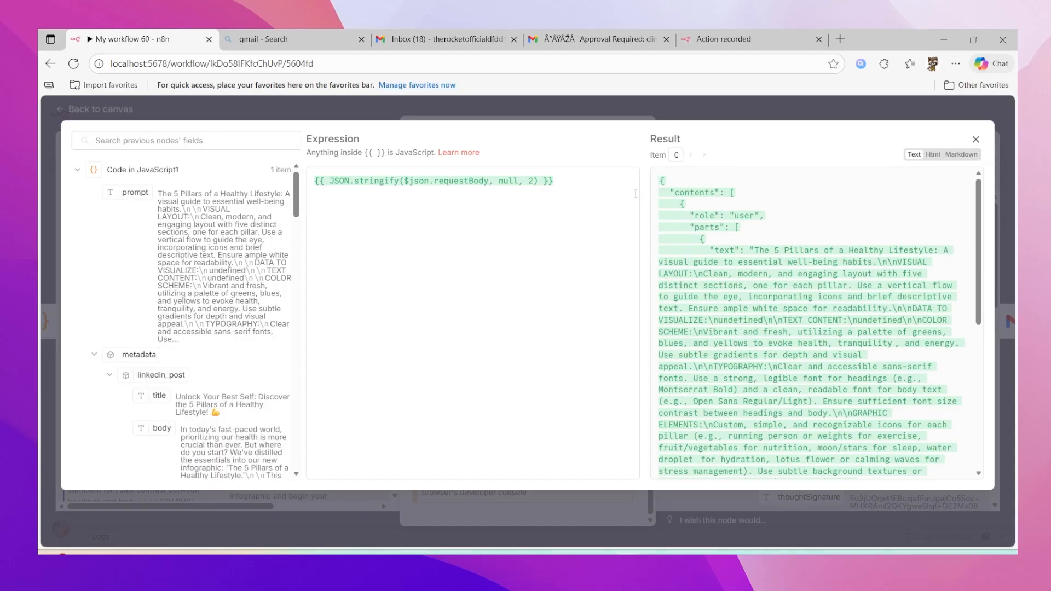
drag(983, 229, 985, 338)
click(857, 113)
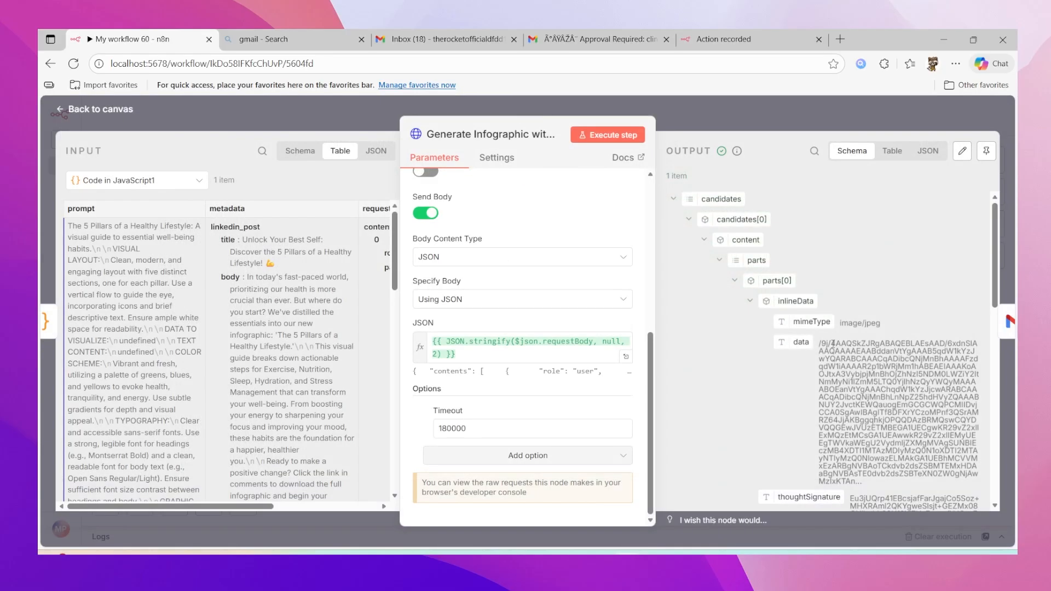
drag(800, 341, 898, 471)
click(793, 123)
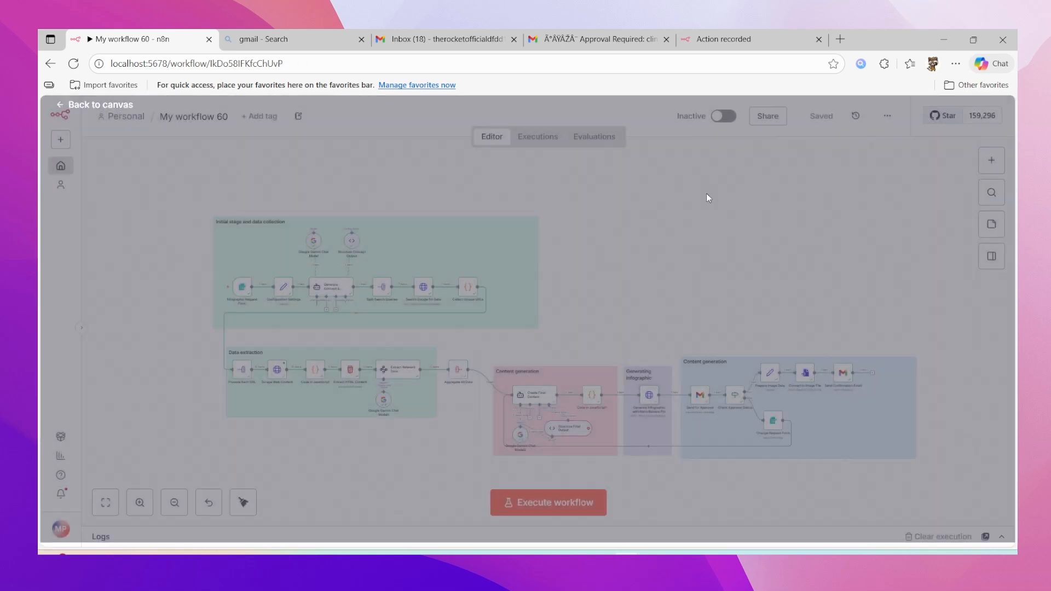
Step: Review the Send for Approval node and compare it with the generated infographic shown in the Gmail approval email
double_click(701, 398)
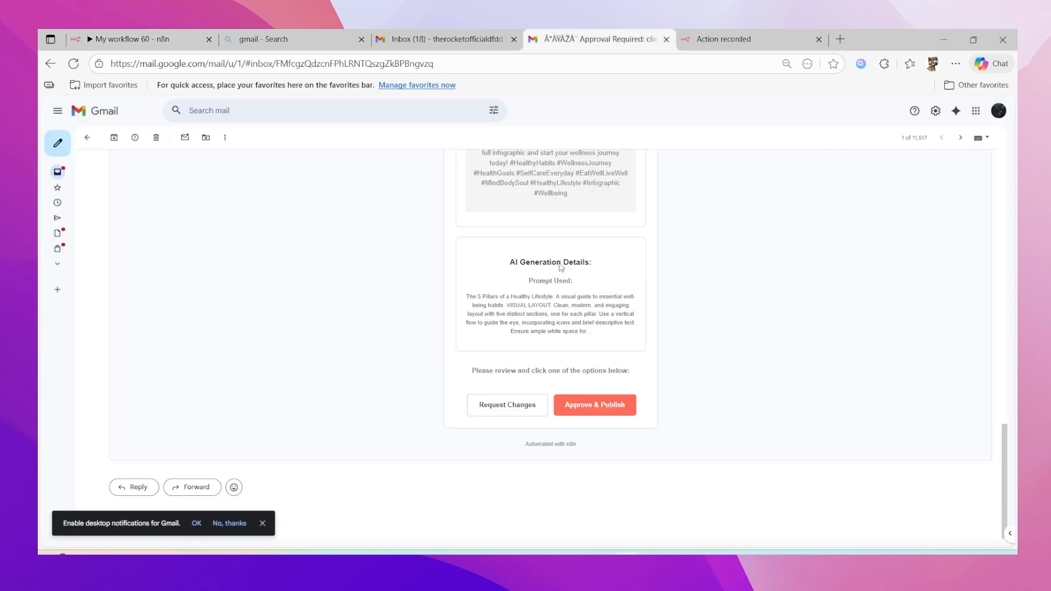
scroll(550, 292, up, 10)
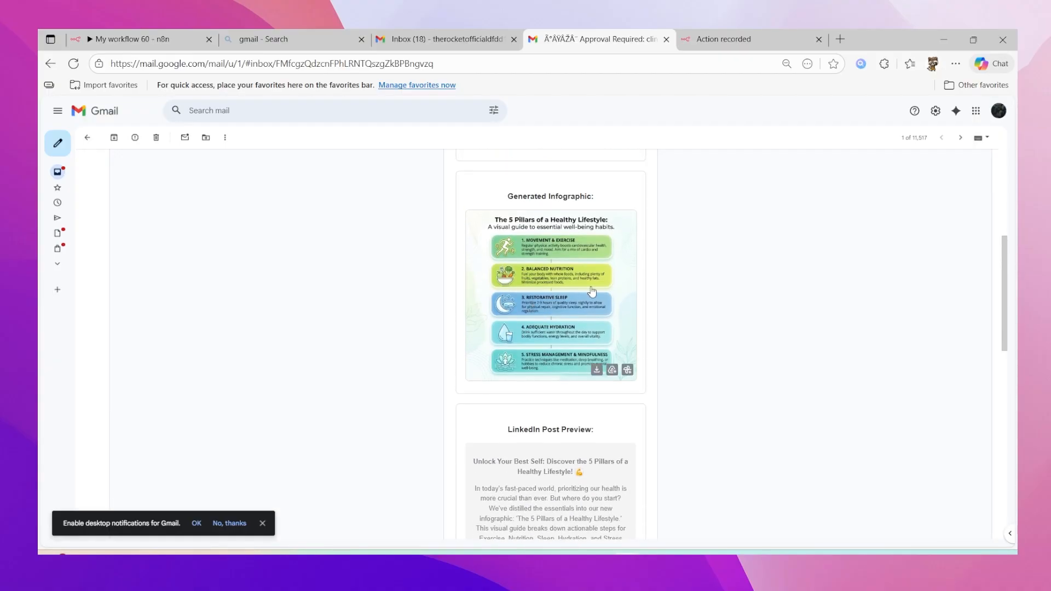
click(174, 36)
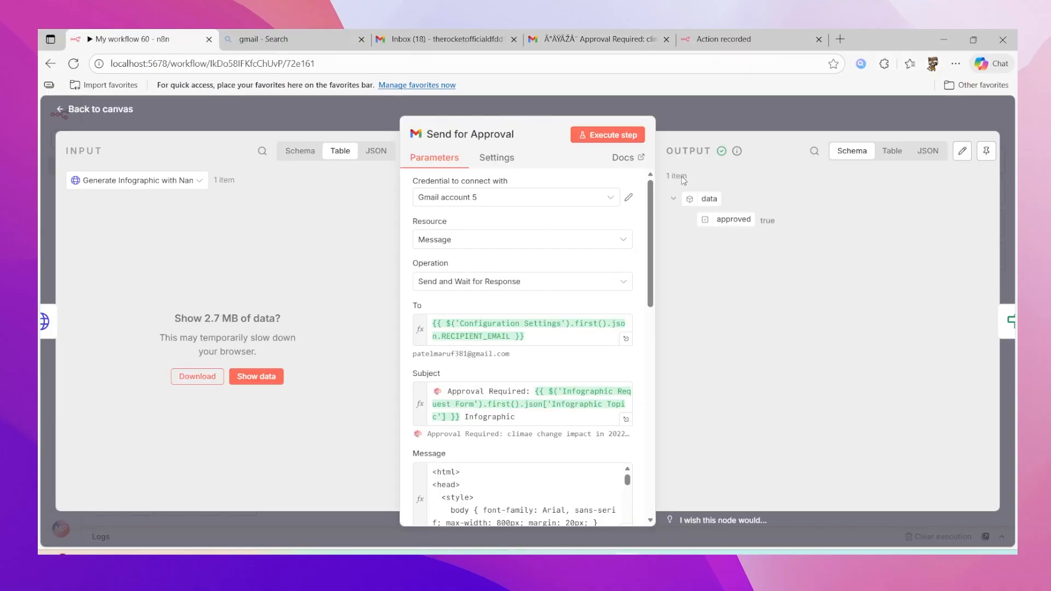
click(684, 116)
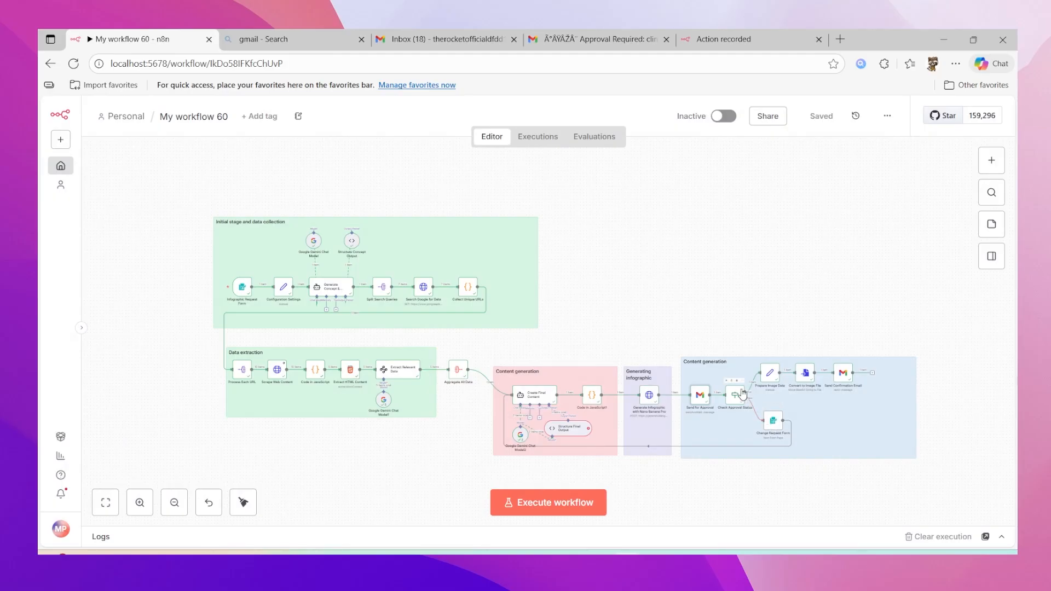
Step: Look at the Request Changes and Approve & Publish options in the Gmail approval email, and inspect the n8n Check Approval Status node's condition and branches
click(599, 38)
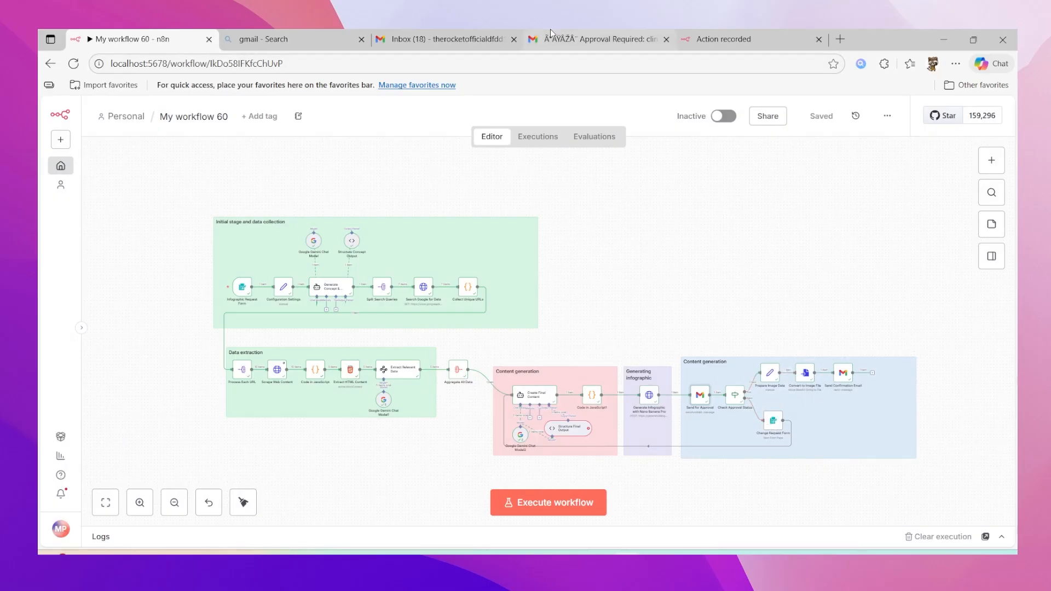
scroll(586, 348, down, 5)
scroll(586, 348, down, 2)
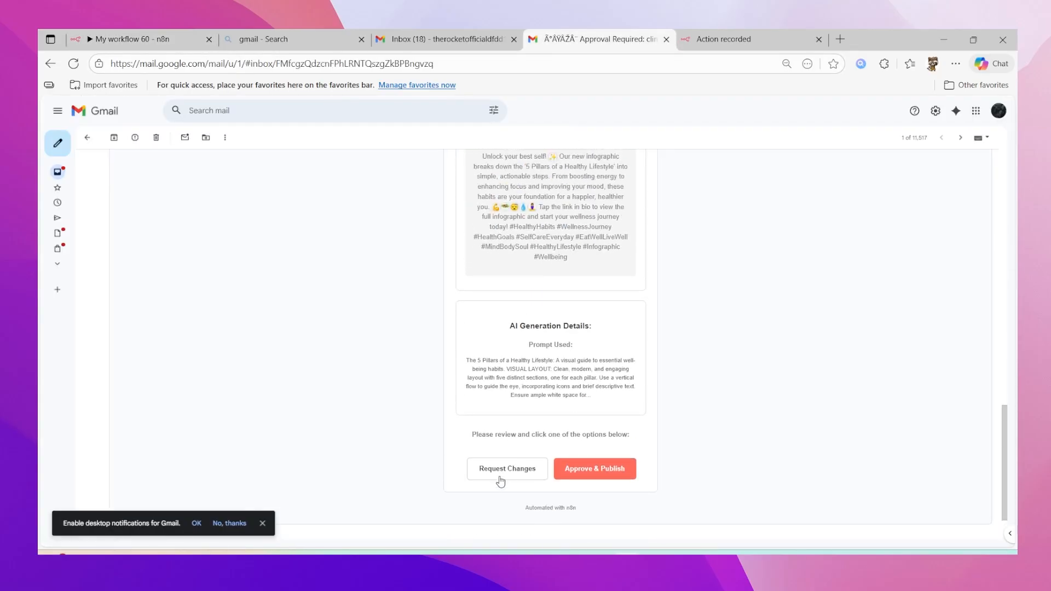
click(146, 32)
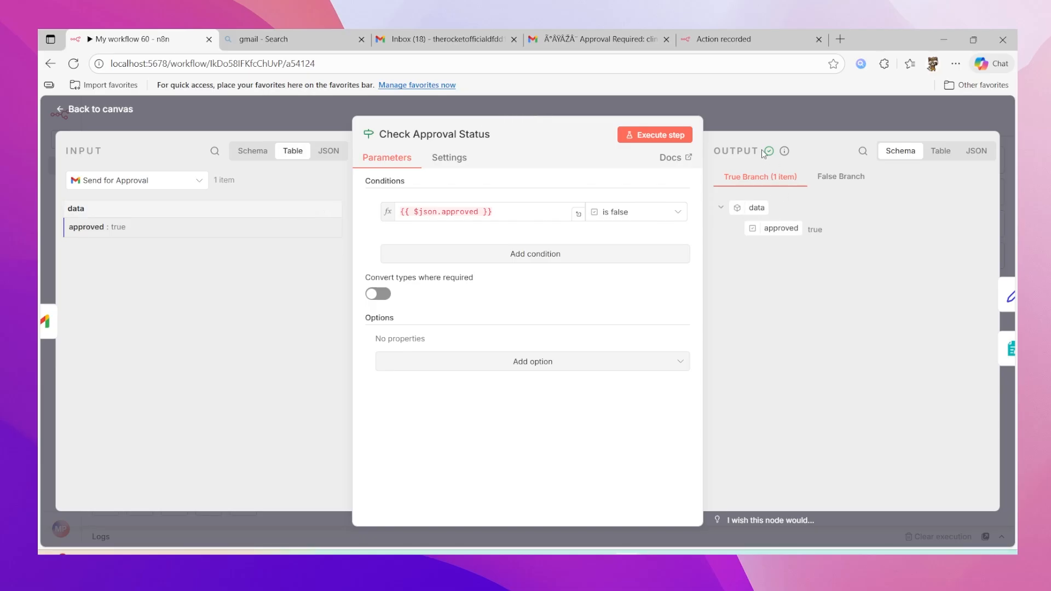
click(757, 119)
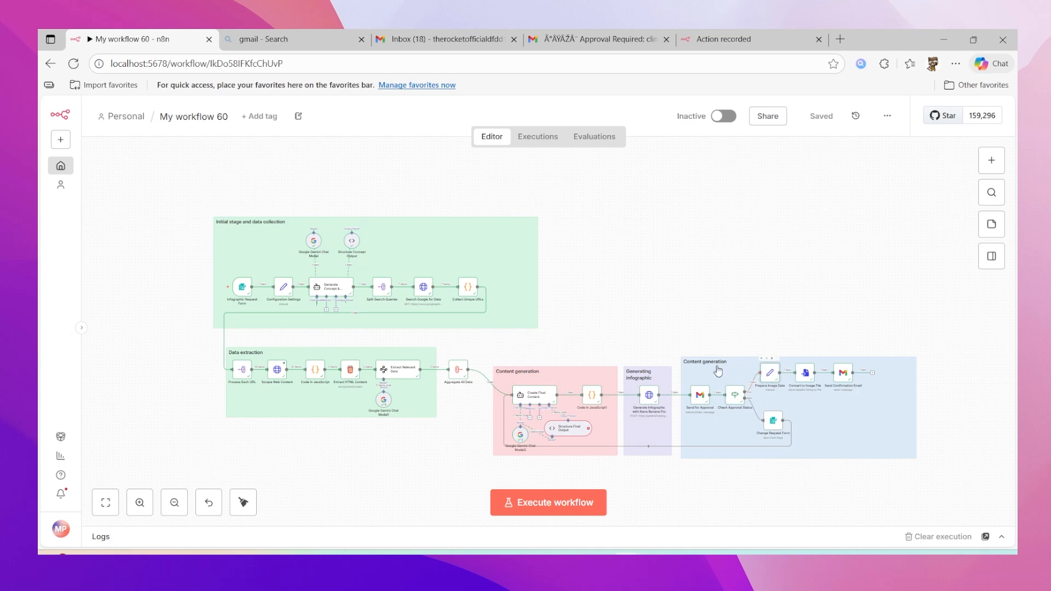
Step: Inspect the Prepare Image Data node's base64 field, and review the Convert to Image File node's file name expression and generated image
double_click(770, 373)
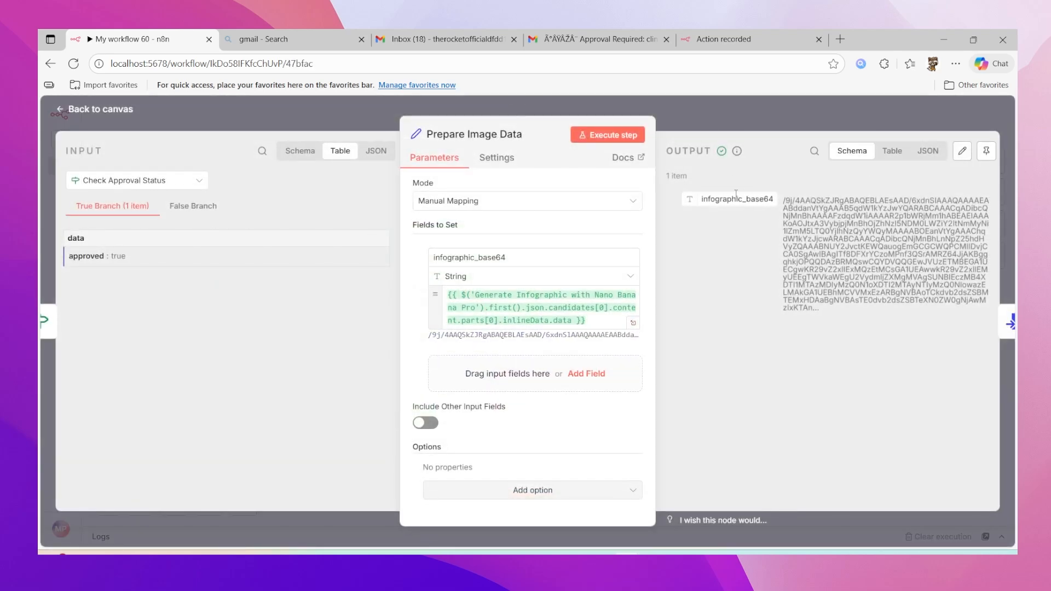
click(765, 129)
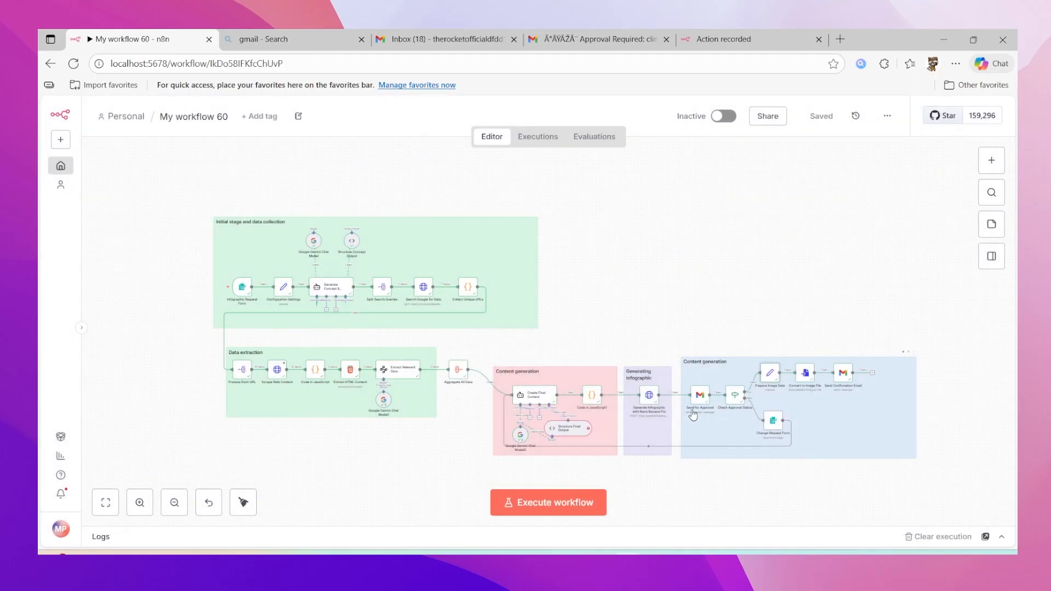
double_click(813, 379)
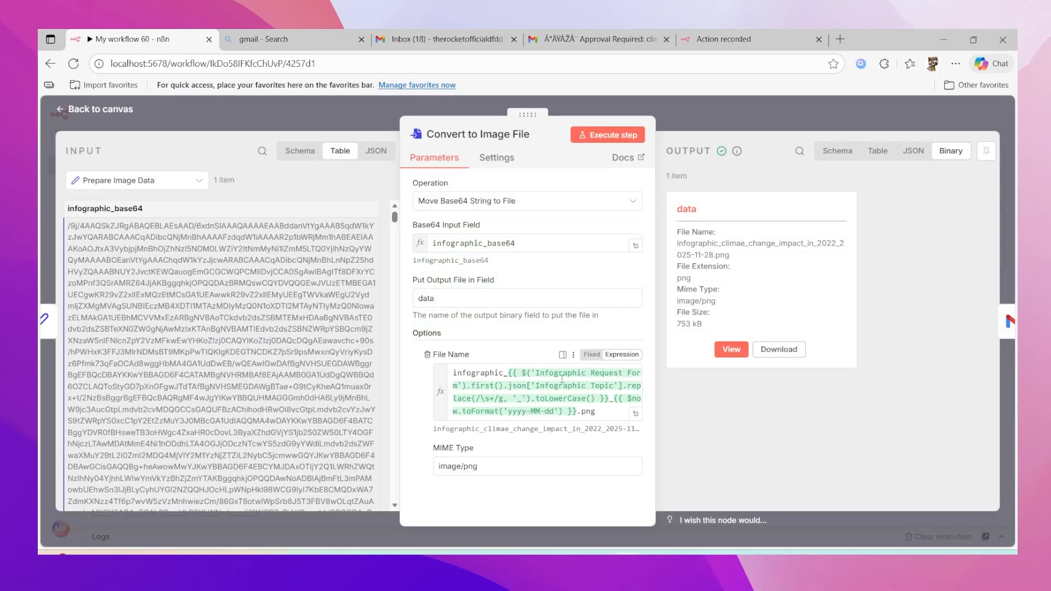
click(636, 413)
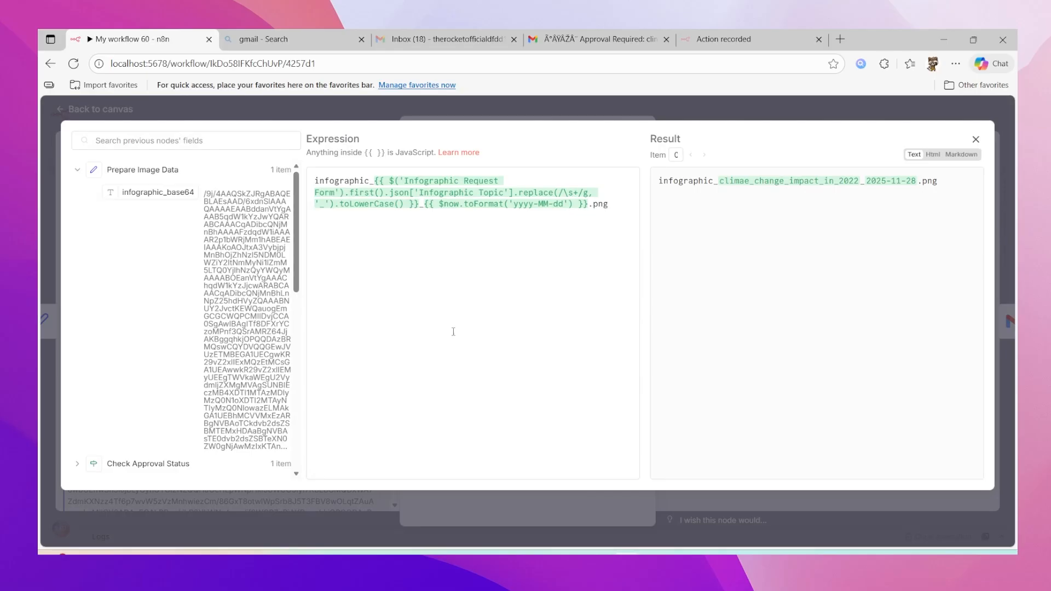
click(685, 108)
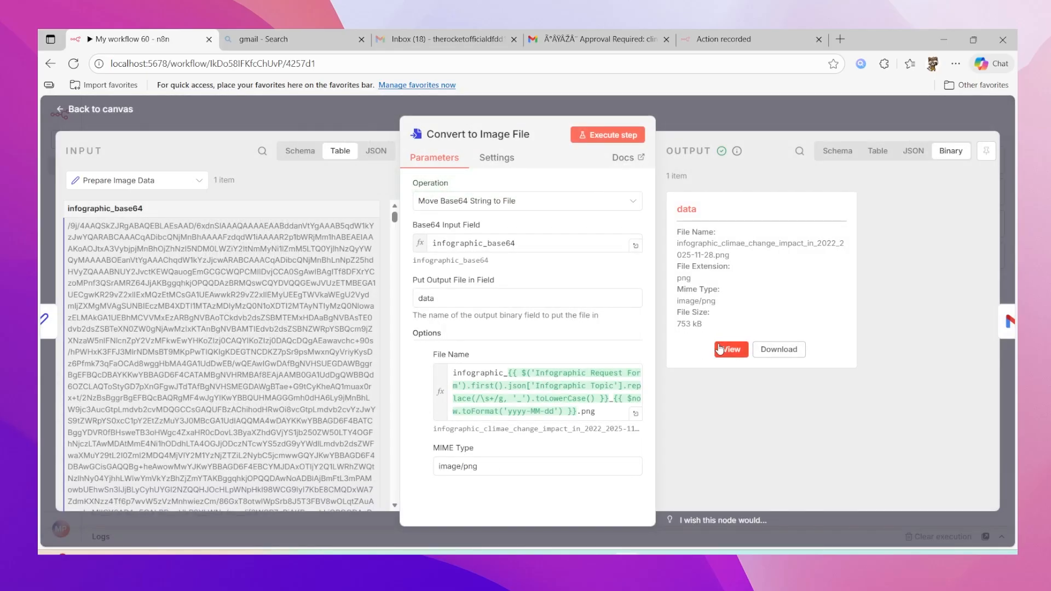
click(722, 350)
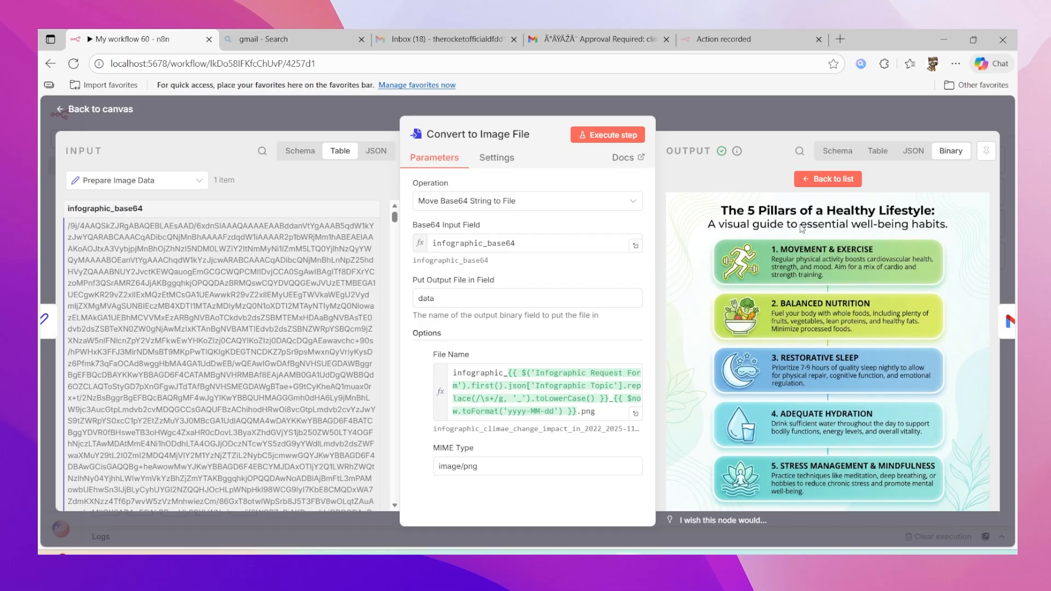
click(831, 116)
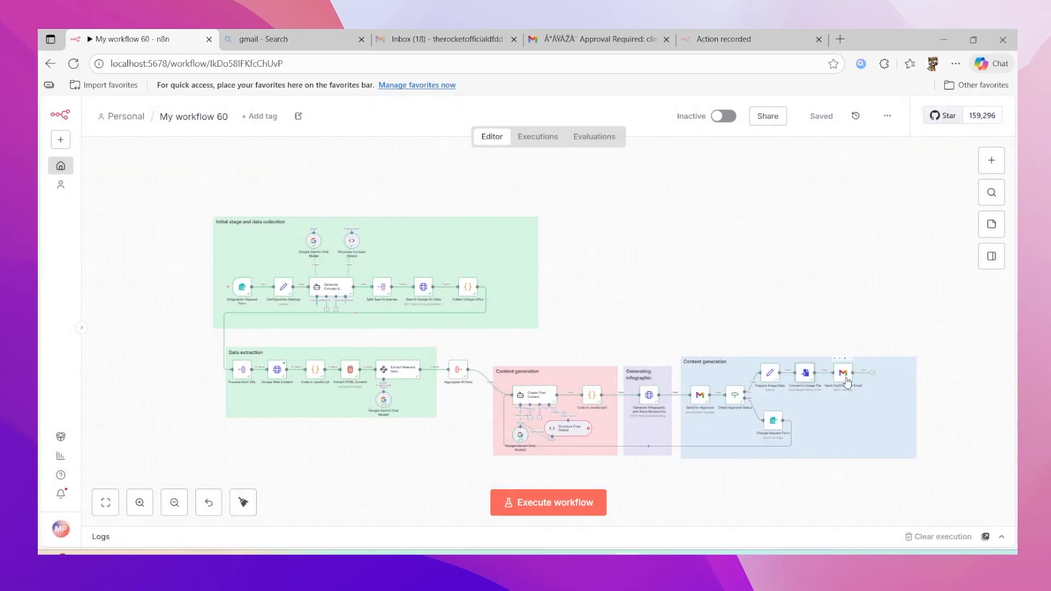
Step: Review the Send Confirmation Email node, examine the Infographic Published email and its infographic in Gmail, and return to the n8n workflow canvas
double_click(846, 380)
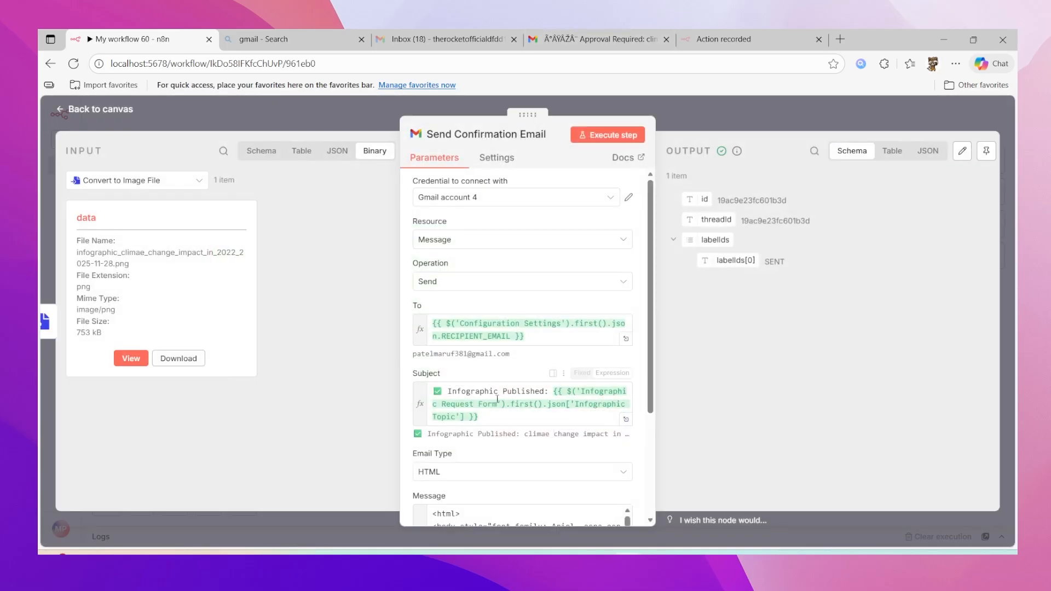
click(576, 38)
click(86, 136)
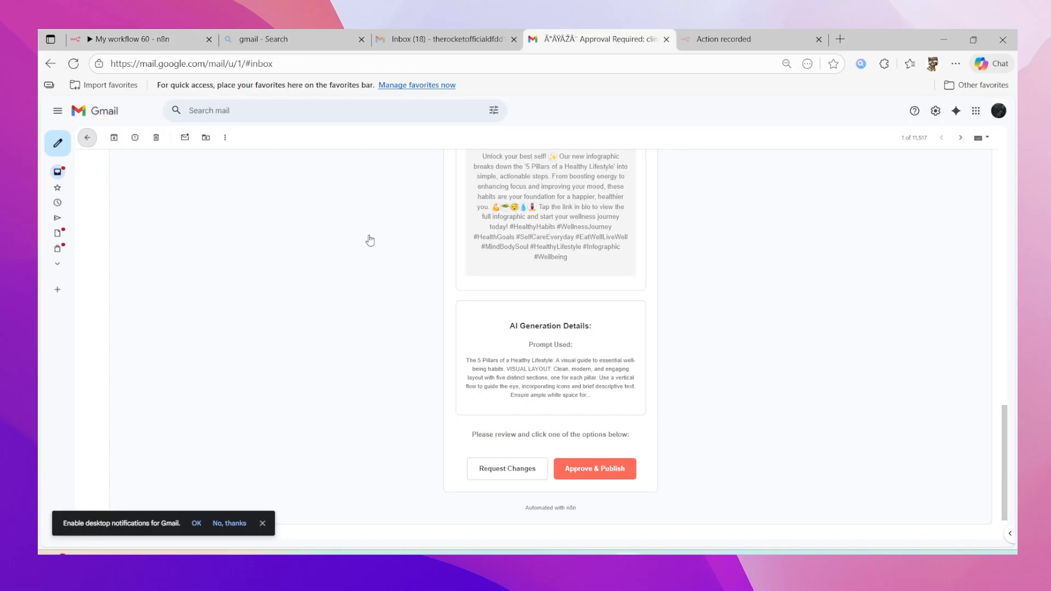
click(260, 184)
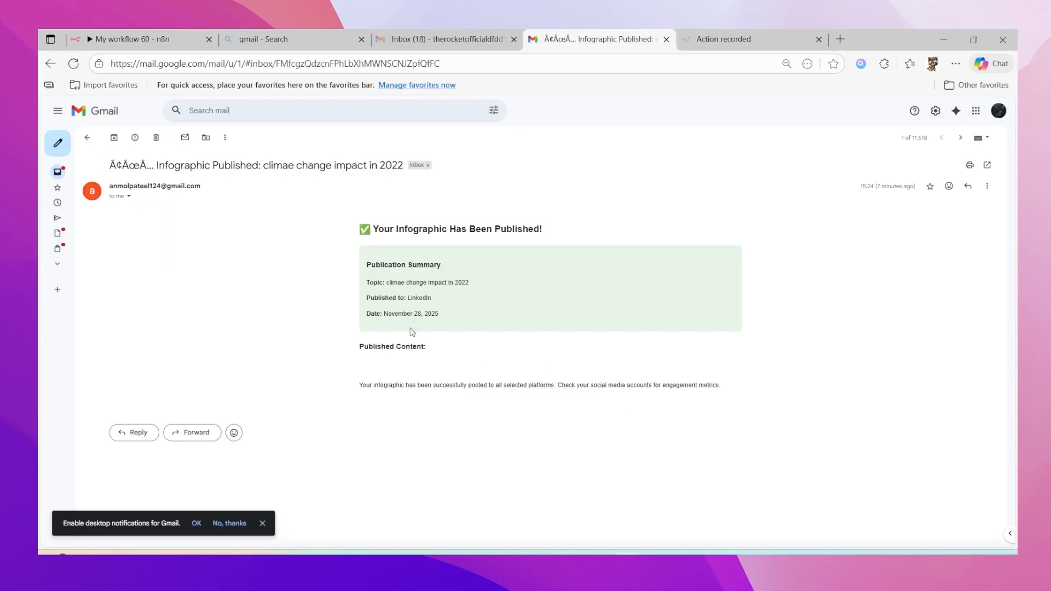
scroll(474, 307, down, 5)
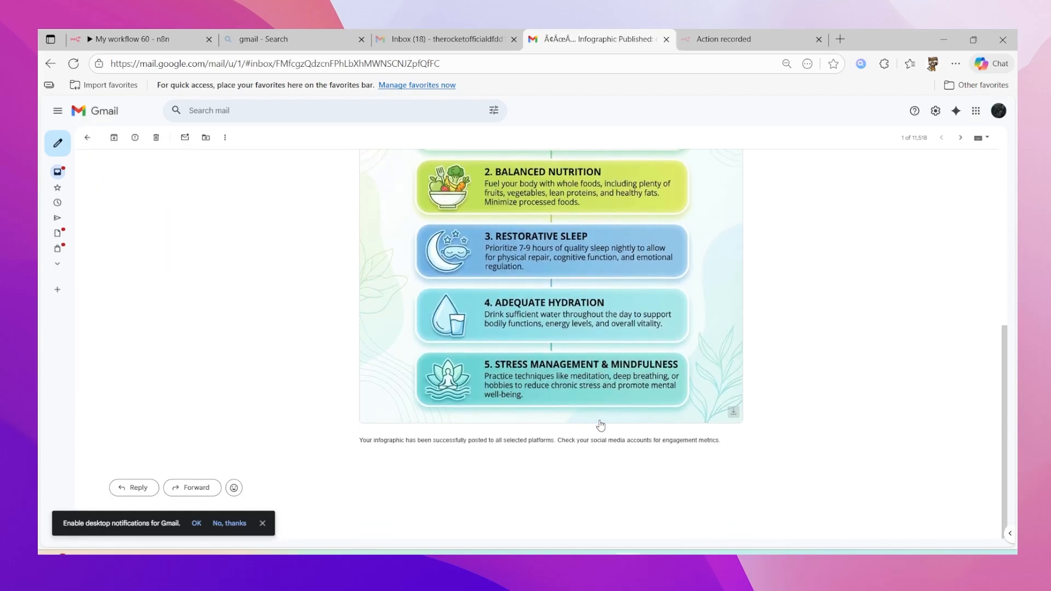
scroll(601, 426, up, 6)
scroll(603, 425, down, 4)
scroll(606, 425, up, 1)
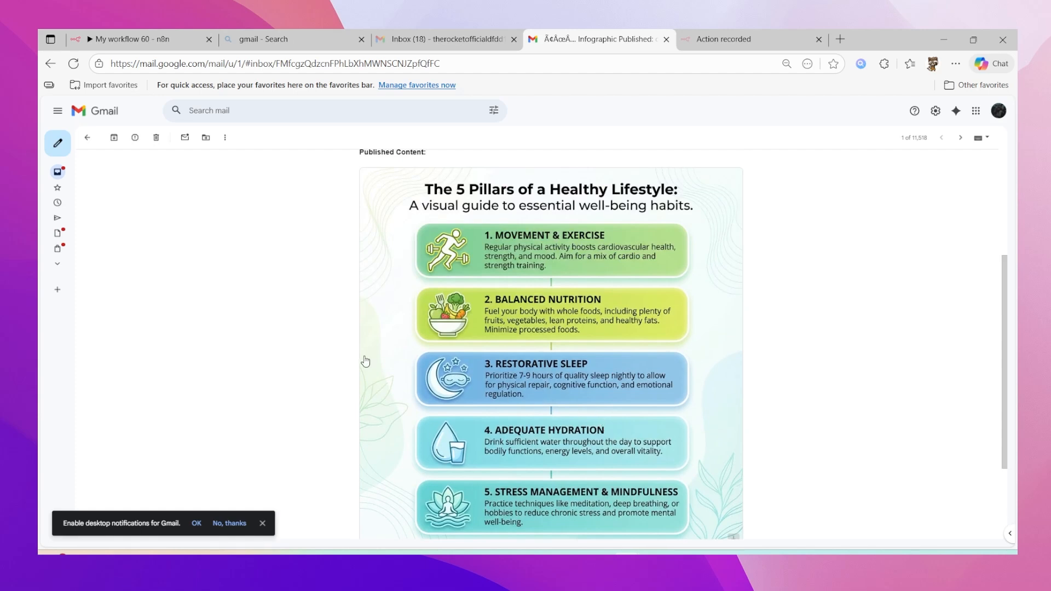
click(143, 38)
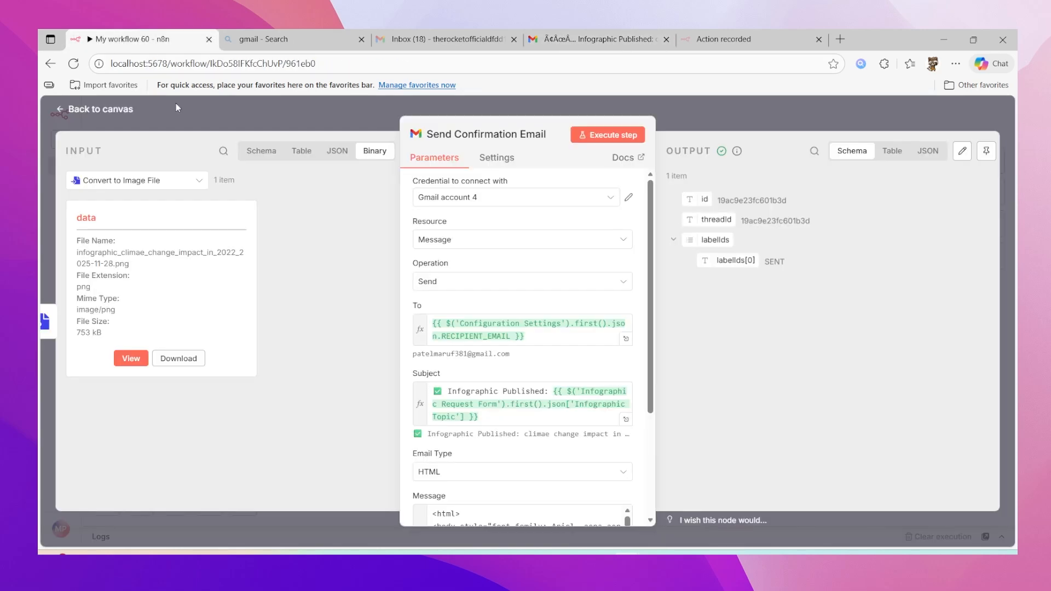
click(689, 111)
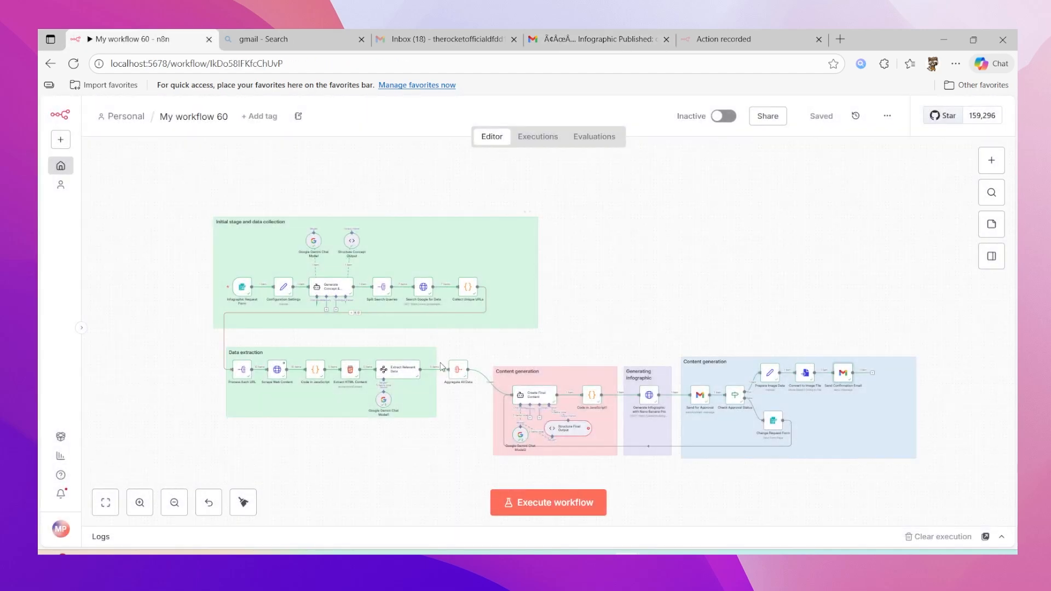